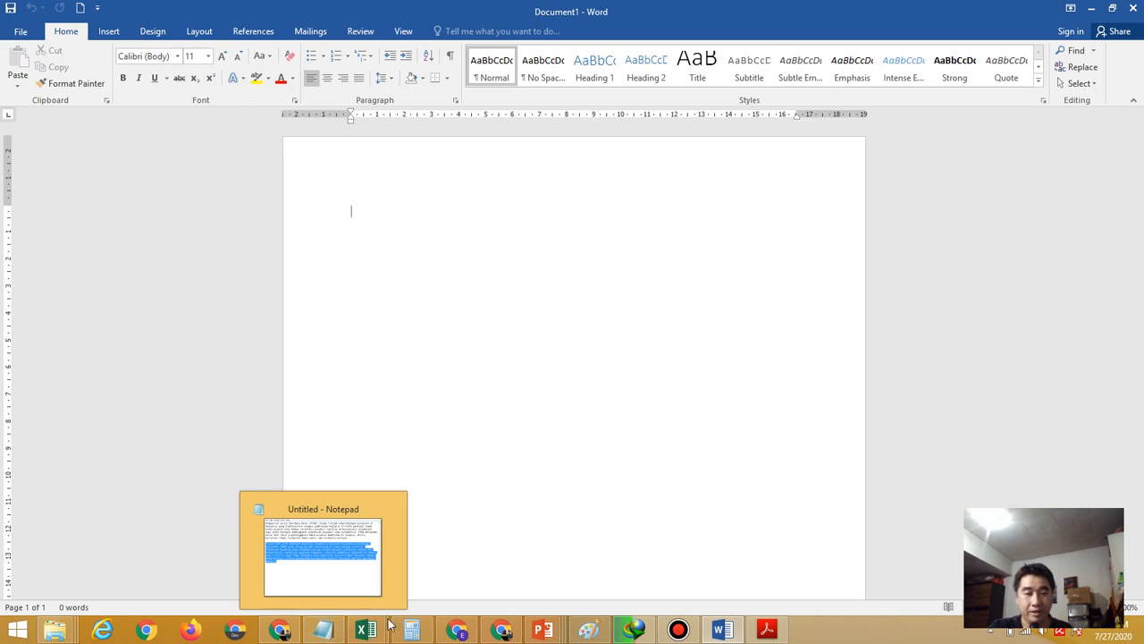
Read the exercise instructions in Latihan Praktik 2.pdf, then return to Word's page layout options
mouse_move(380, 626)
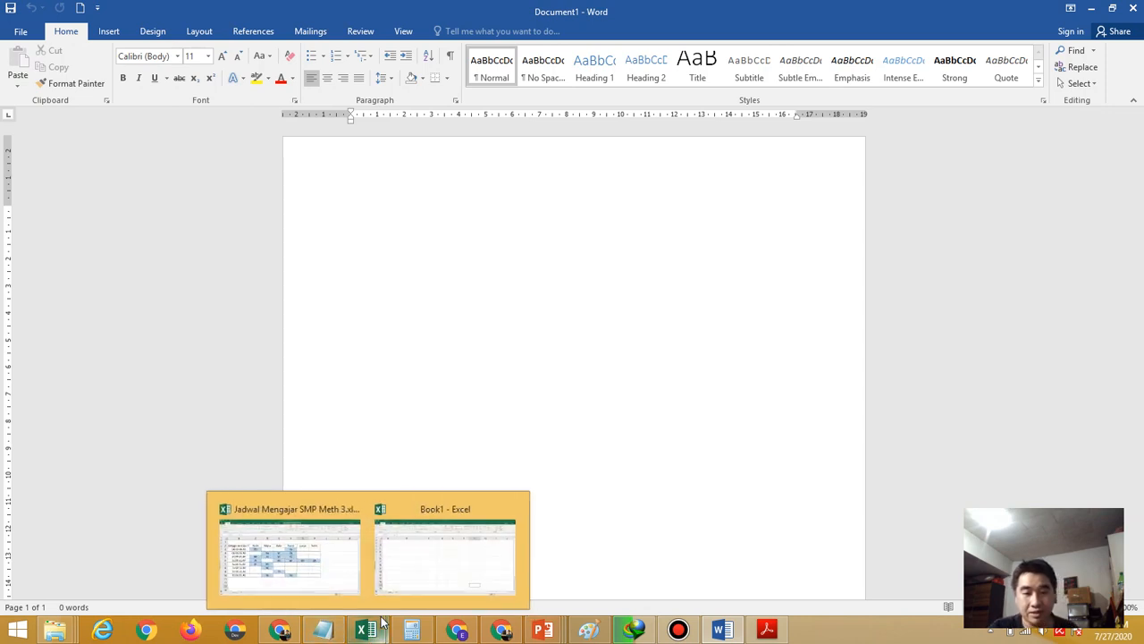
mouse_move(333, 632)
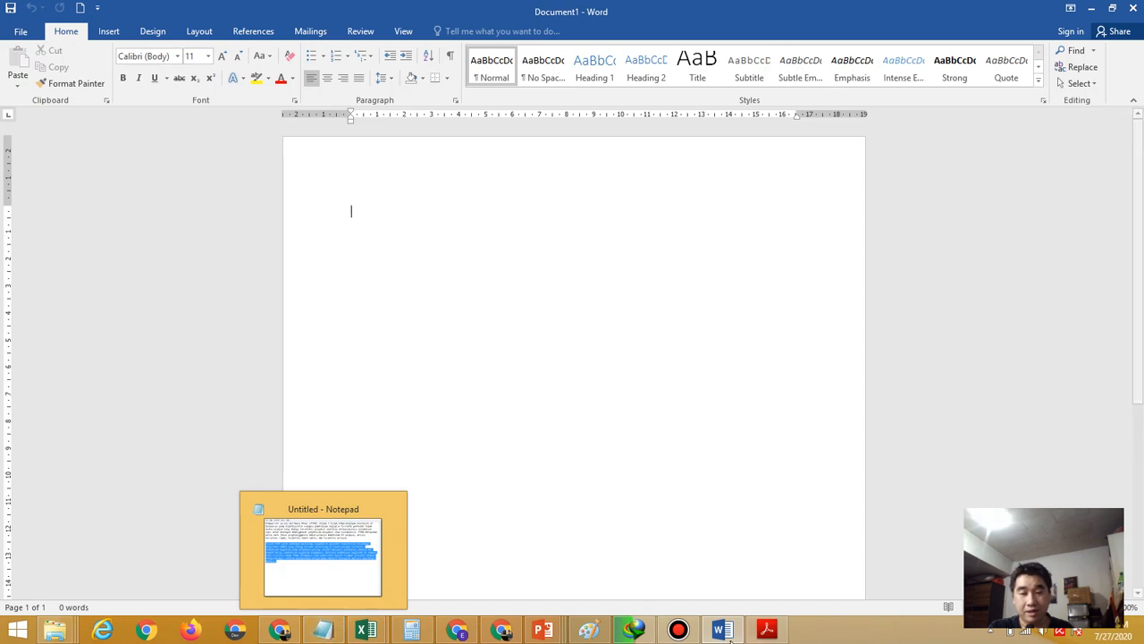
click(758, 633)
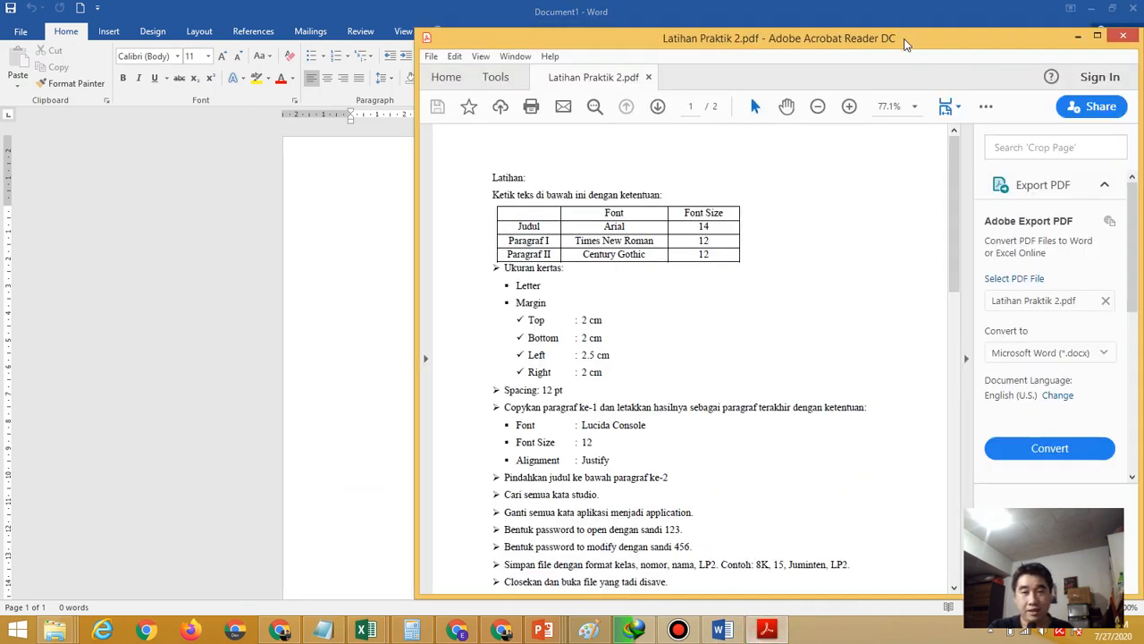
drag(904, 42, 994, 55)
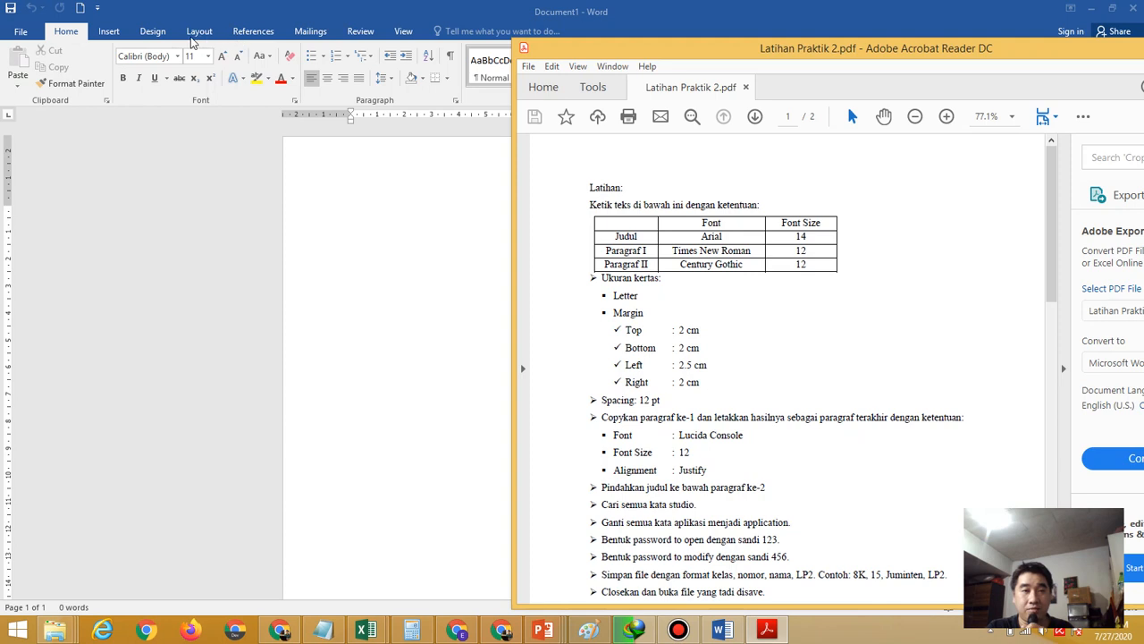
click(192, 42)
click(198, 33)
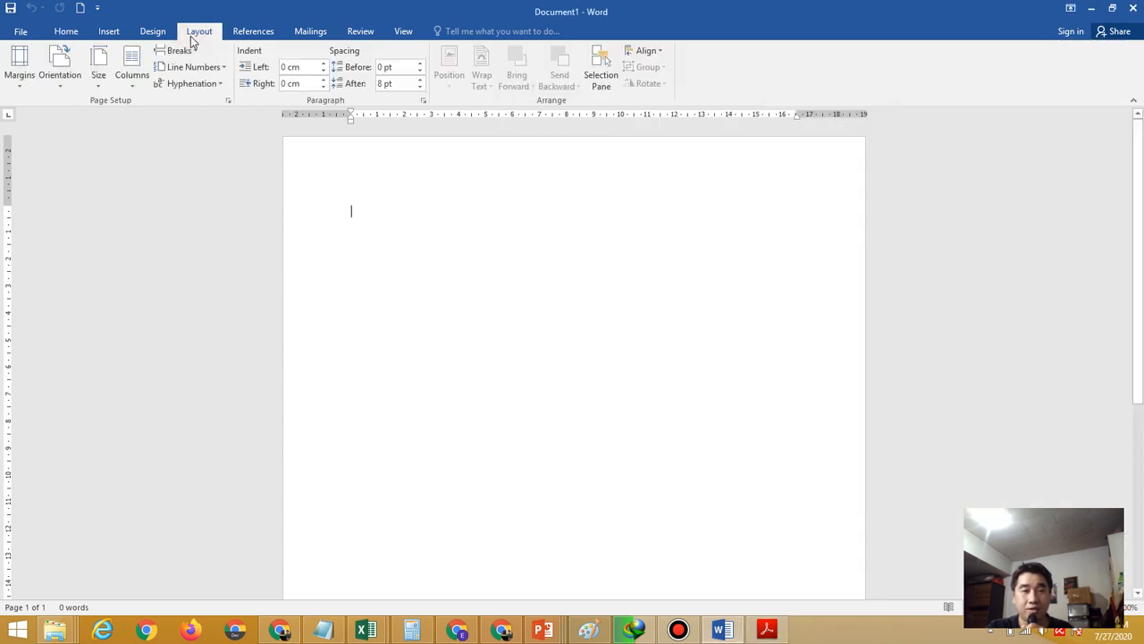
In Page Setup, set the top and bottom margins to 2 cm, checking the PDF
click(229, 102)
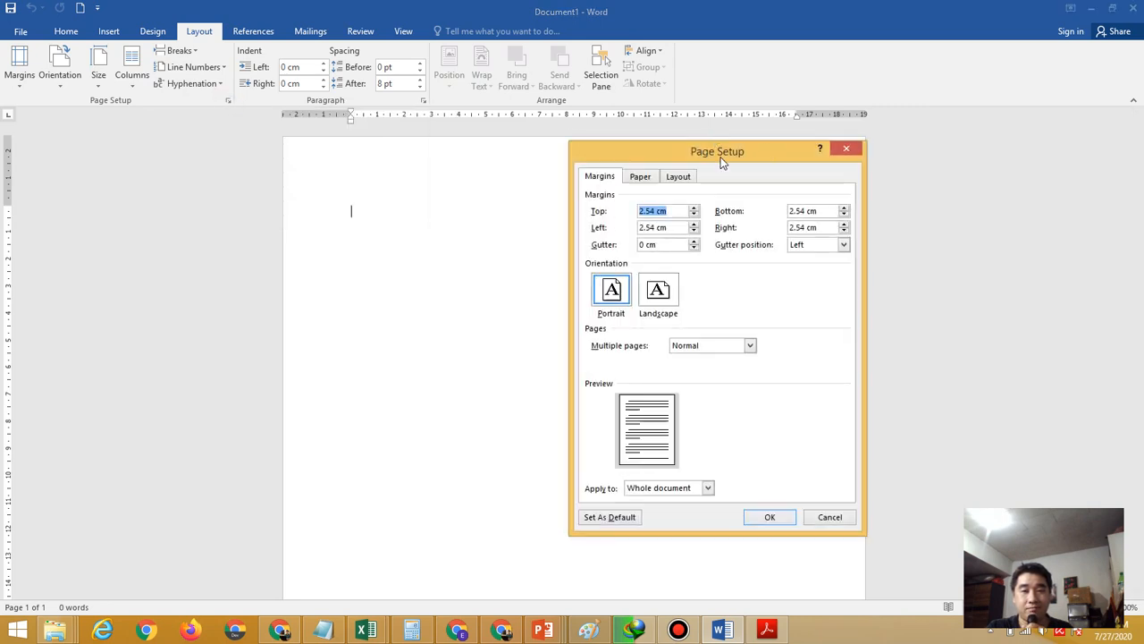
drag(719, 155, 462, 159)
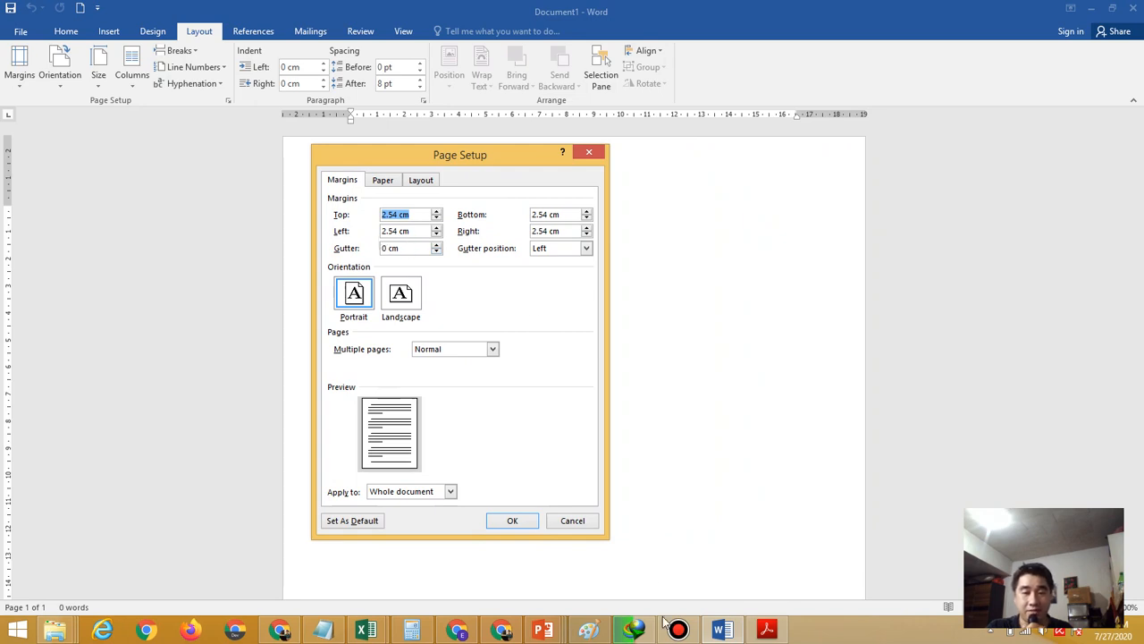
click(766, 631)
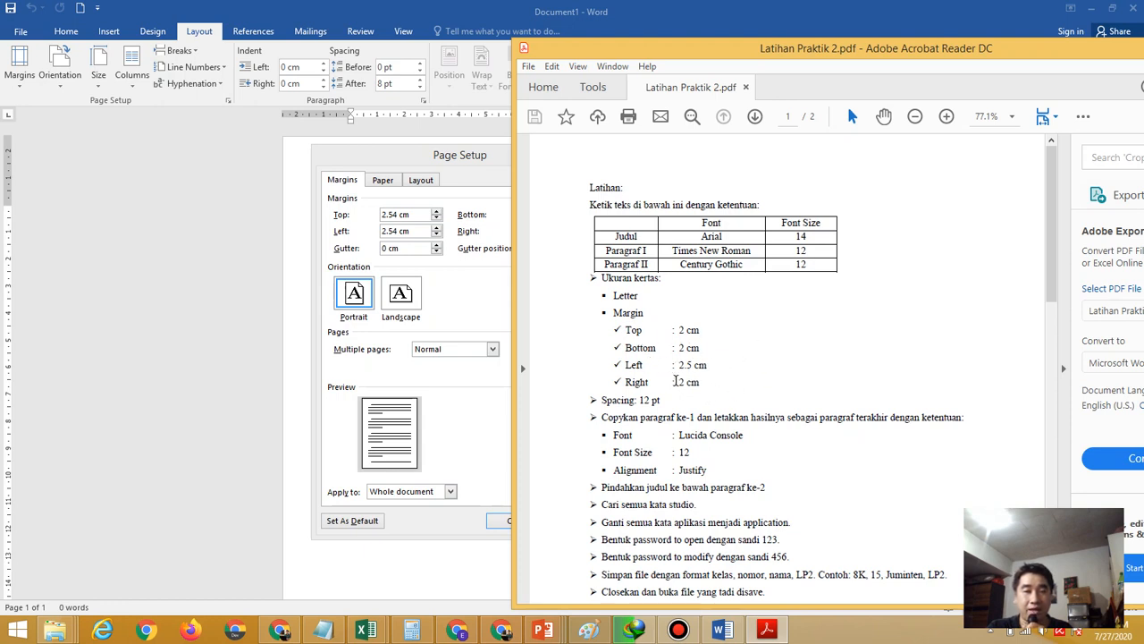
click(482, 406)
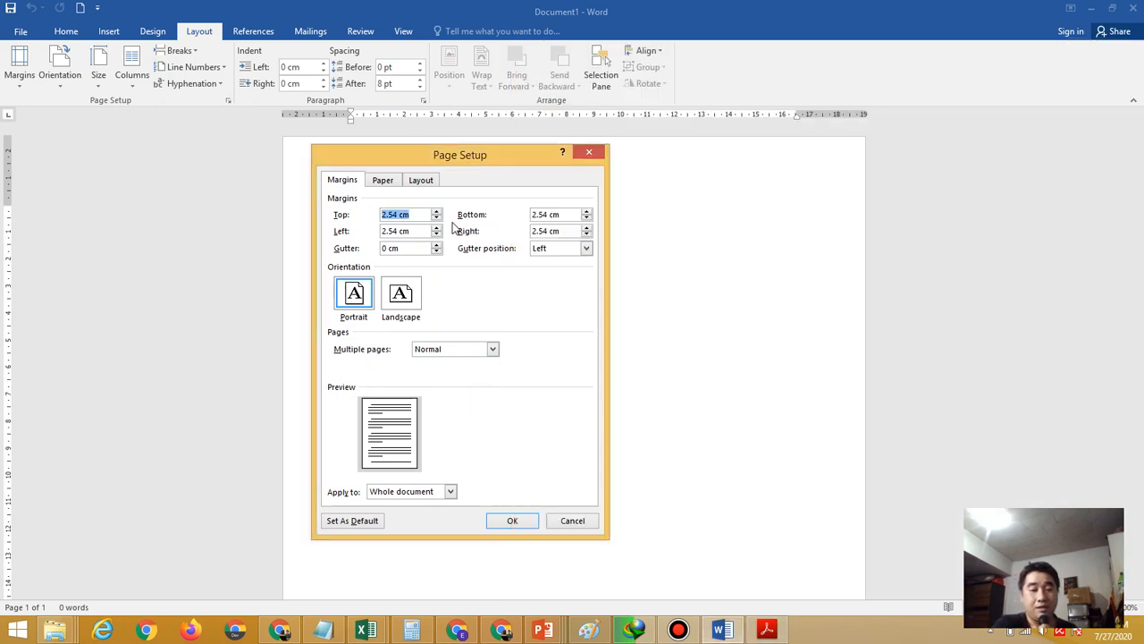
text(2)
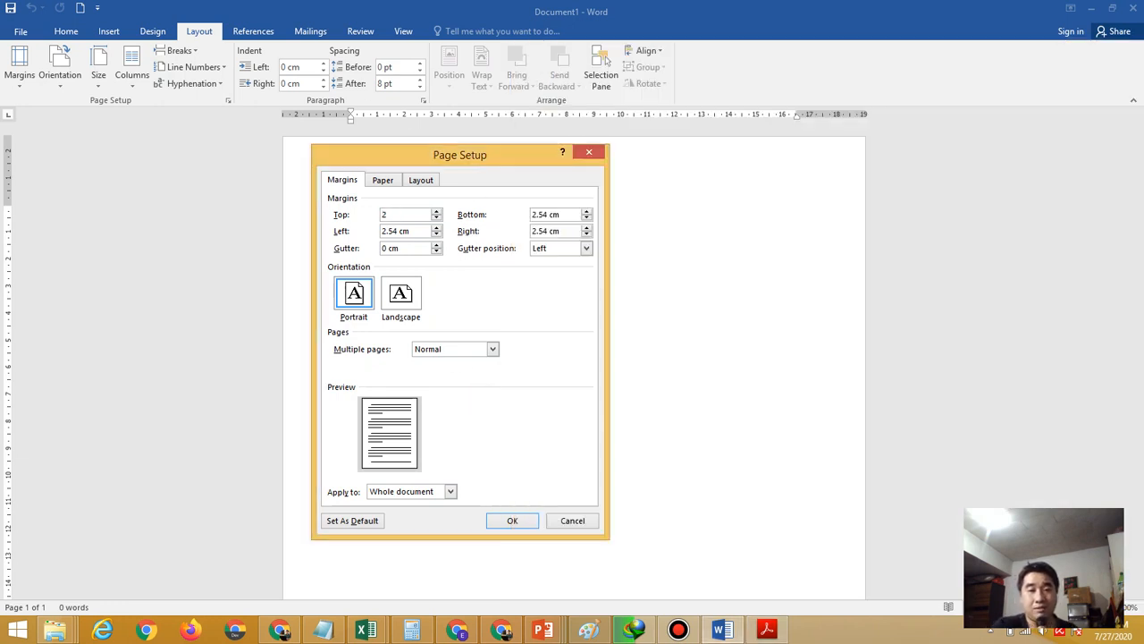
click(559, 216)
drag(556, 215, 523, 221)
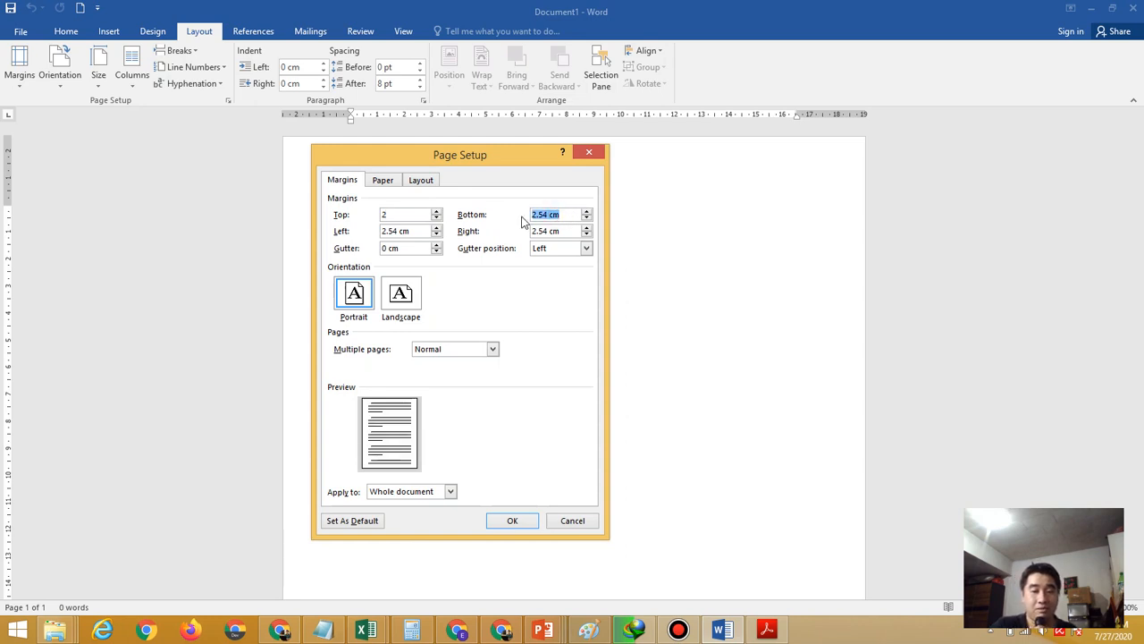
text(2)
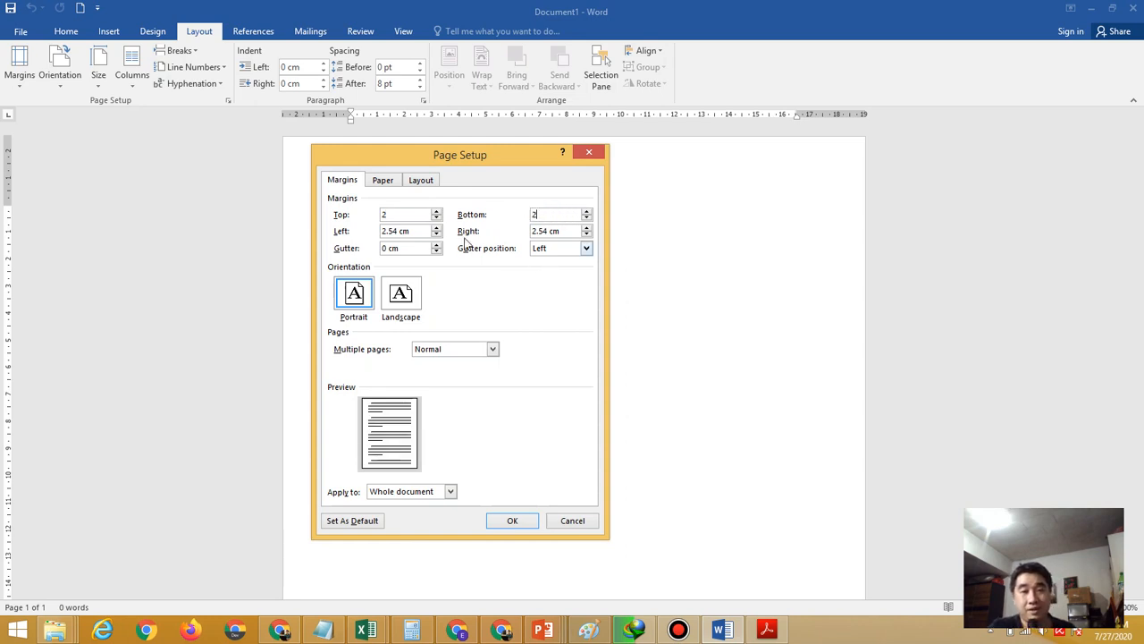
Set the left margin to 2.5 cm and the right margin to 2 cm
drag(416, 230, 382, 233)
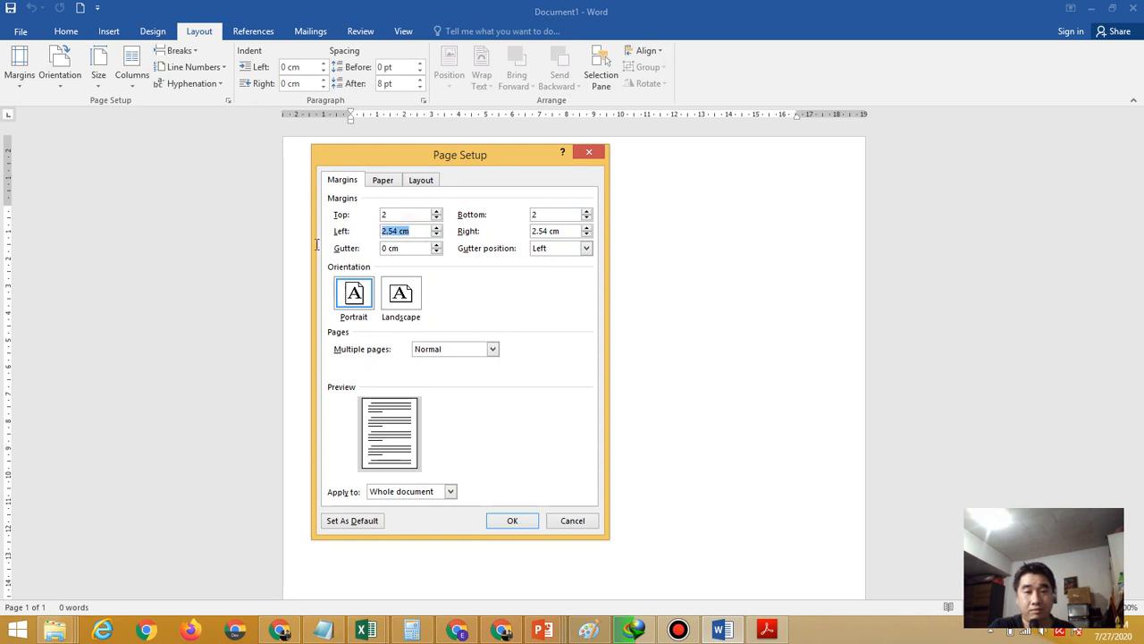
text(2.5)
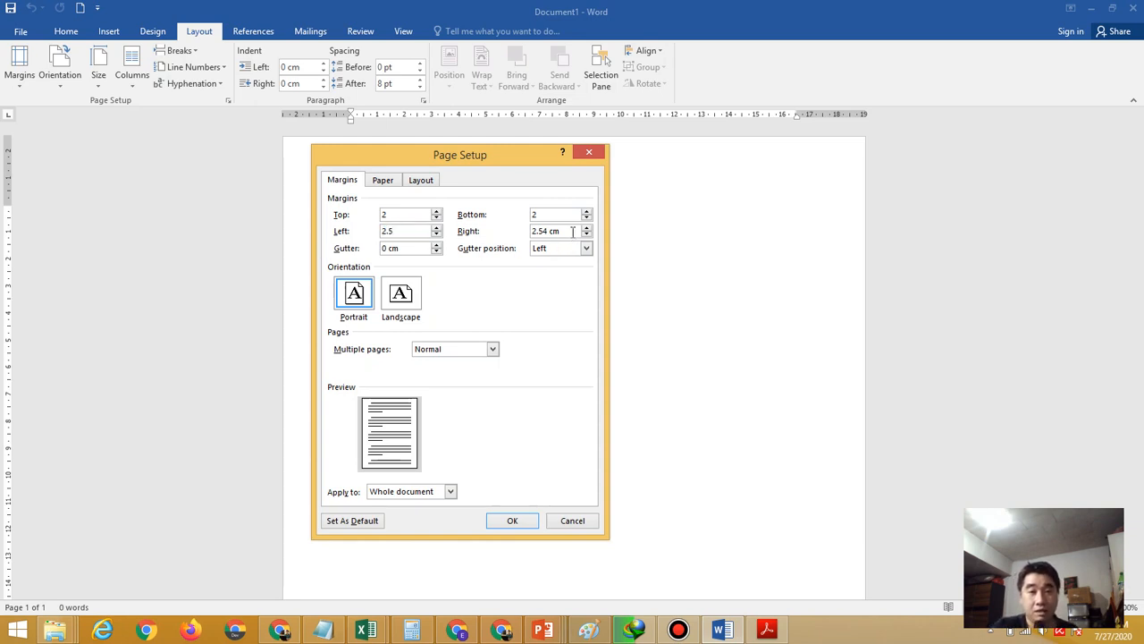
drag(576, 232, 506, 233)
text(2)
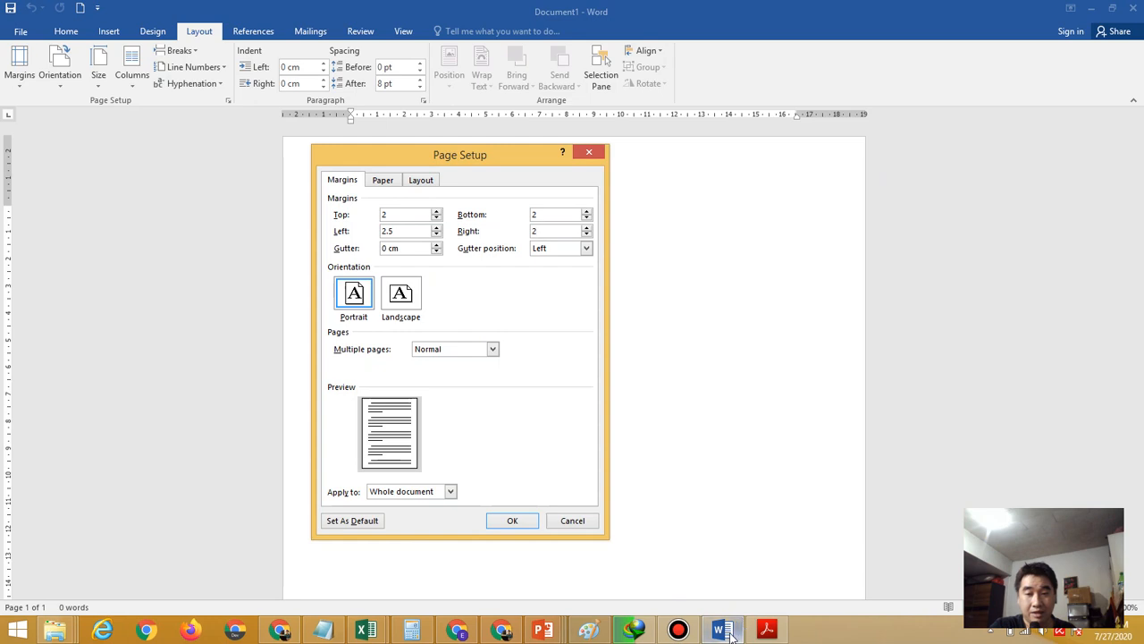
click(768, 631)
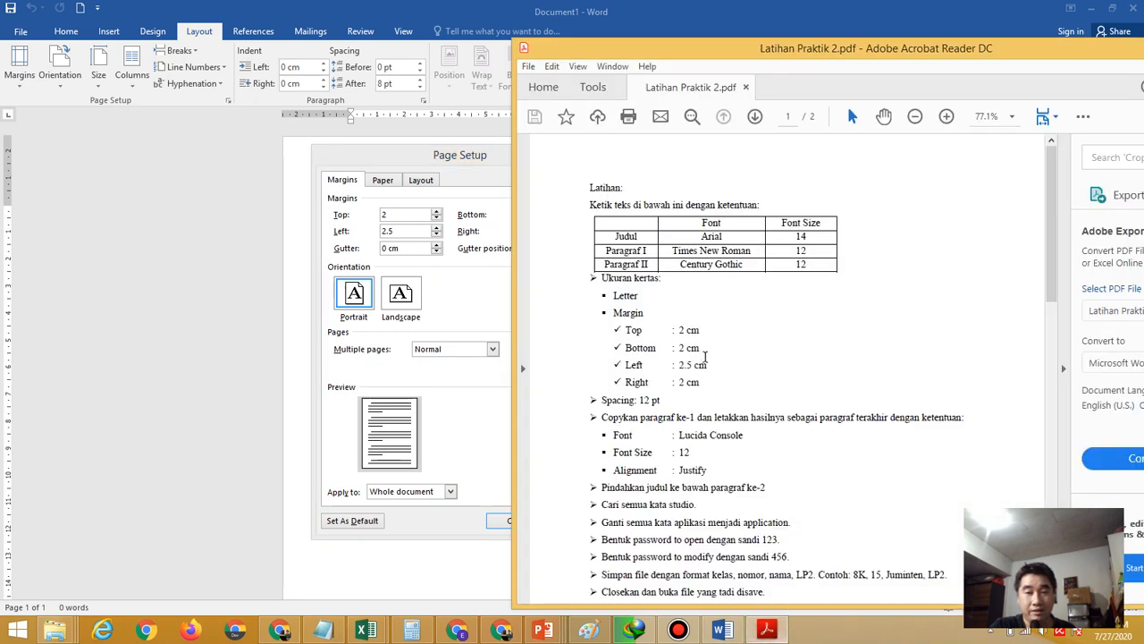
click(474, 315)
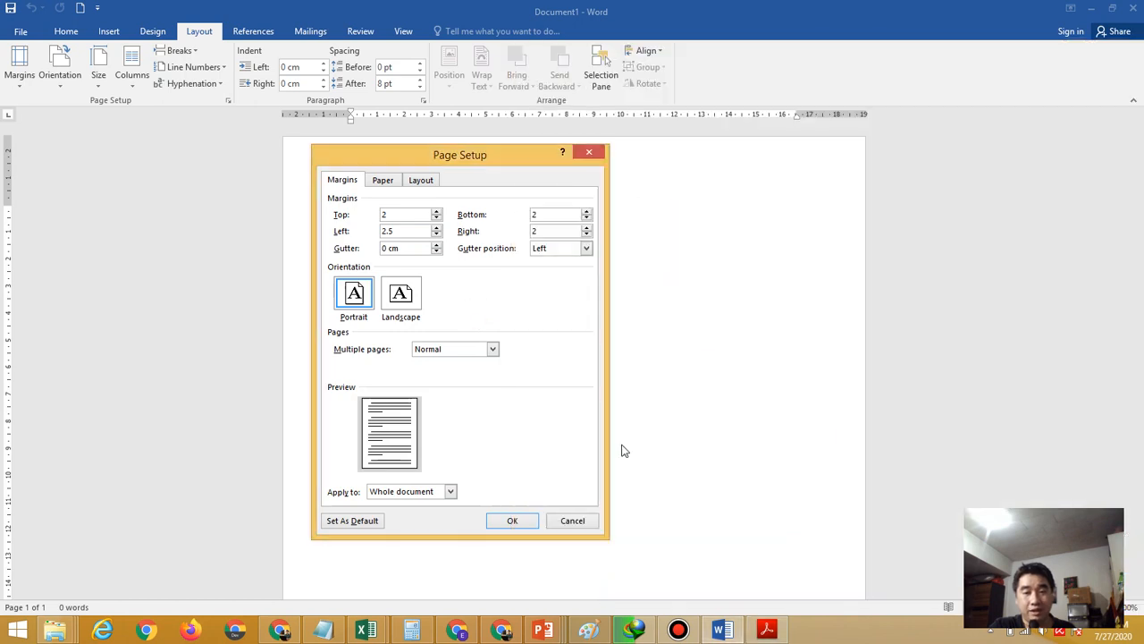
click(767, 631)
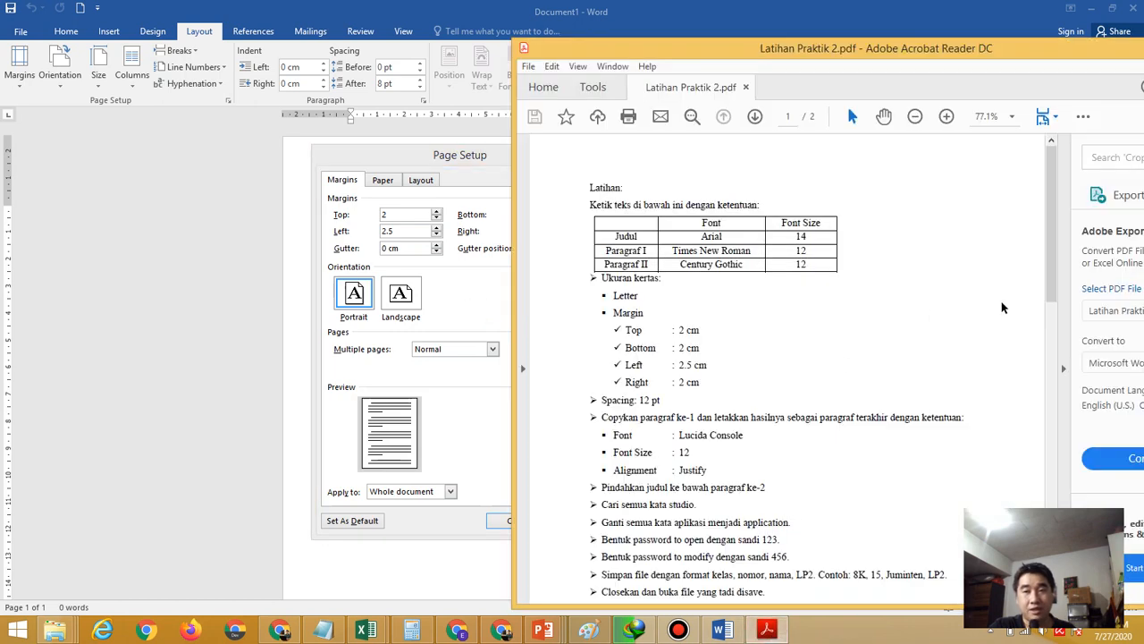
drag(1051, 238, 1039, 217)
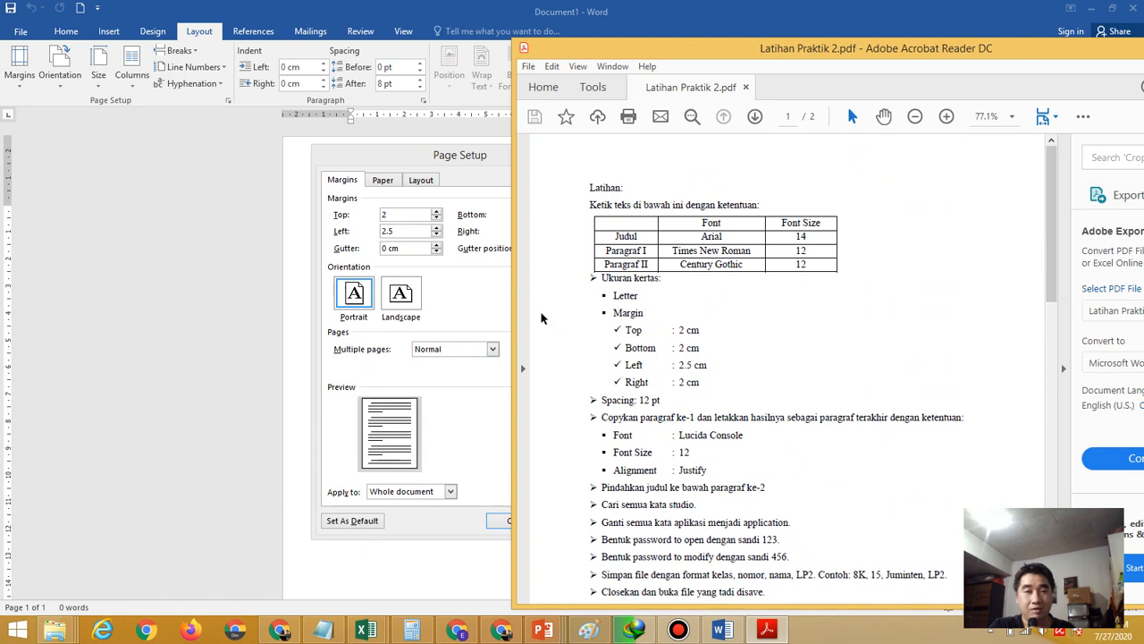
click(483, 309)
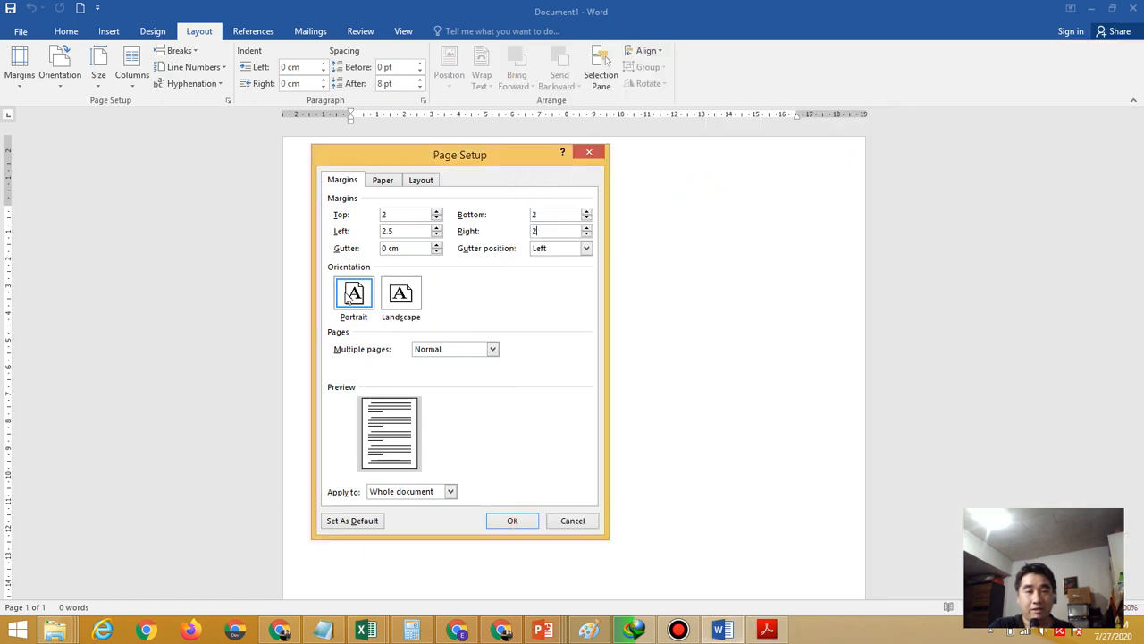
Choose Letter as the paper size and apply the page settings
click(384, 184)
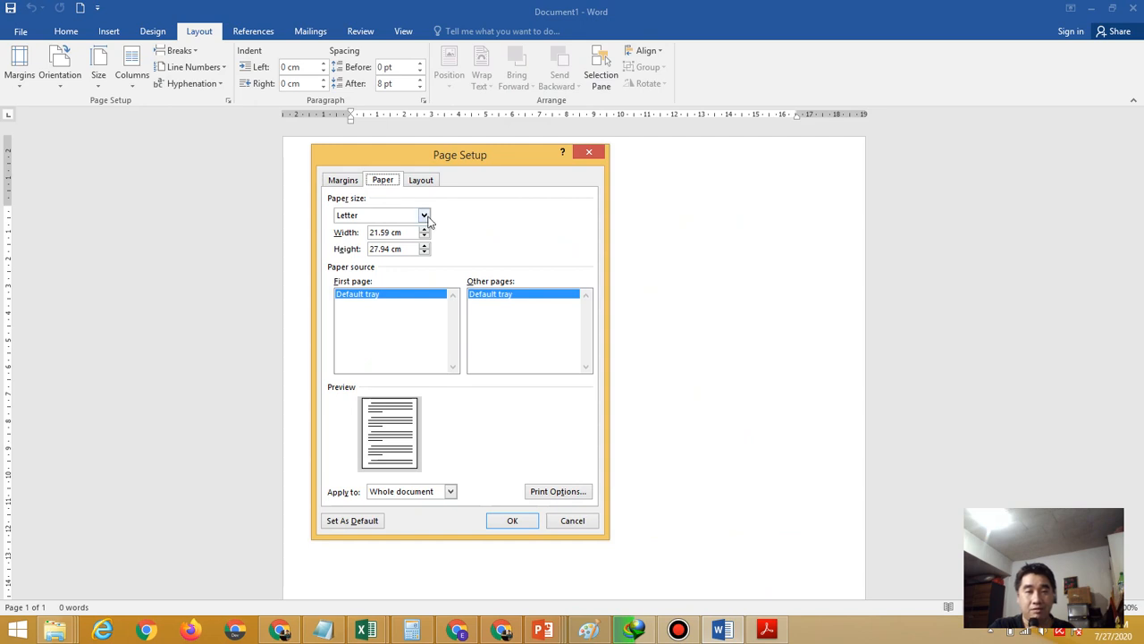
click(766, 631)
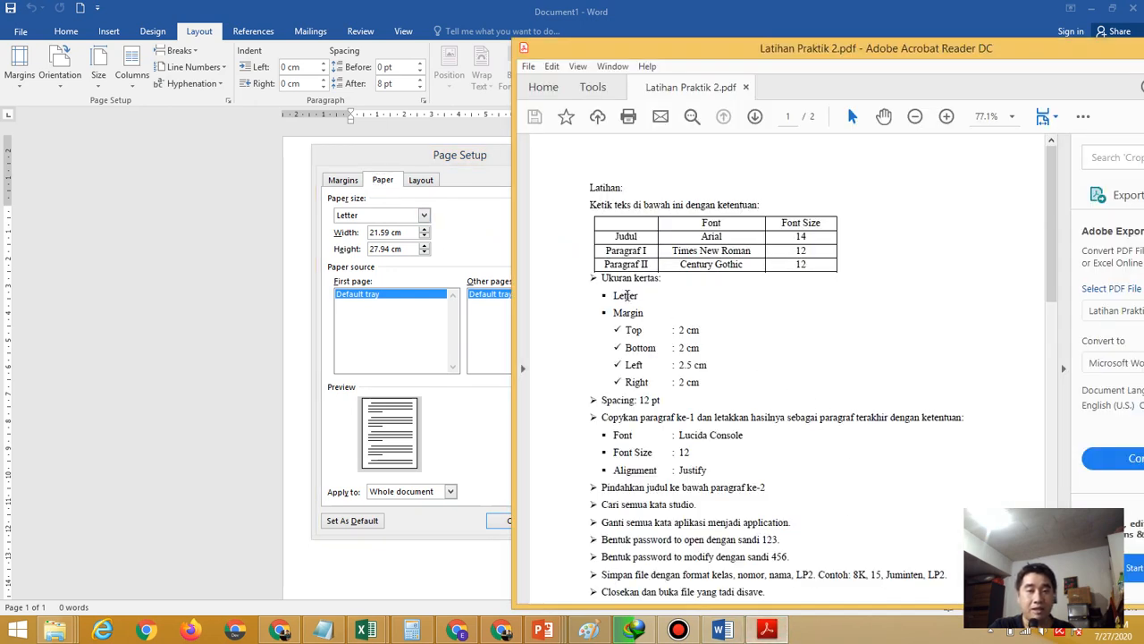
click(481, 236)
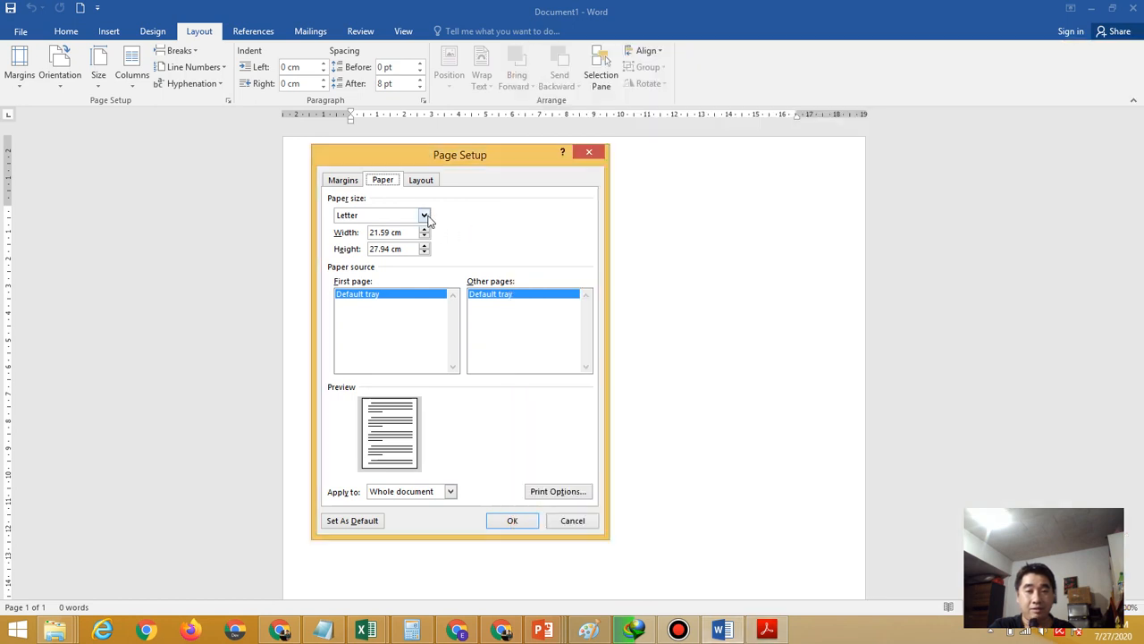
click(425, 216)
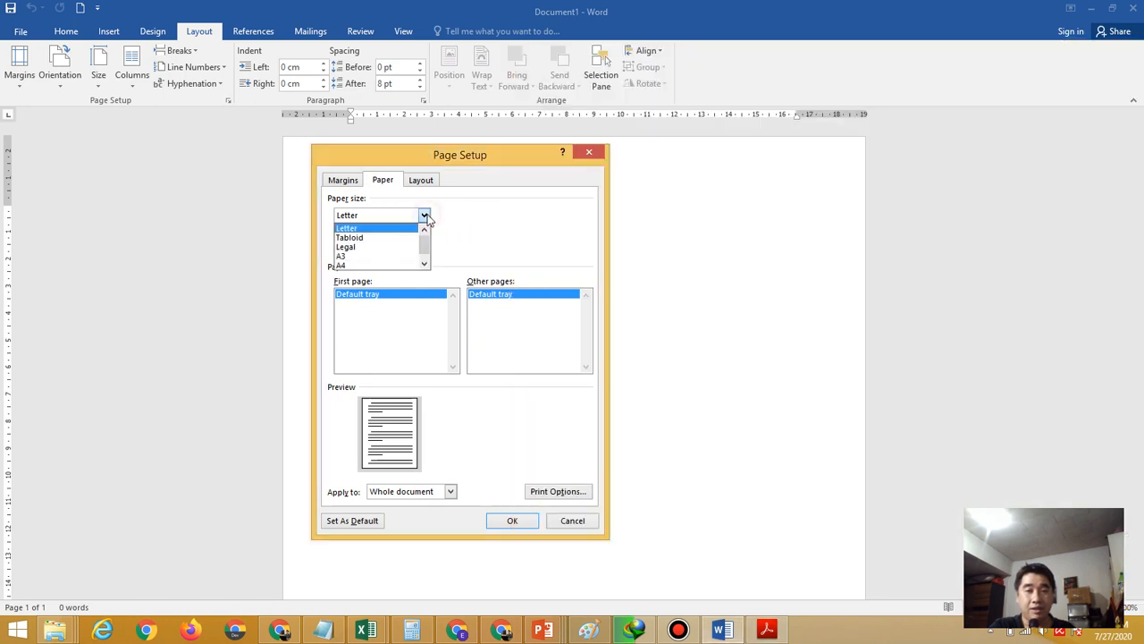
click(395, 229)
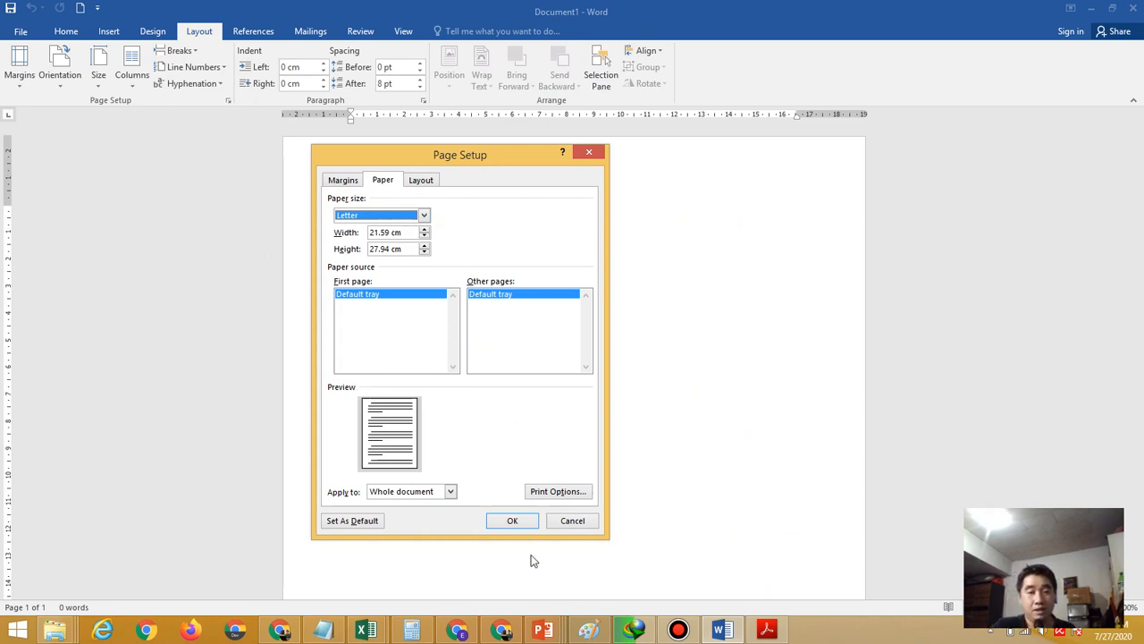
click(524, 523)
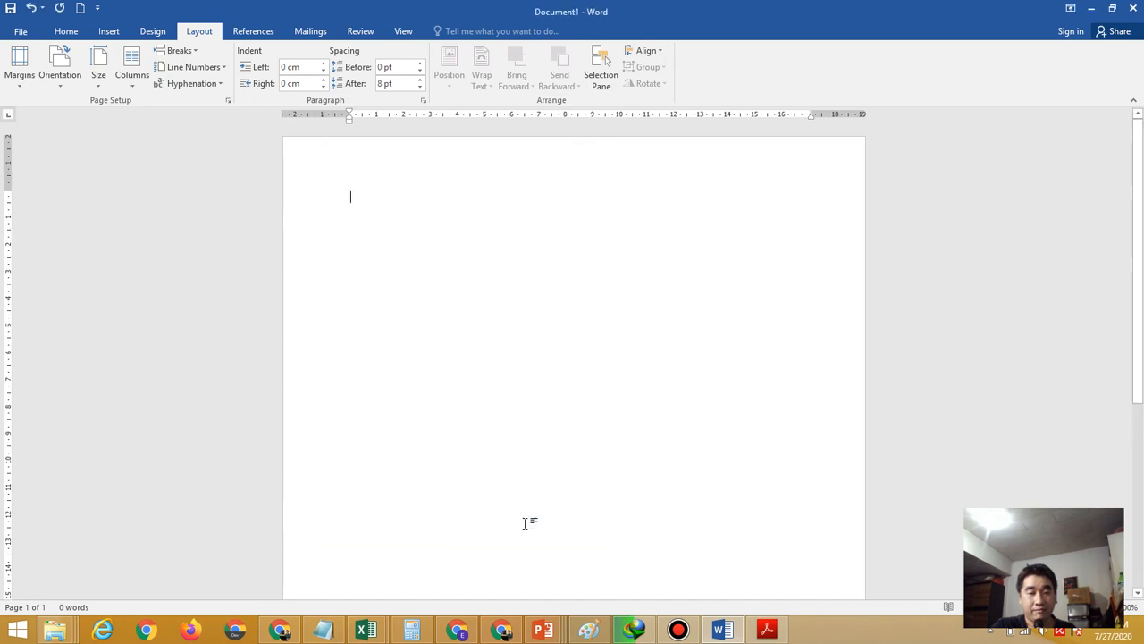
Check the PDF's font requirements, then set the font to Arial
click(766, 630)
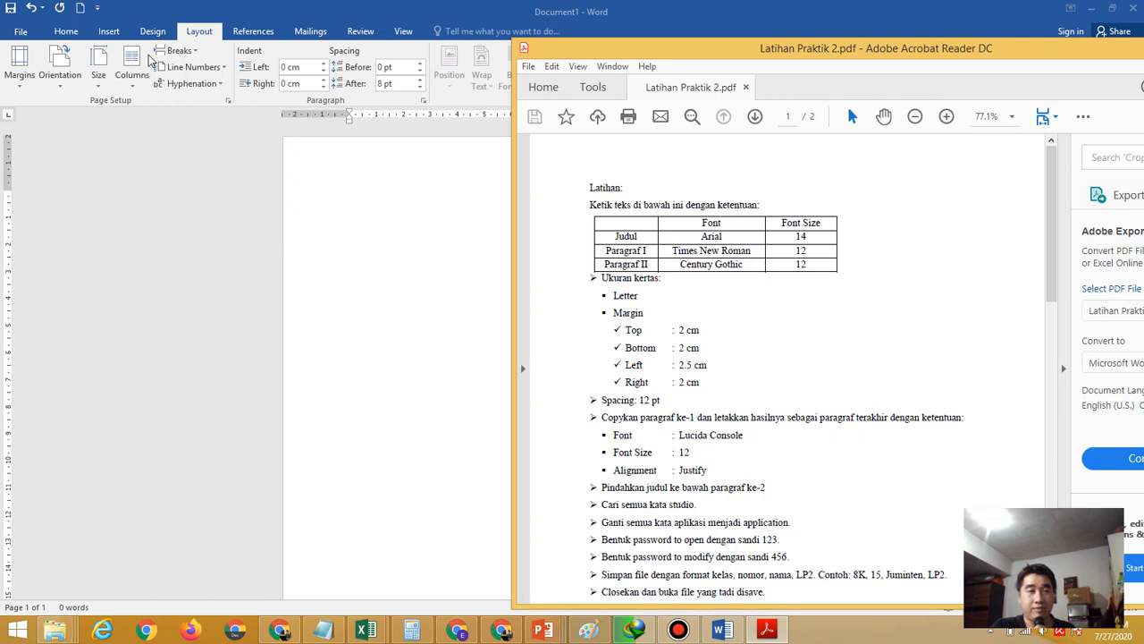
click(65, 33)
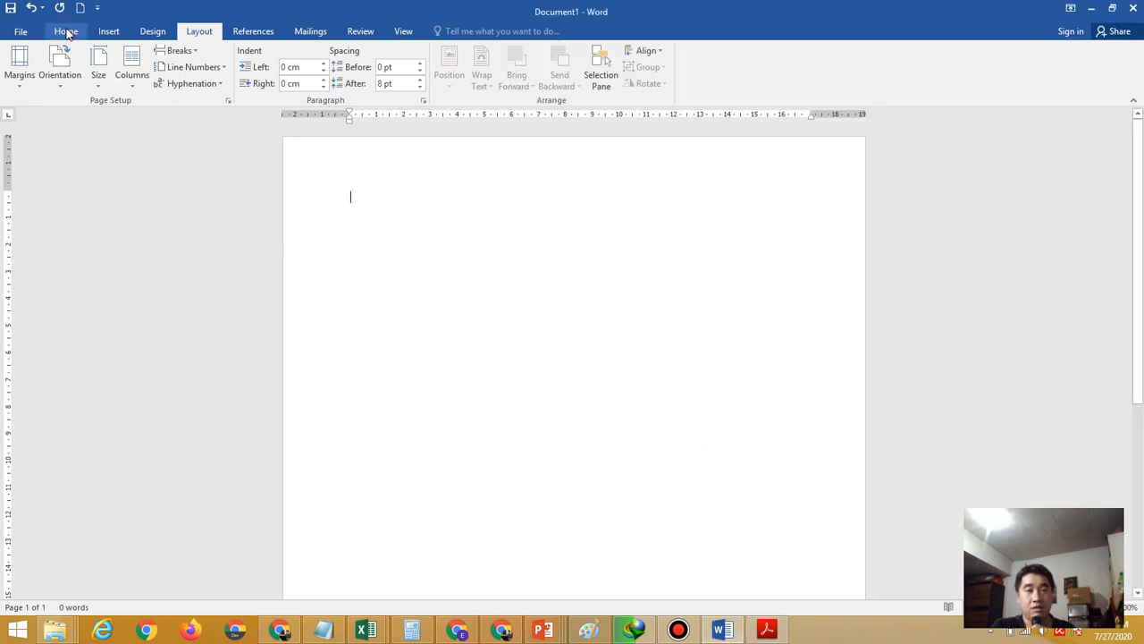
click(66, 32)
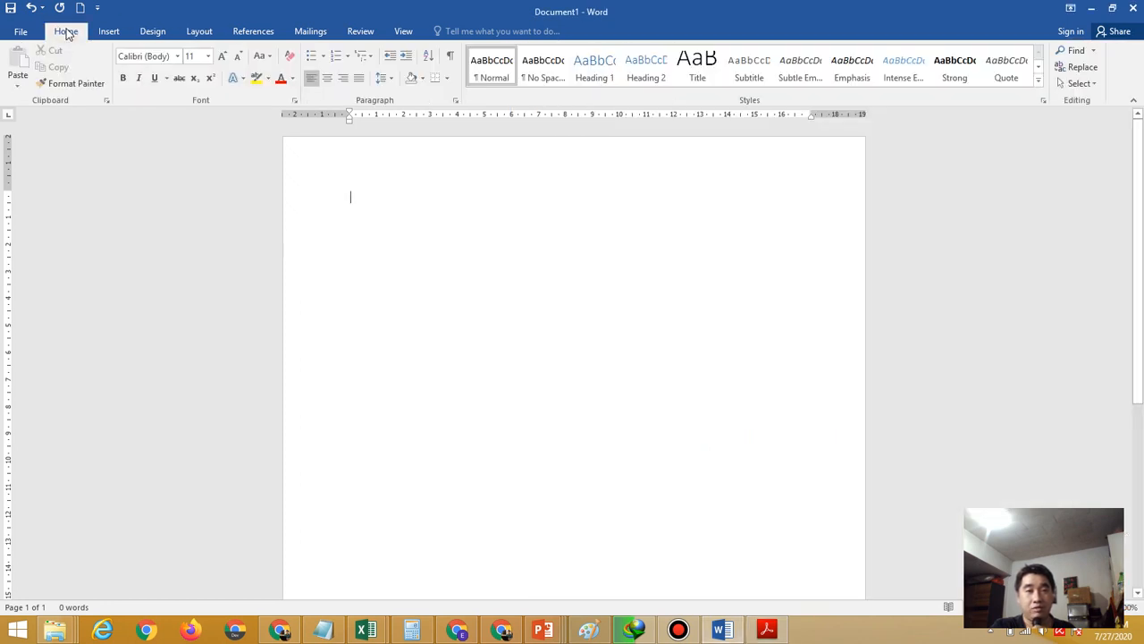
click(178, 56)
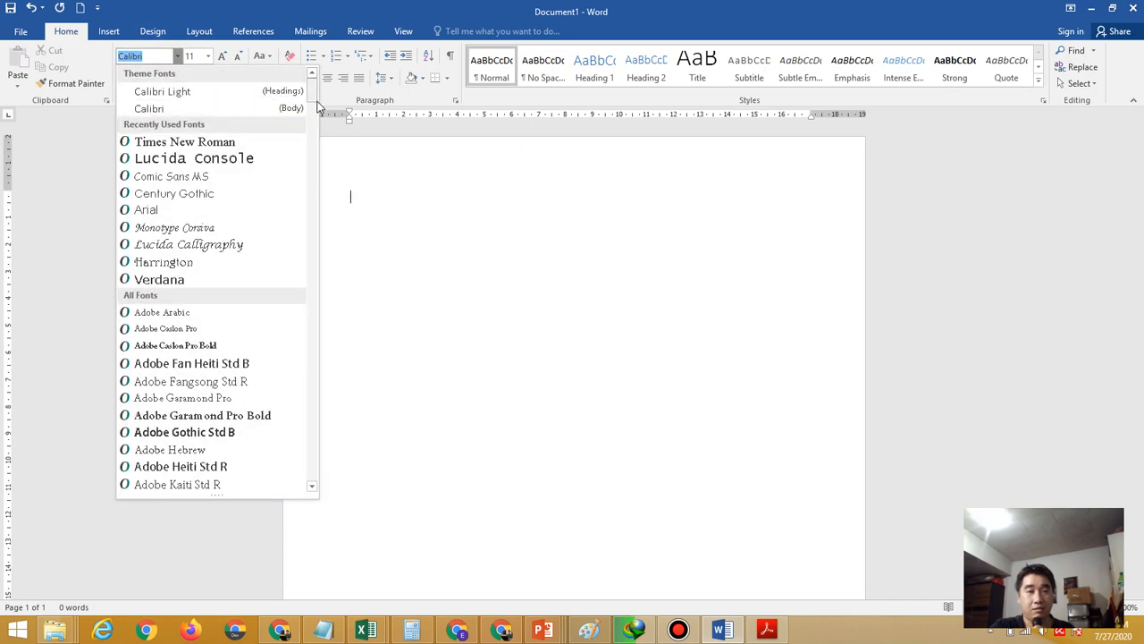
mouse_move(313, 103)
mouse_down()
mouse_move(324, 152)
mouse_move(318, 112)
mouse_up()
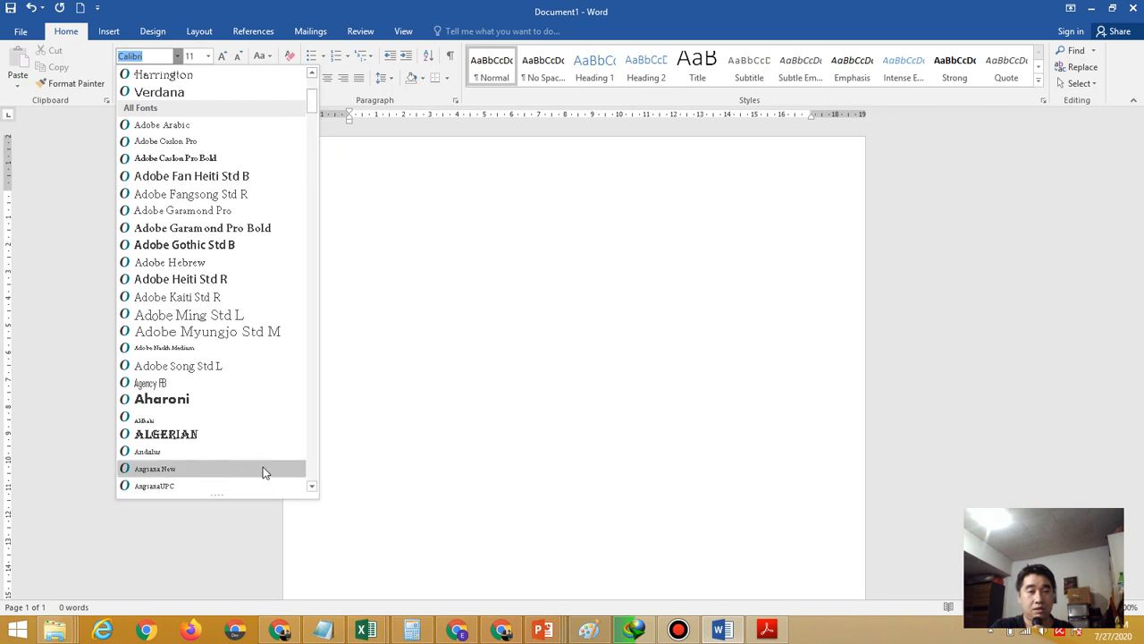
click(312, 488)
click(312, 489)
click(312, 489)
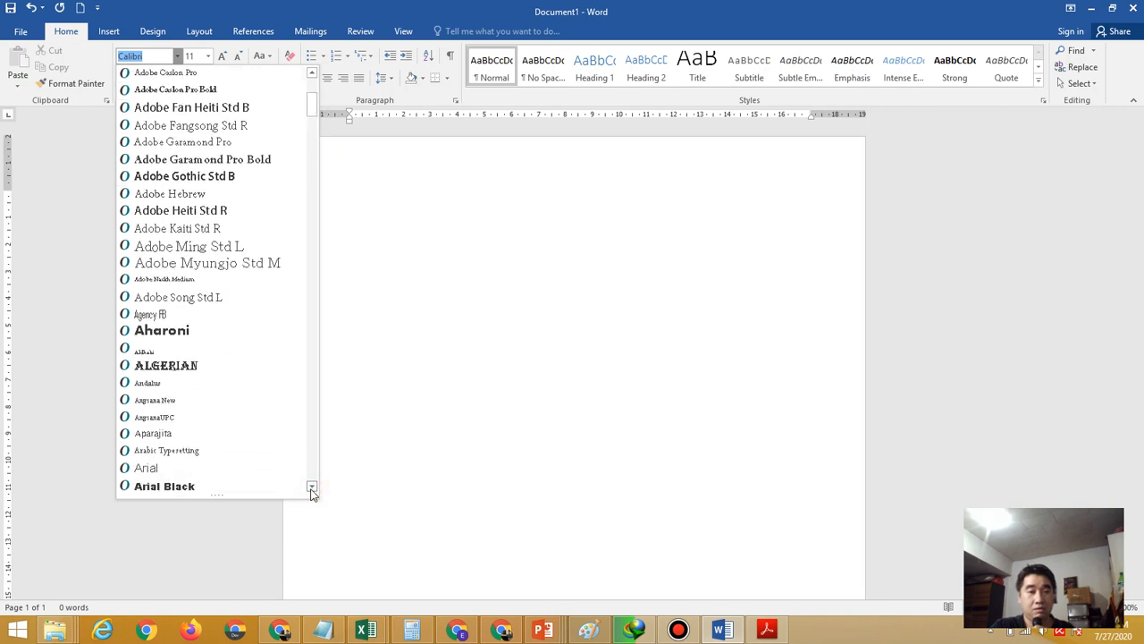
click(225, 471)
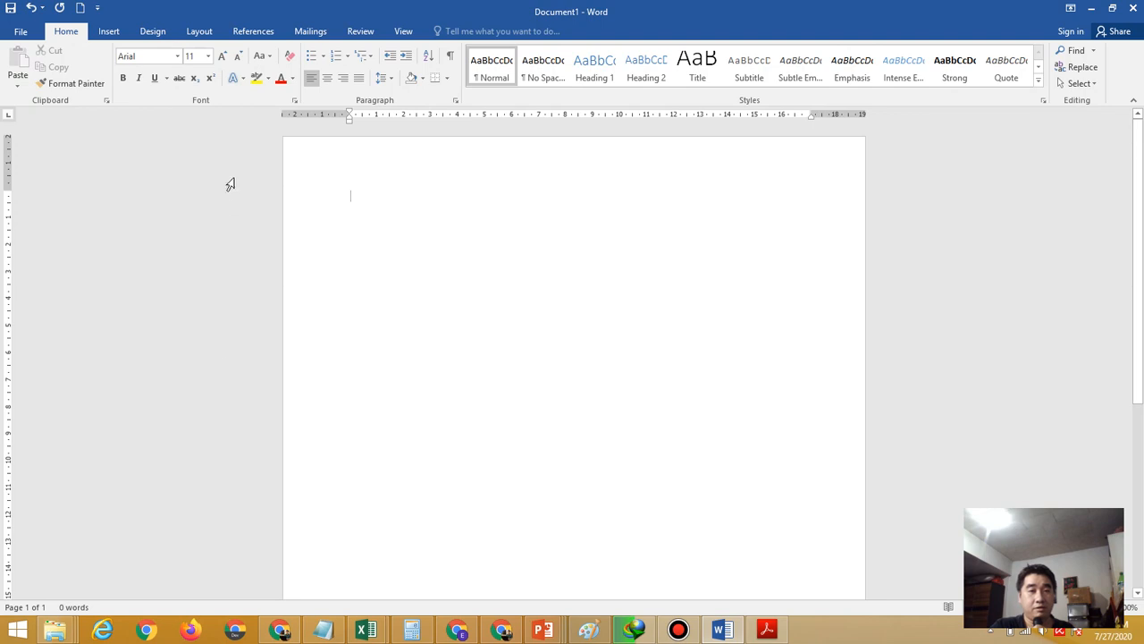
Set the font size to 14 and compare against the PDF
click(210, 56)
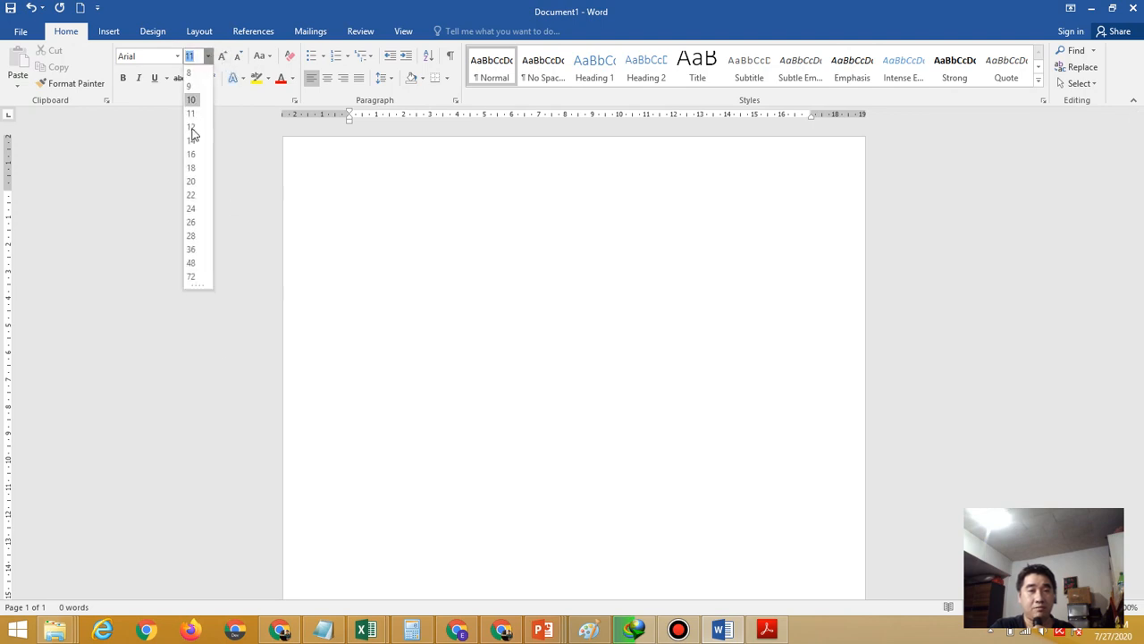
click(192, 141)
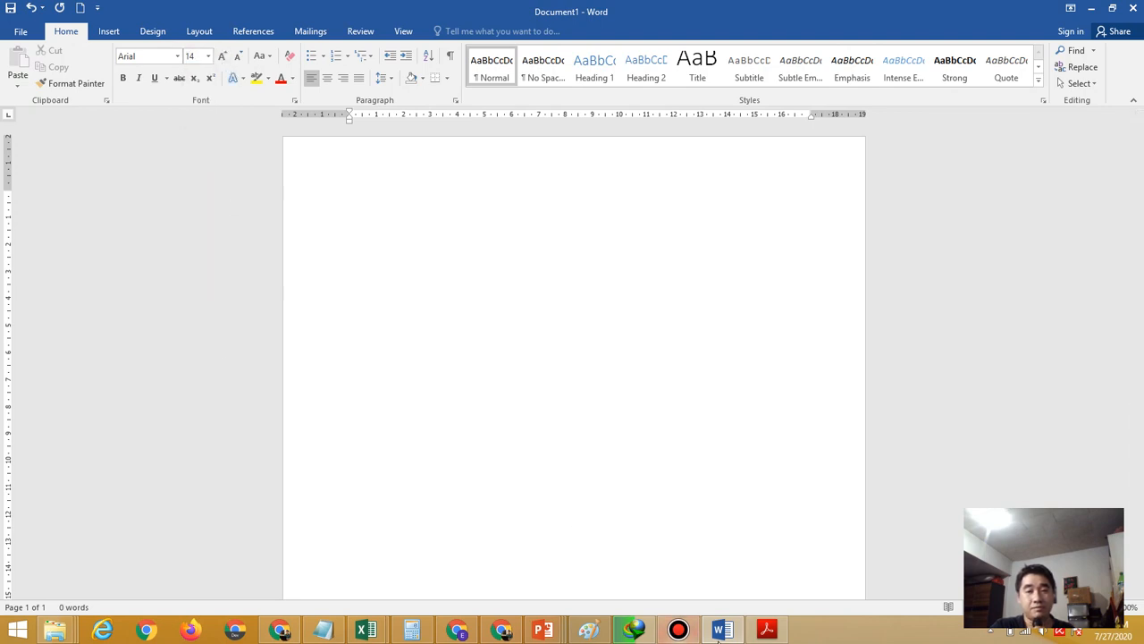
click(766, 630)
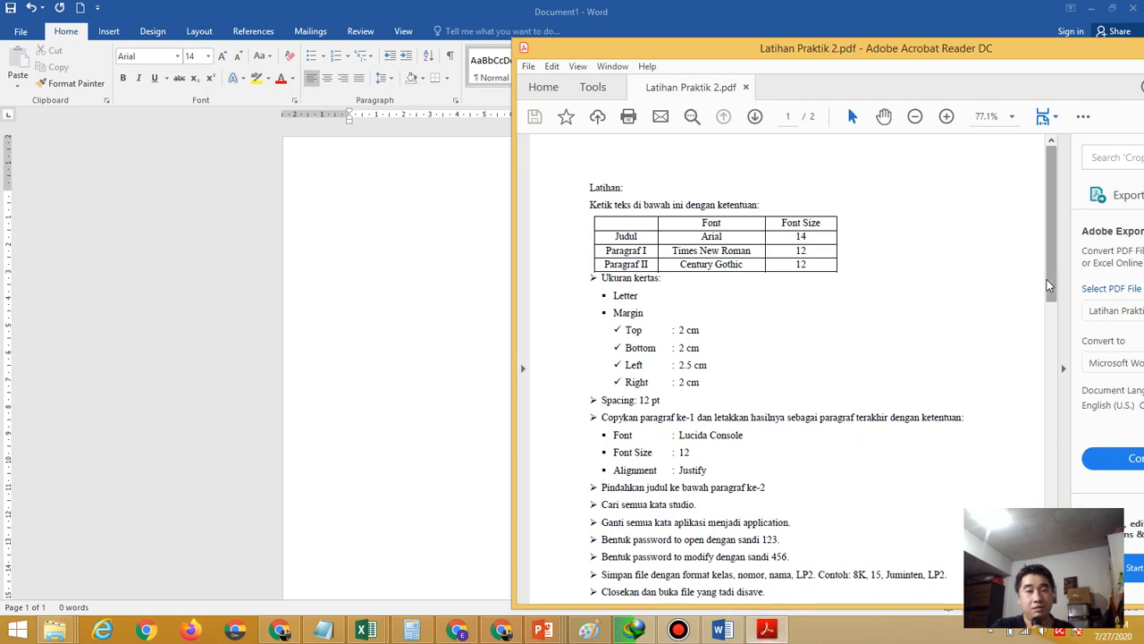
drag(1046, 279, 1089, 497)
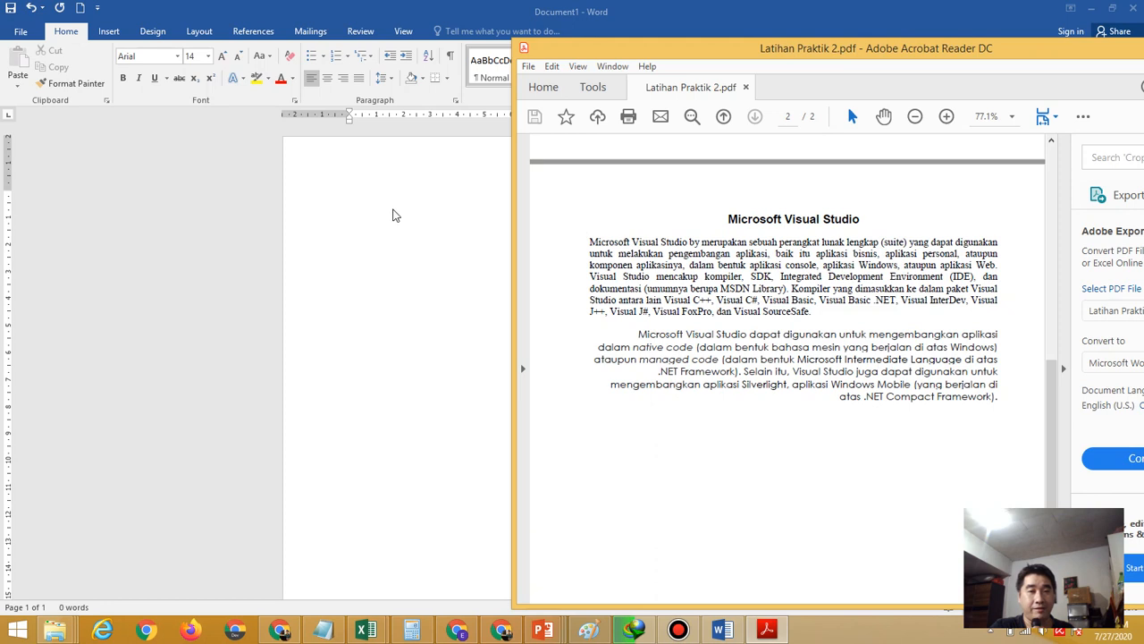
click(393, 212)
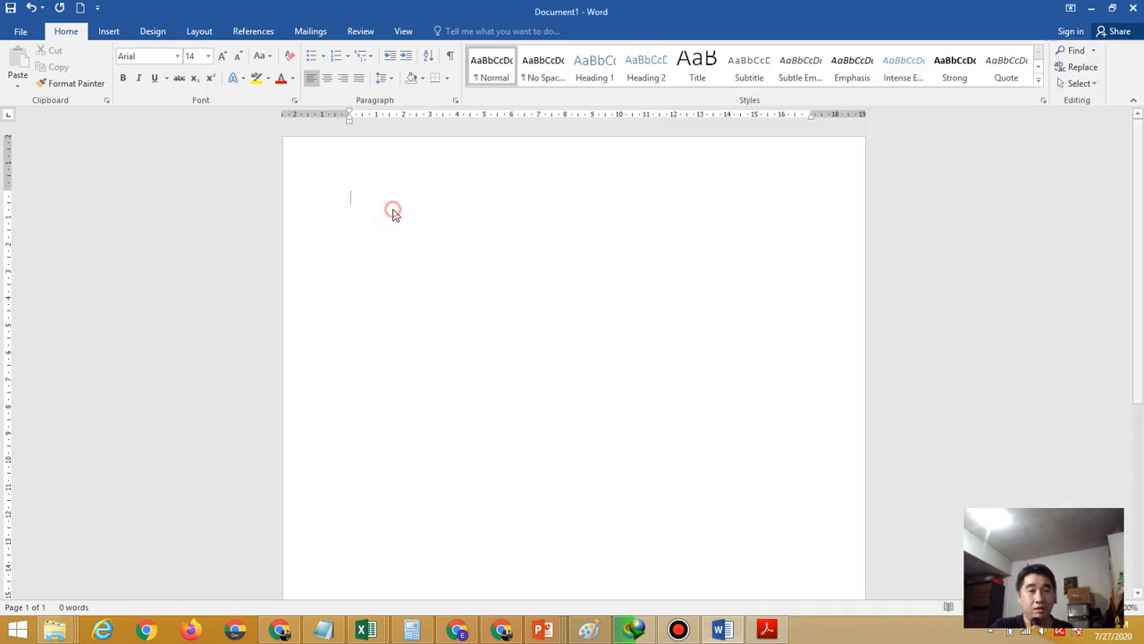
Center the first line and type 'Microsoft Visual Studio', checking it against the PDF
click(330, 84)
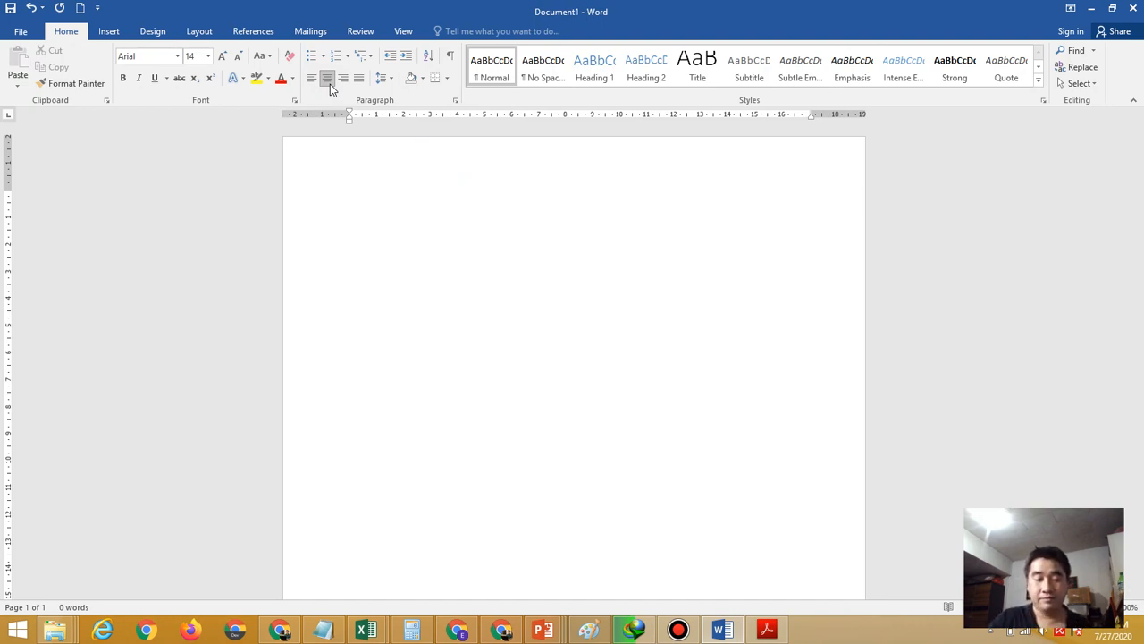
text(Microsoft)
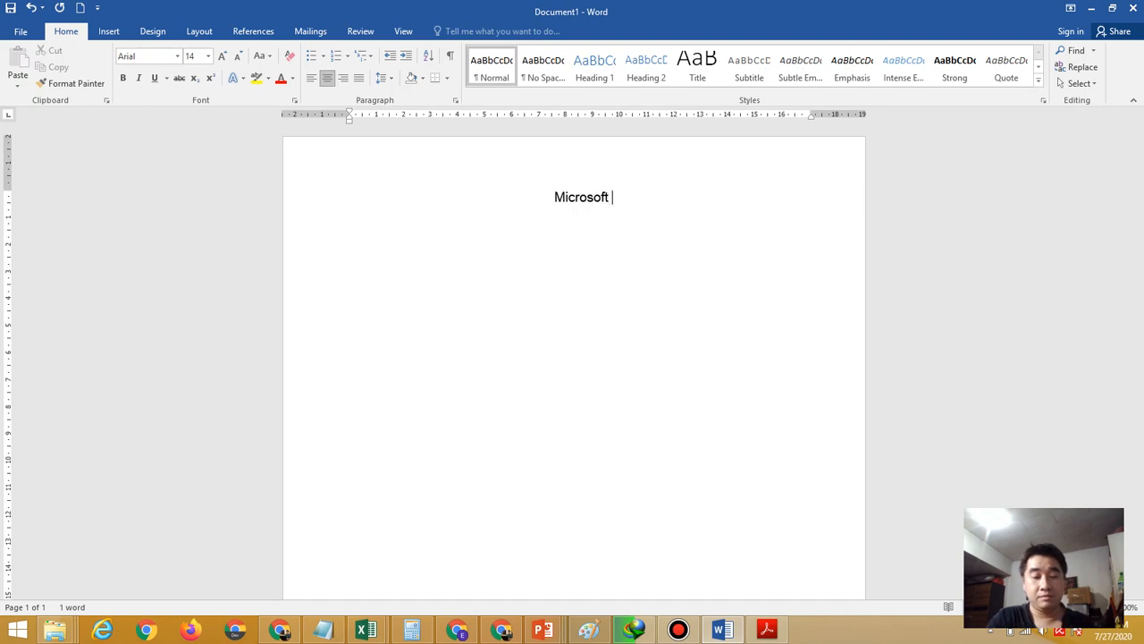
text( Visual St)
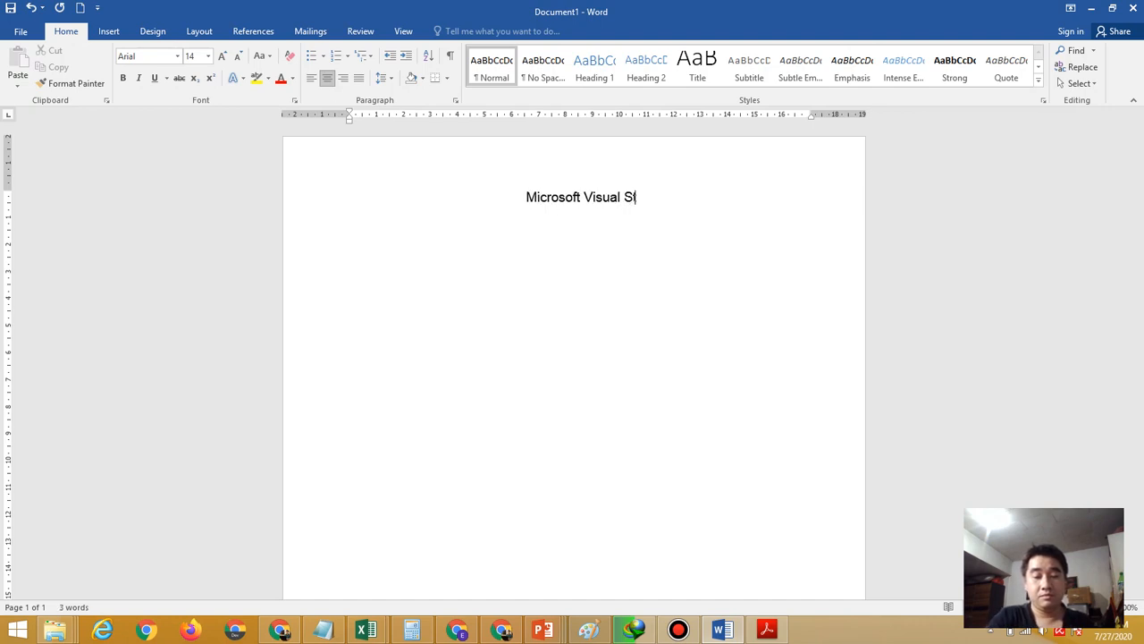
text(udio)
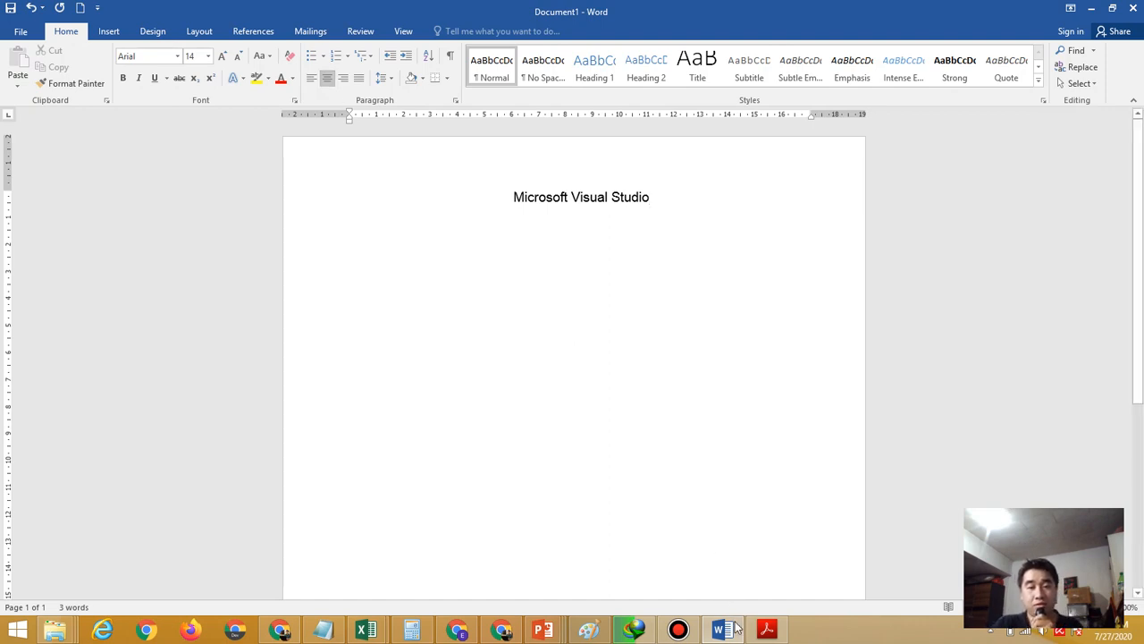
click(767, 631)
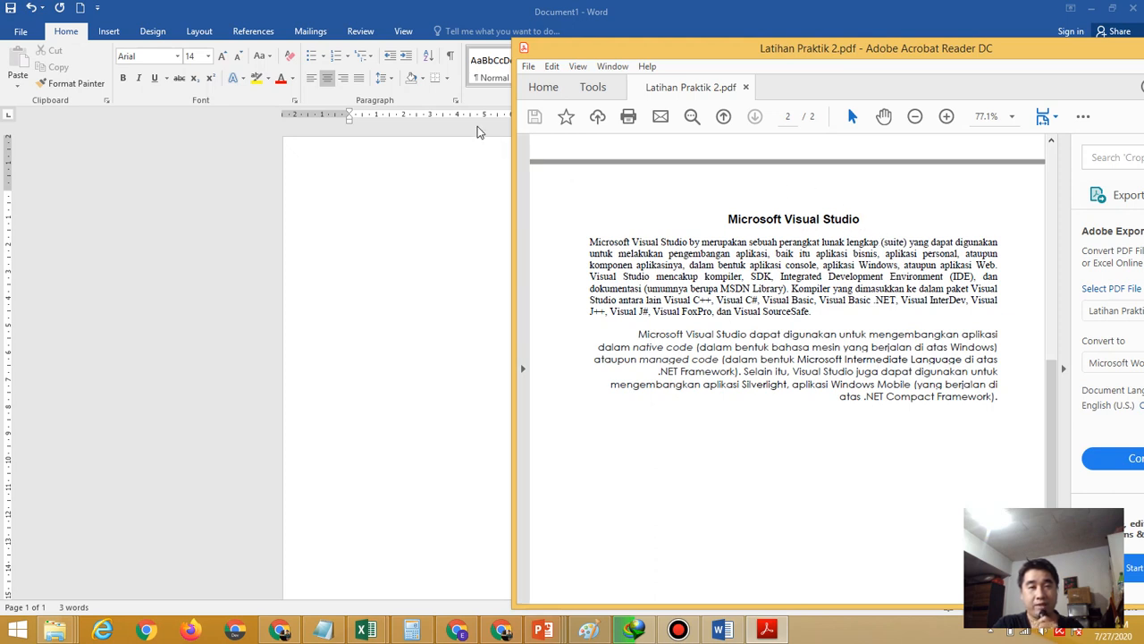
click(393, 9)
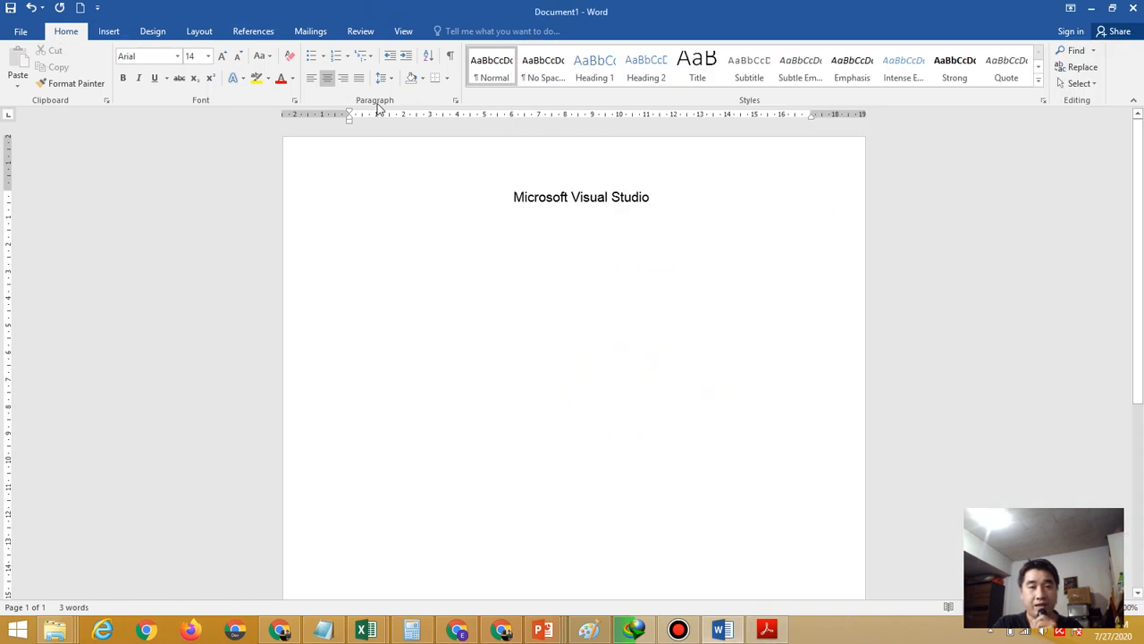
Raise the title's spacing after from 8 pt to 12 pt in the Paragraph dialog
click(455, 100)
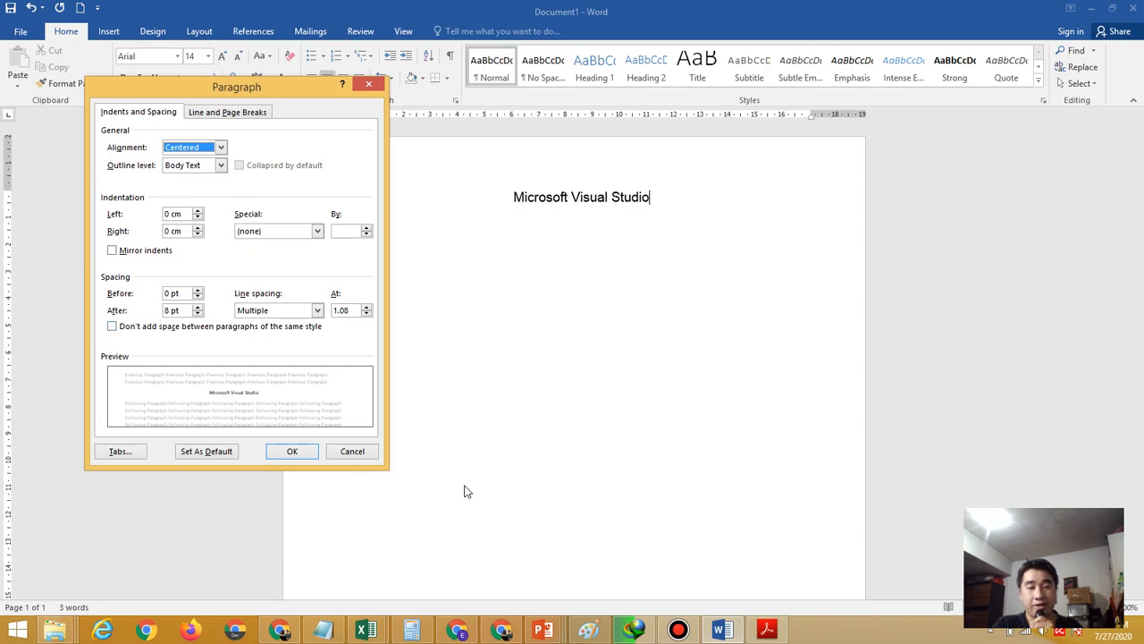
click(766, 630)
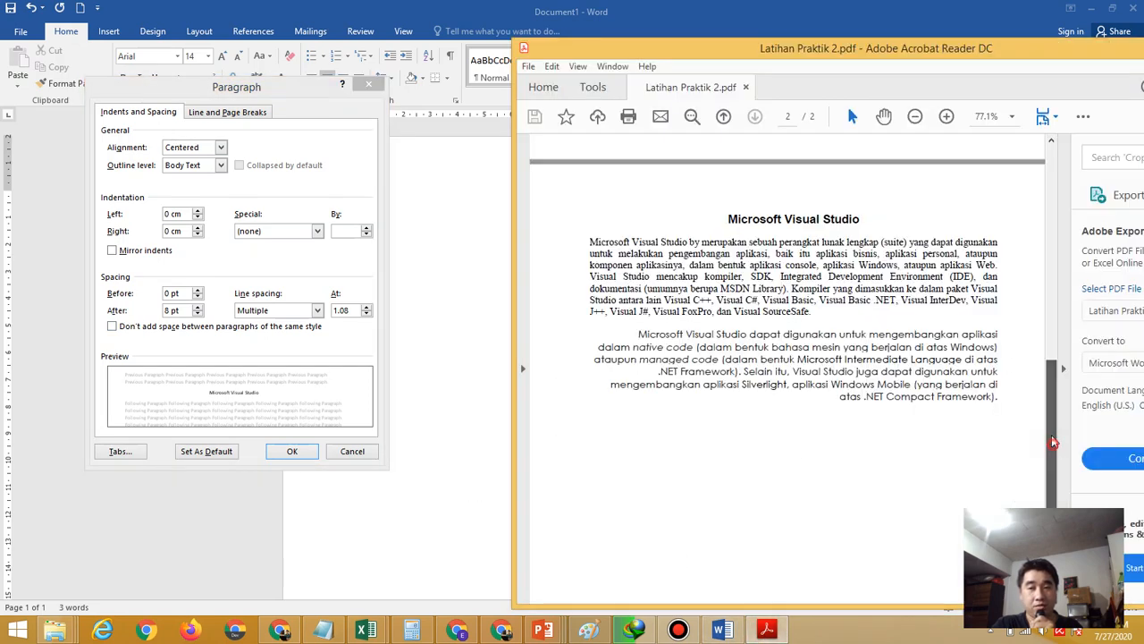
drag(1053, 443, 1040, 304)
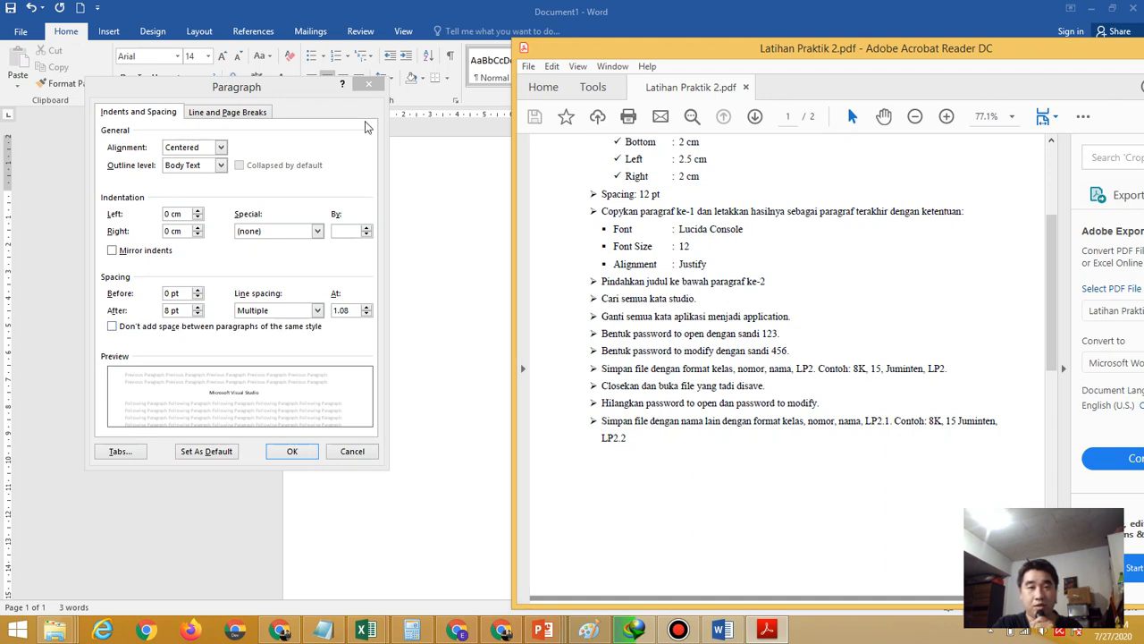
click(312, 95)
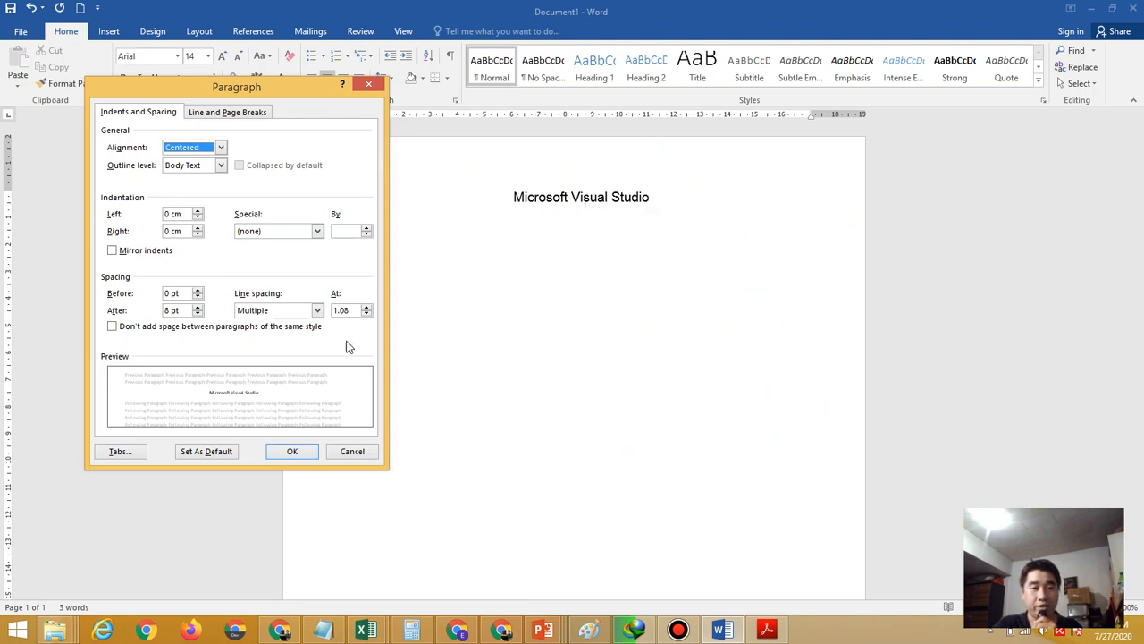
click(198, 307)
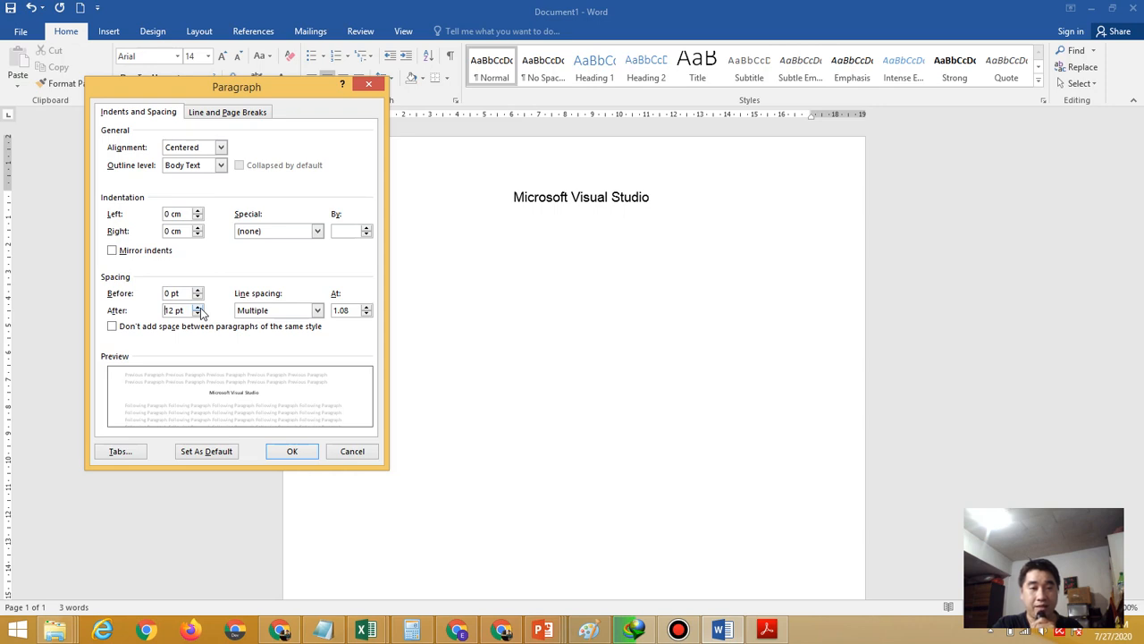
click(290, 452)
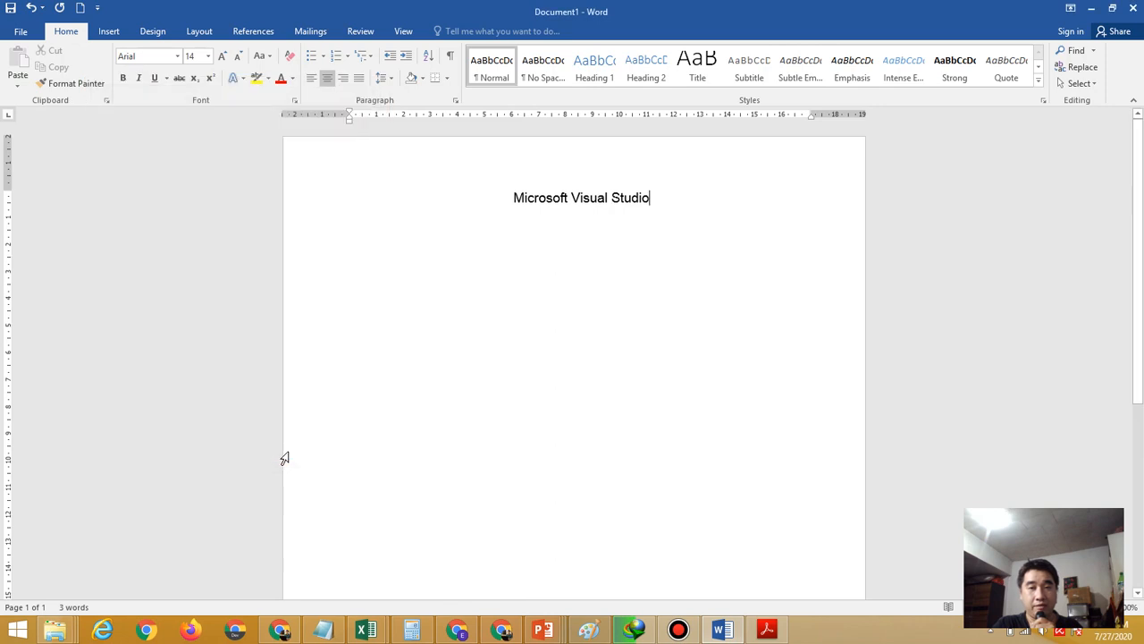
Start a new line below the title and check the PDF's font requirements
key(Return)
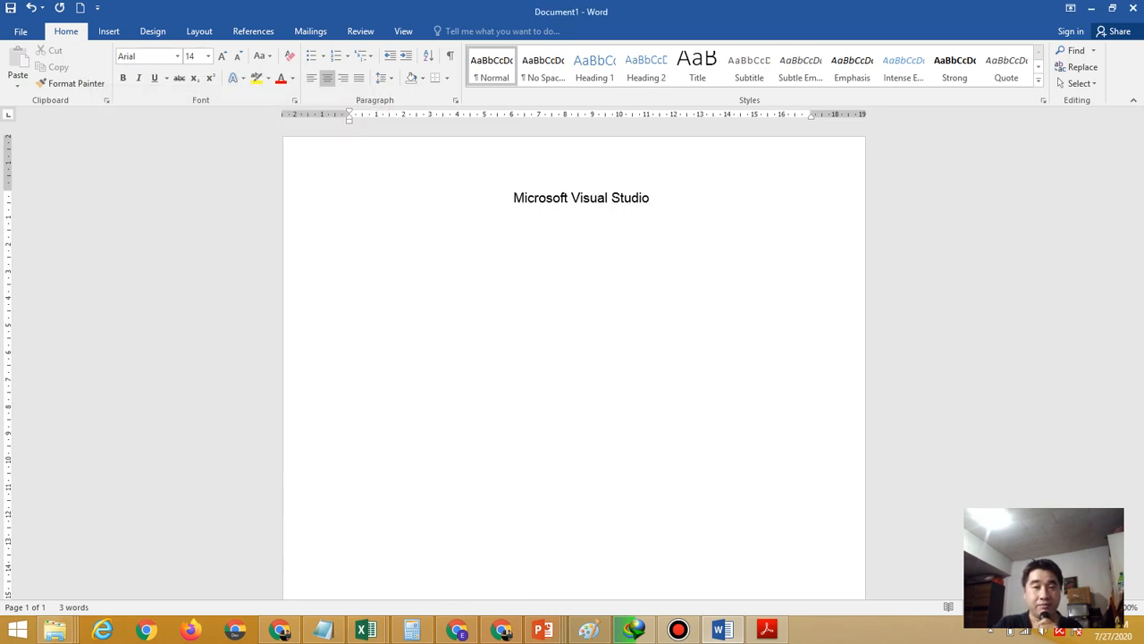
click(767, 630)
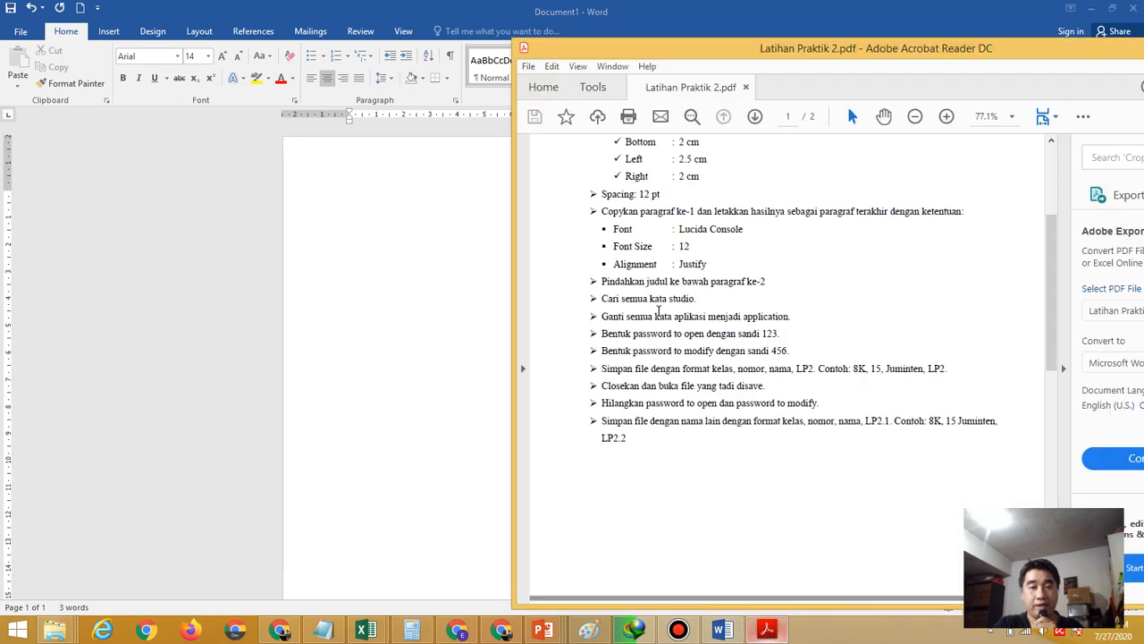
scroll(1050, 334, up, 5)
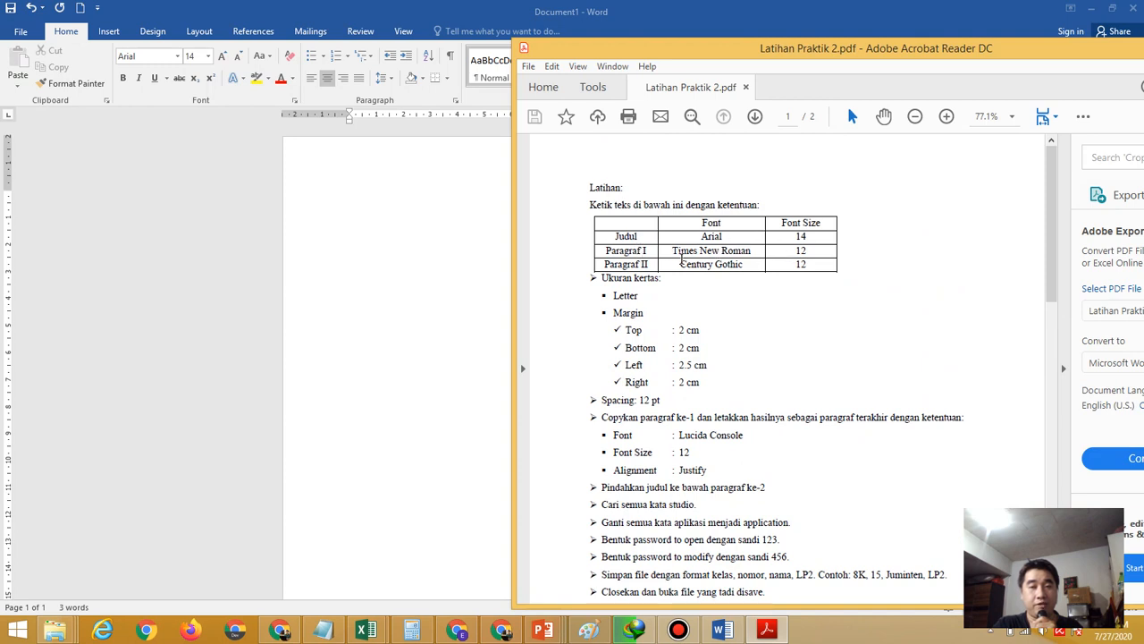
click(178, 54)
Switch the new line to Times New Roman at size 12
click(177, 56)
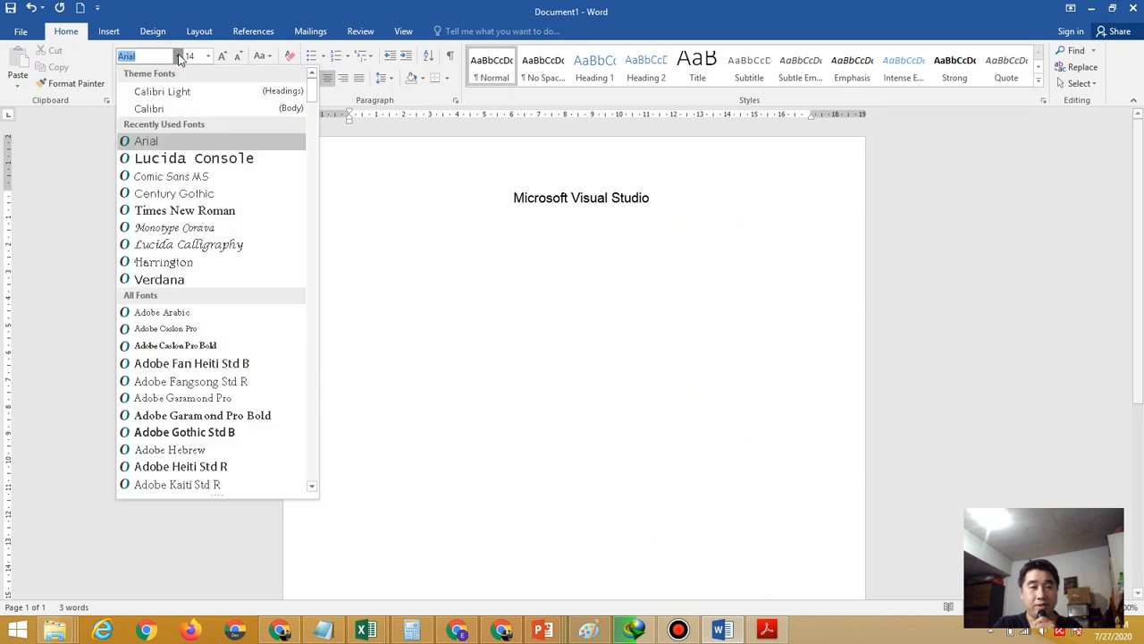
click(227, 211)
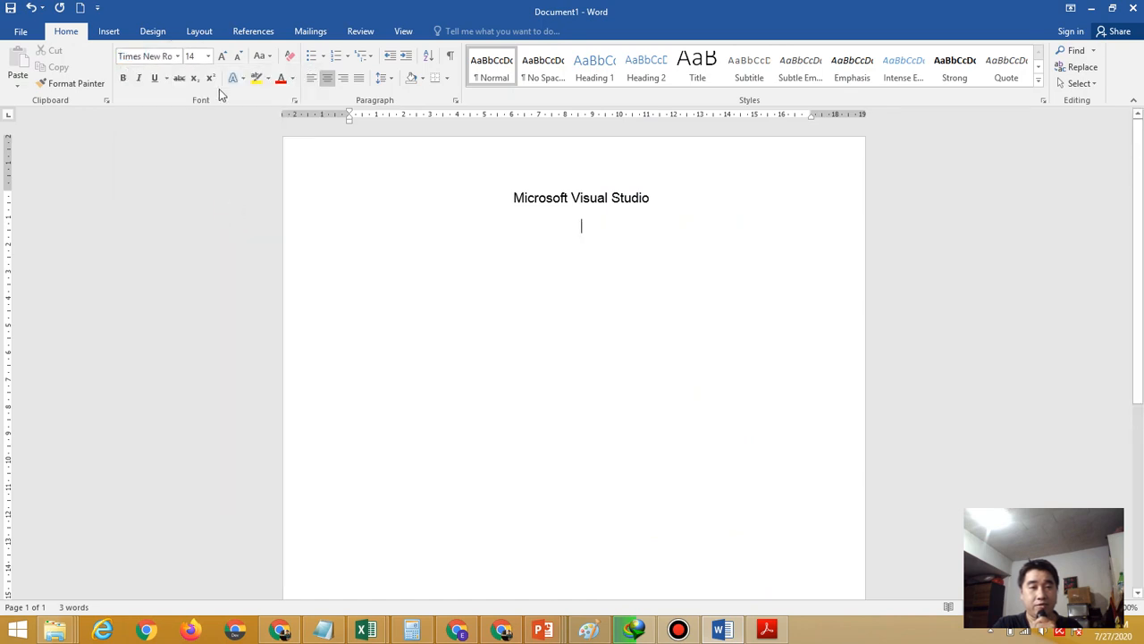
click(207, 56)
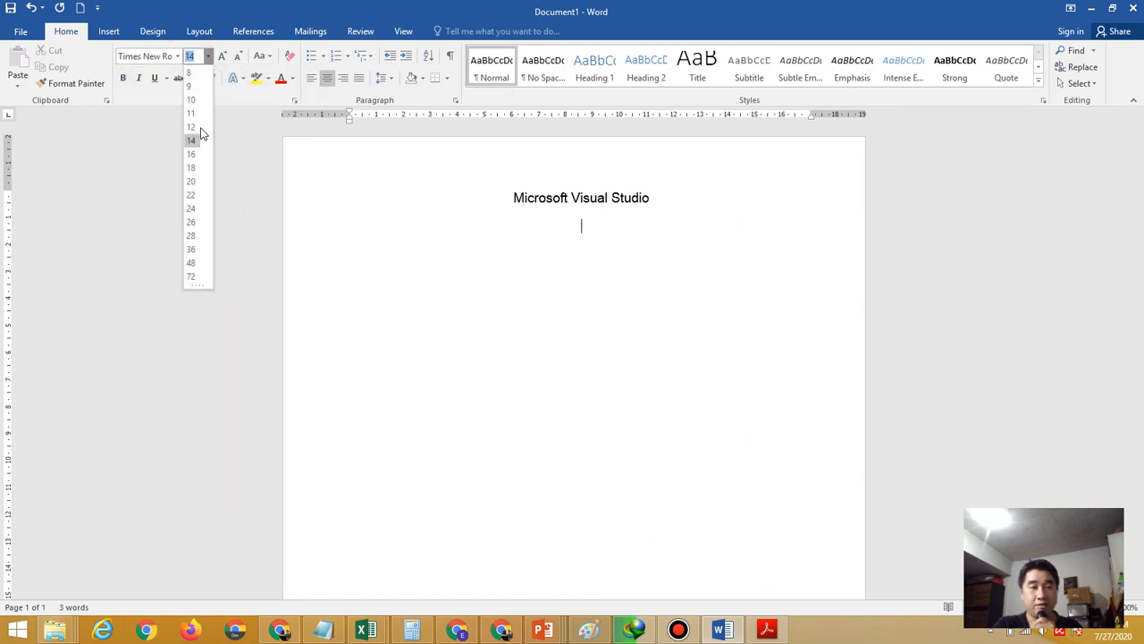
click(193, 128)
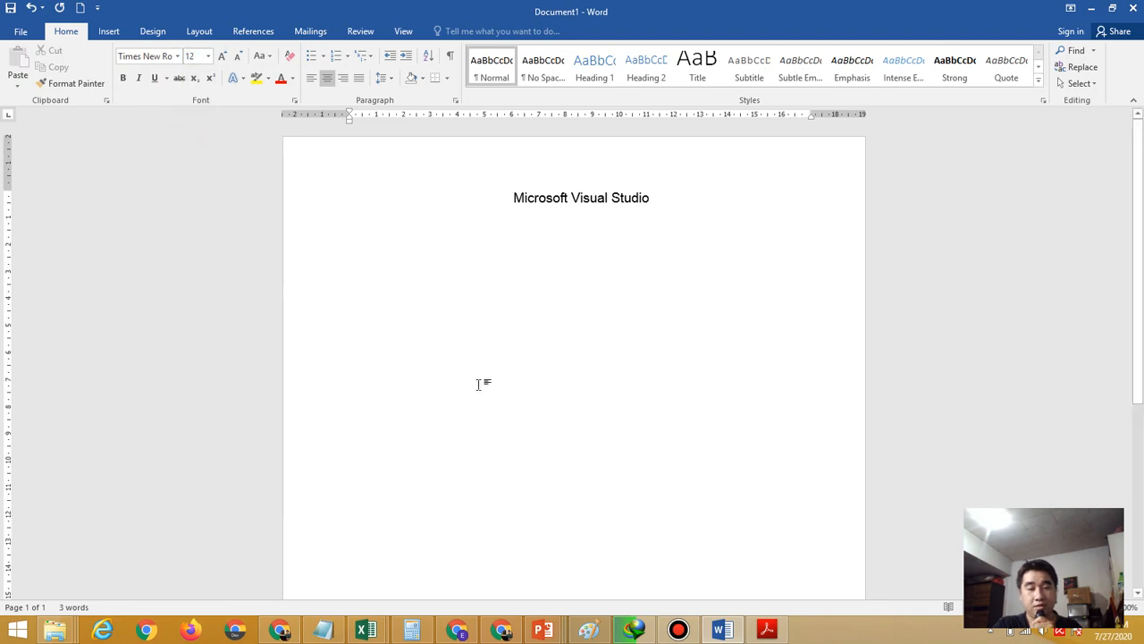
click(767, 630)
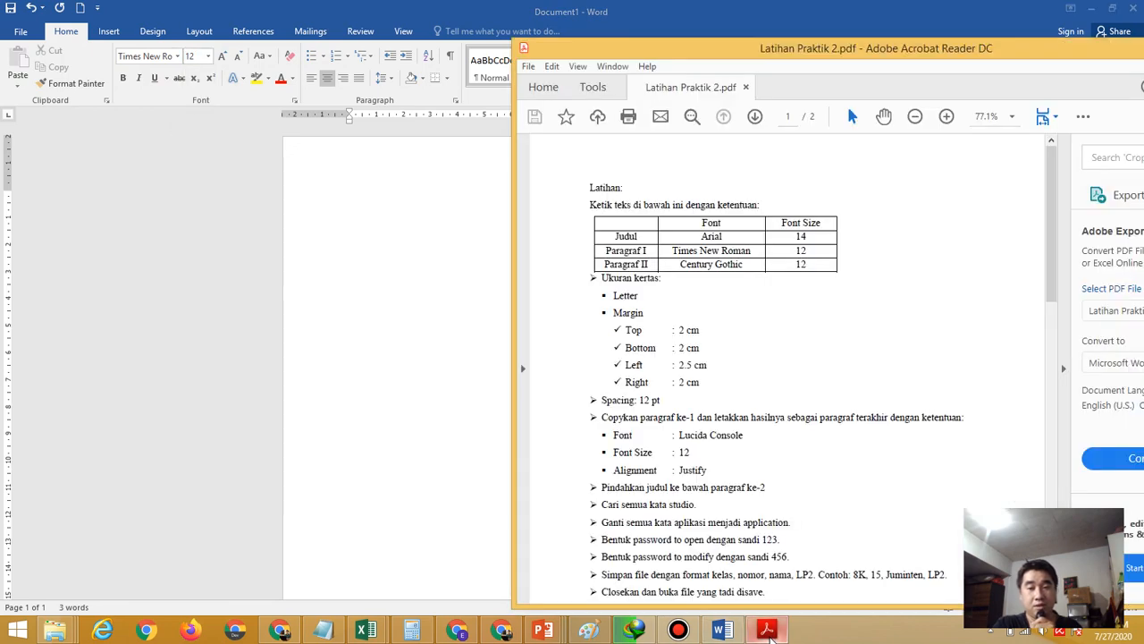
drag(1052, 299, 1119, 422)
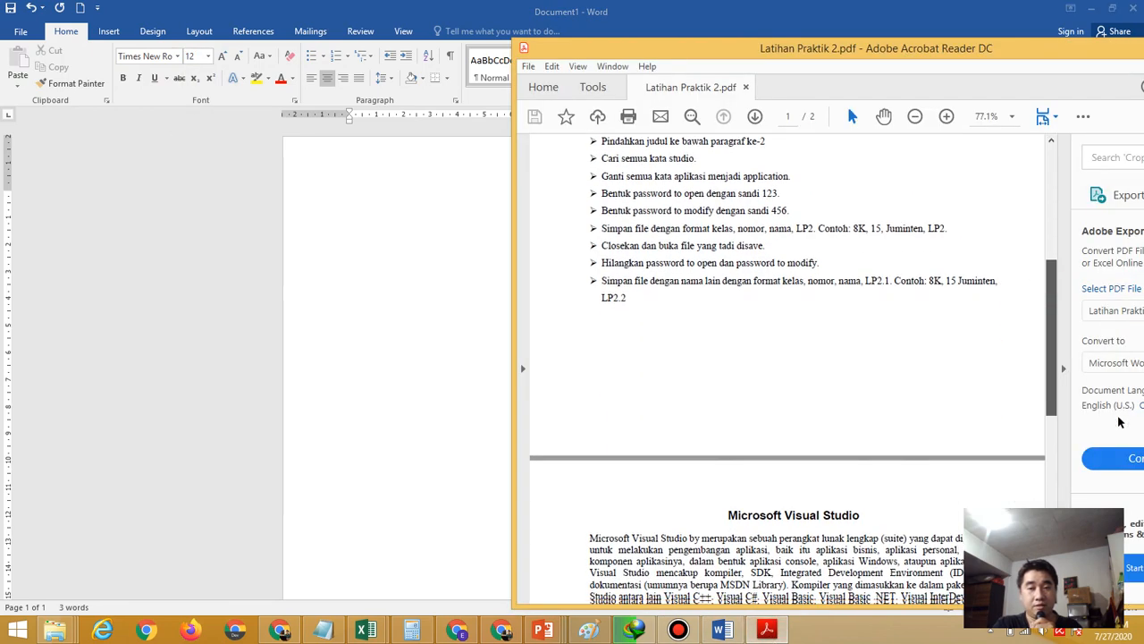
scroll(737, 394, down, 3)
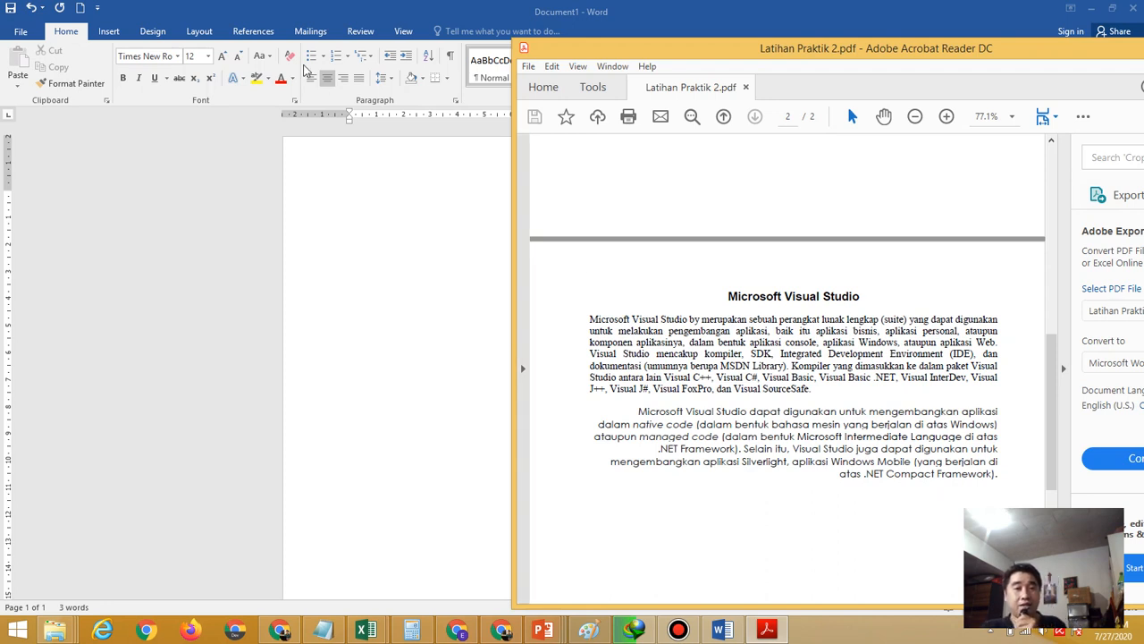
click(357, 80)
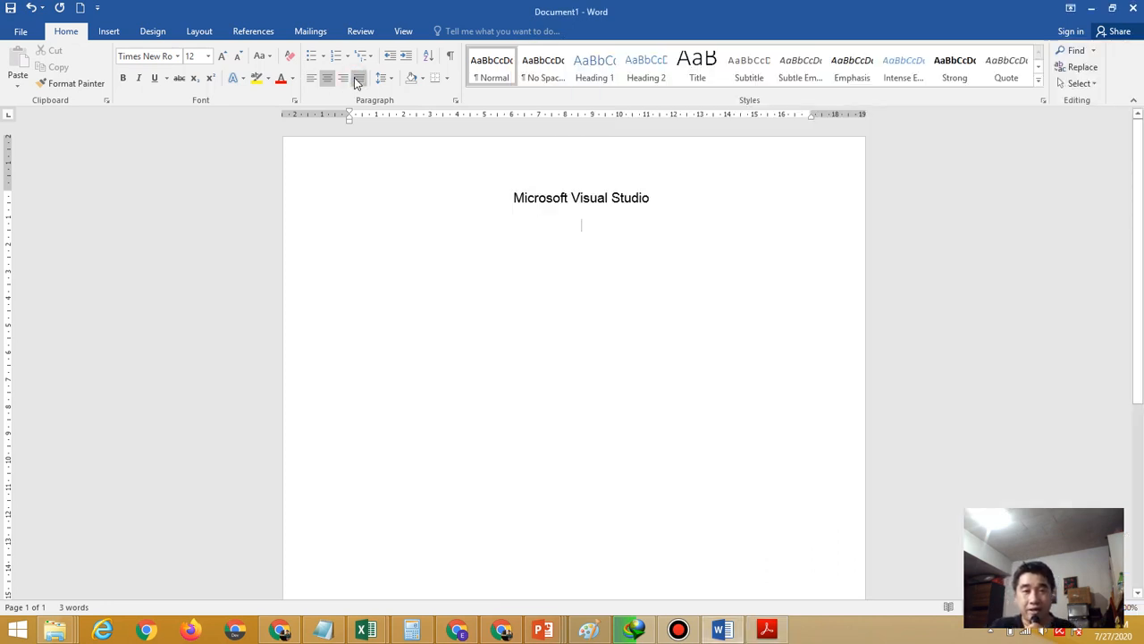
Justify the empty body paragraph and bring the PDF exercise back for reference
click(357, 81)
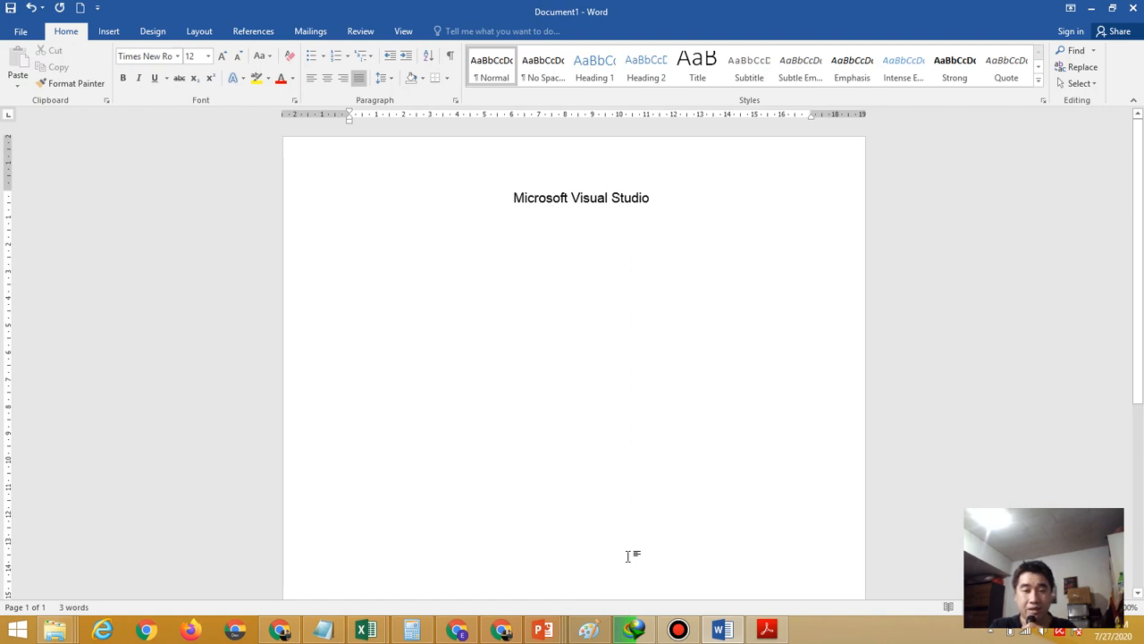
click(766, 630)
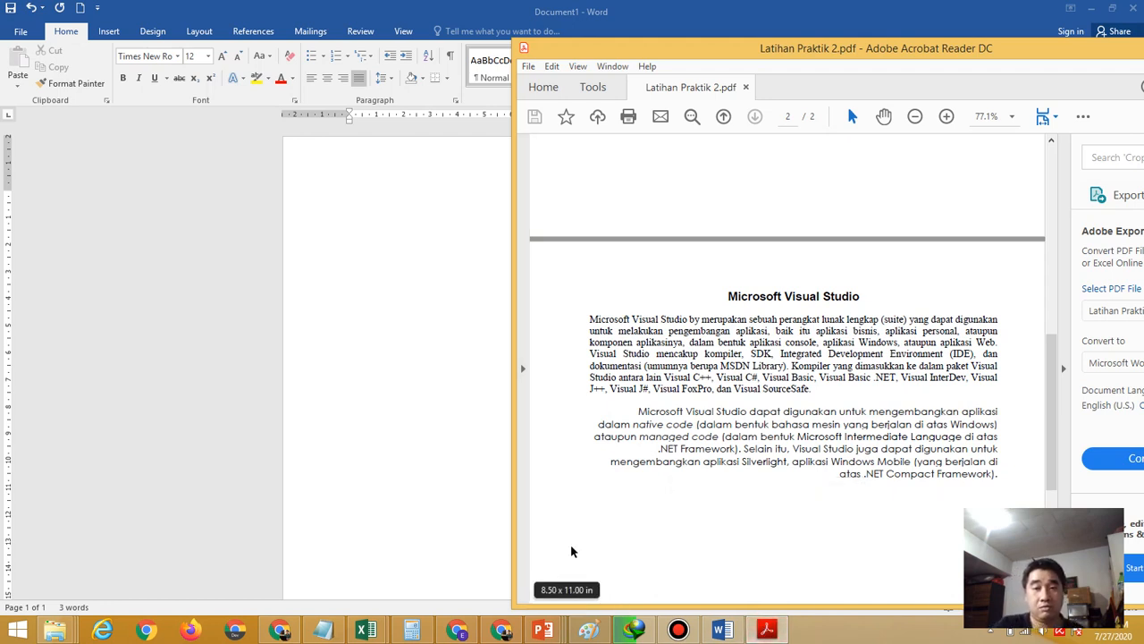
Type 'Microsoft Visual Studio merupakan perangkat lengkap (suite) yang dapat...' through 'pengembangan aplikasi'
click(411, 284)
text(M)
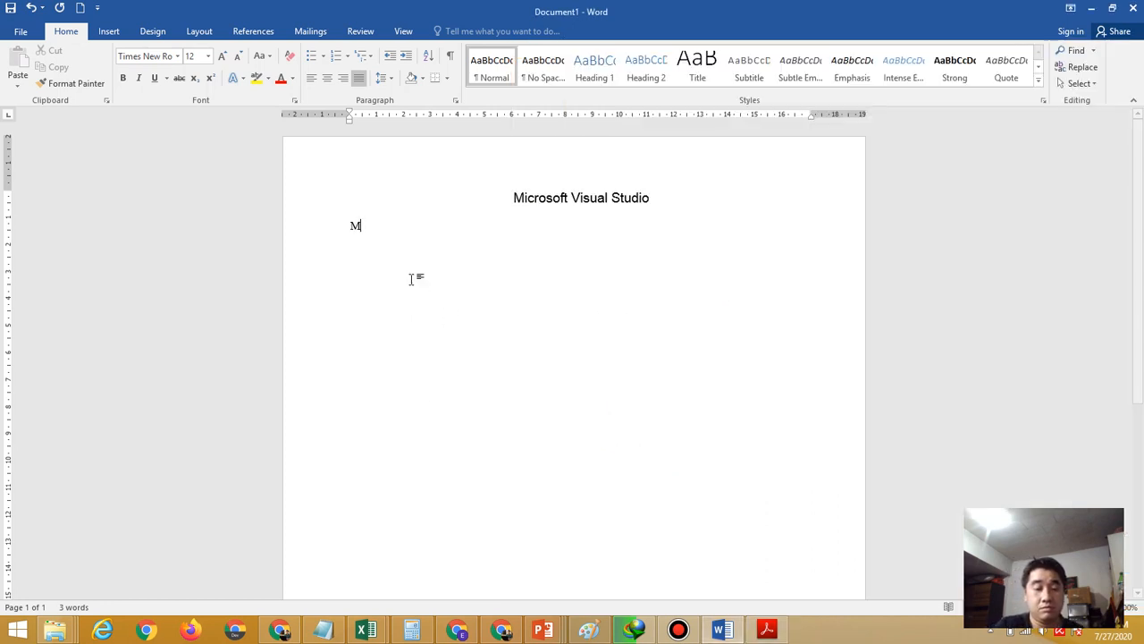
text(icrosoft)
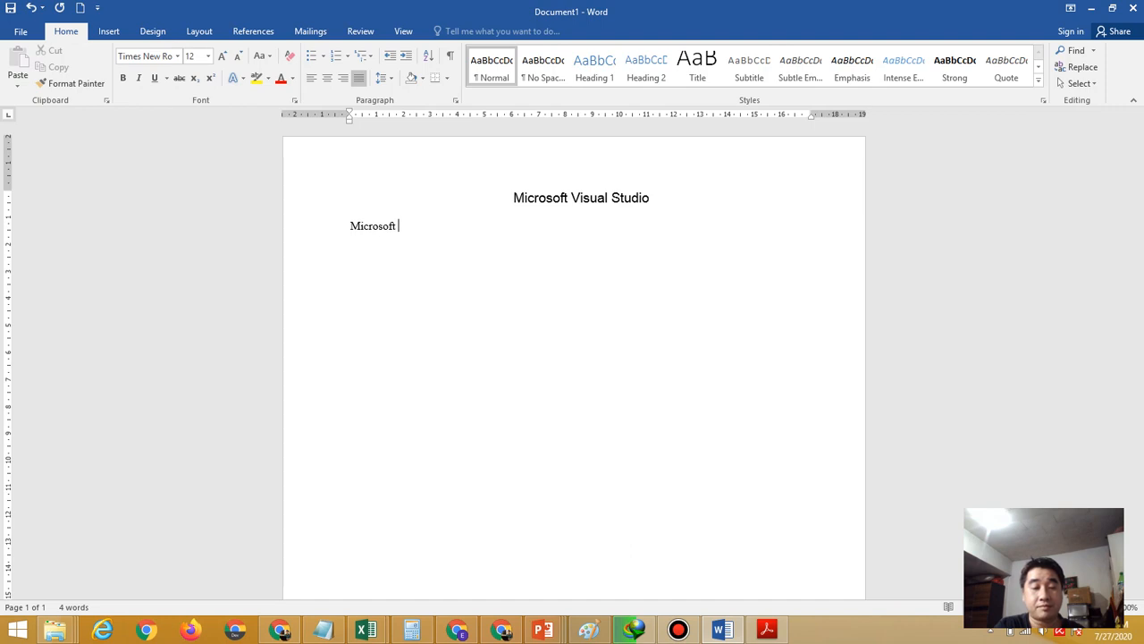
text( Visual S)
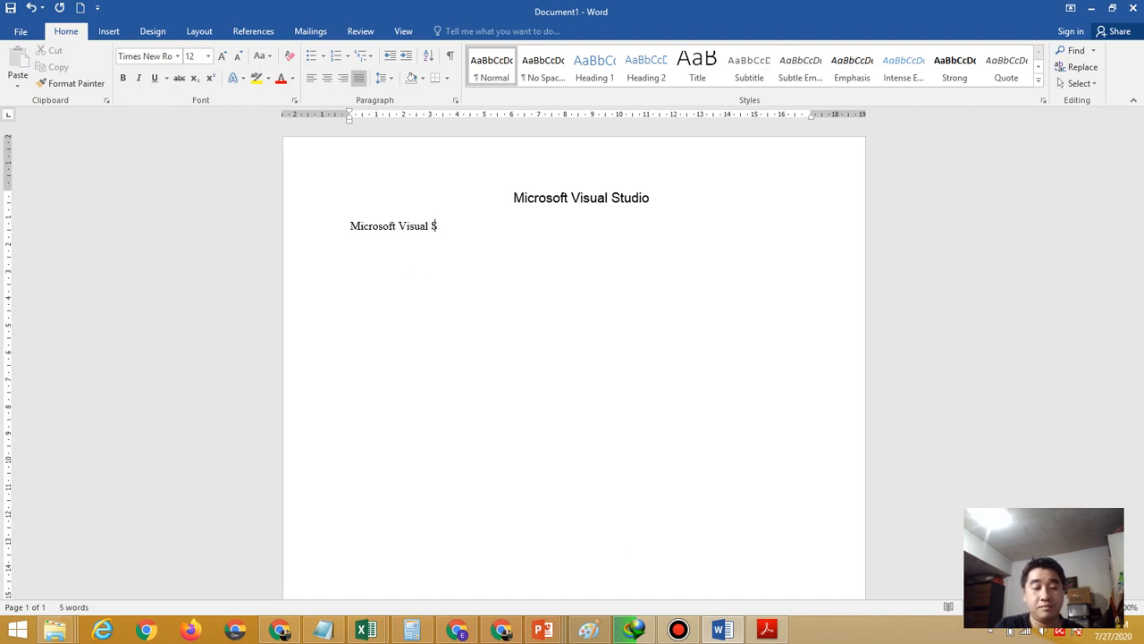
text(tu)
text(dio)
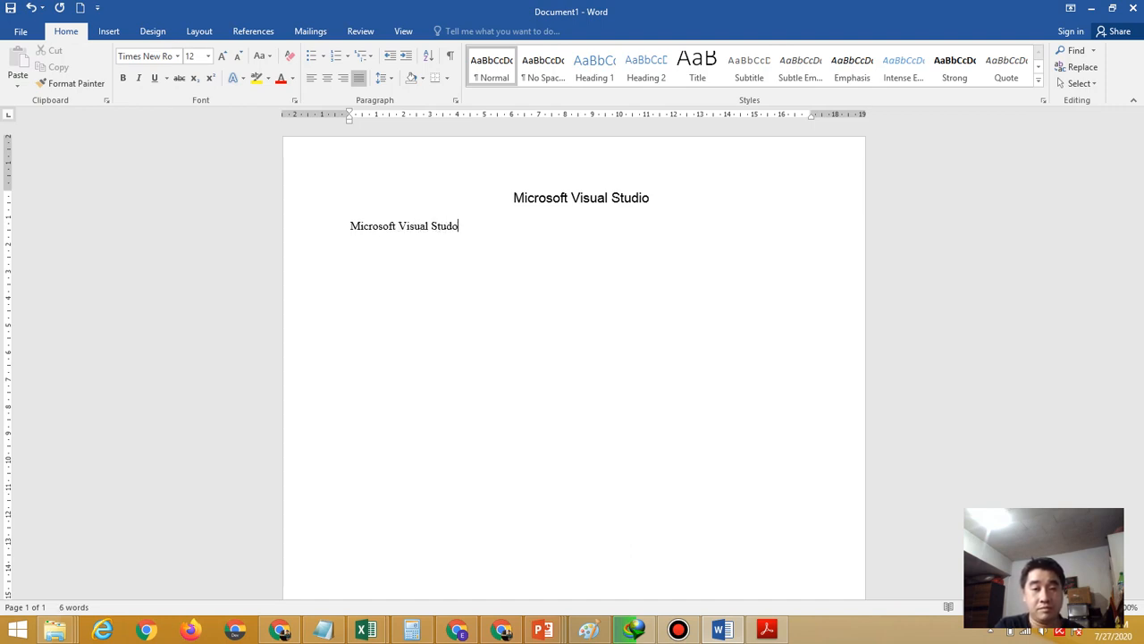
text( me)
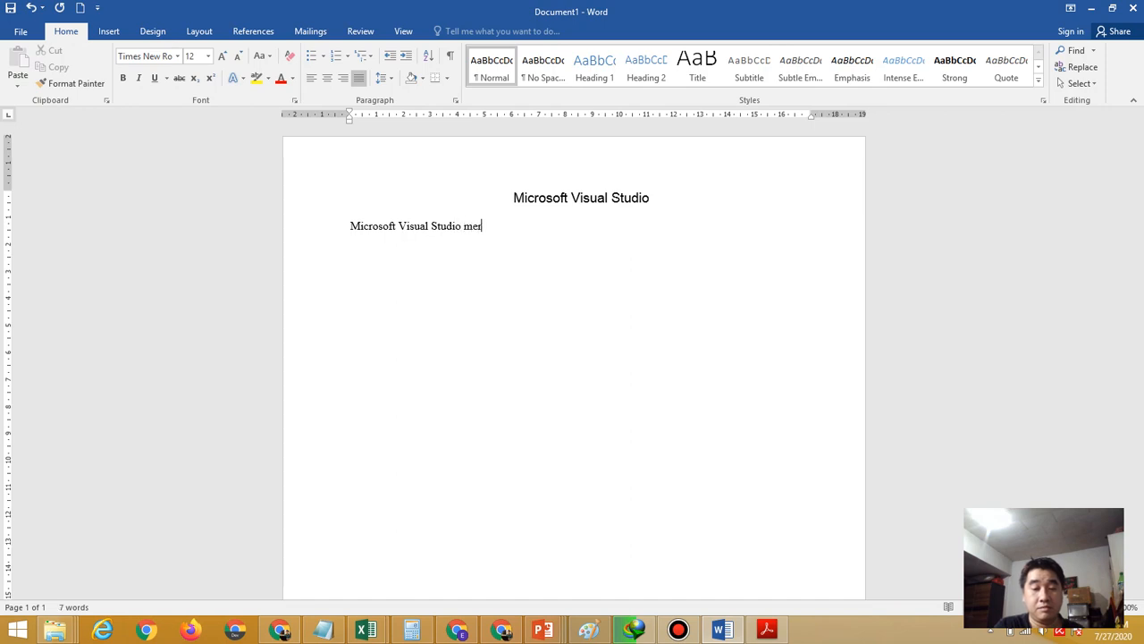
text(rupakan)
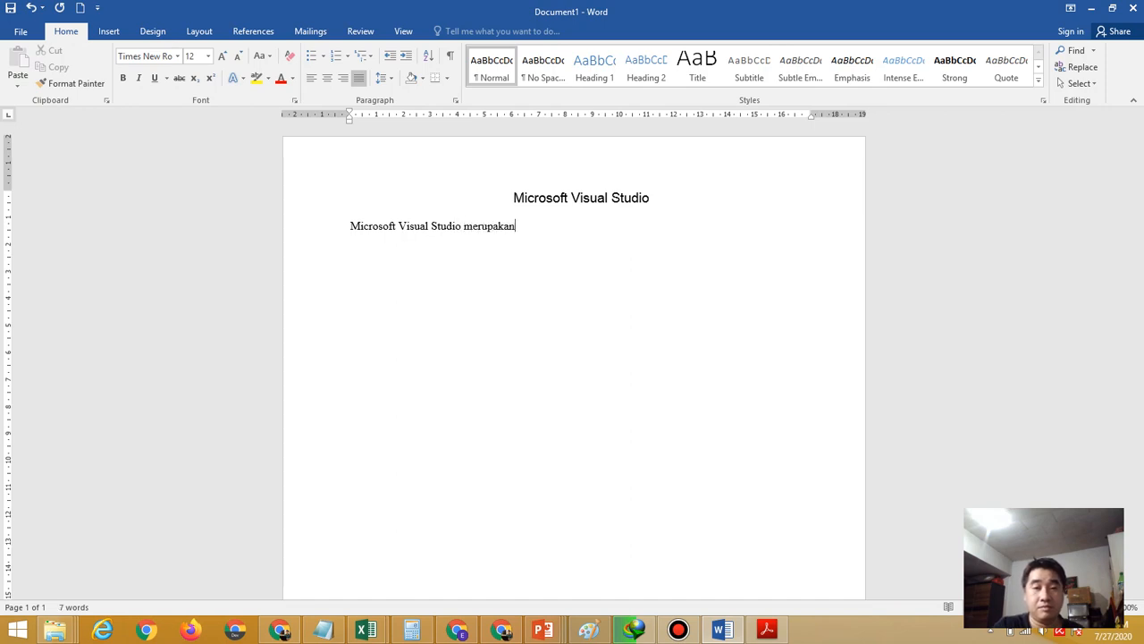
click(767, 629)
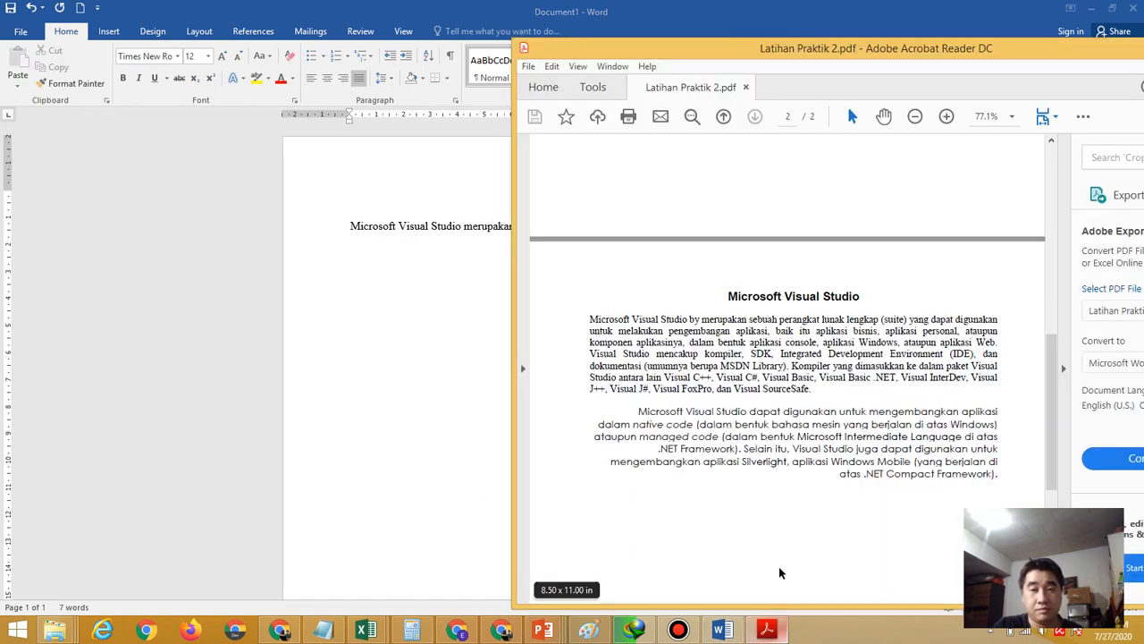
click(439, 394)
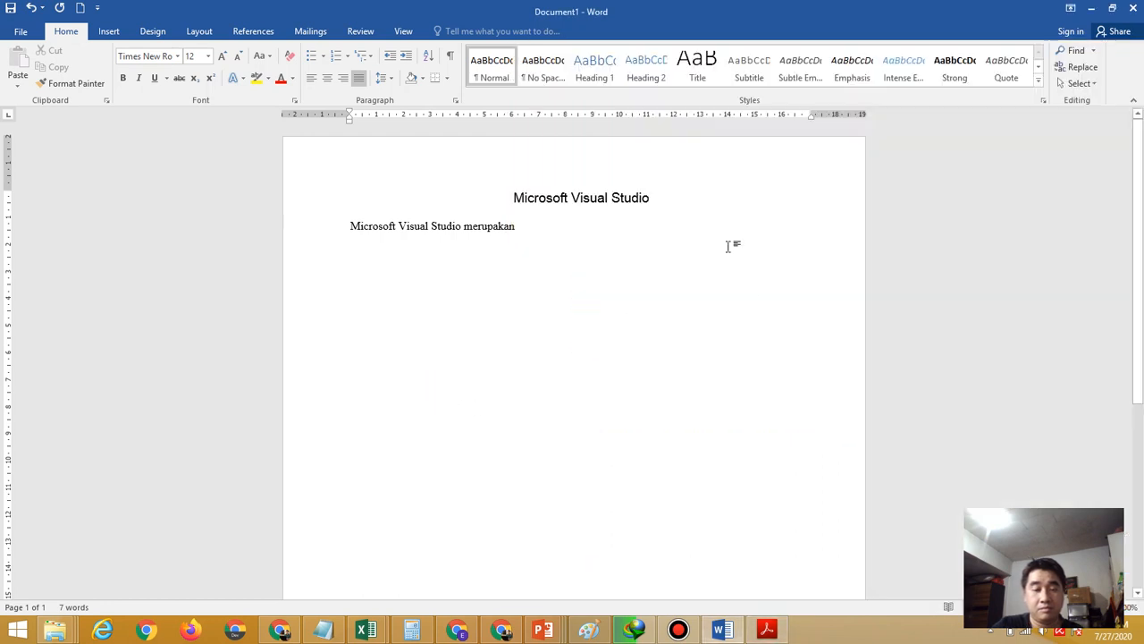
text(perang)
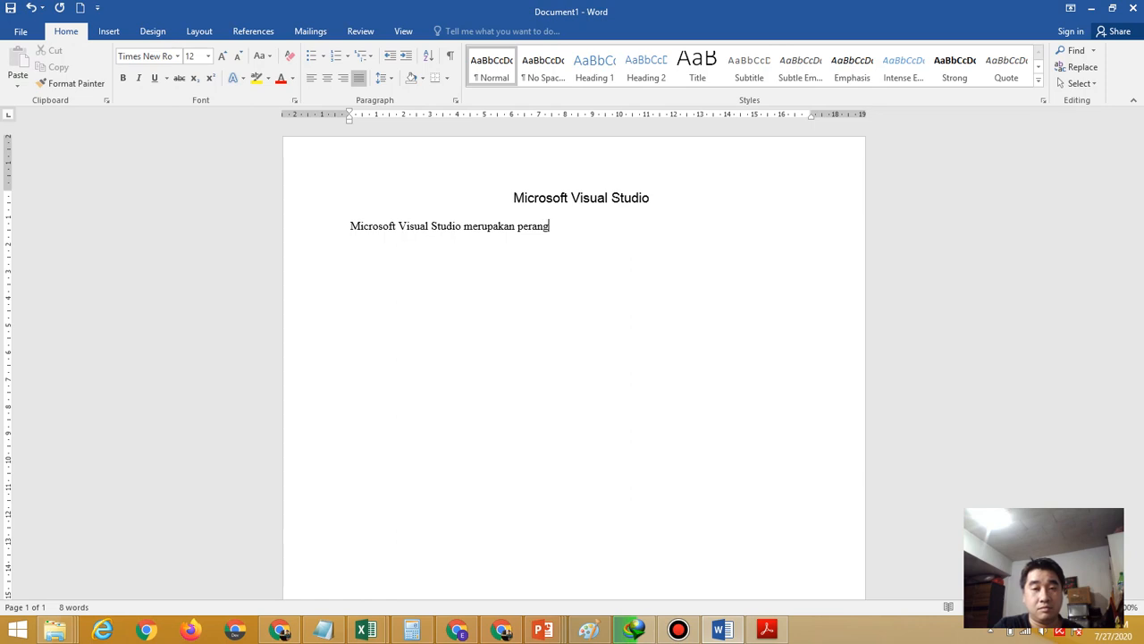
text(kat l)
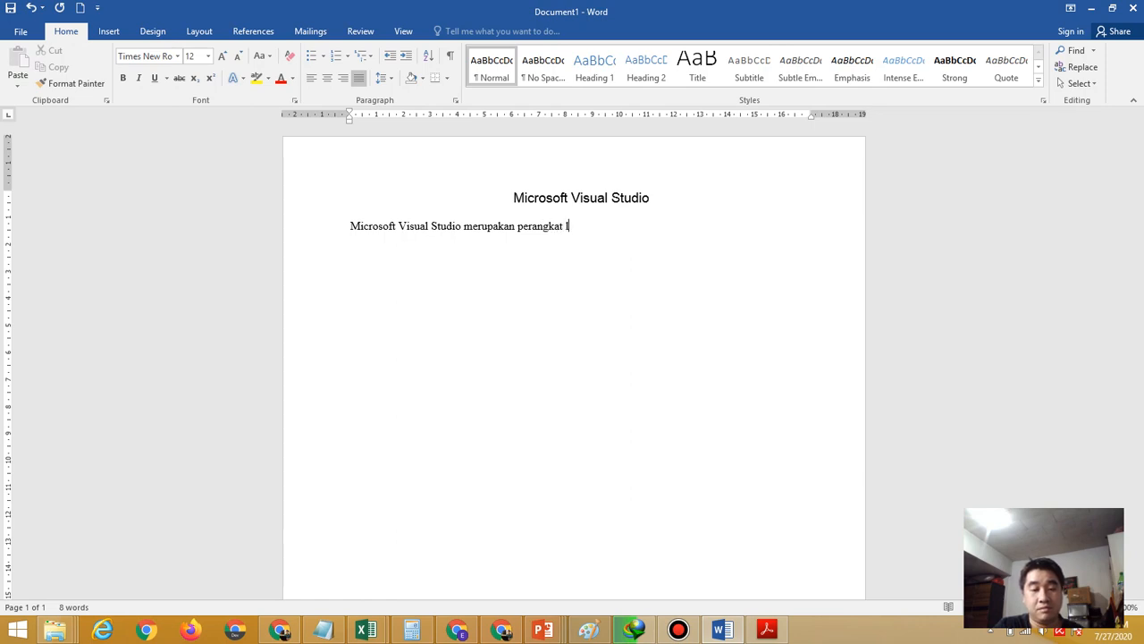
text(engkap (suite) y)
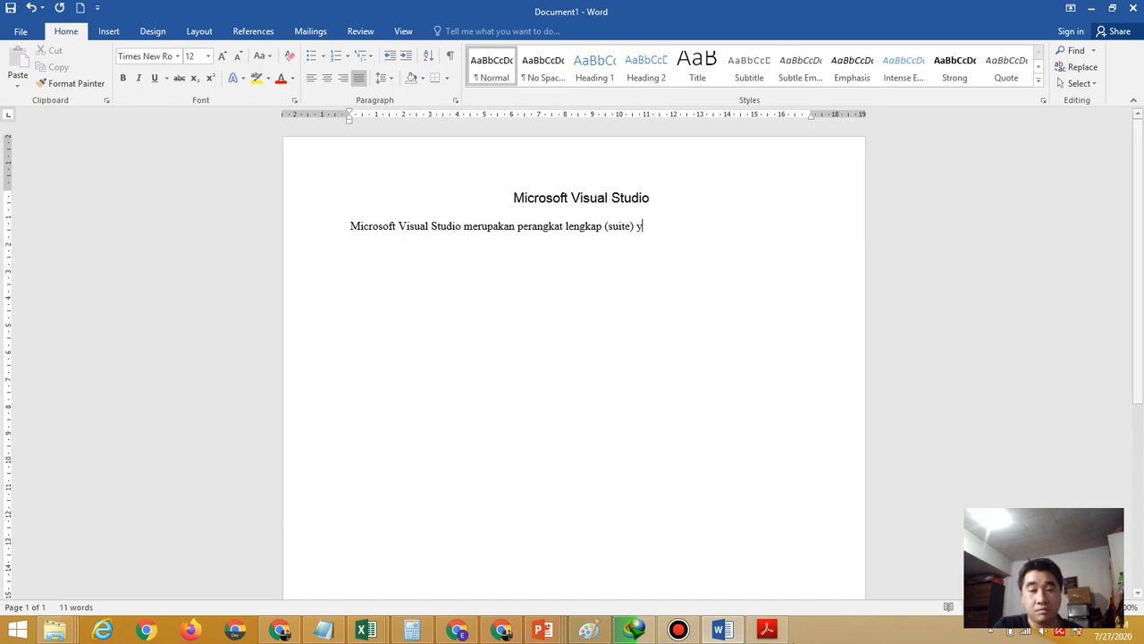
click(771, 632)
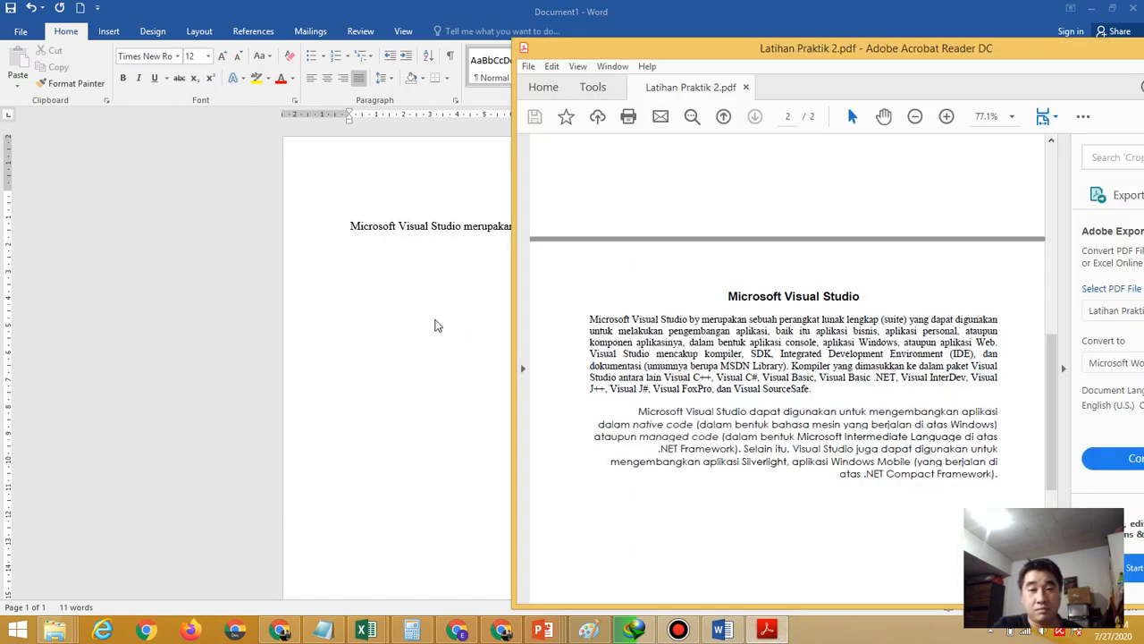
click(445, 349)
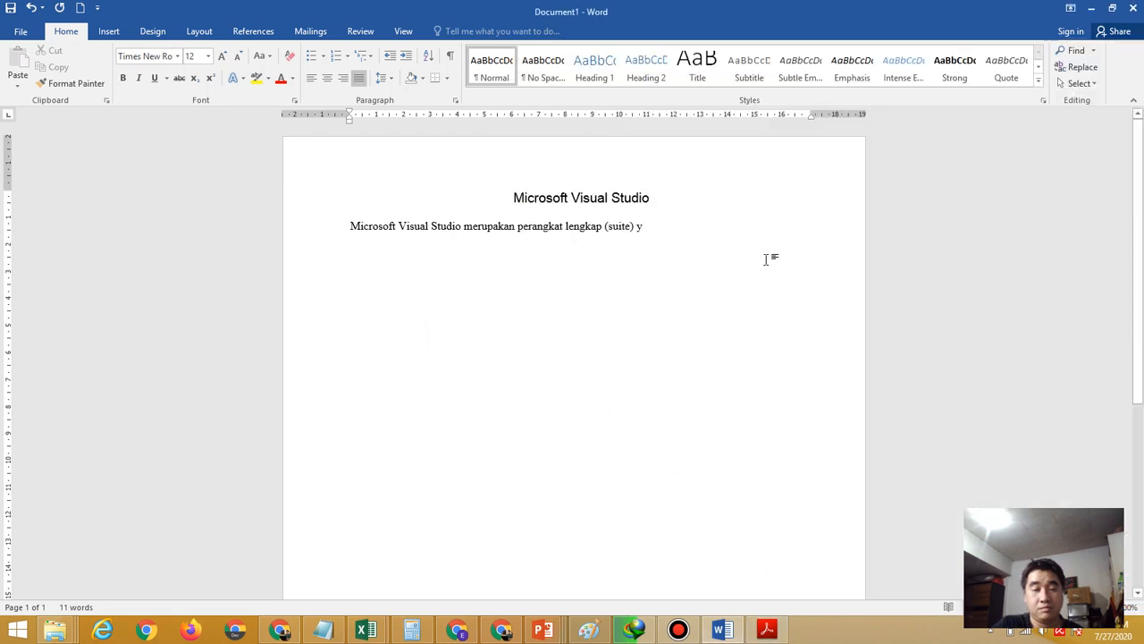
text(ang dapa)
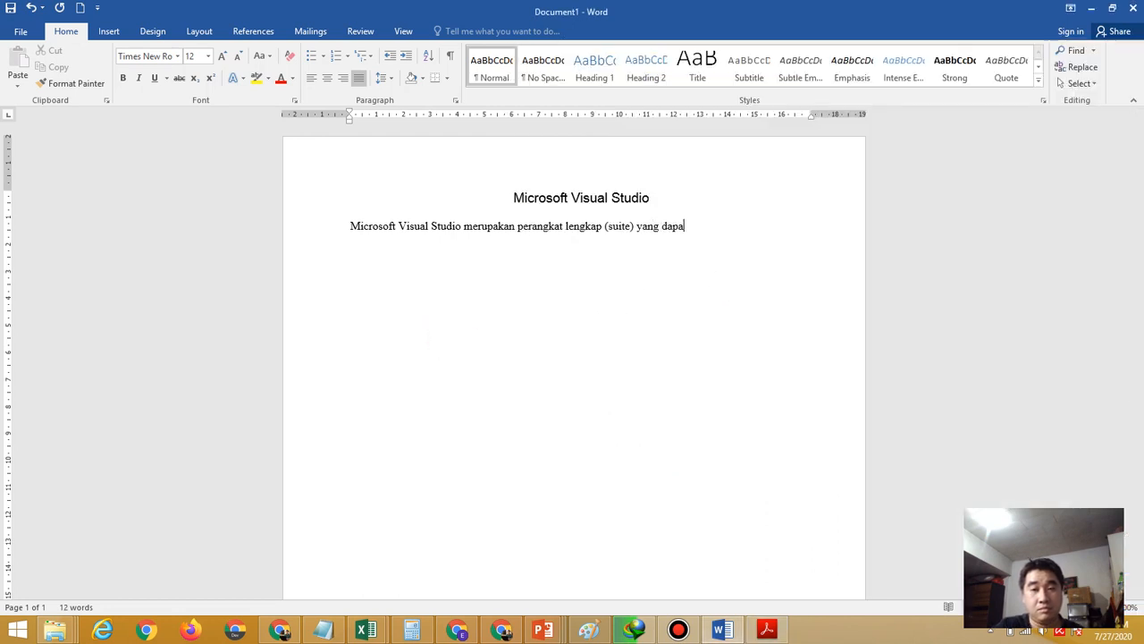
text(t dilakuka)
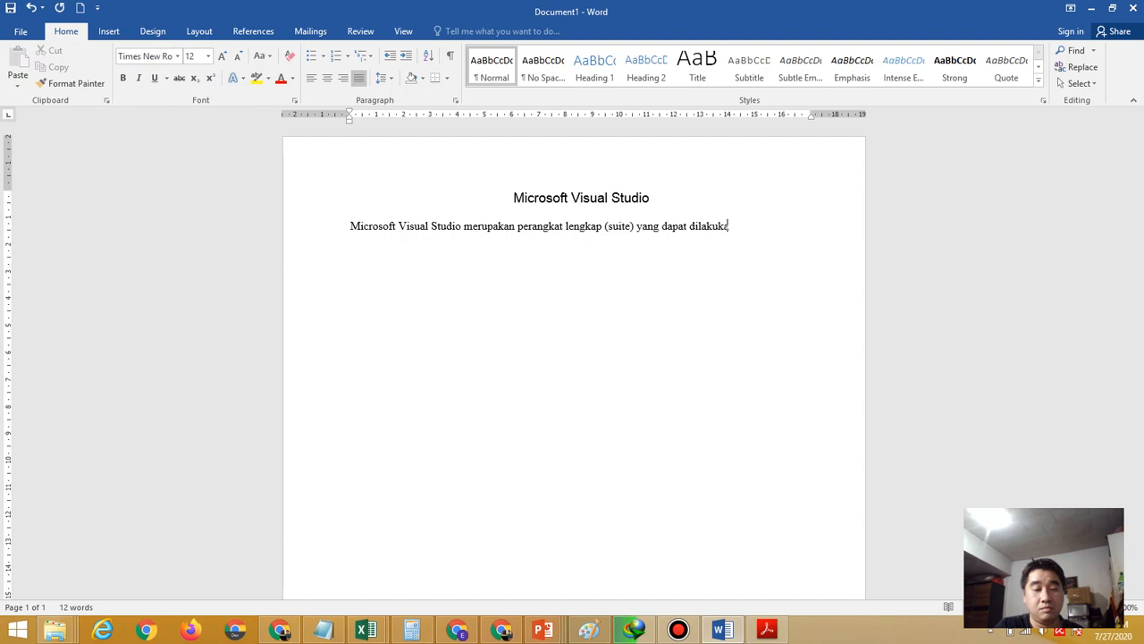
text(n untuk)
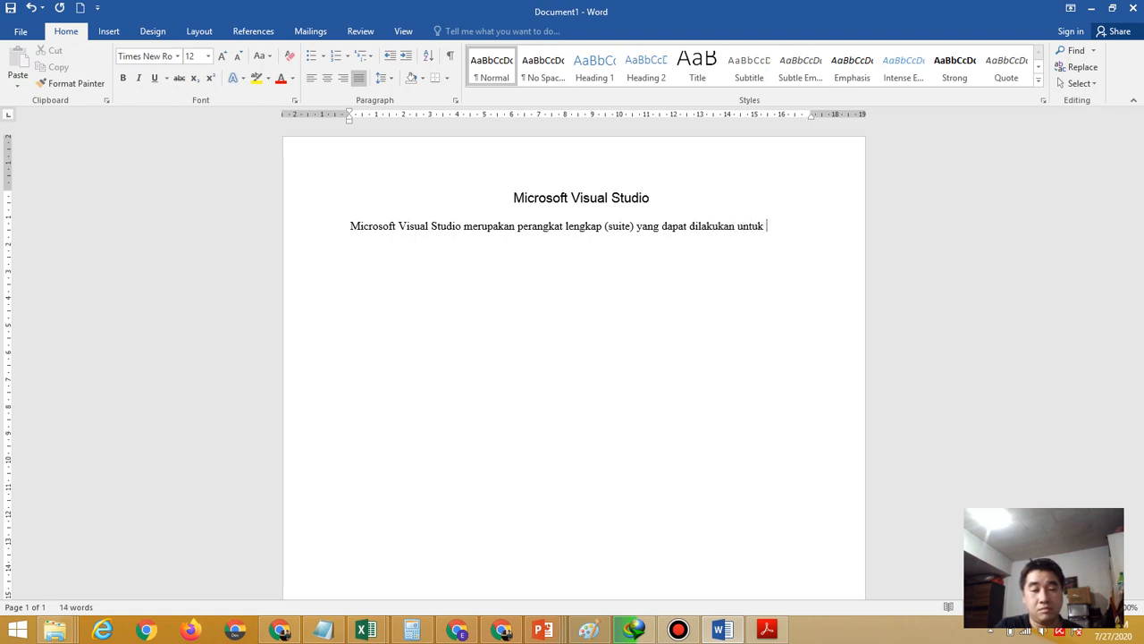
text( pengem)
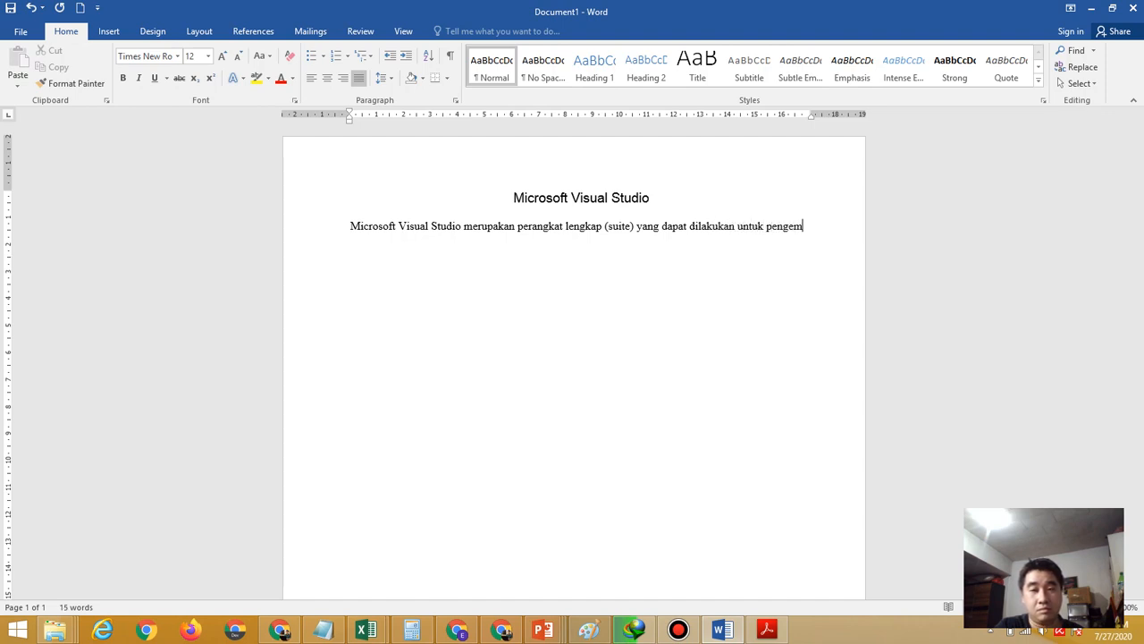
text(abangan)
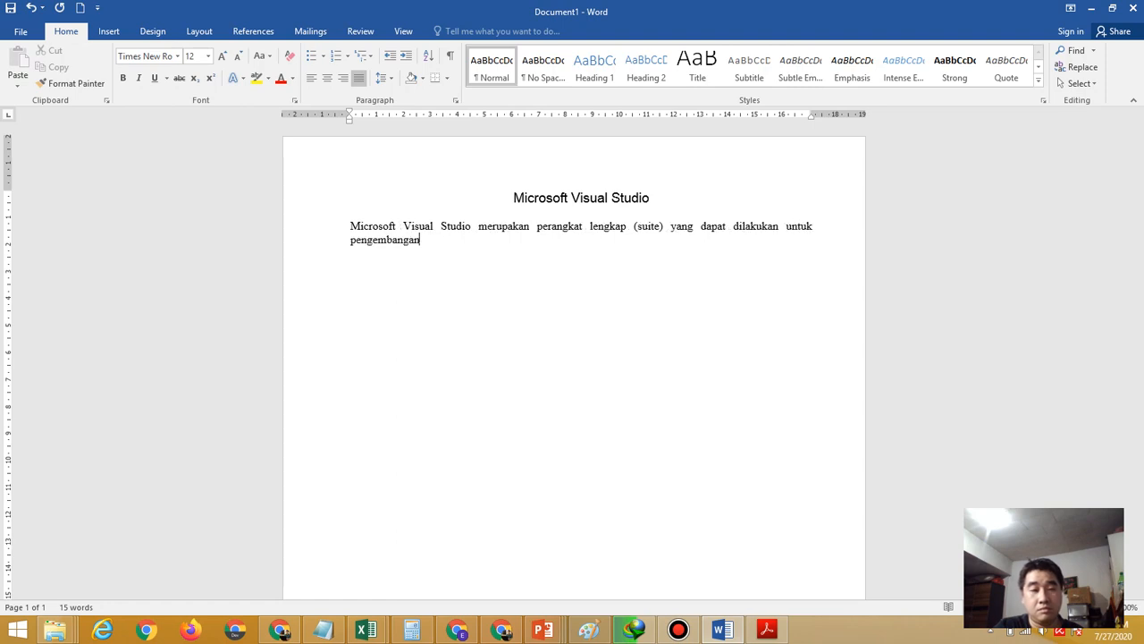
text( aplikasi)
Add ', baik itu aplikasi bisnis atau aplikasi personal ataupun komponen aplikasinya', removing a stray 'atau'
click(767, 630)
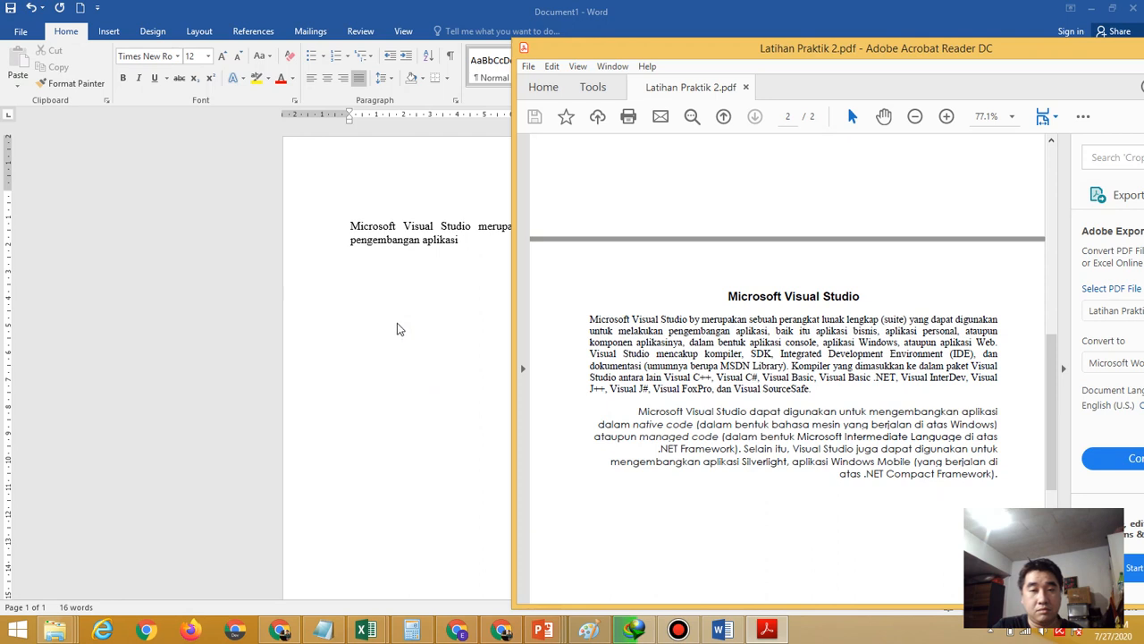
click(466, 246)
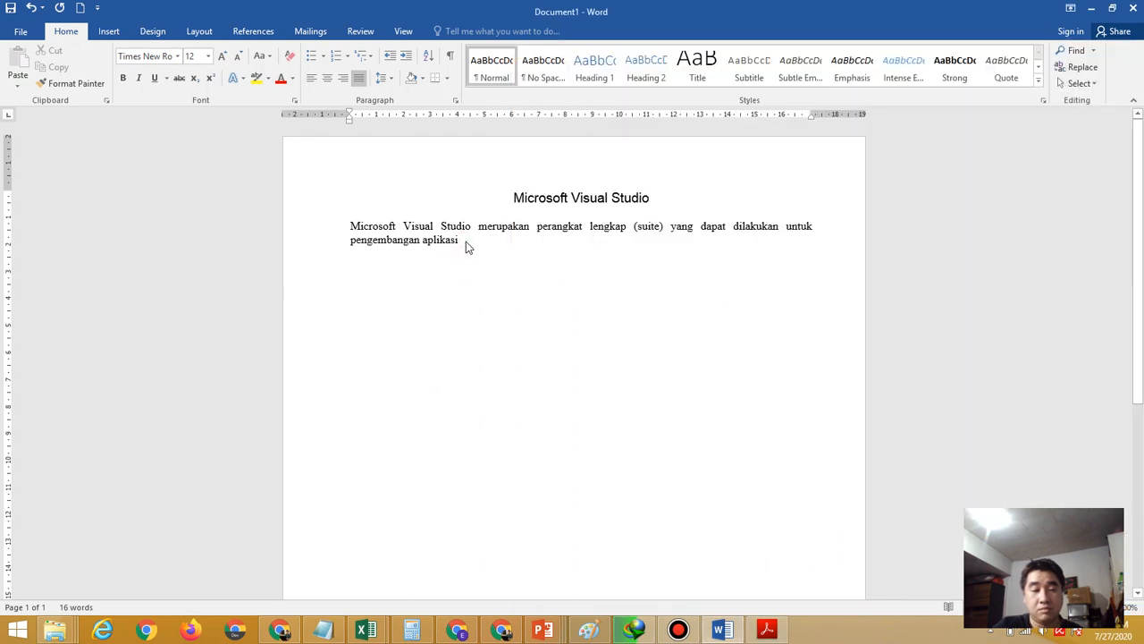
text(, baik i)
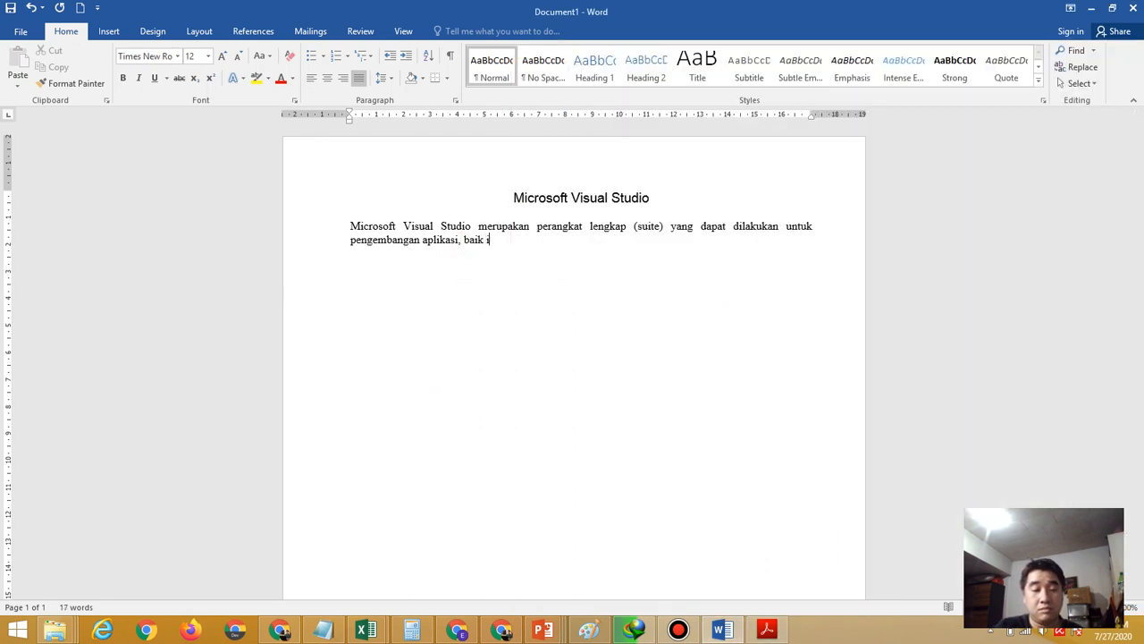
text(tu)
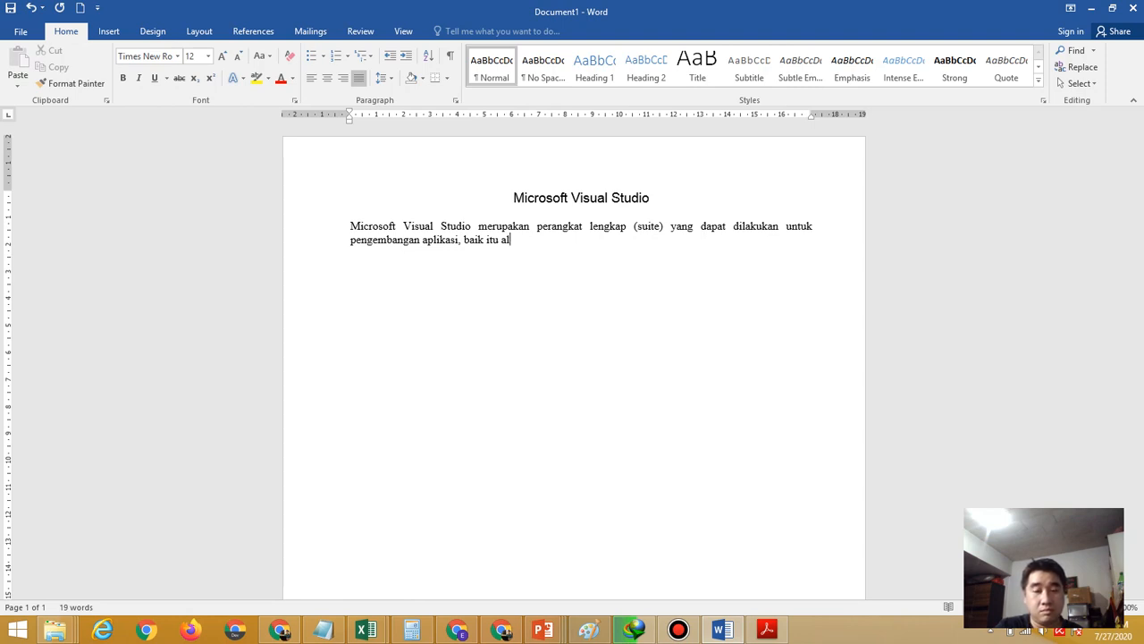
text( aplikasi)
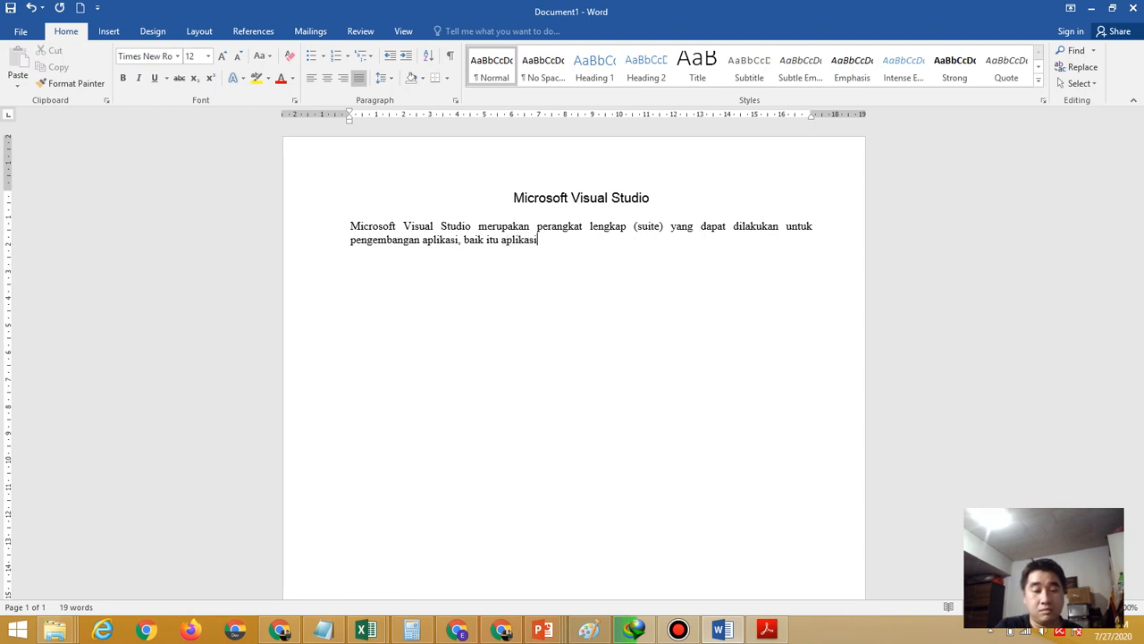
text( bisnis atau )
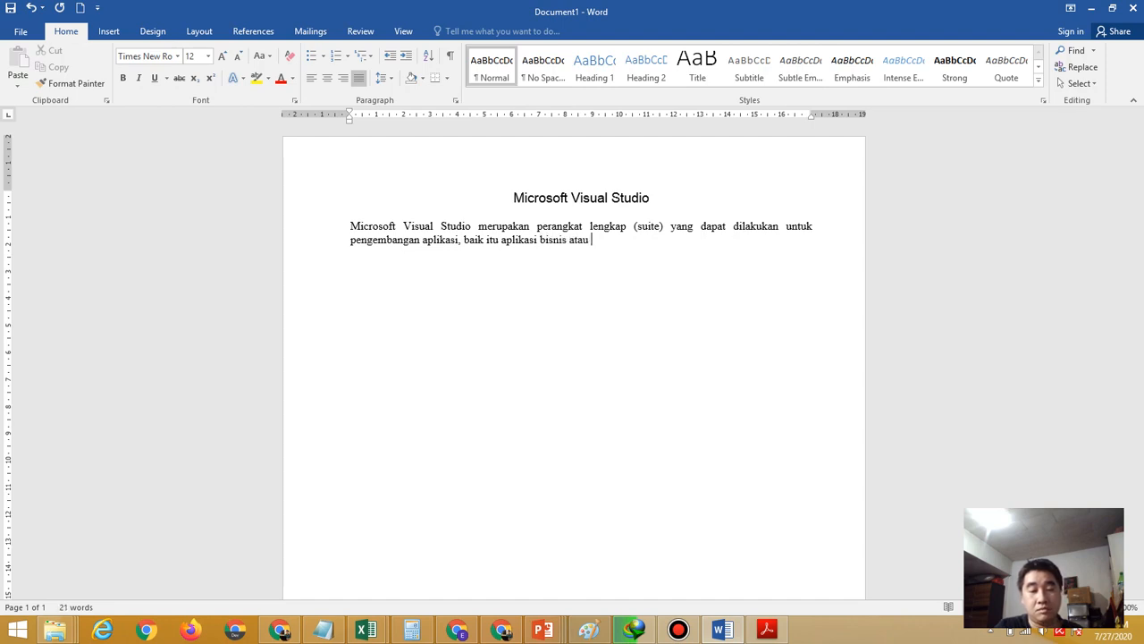
text(aplikasi p)
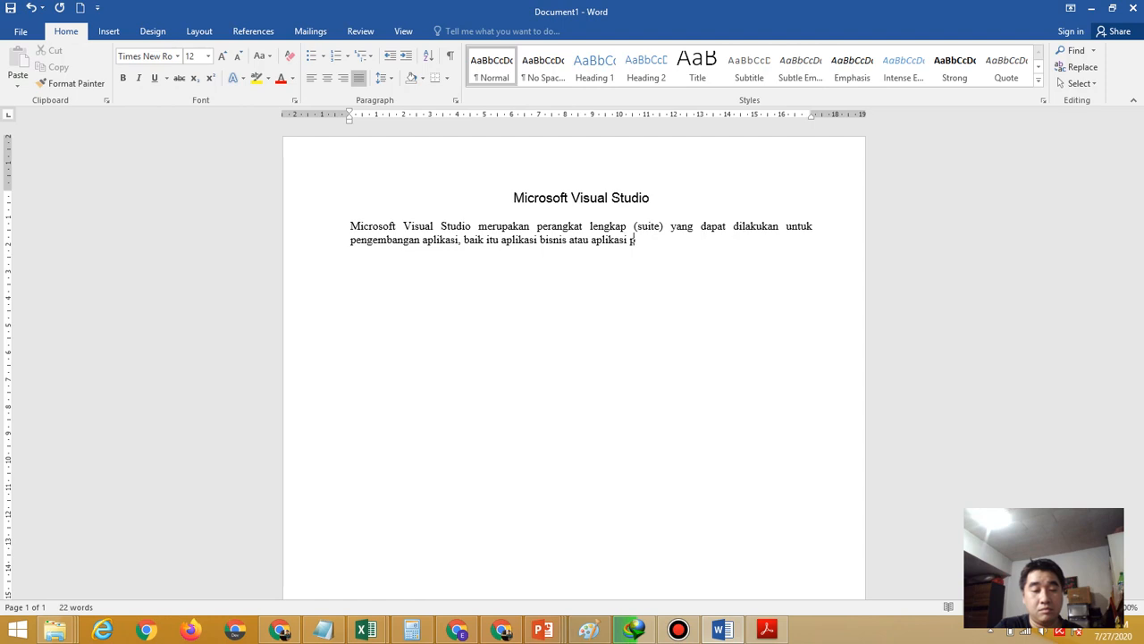
text(ersonal)
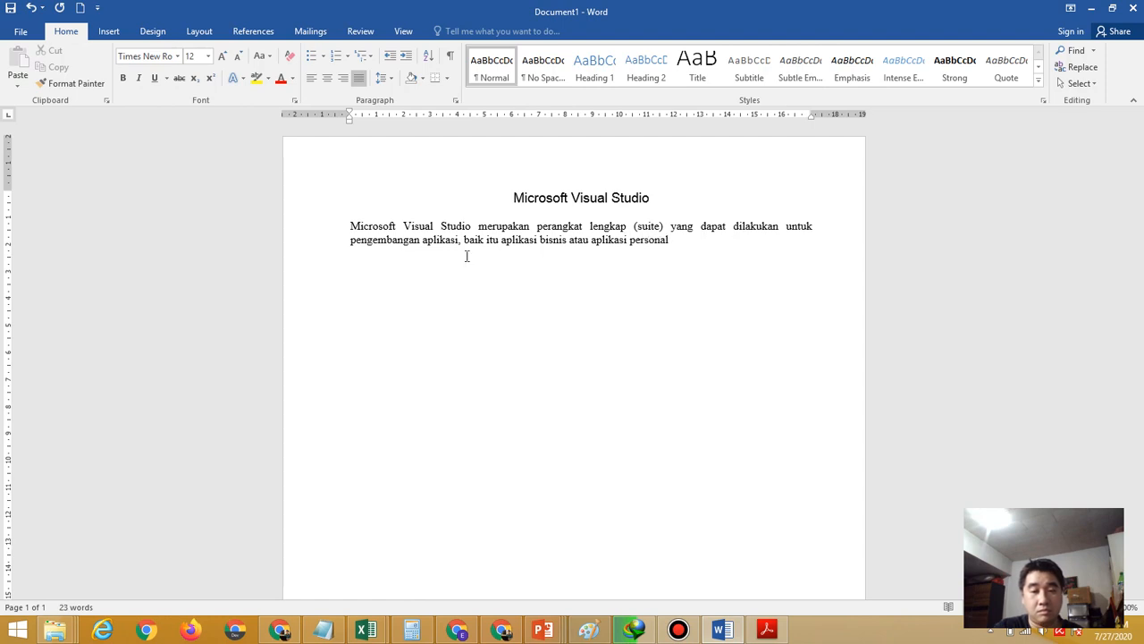
click(766, 629)
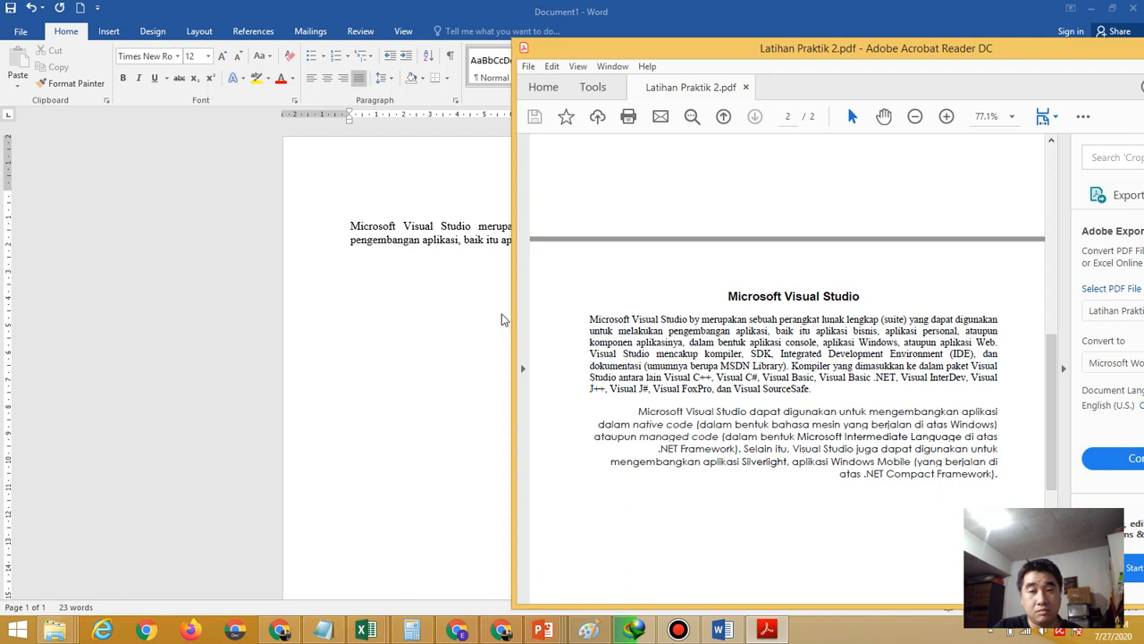
click(478, 328)
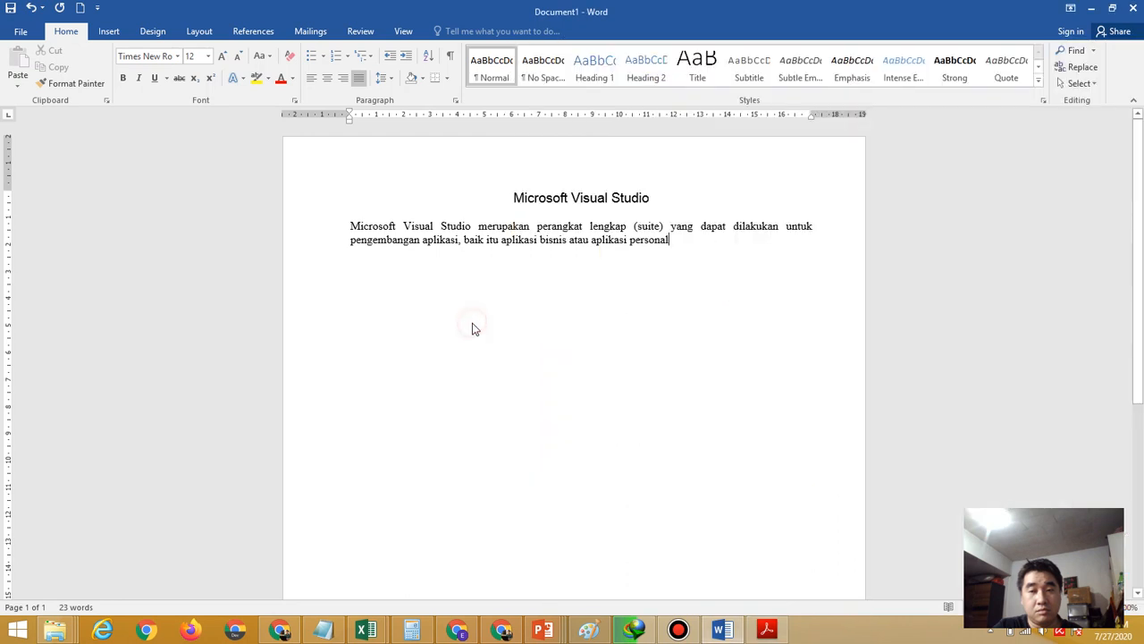
click(591, 240)
key(BackSpace)
key(BackSpace)
key(BackSpace)
key(BackSpace)
key(BackSpace)
key(BackSpace)
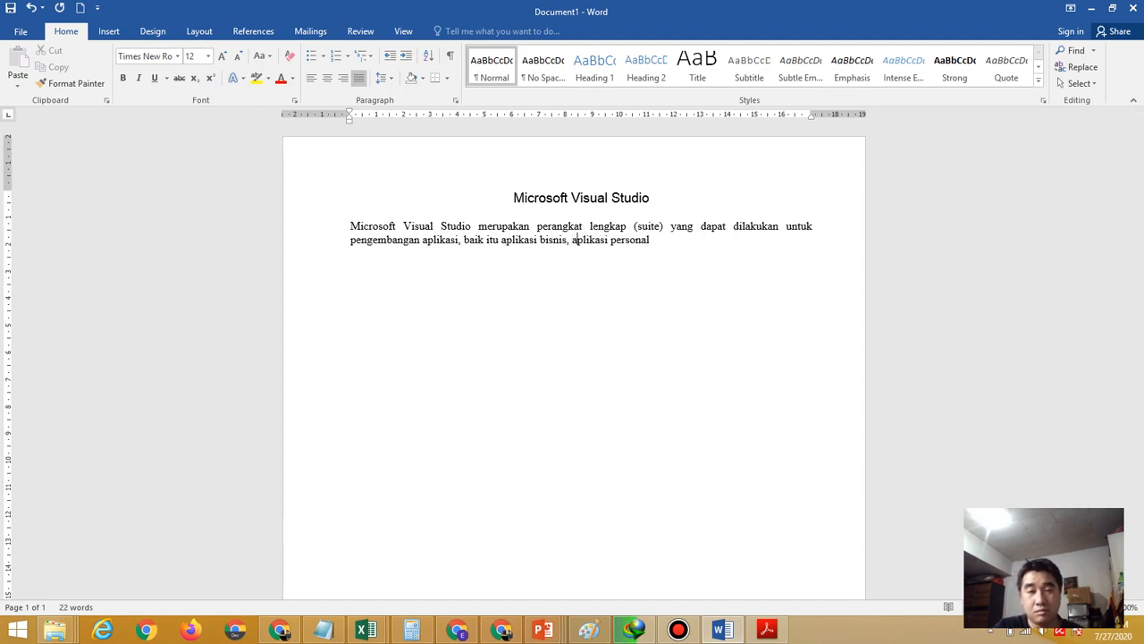
click(649, 240)
text(atau)
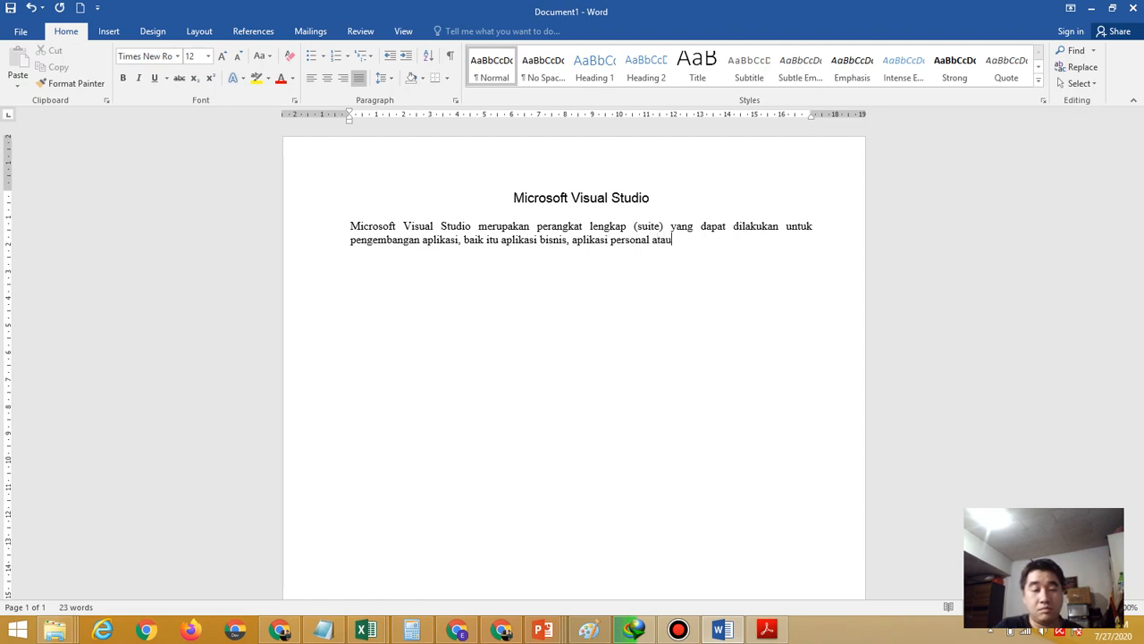
text(pun kompo)
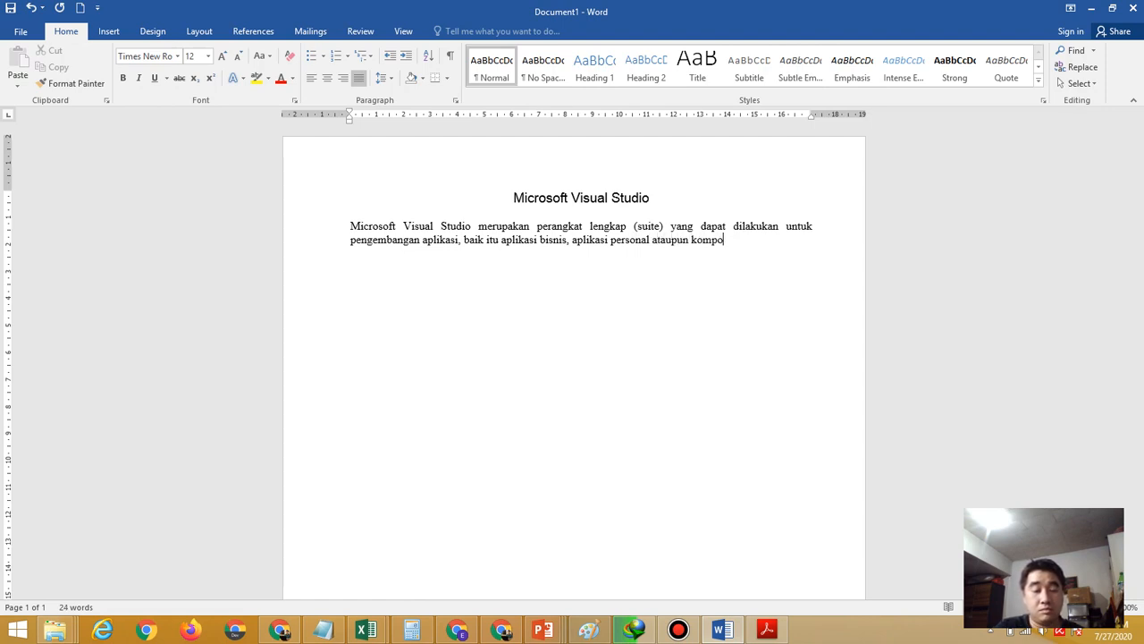
text(nen aplikasinya)
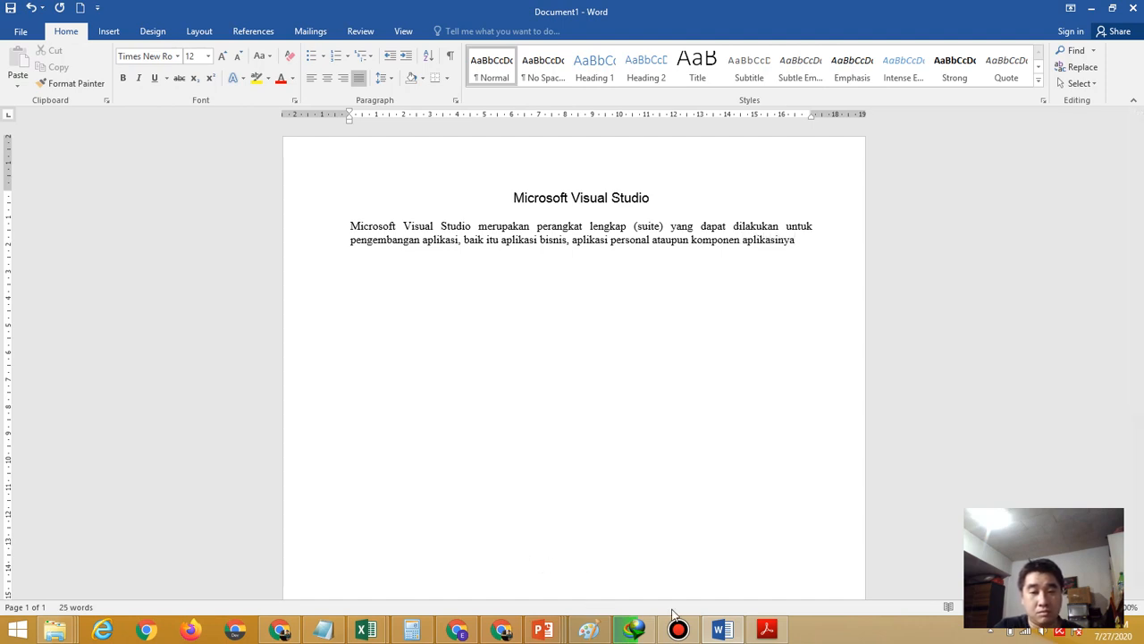
Continue with ', dalam bentuk aplikasi console, aplikasi Windows atau aplikasi Web', fixing typos
click(766, 632)
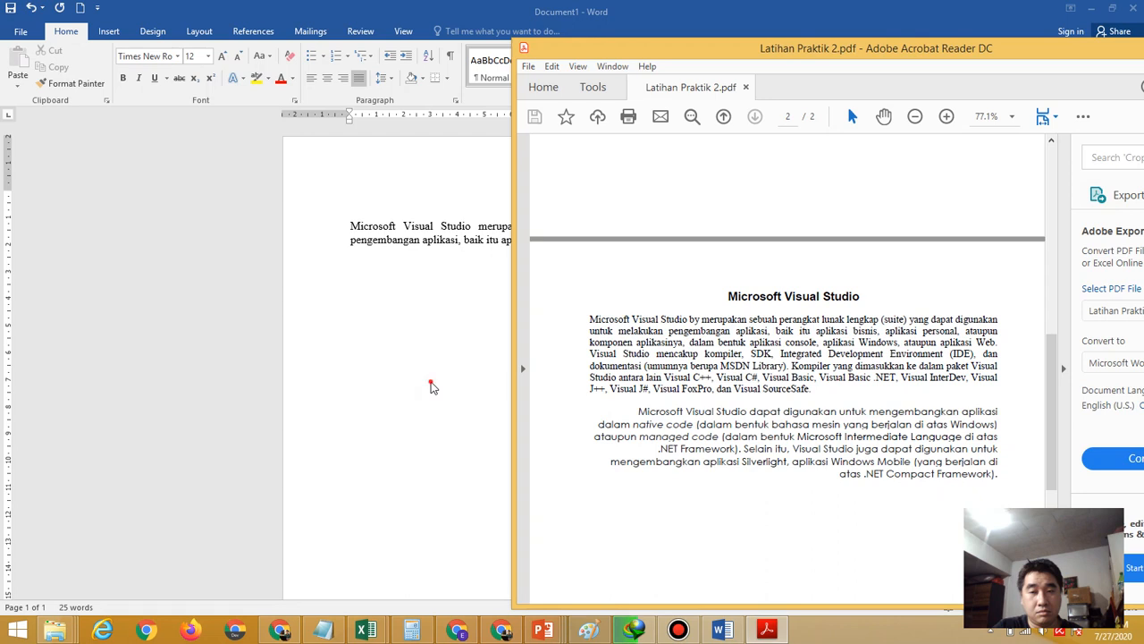
click(433, 387)
text(, da)
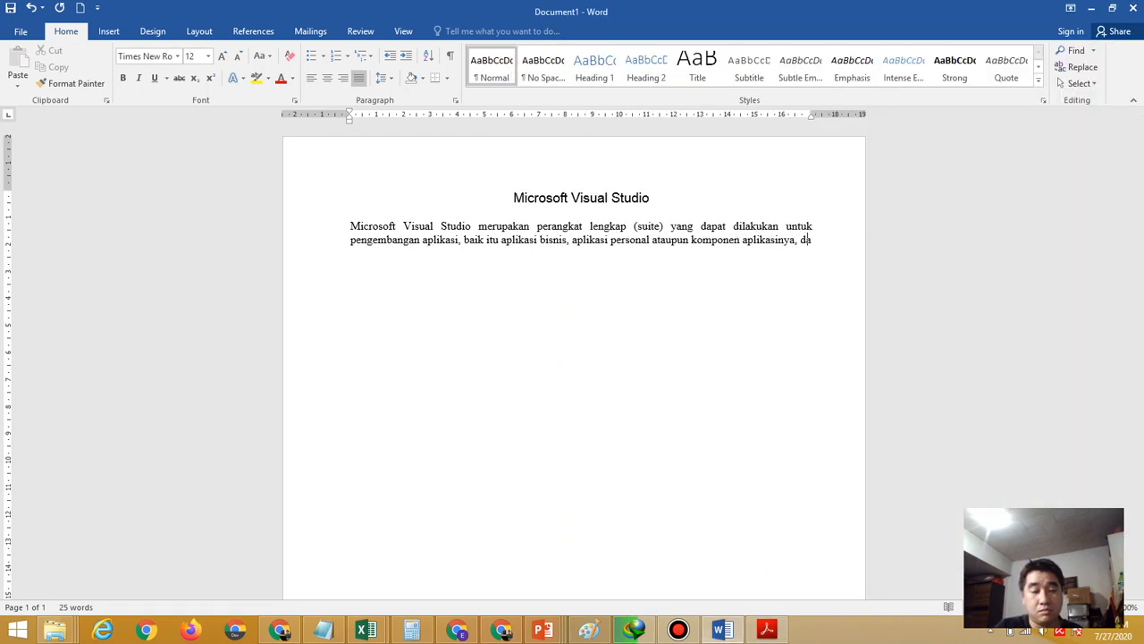
text(lam bentuk )
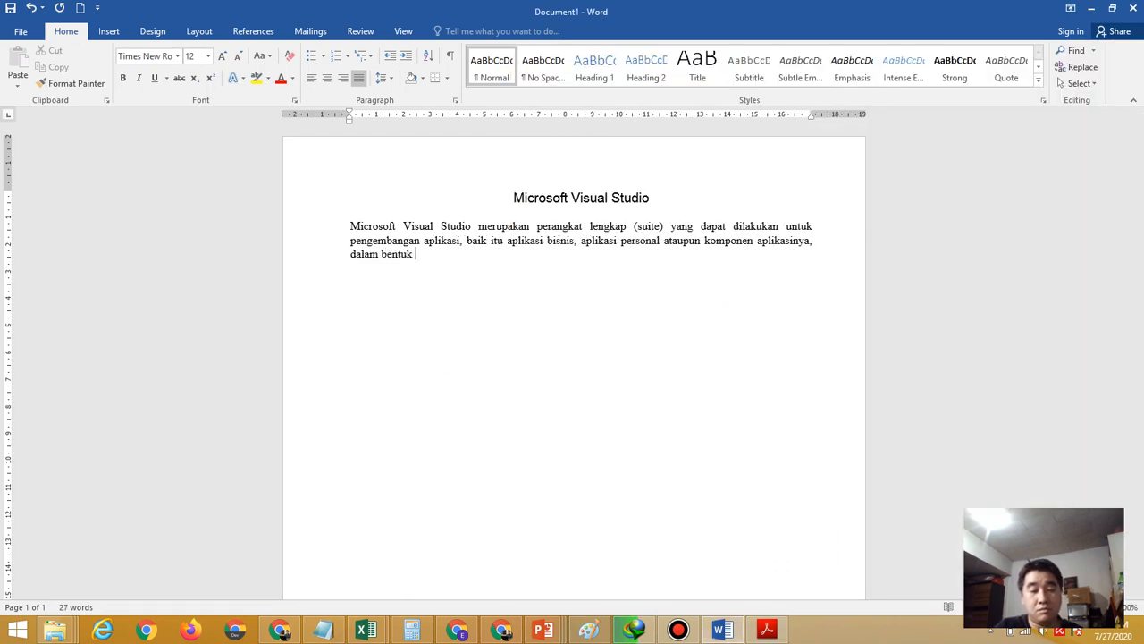
text(aplkasi)
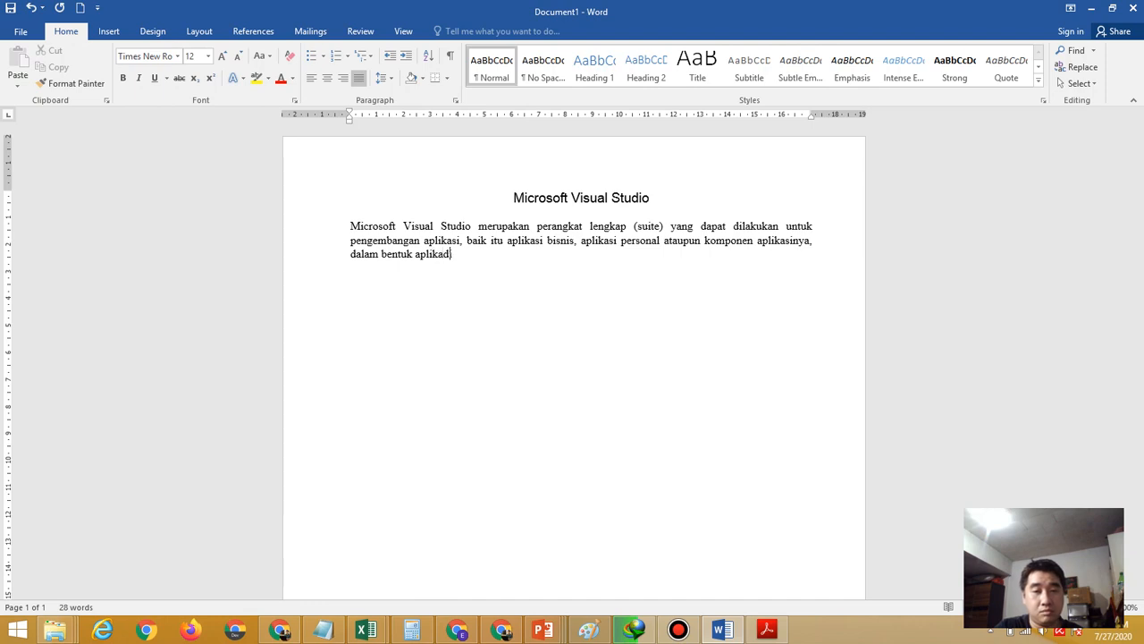
key(BackSpace)
key(BackSpace)
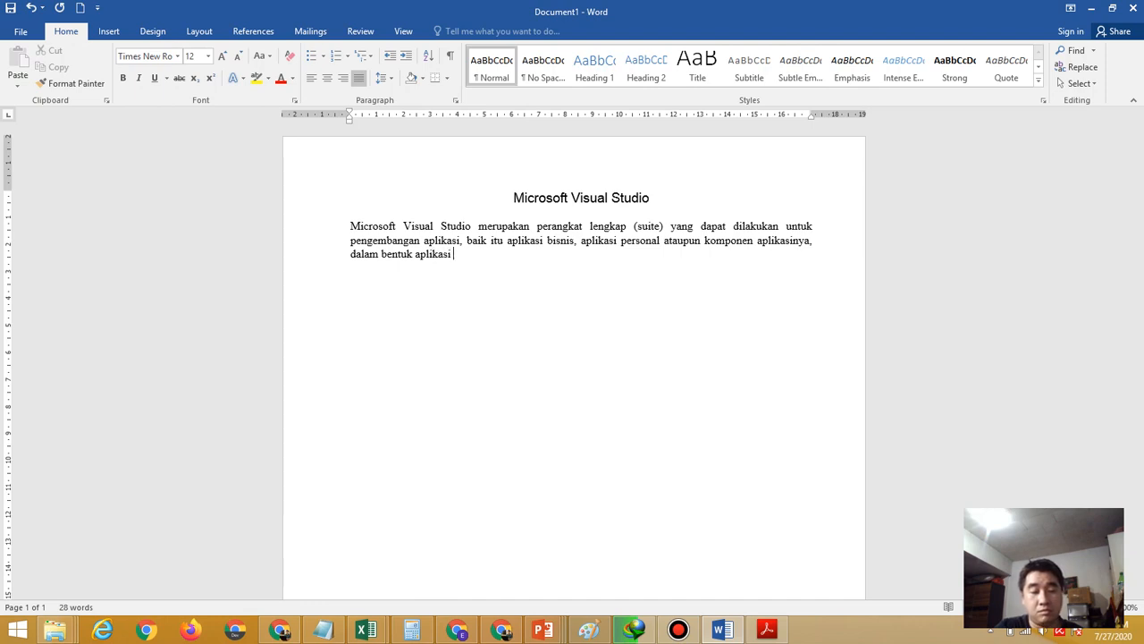
text(console,)
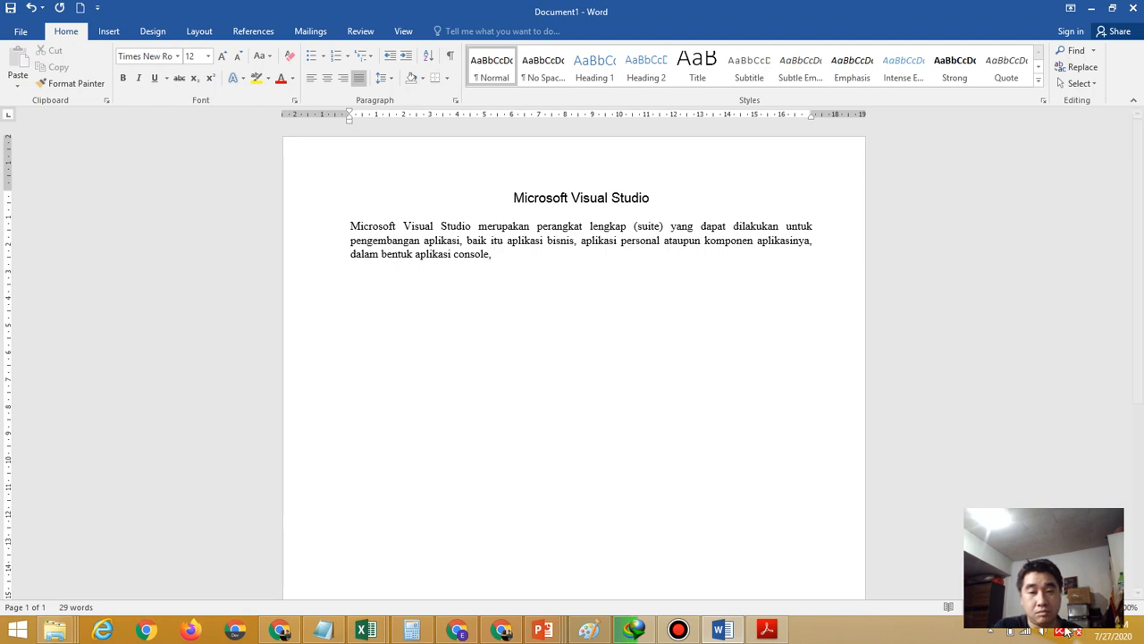
click(765, 631)
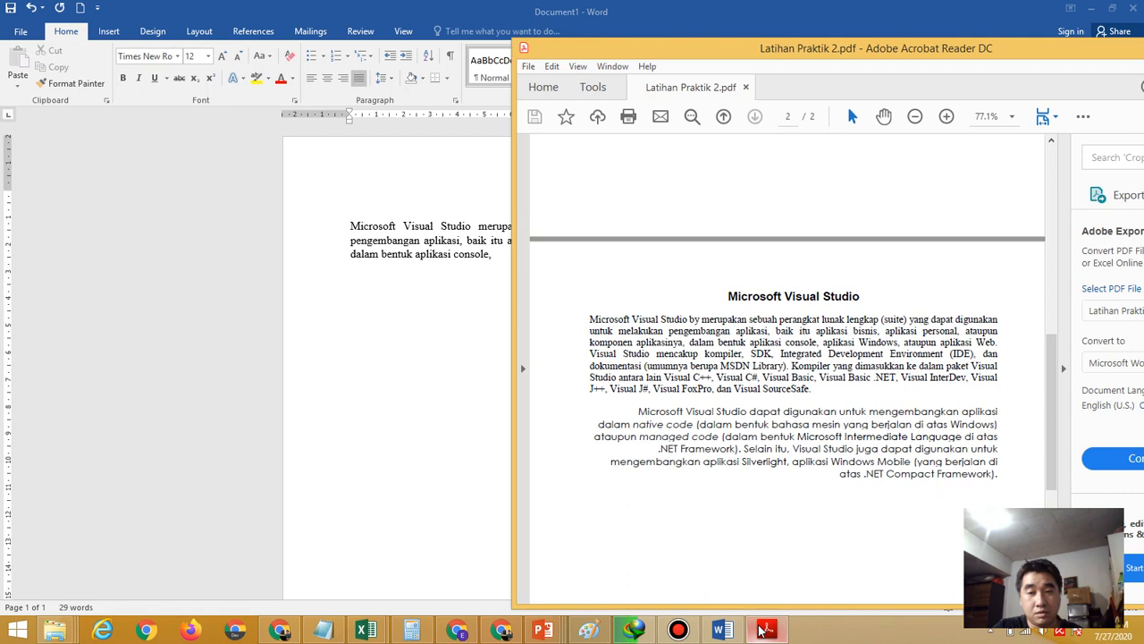
click(381, 456)
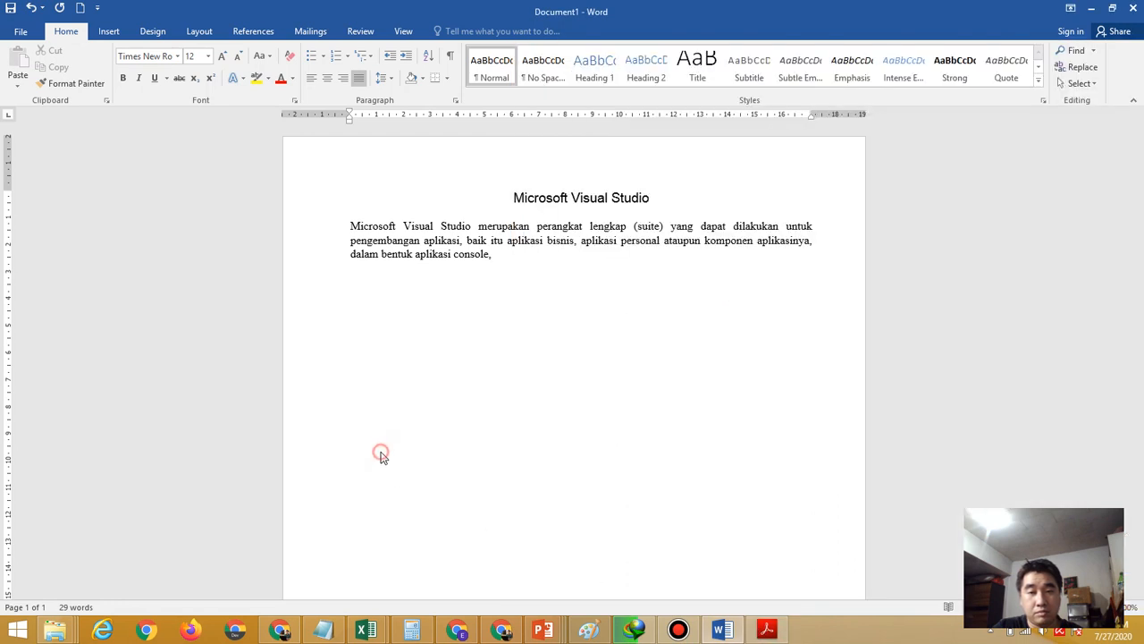
text(aplik)
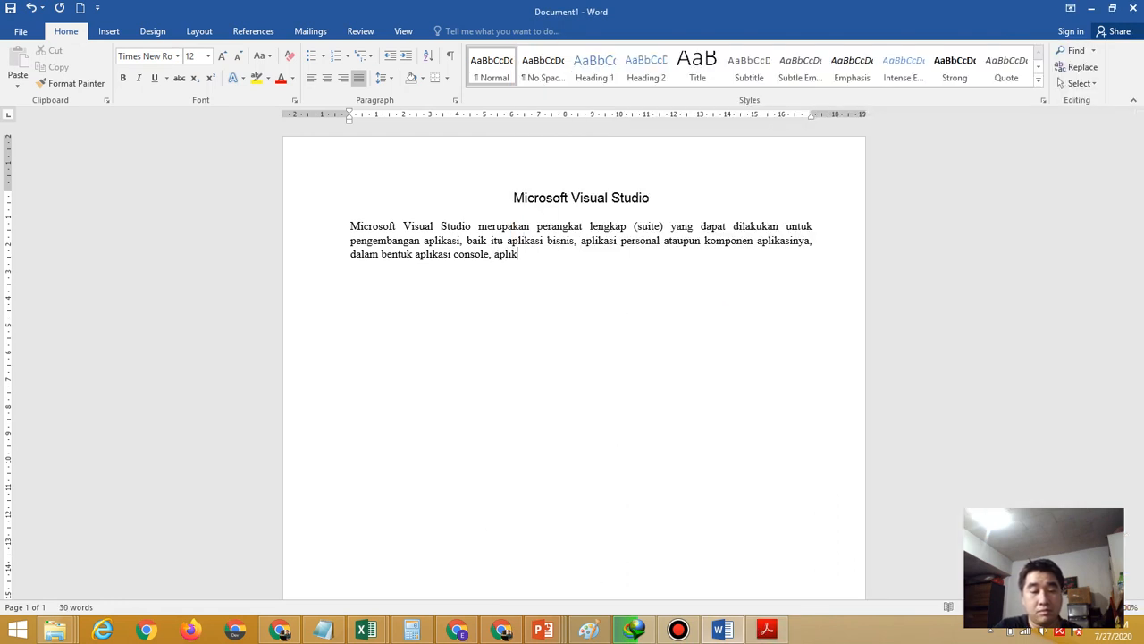
text(asi Windows)
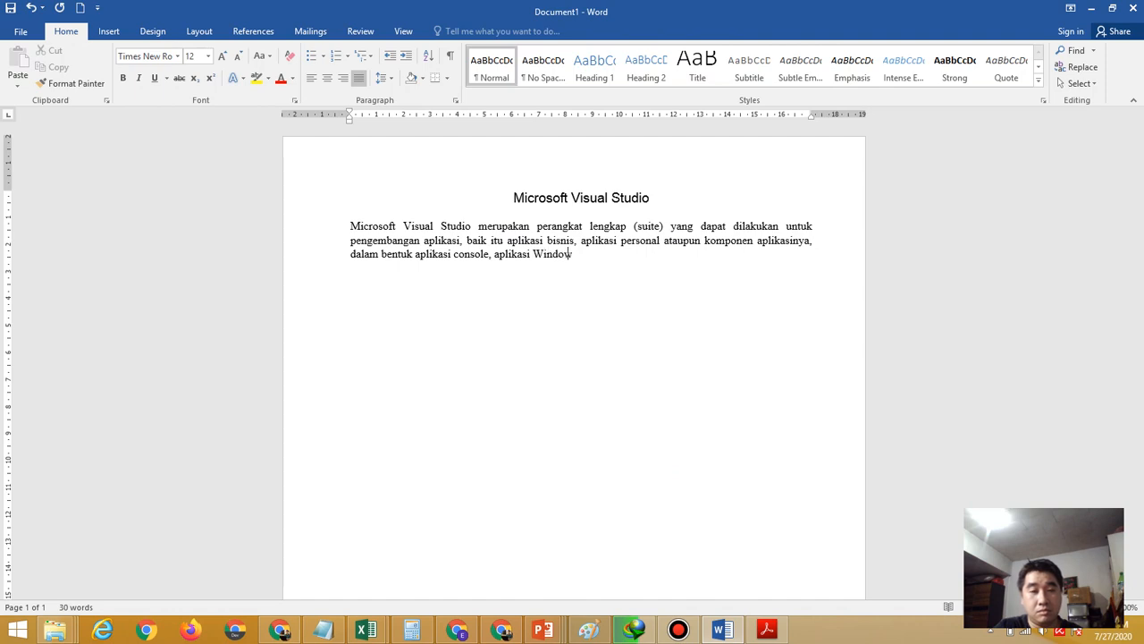
text( atau )
text(aplikasi )
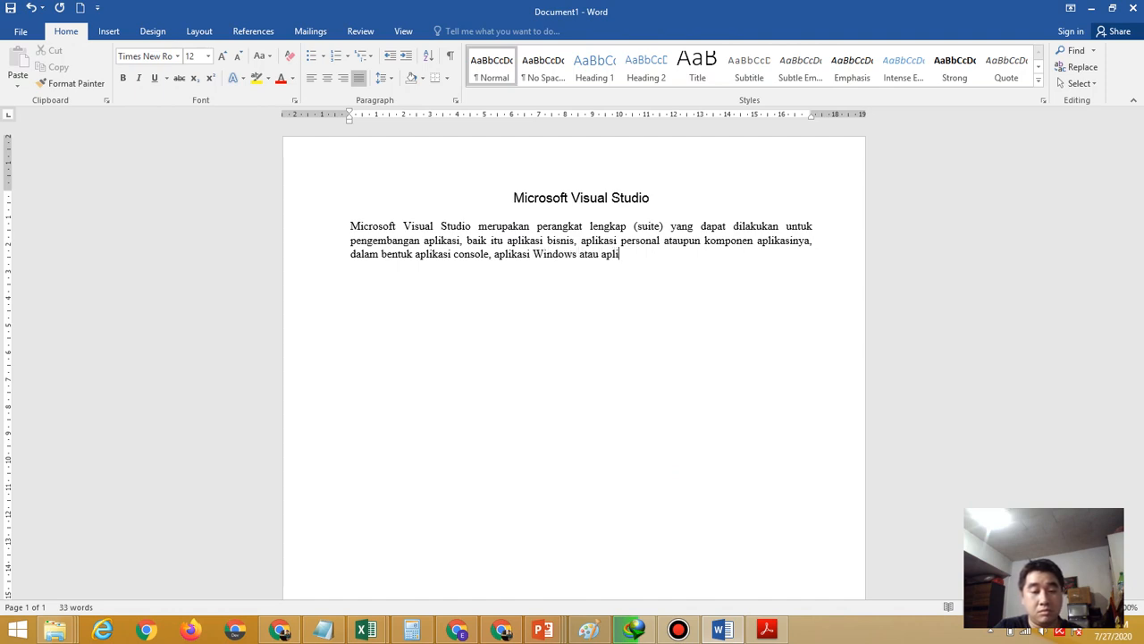
text(WEb)
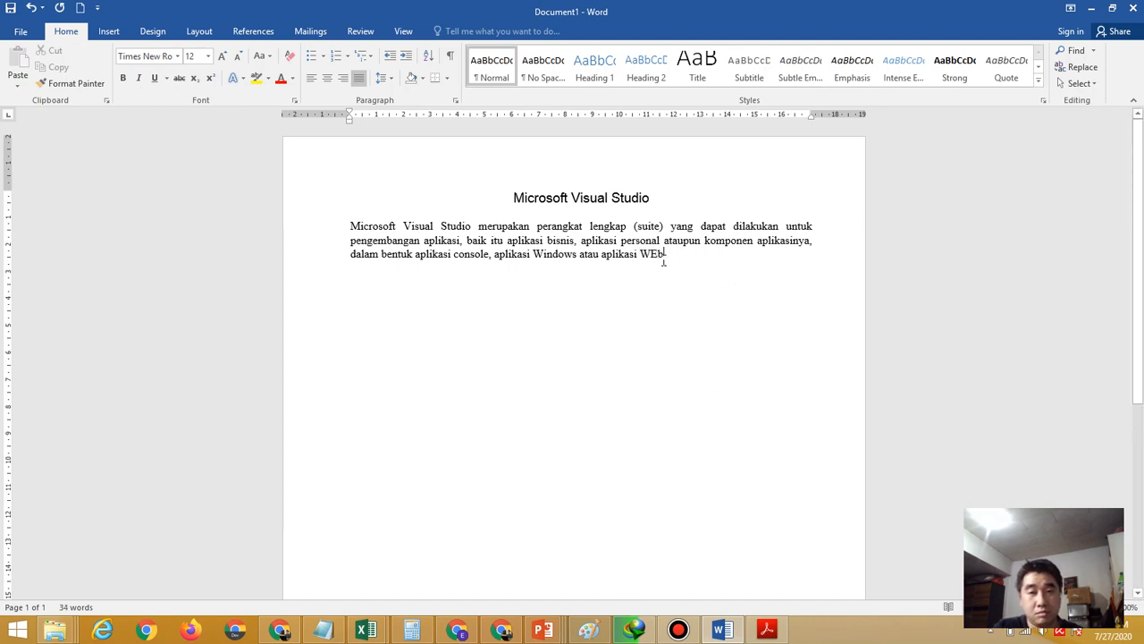
key(BackSpace)
key(BackSpace)
text(eb)
click(670, 251)
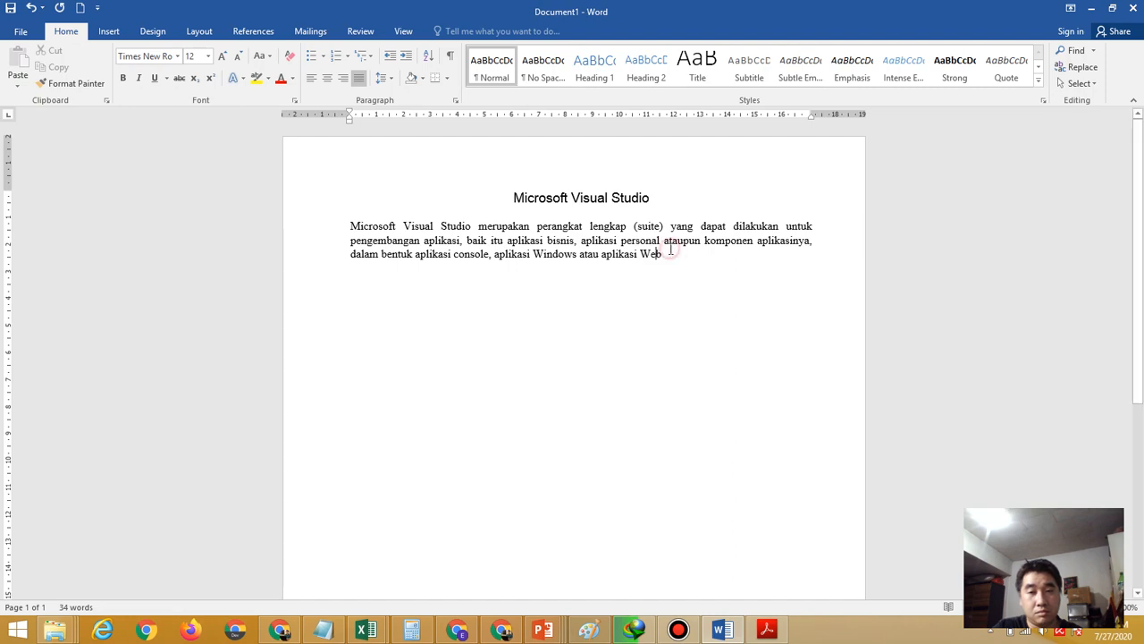
click(771, 633)
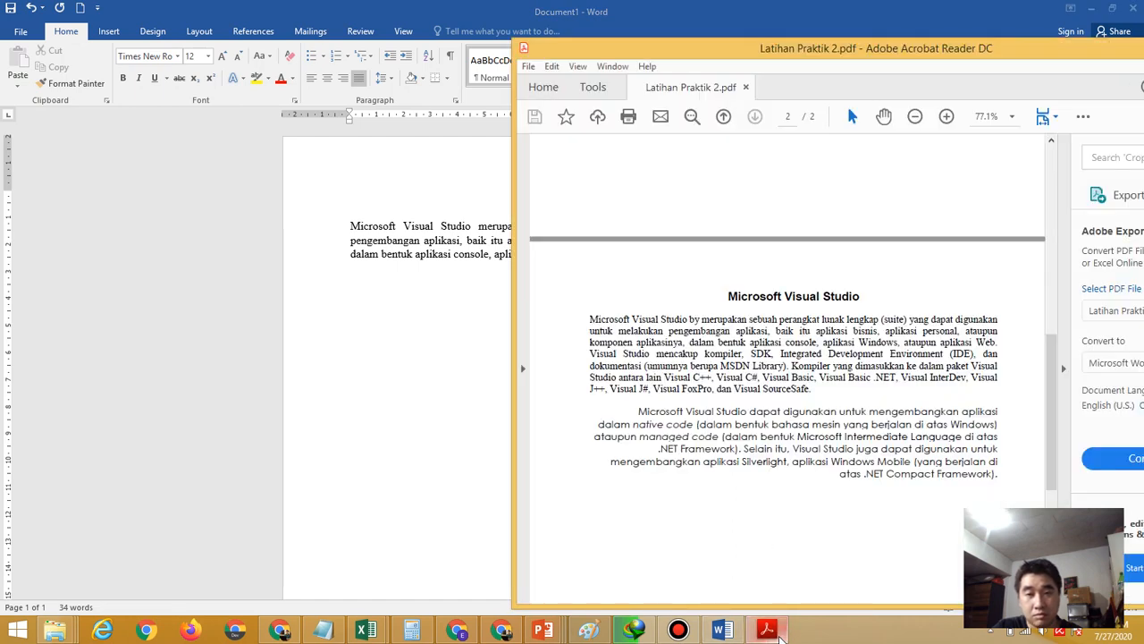
Change 'atau' to 'ataupun' and begin the next sentence 'Visual Studio mencakup'
click(433, 439)
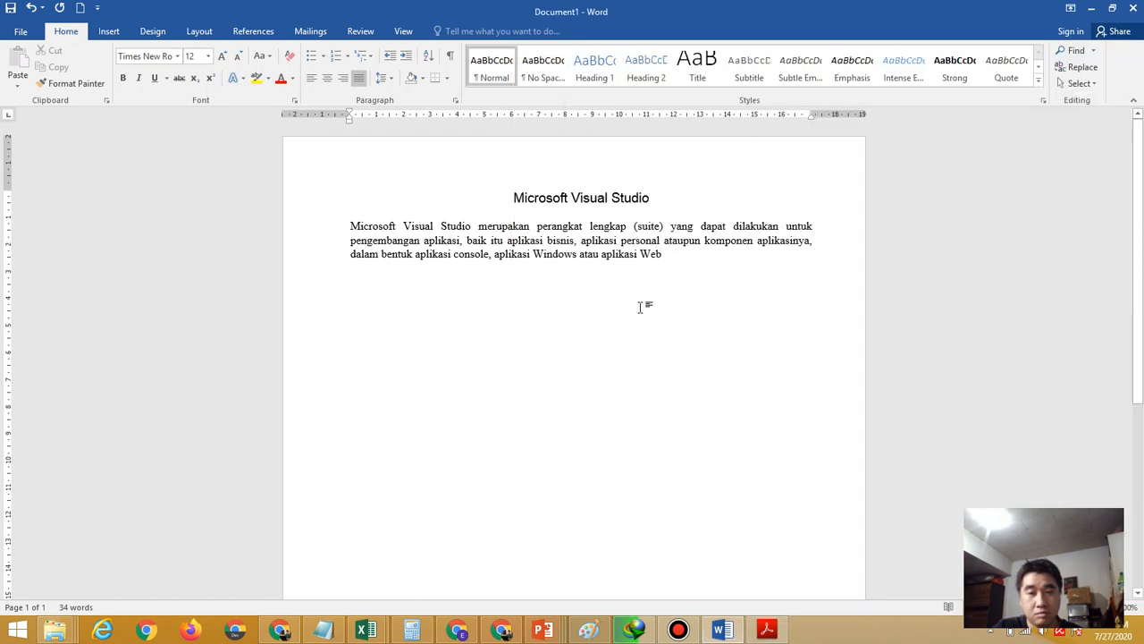
click(600, 254)
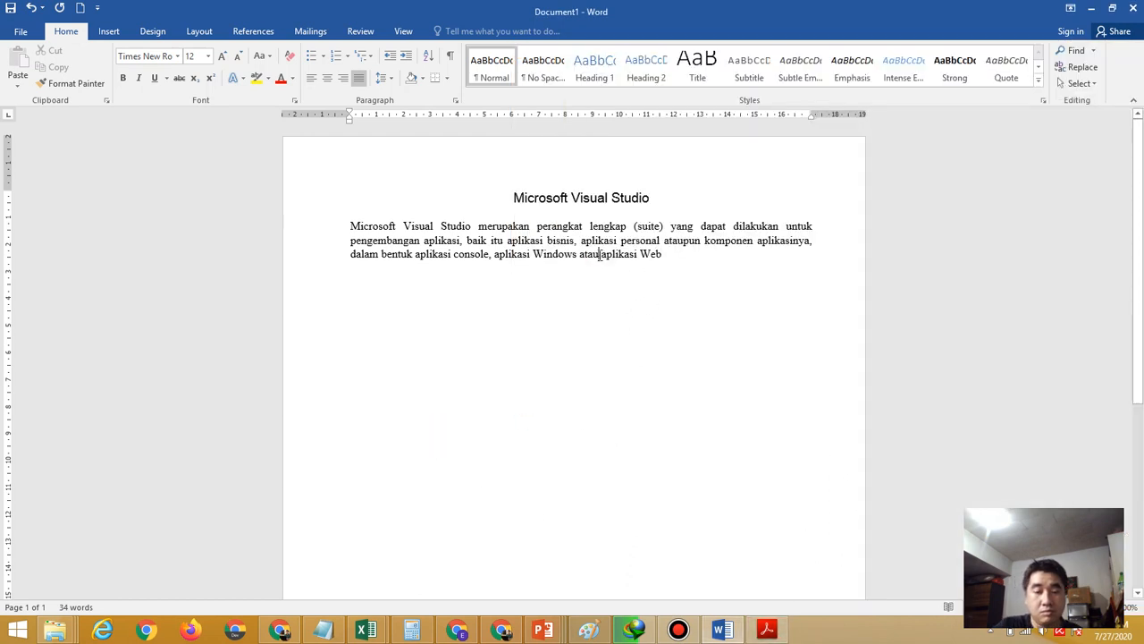
text(pun)
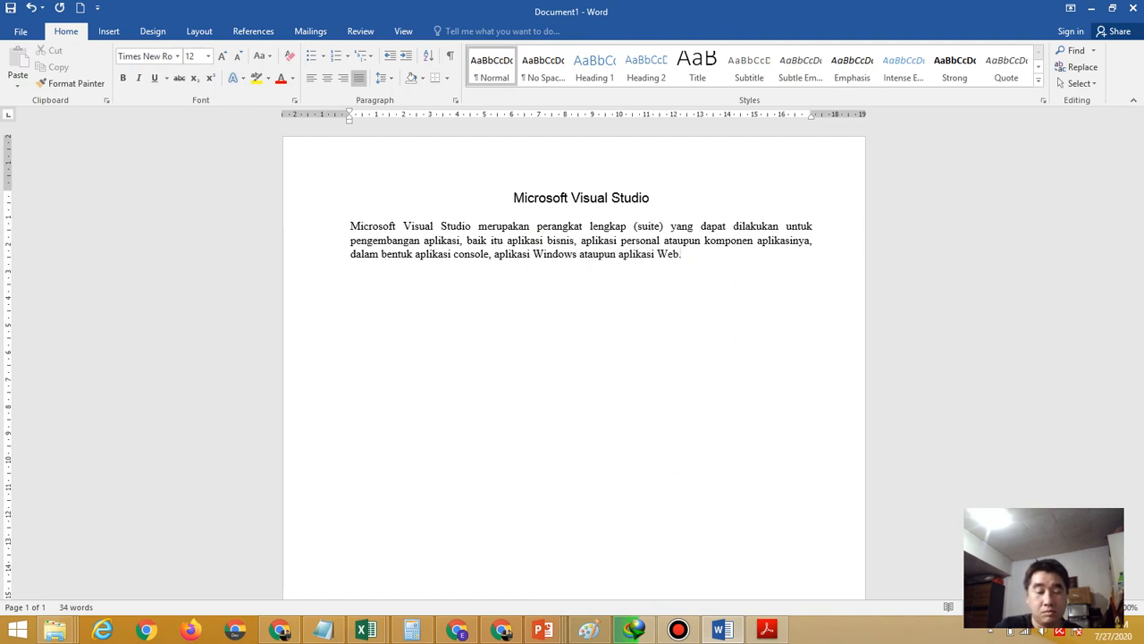
click(778, 634)
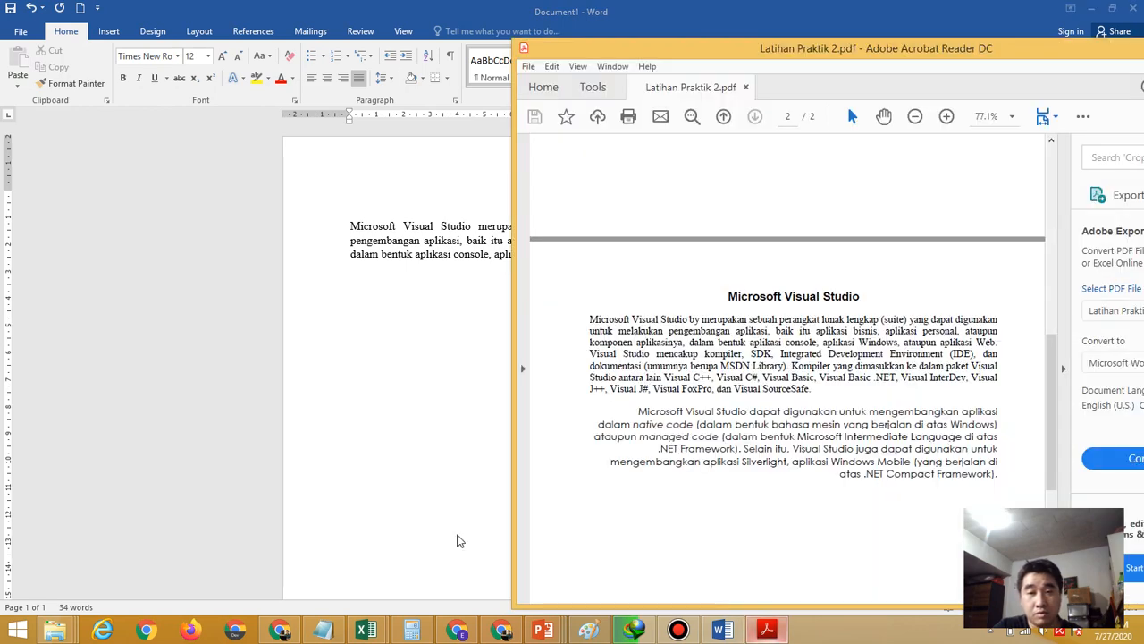
click(437, 443)
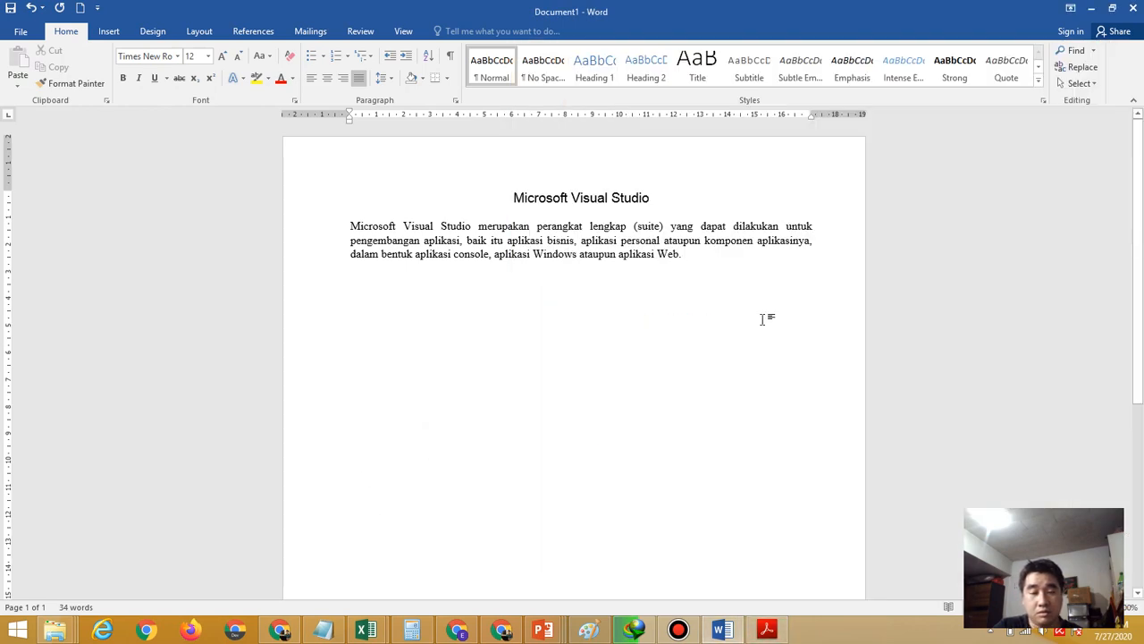
text(Visual)
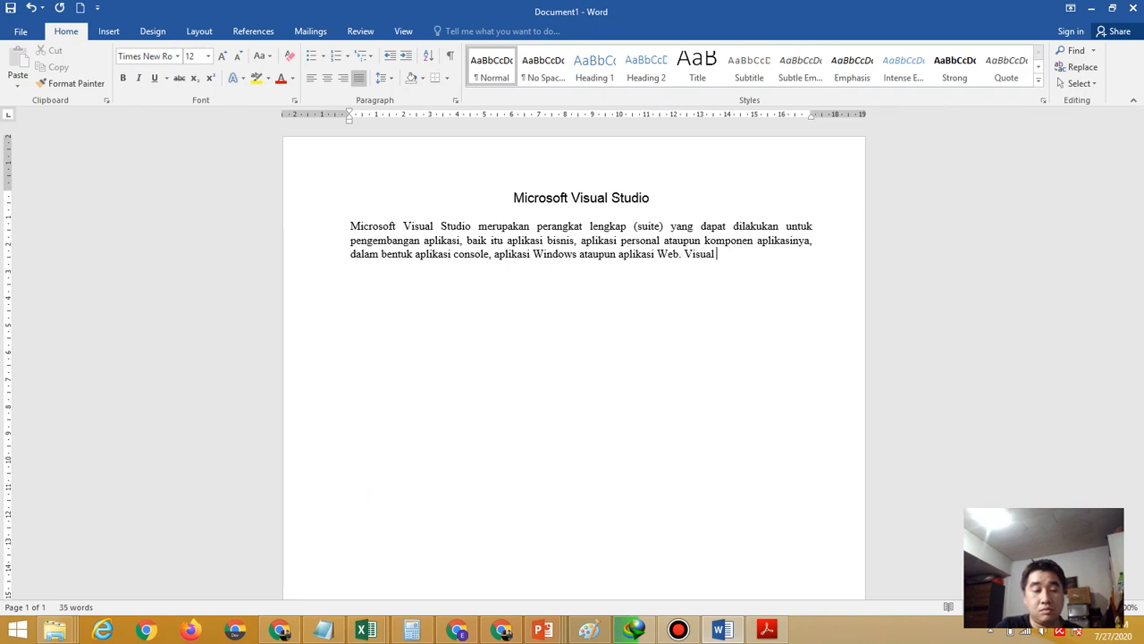
text( Studio mencakup)
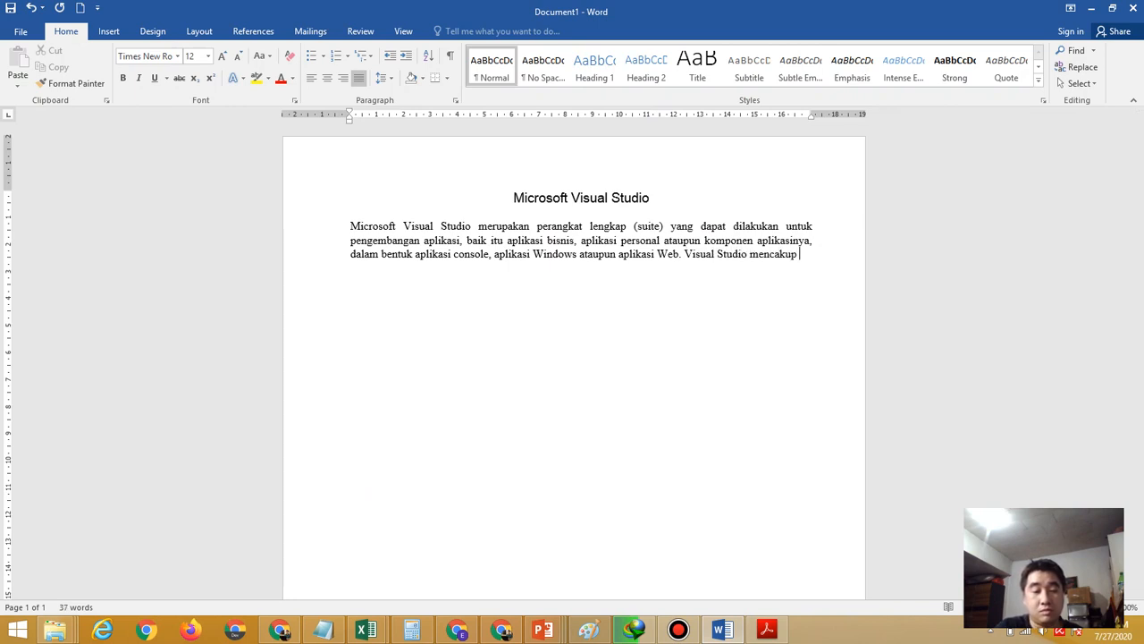
Add 'kompiler, SDK, Integrated Development Environment (IDE)' to the paragraph
click(767, 631)
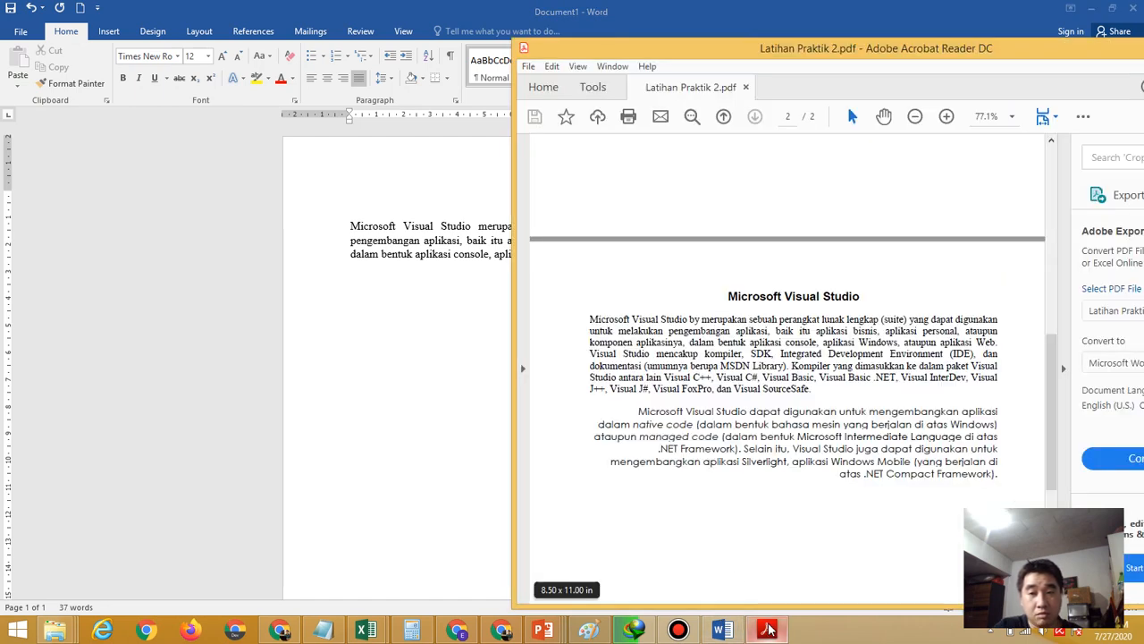
click(454, 385)
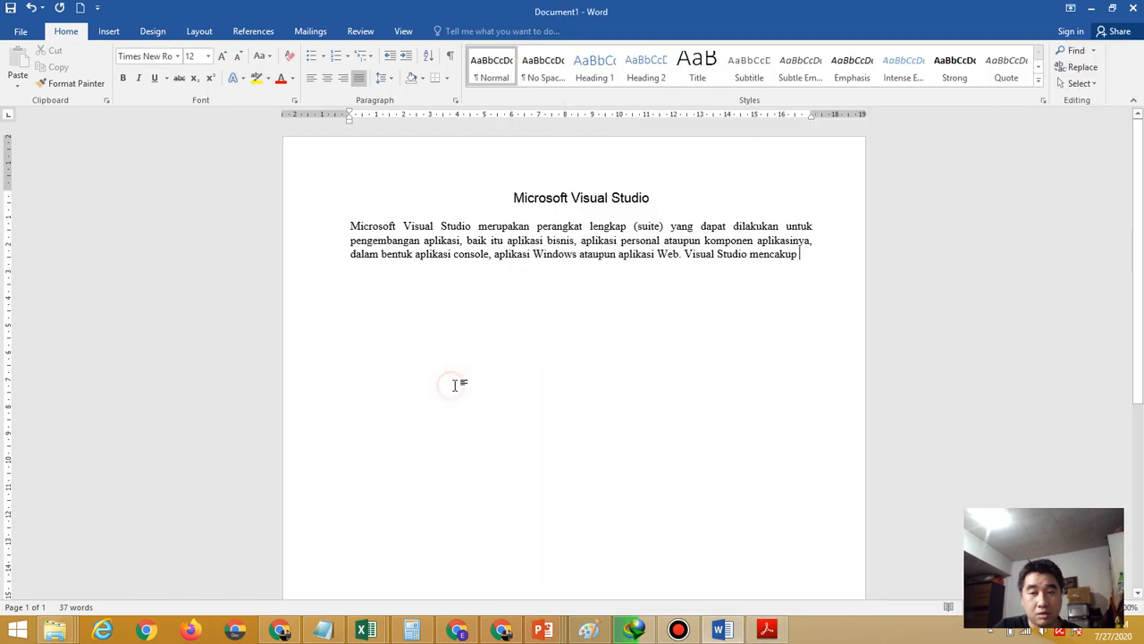
text(kompi)
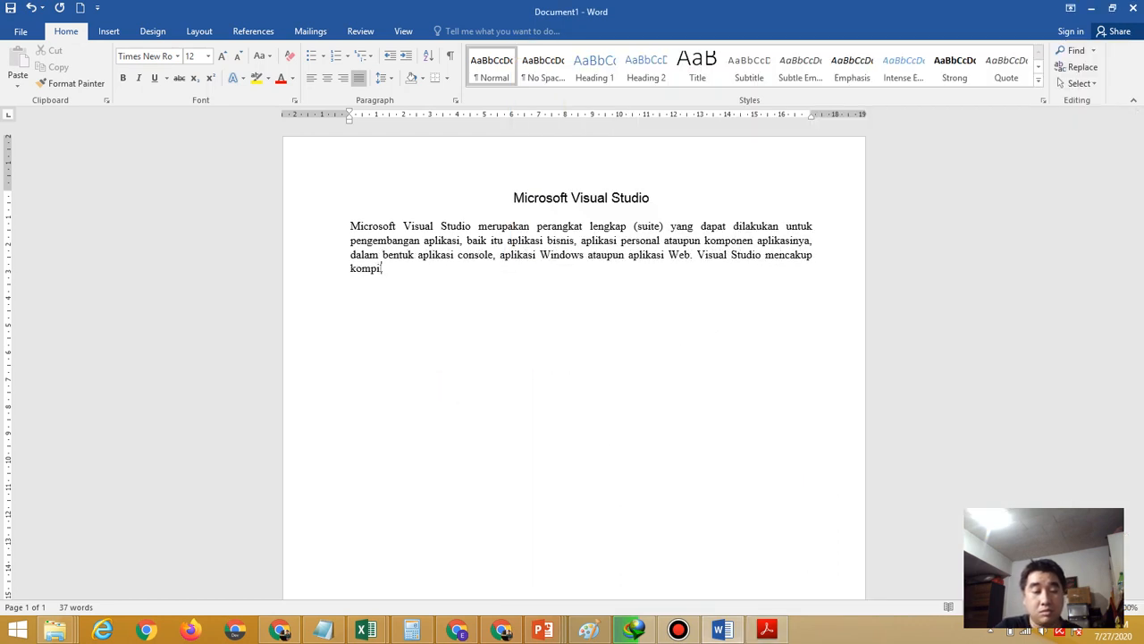
text(ler, SDK)
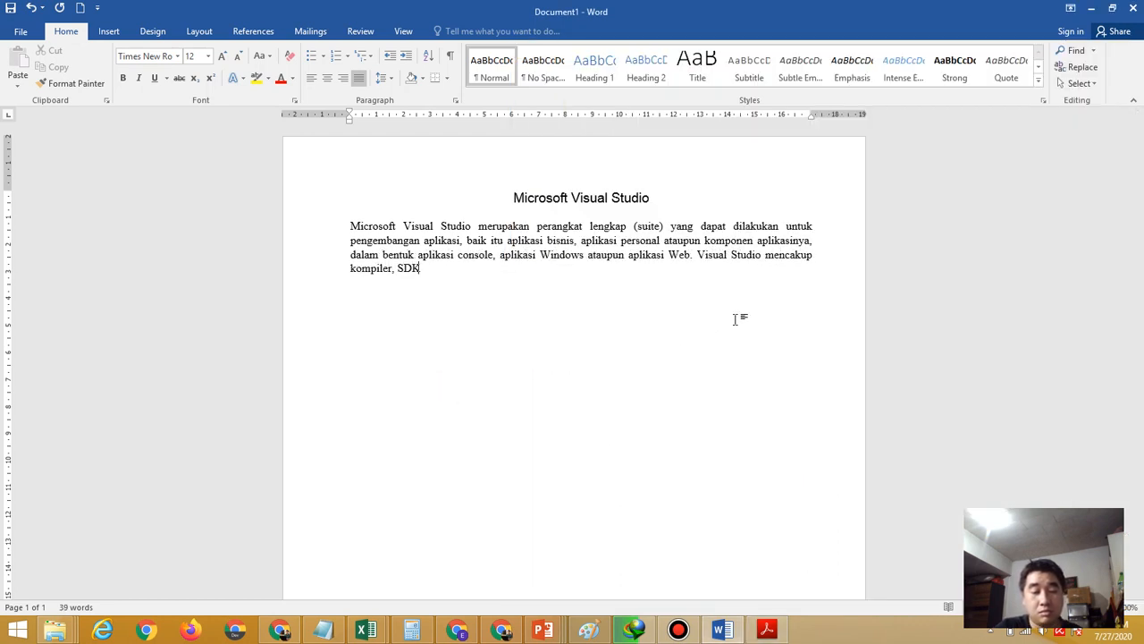
text(, Int)
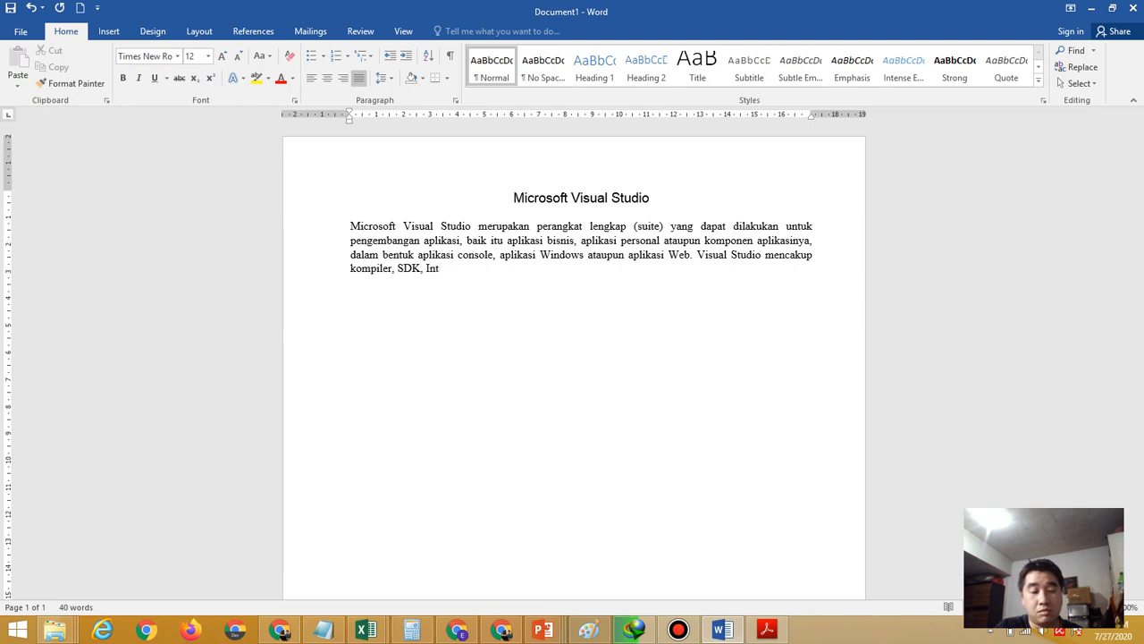
text(egrated)
click(784, 632)
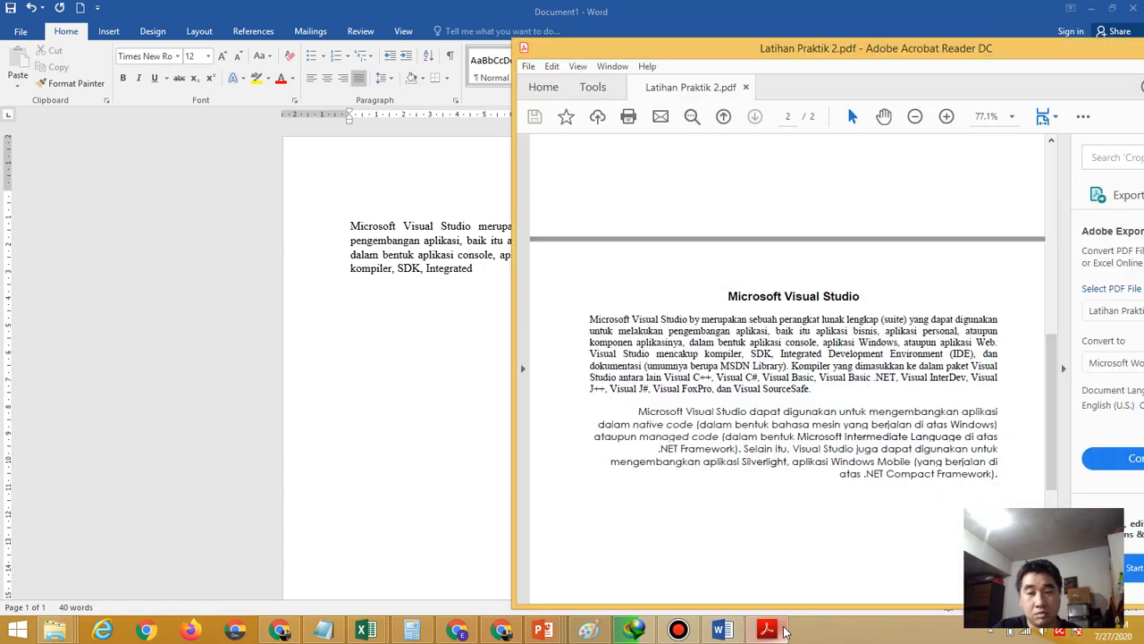
click(453, 447)
text(D)
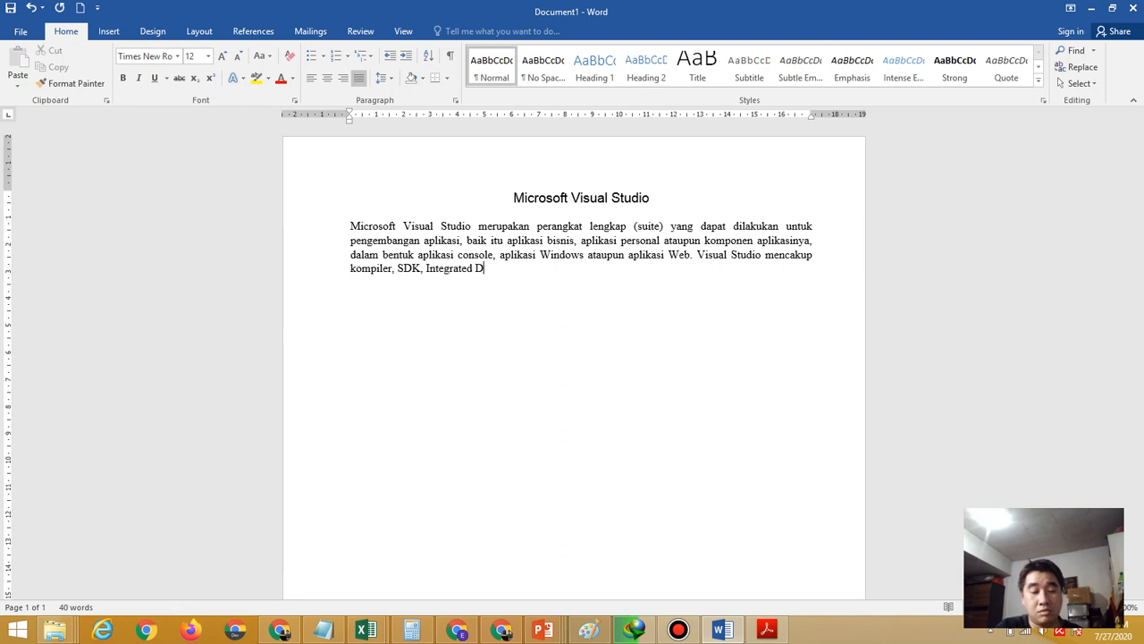
text(evelopment En)
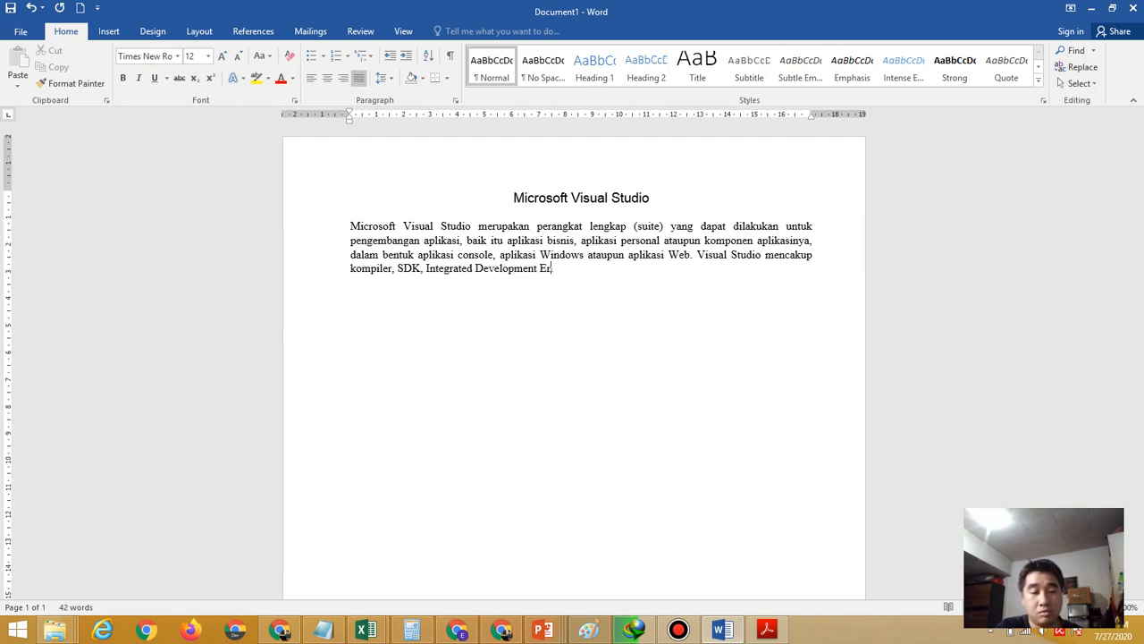
text(vironment)
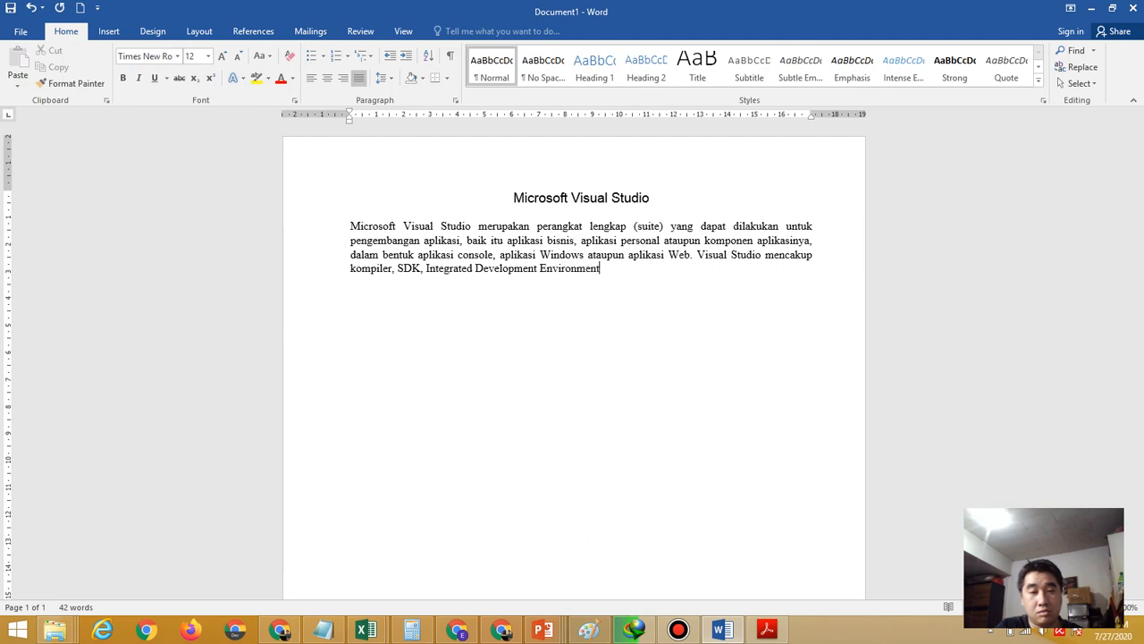
text( ()
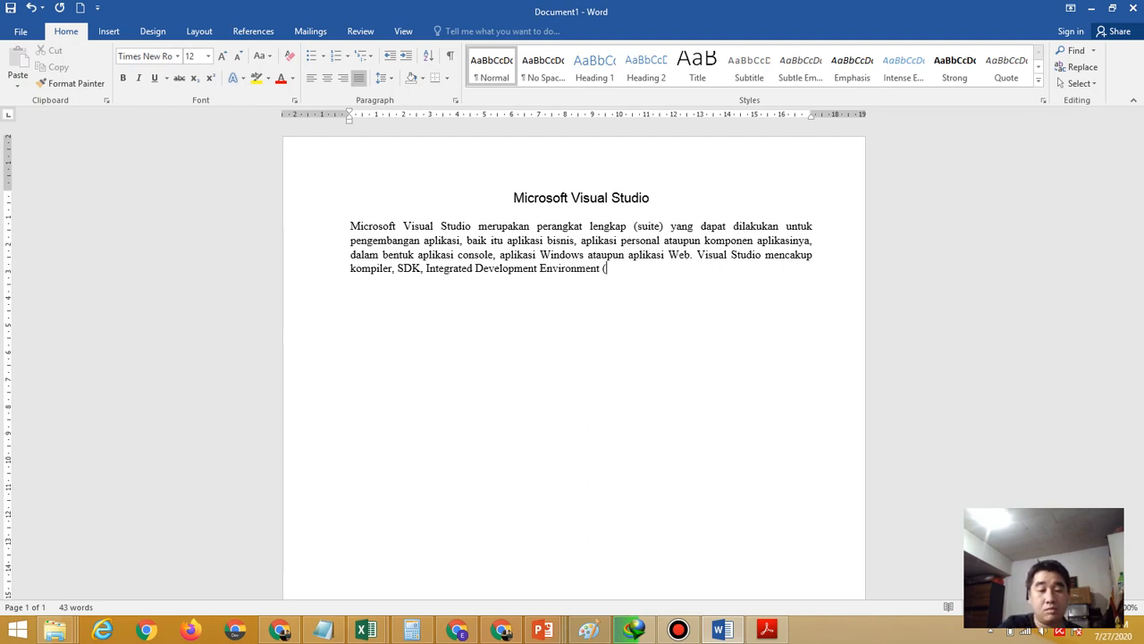
text(IDE))
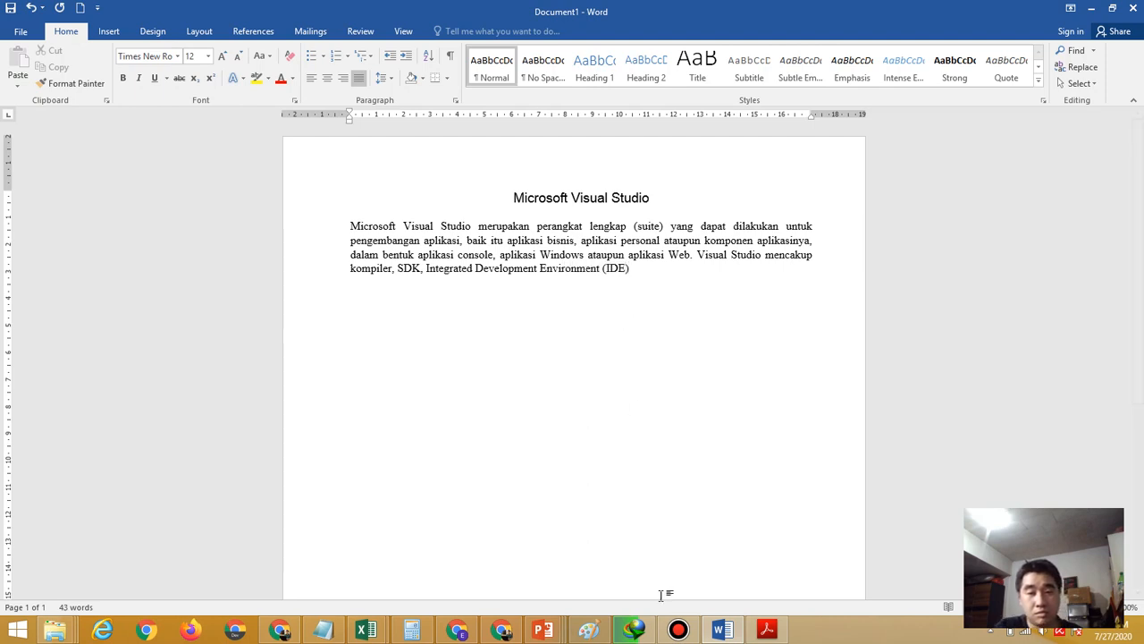
click(765, 631)
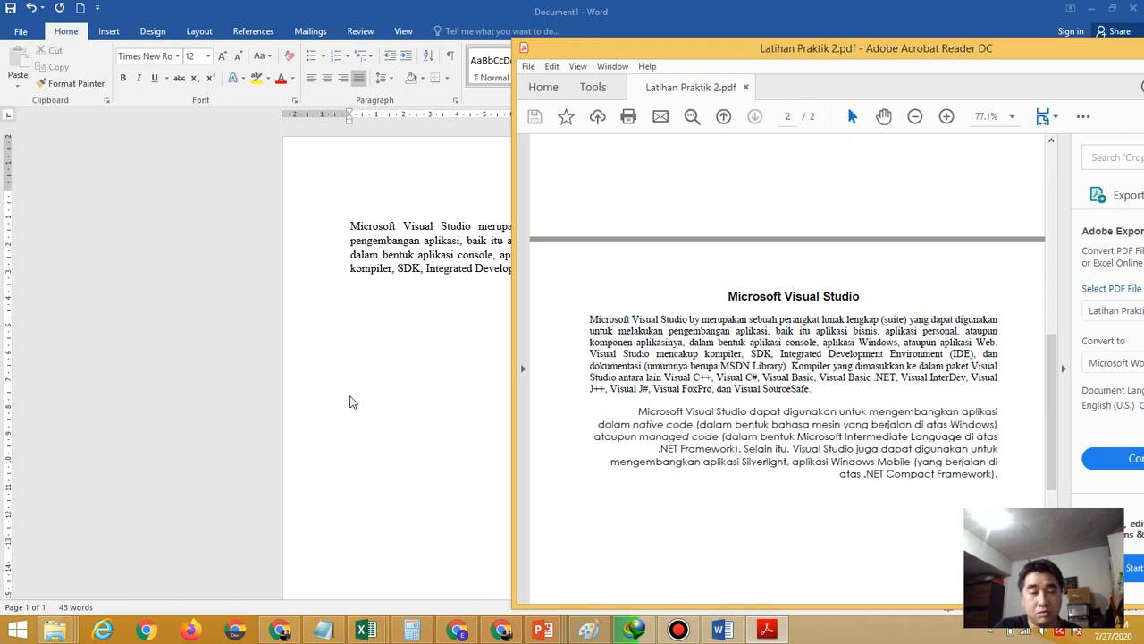
Add ', dan dokumentasi (umumnya berupa MSDN Library)' to the justified paragraph
click(351, 402)
text(,)
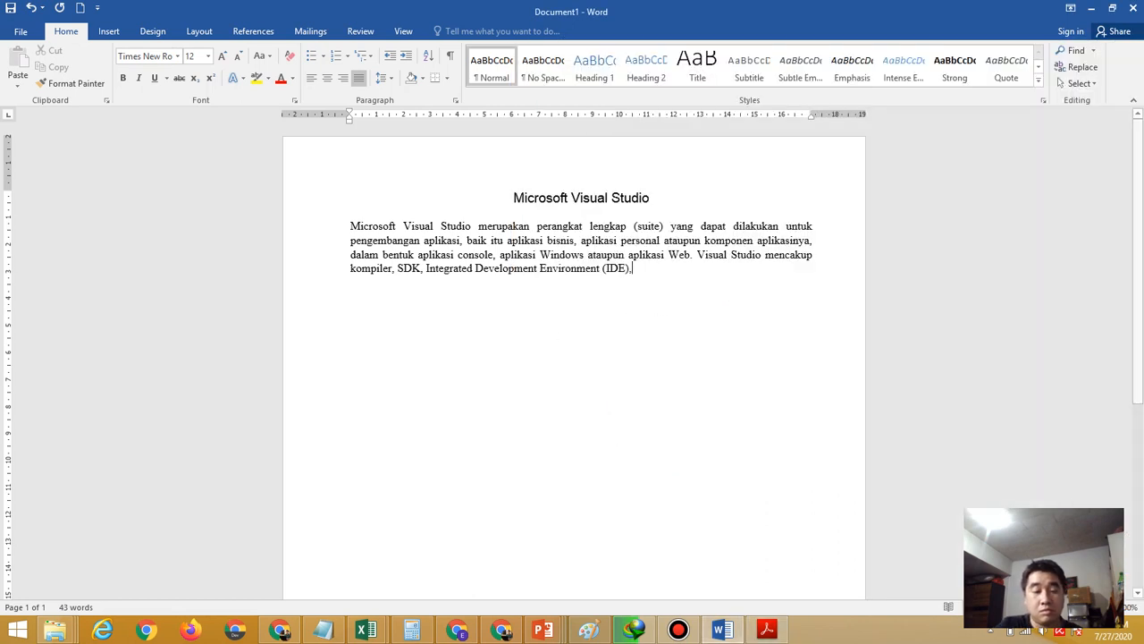
text( dan dokume)
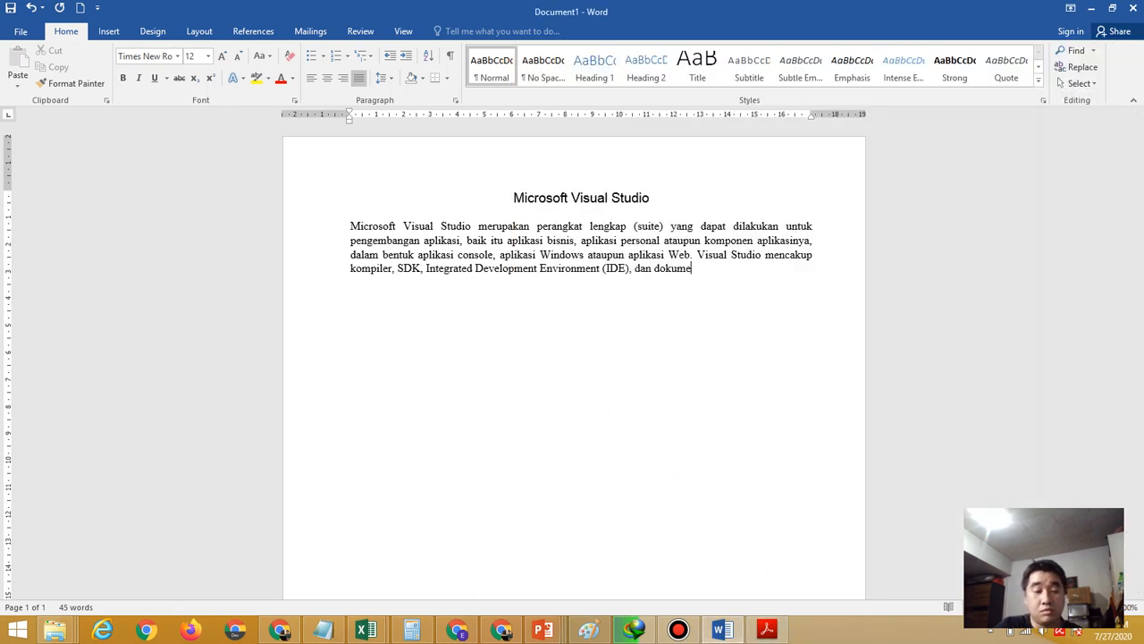
text(ntasi ()
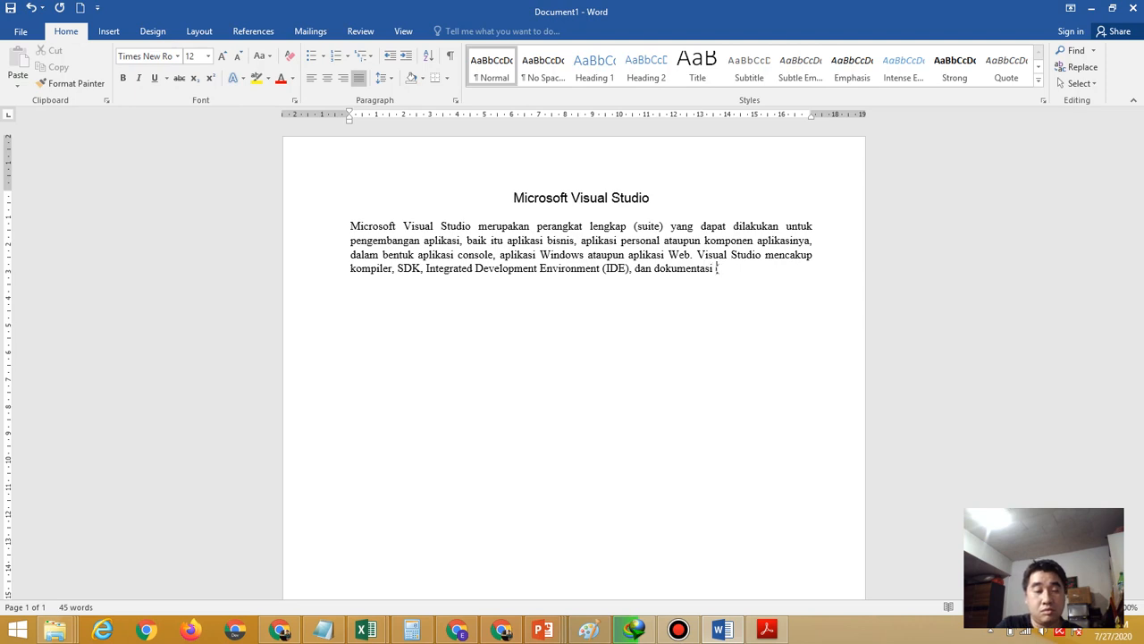
click(759, 632)
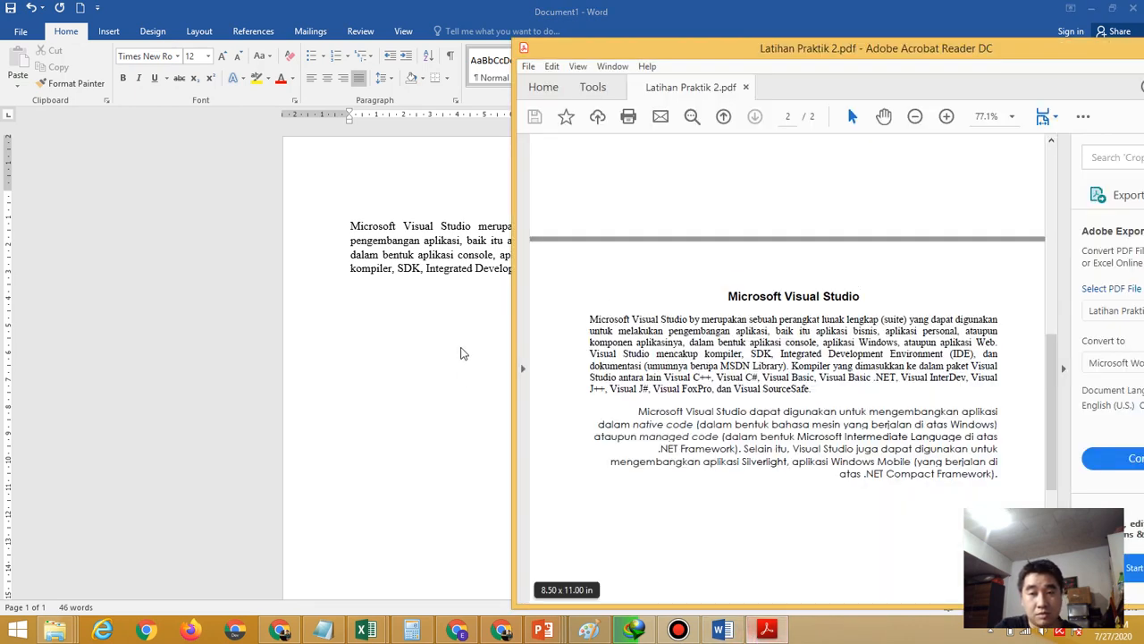
click(421, 351)
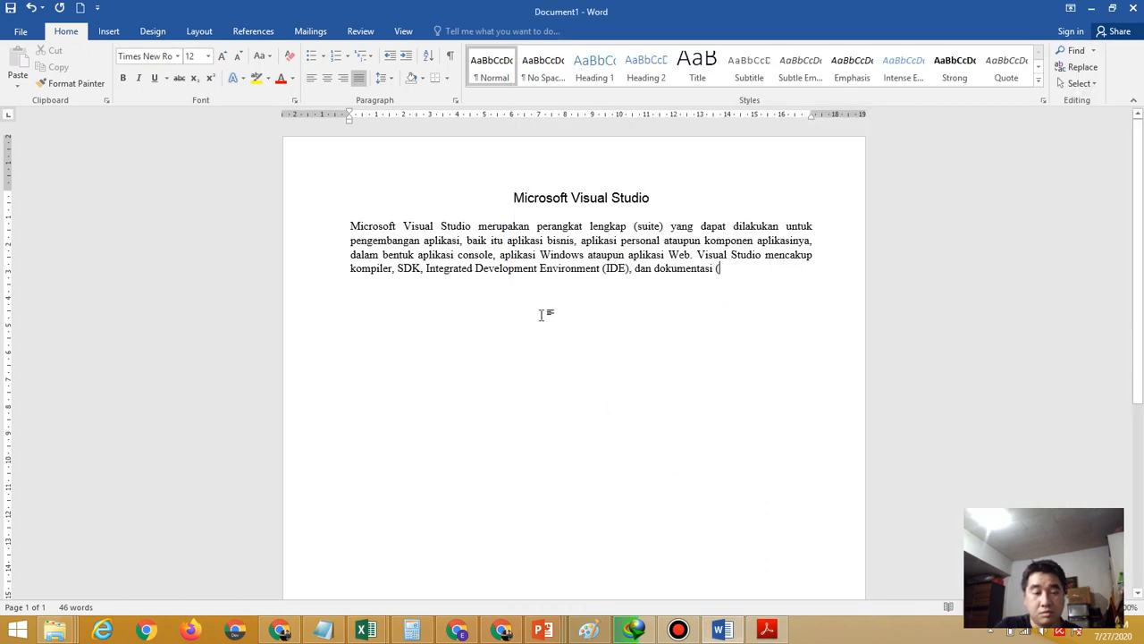
text(umumnya b)
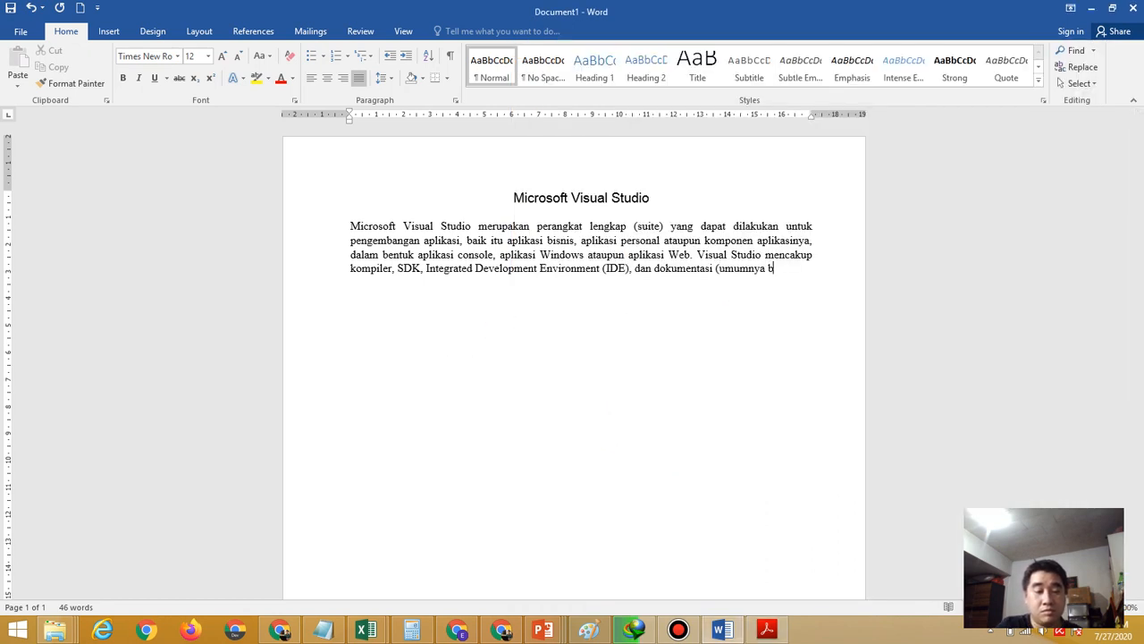
text(erupa M)
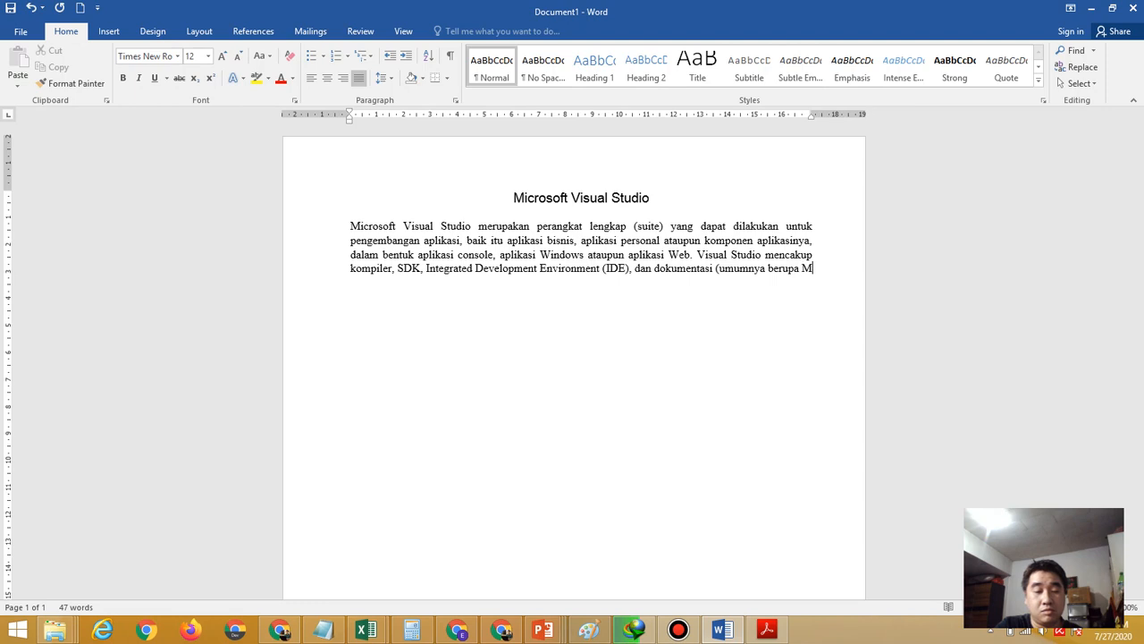
text(SDN Lib)
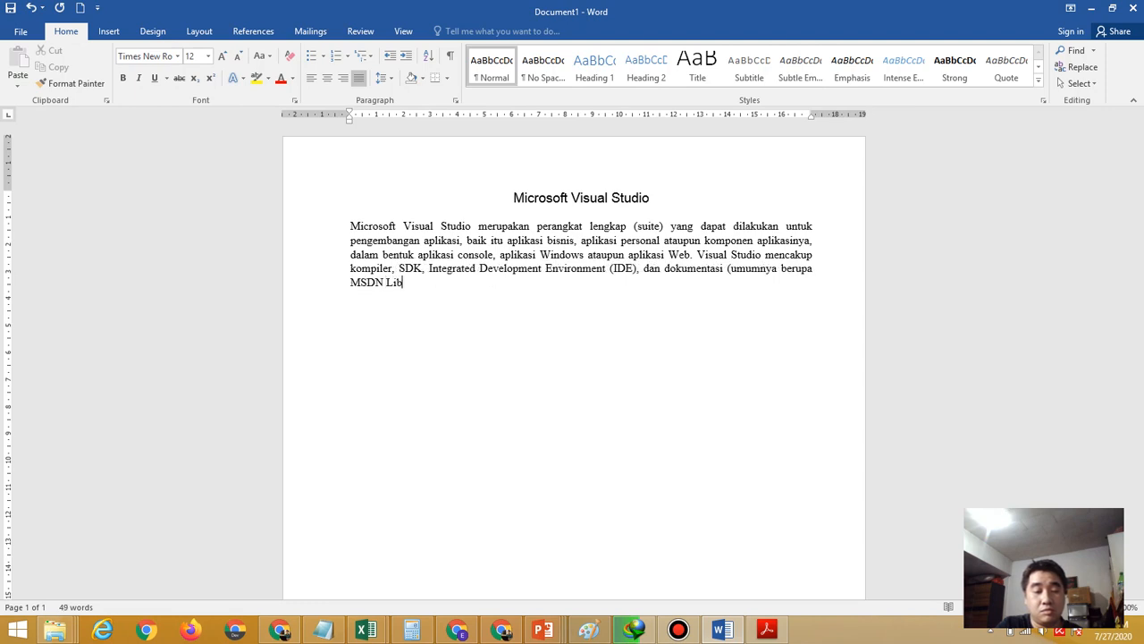
text(rary)
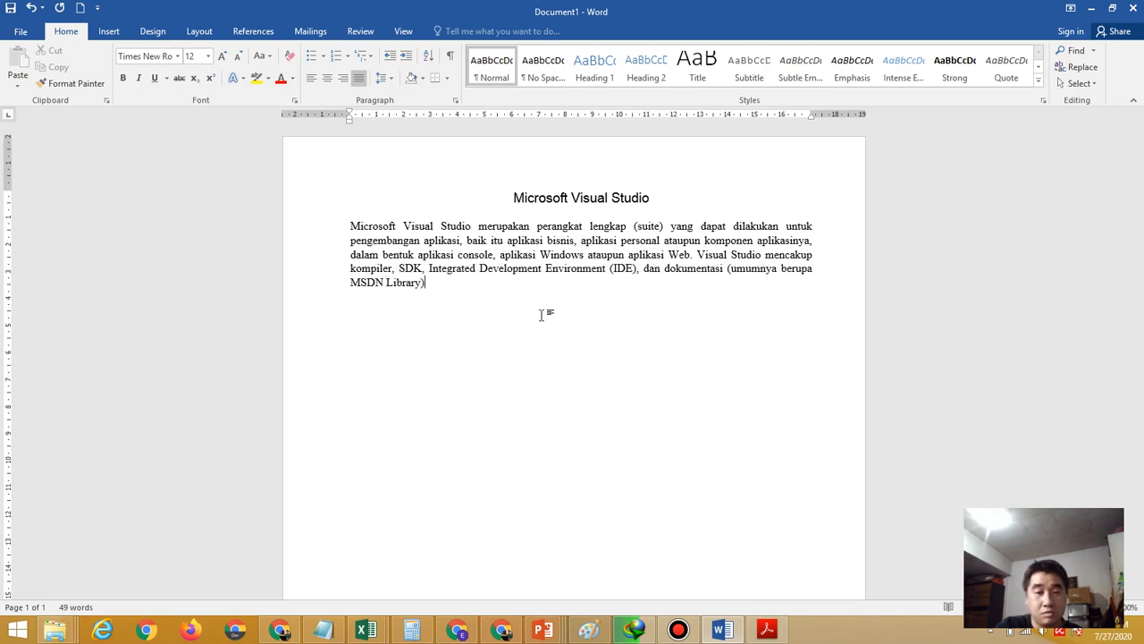
Type '. Kompiler yang dimasukkan ke dalam paket Visual Studio antara lain Visual C++, Visual C#,'
click(760, 631)
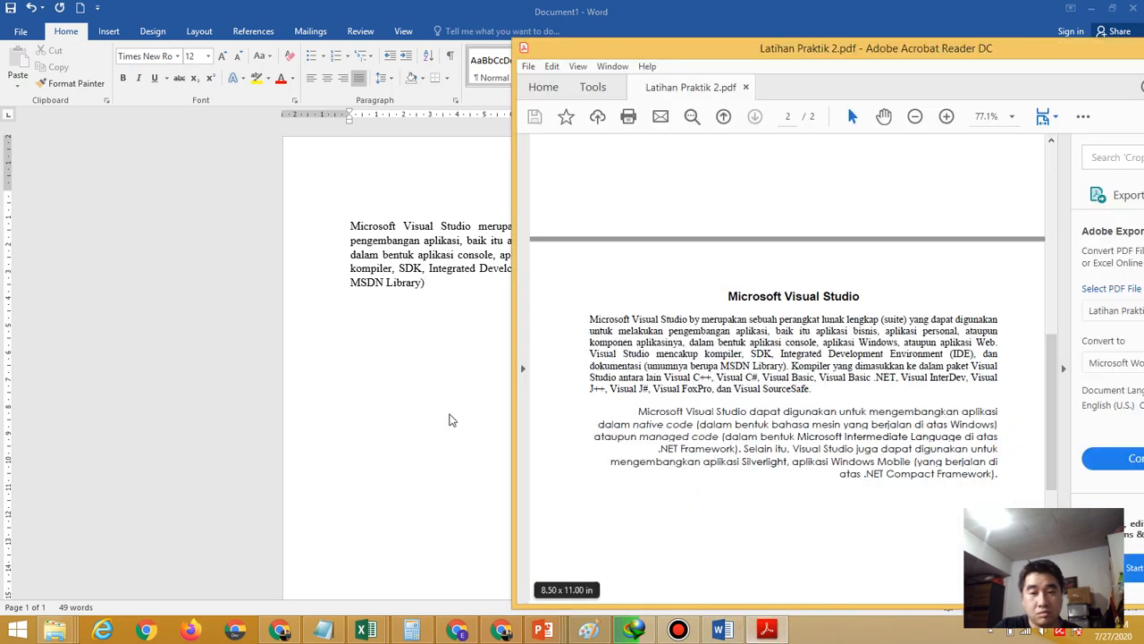
click(450, 418)
text(.)
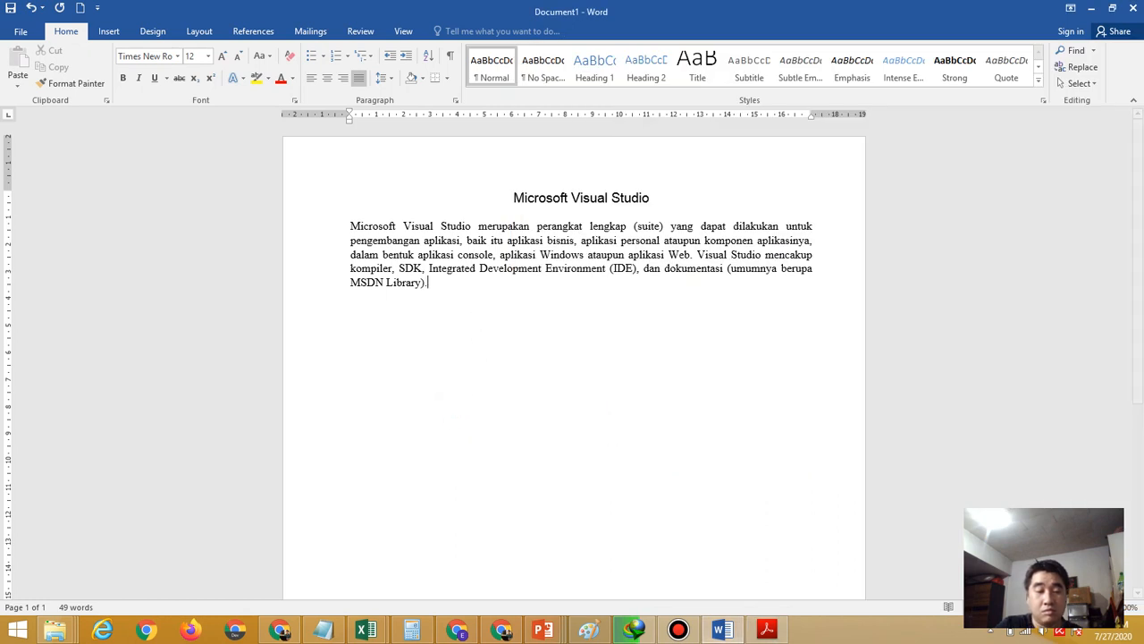
text( Kompiler)
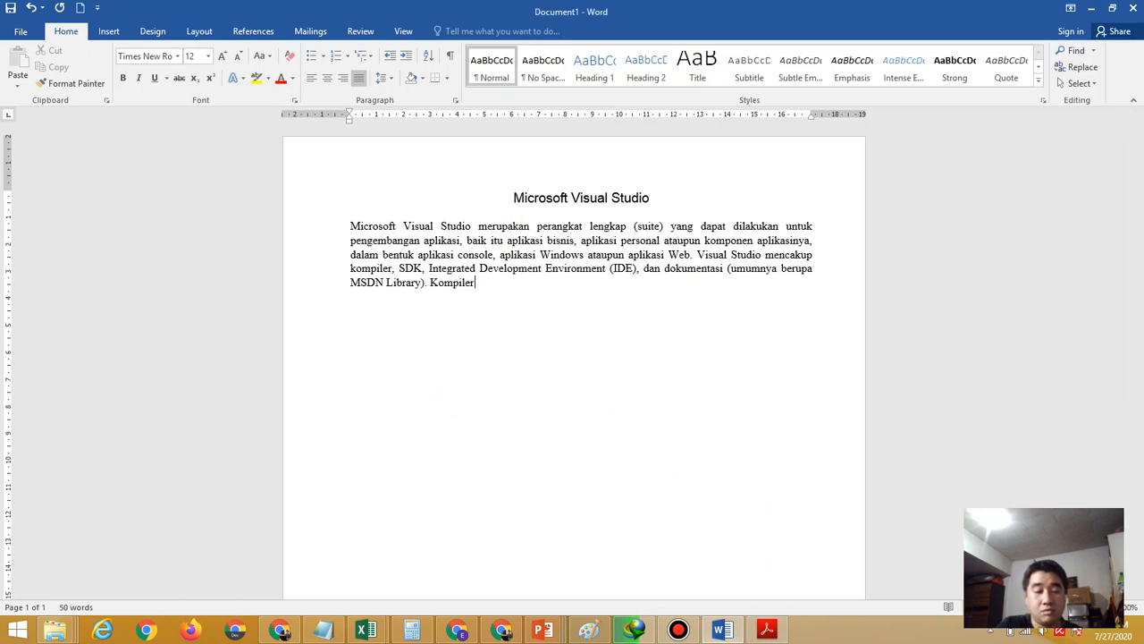
text( yang dimasukkan ke)
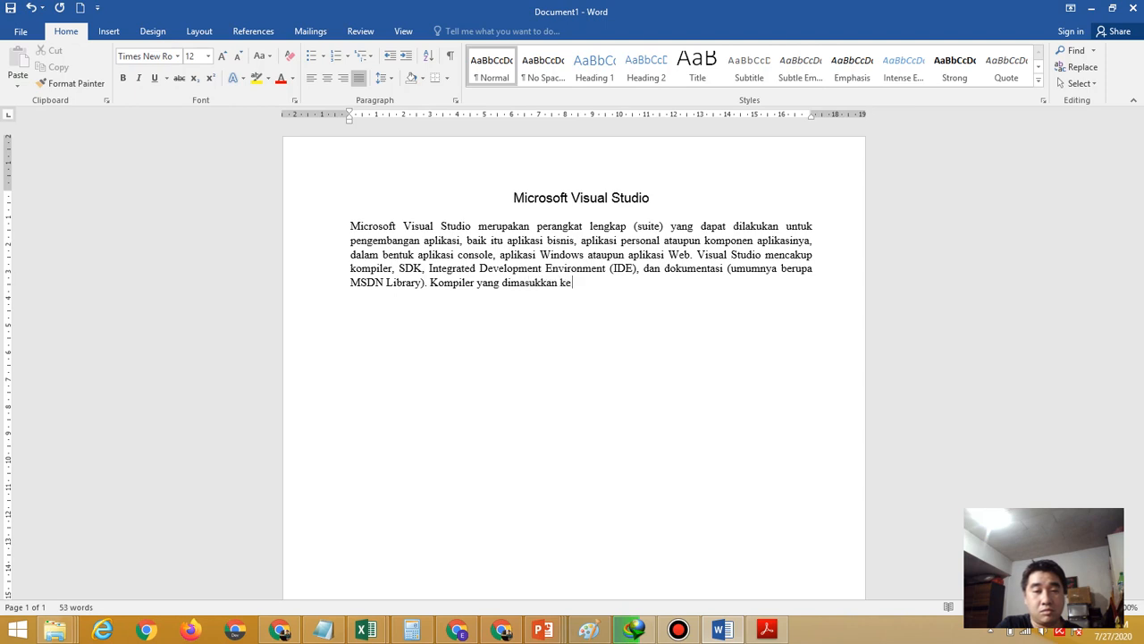
text( dalam)
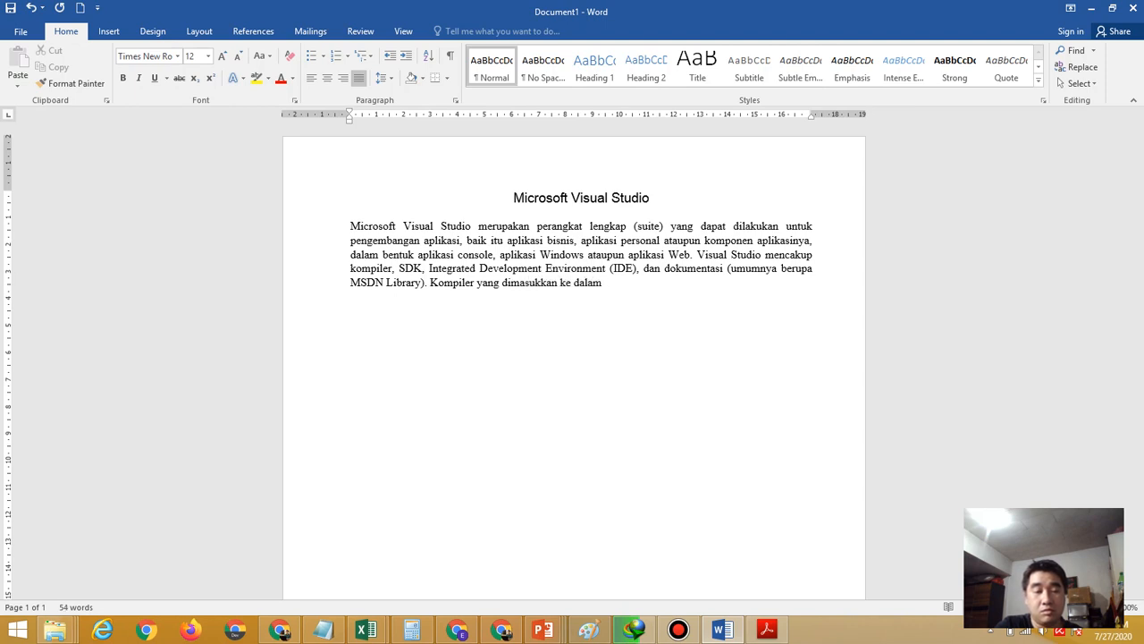
click(765, 630)
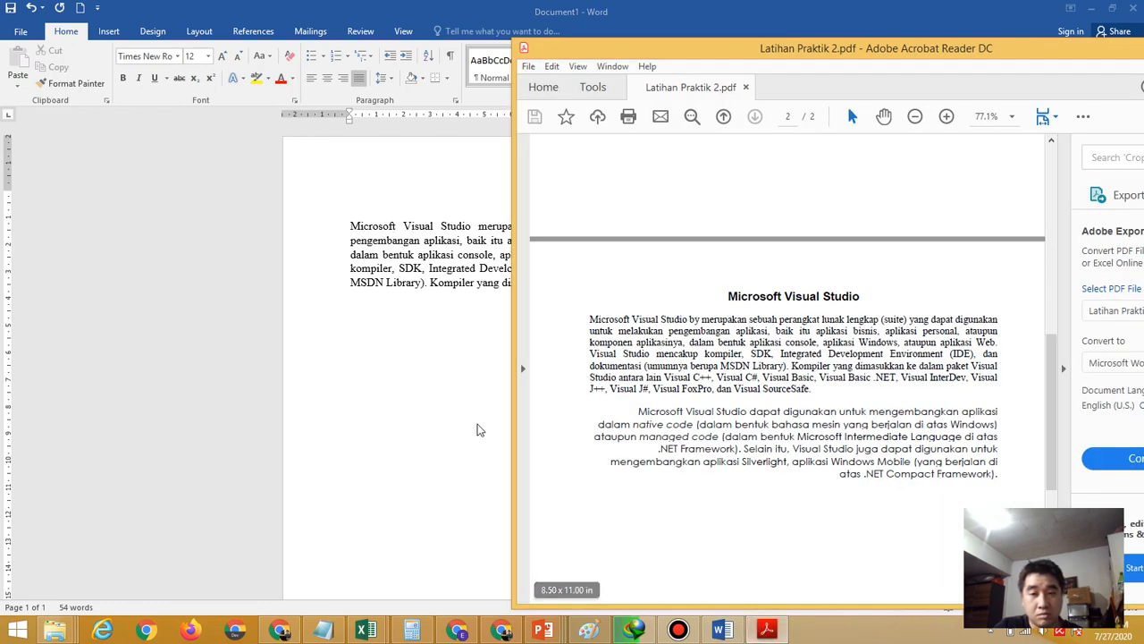
click(447, 412)
text(pak)
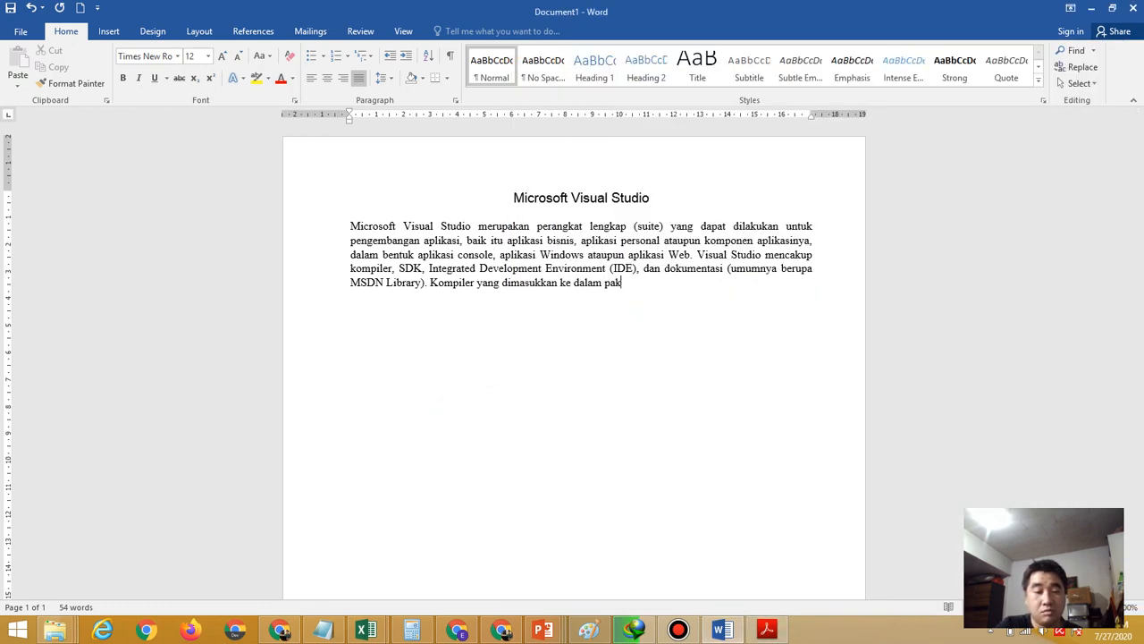
text(et Visual Studio)
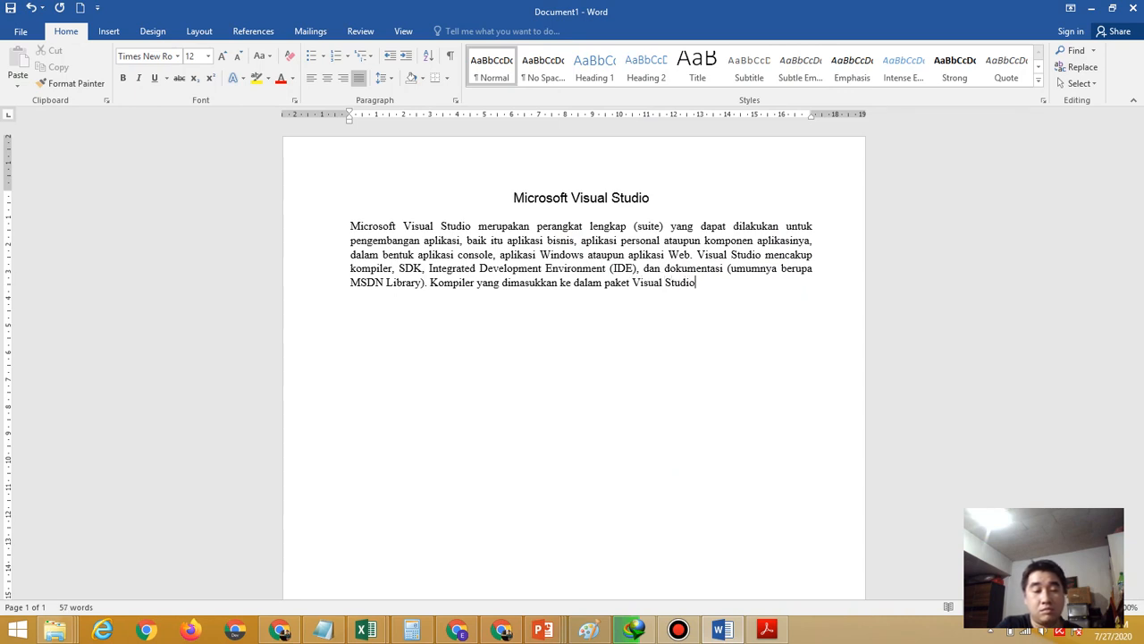
text( antara lain)
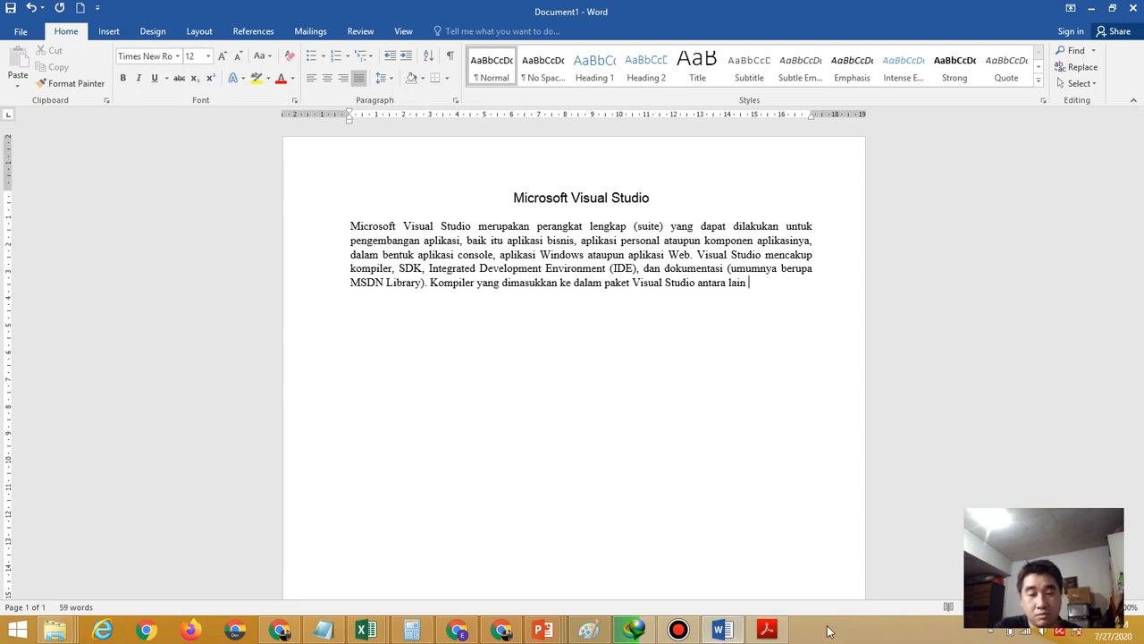
click(764, 632)
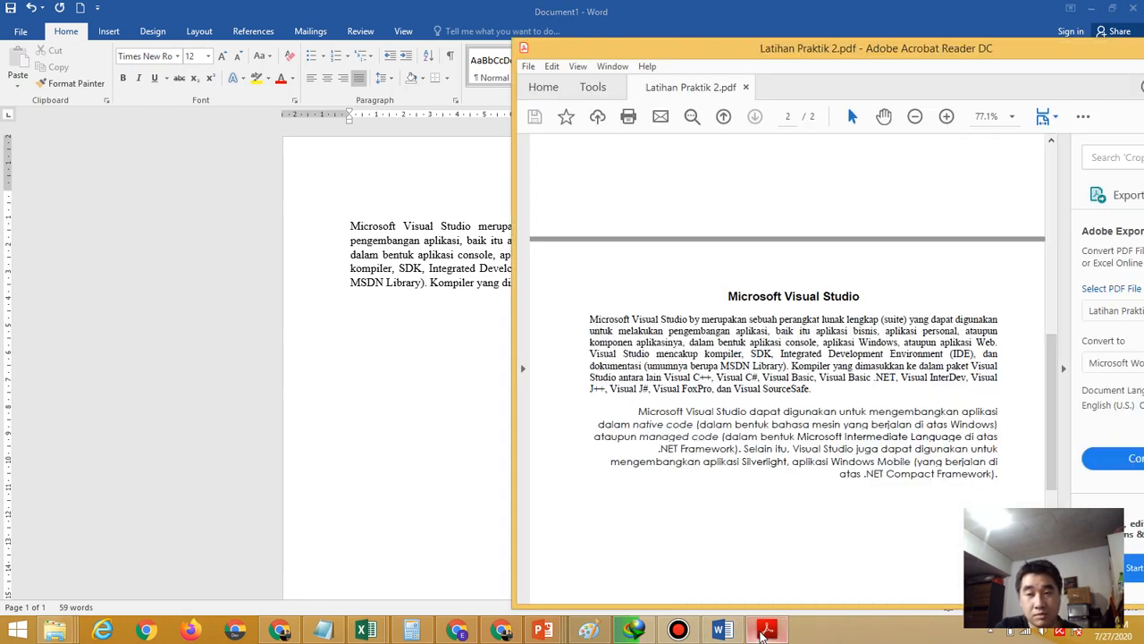
click(458, 482)
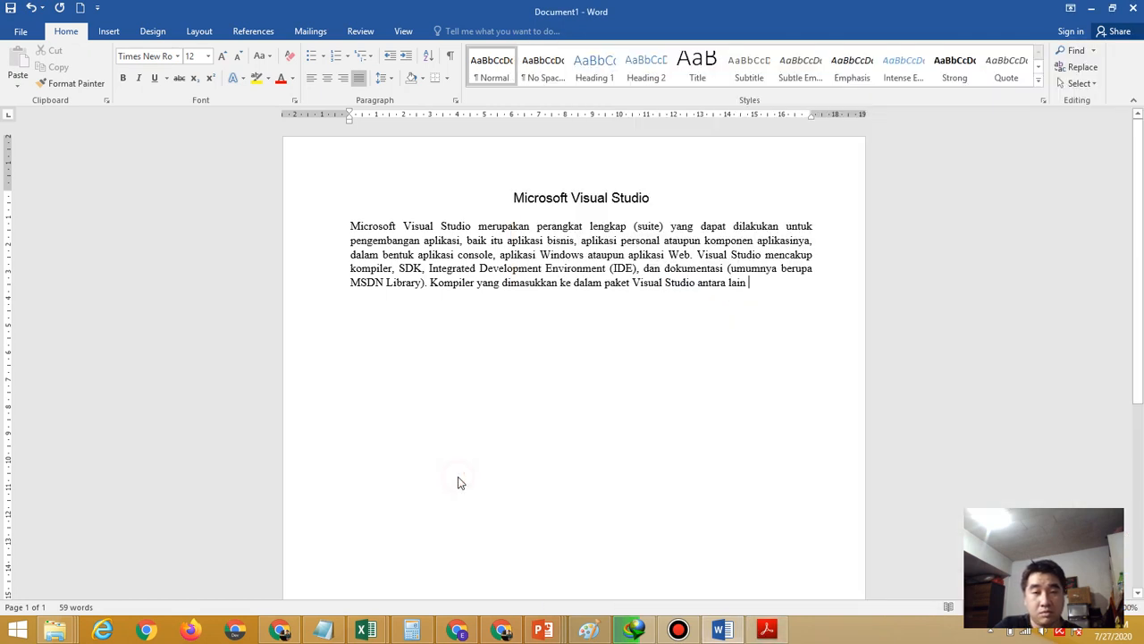
text(Visual )
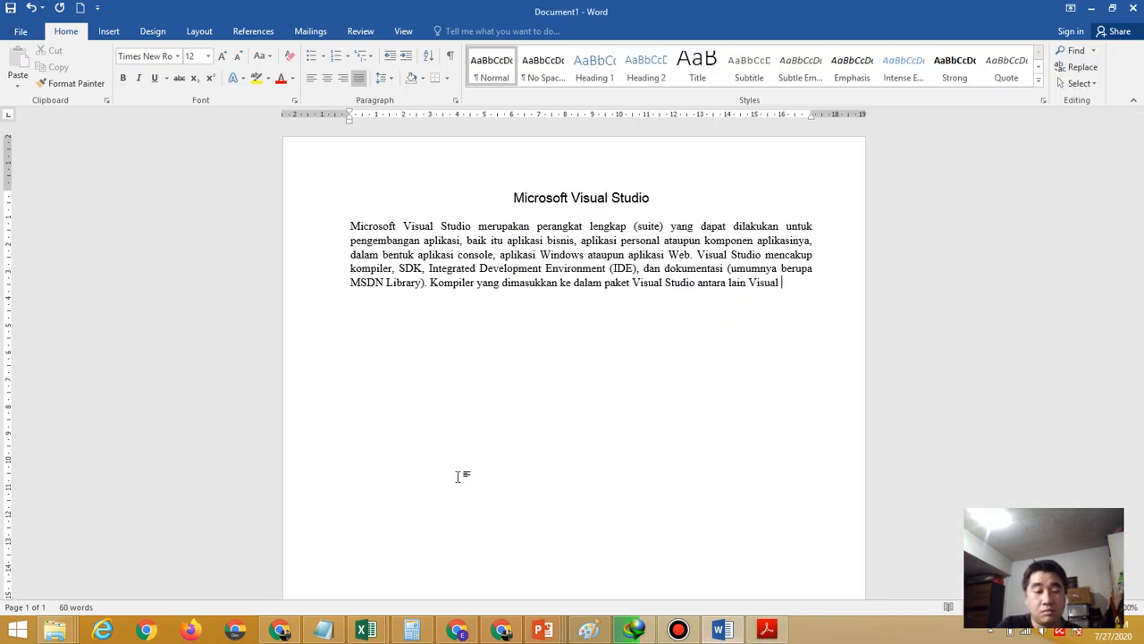
text(C++)
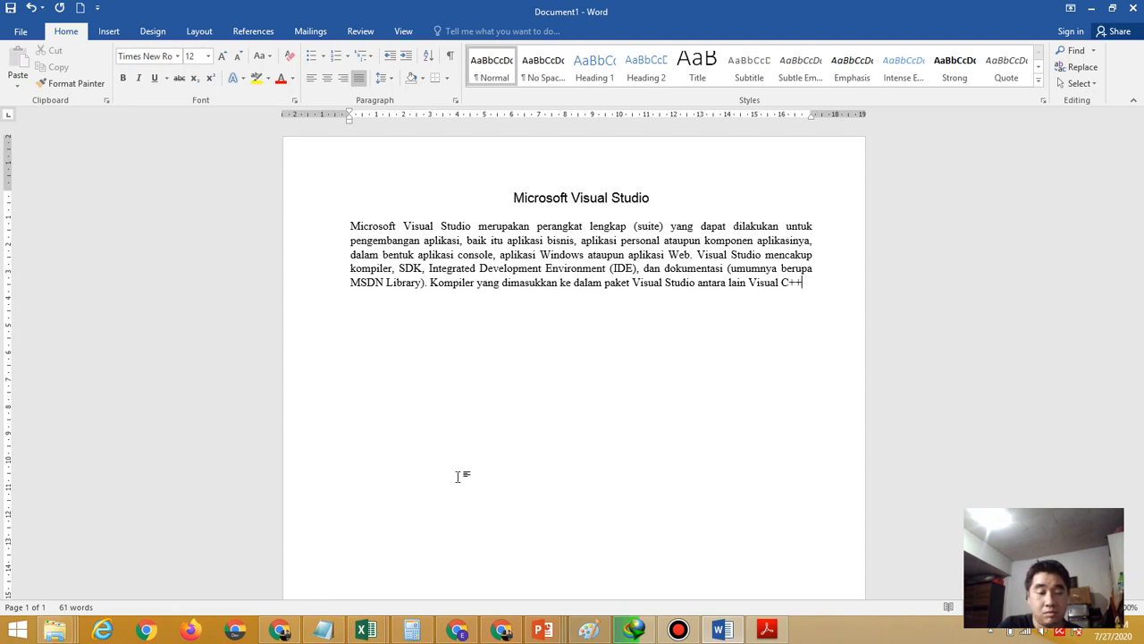
text(, Vis)
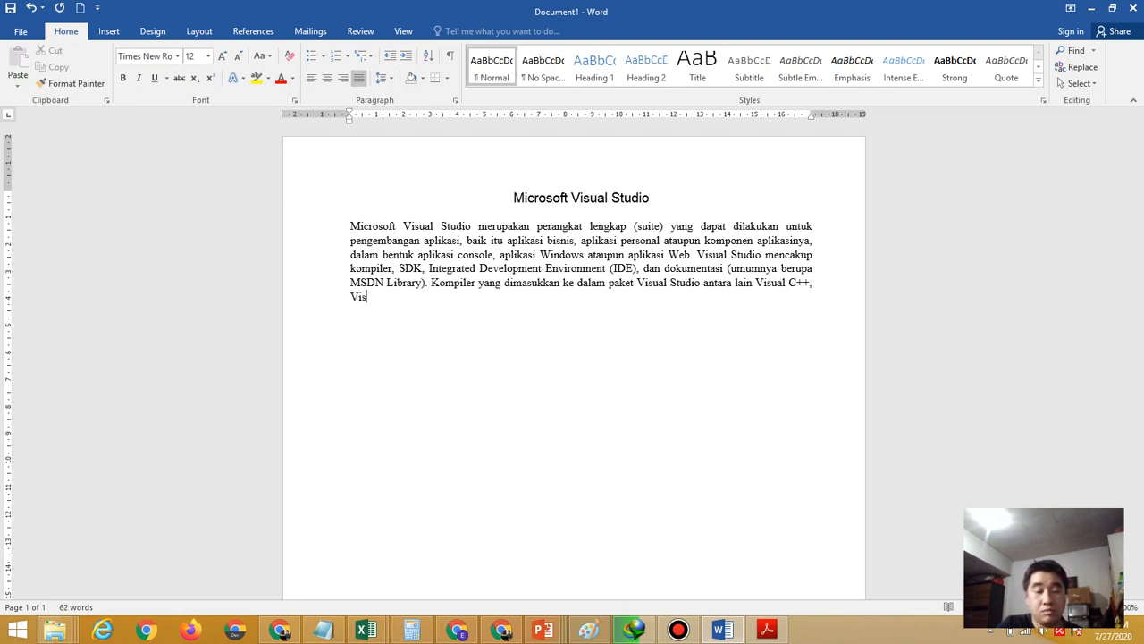
text(ual C)
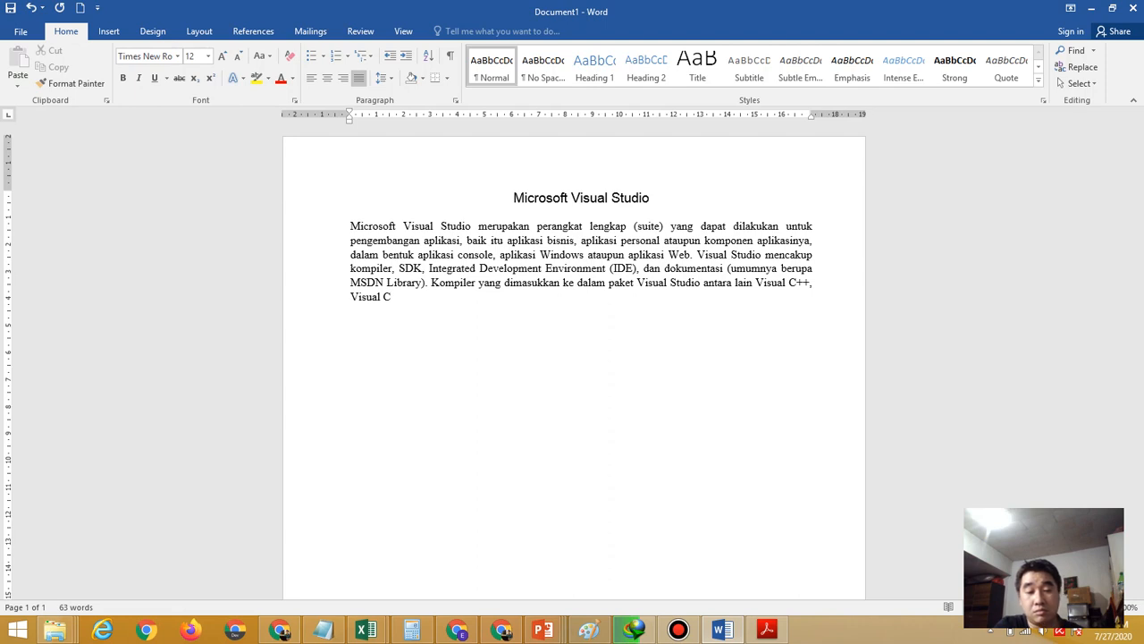
text(#)
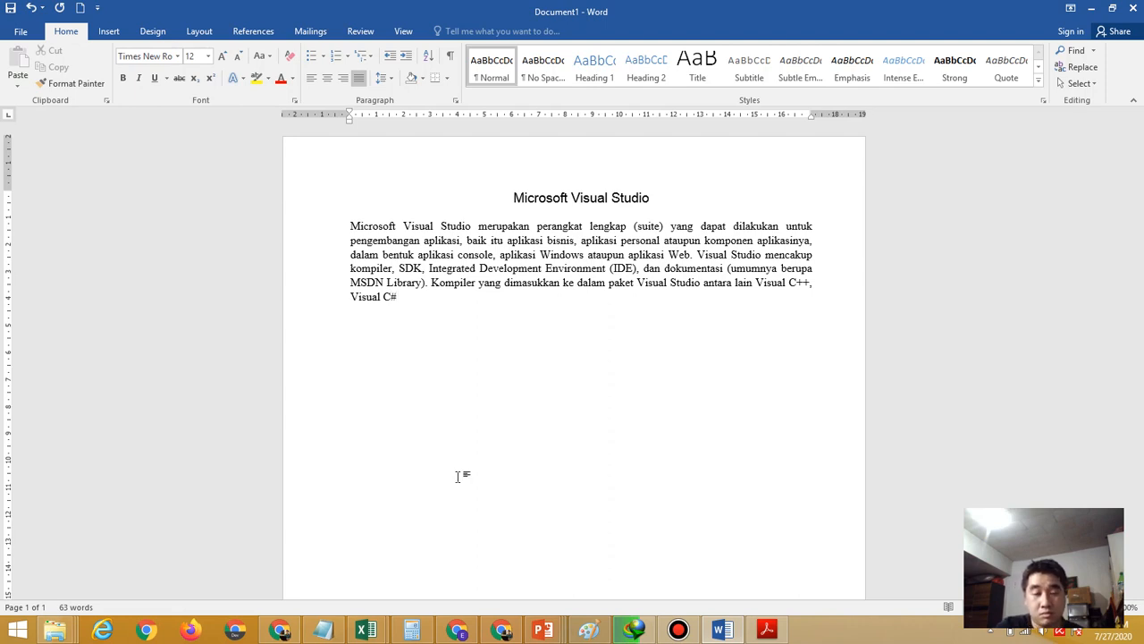
text(,)
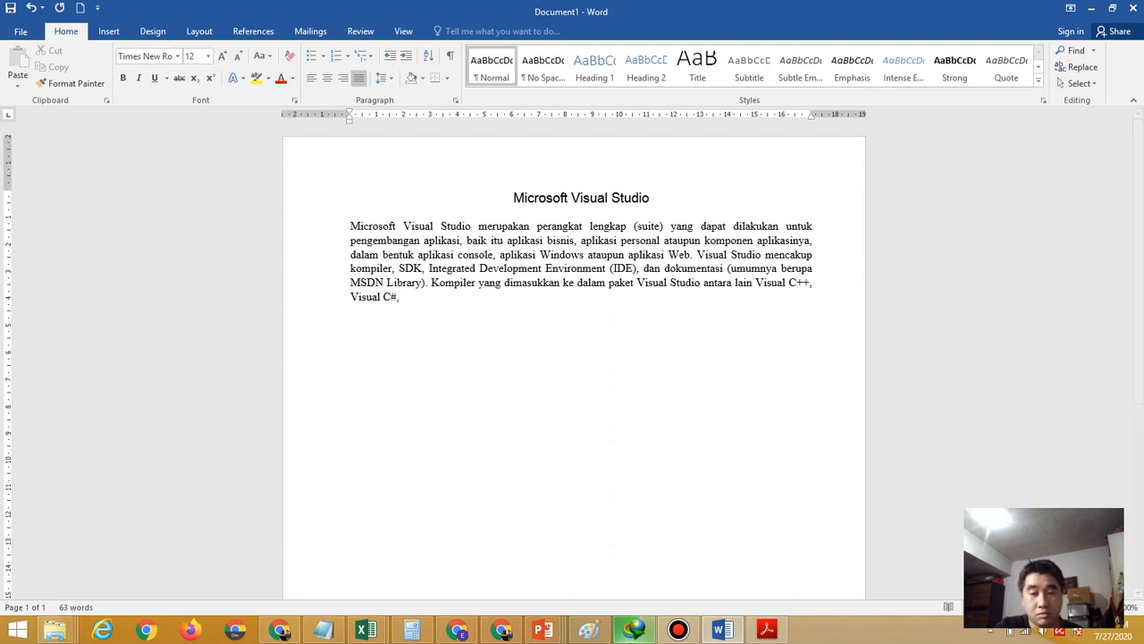
click(769, 632)
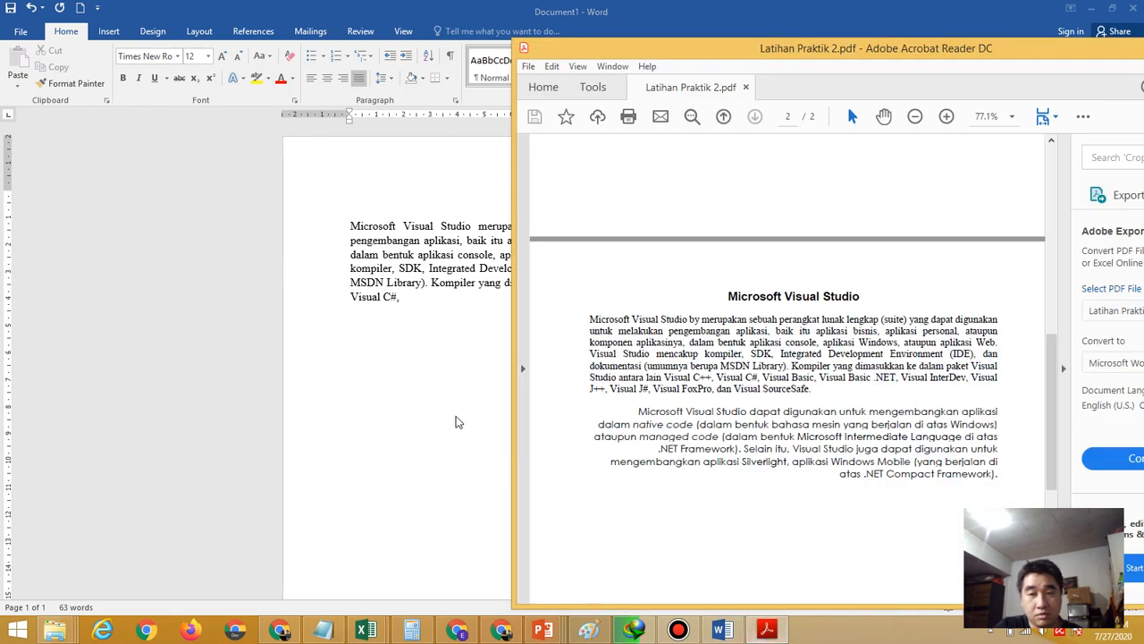
click(447, 306)
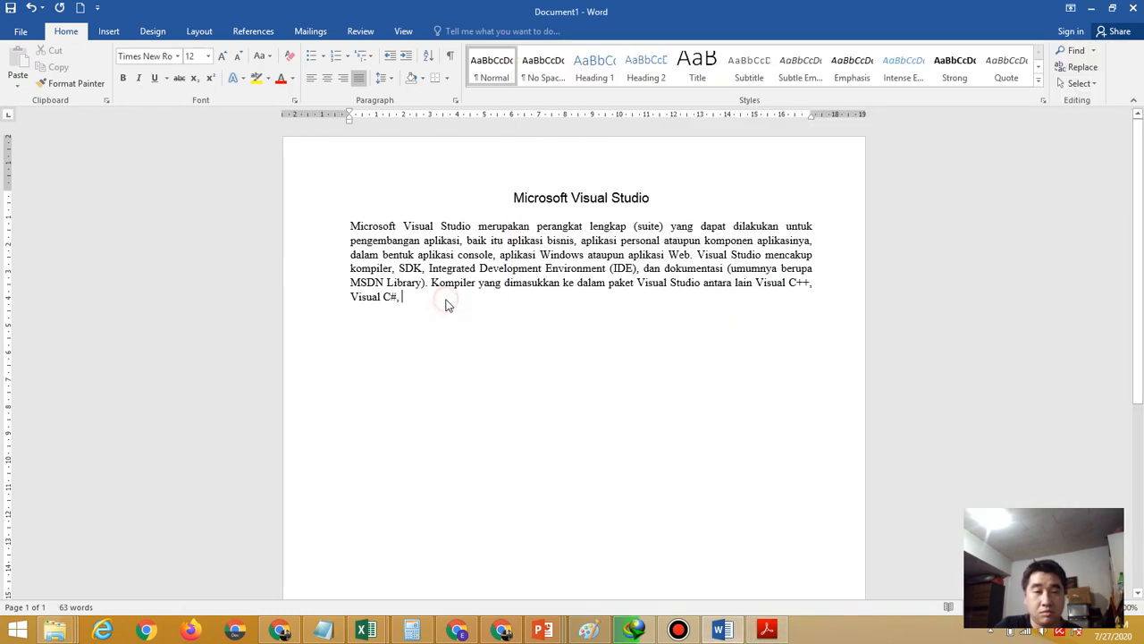
Add 'Visual Basic, Visual Basic.Net, Visual InterDev, Visual' to the list, fixing InterDEV's capitalisation
text(Visual)
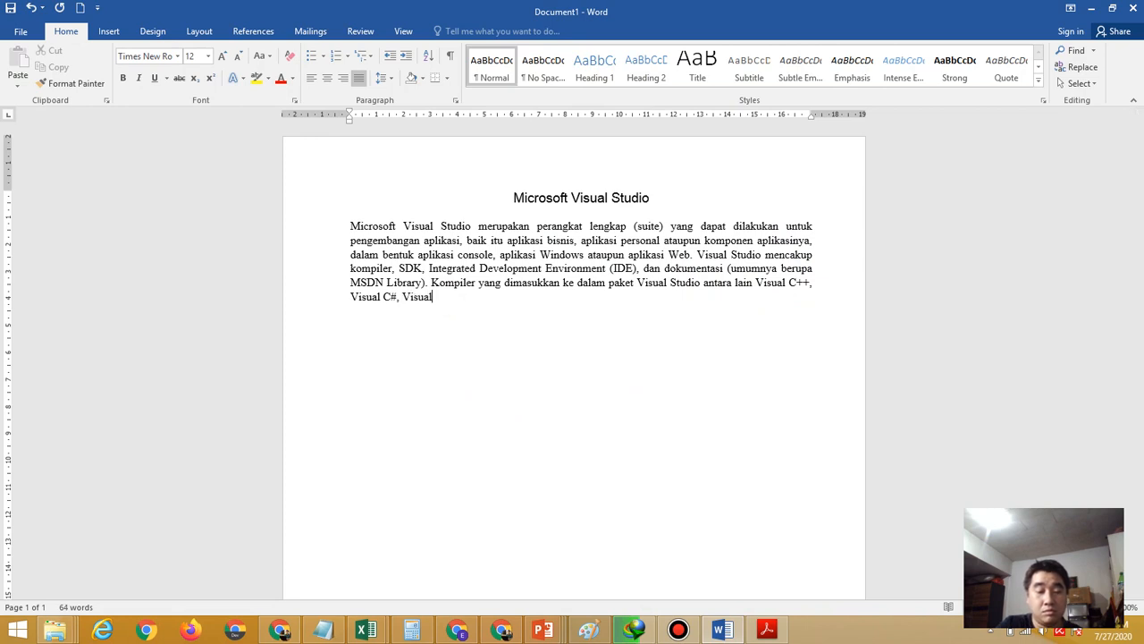
text( Basic,)
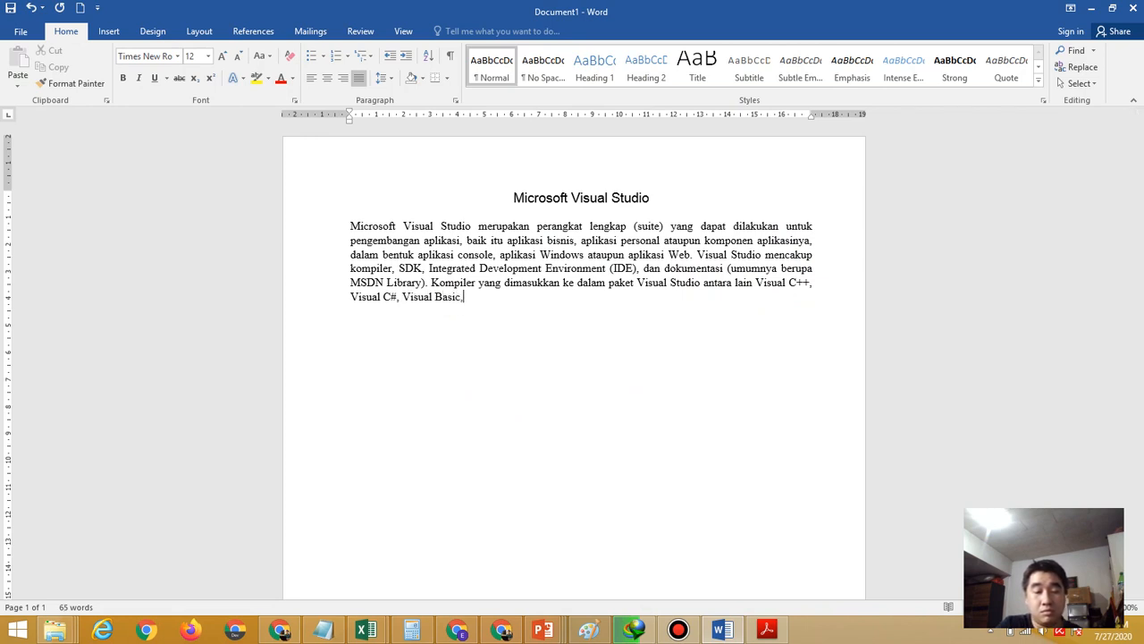
text( Visual Basic)
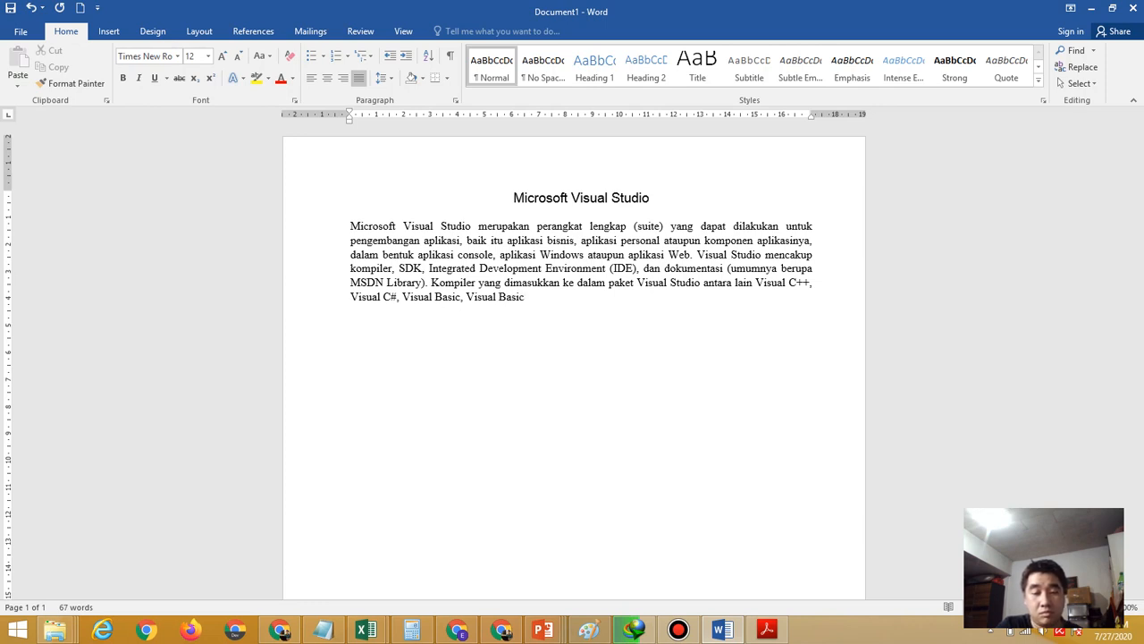
text(.Net,)
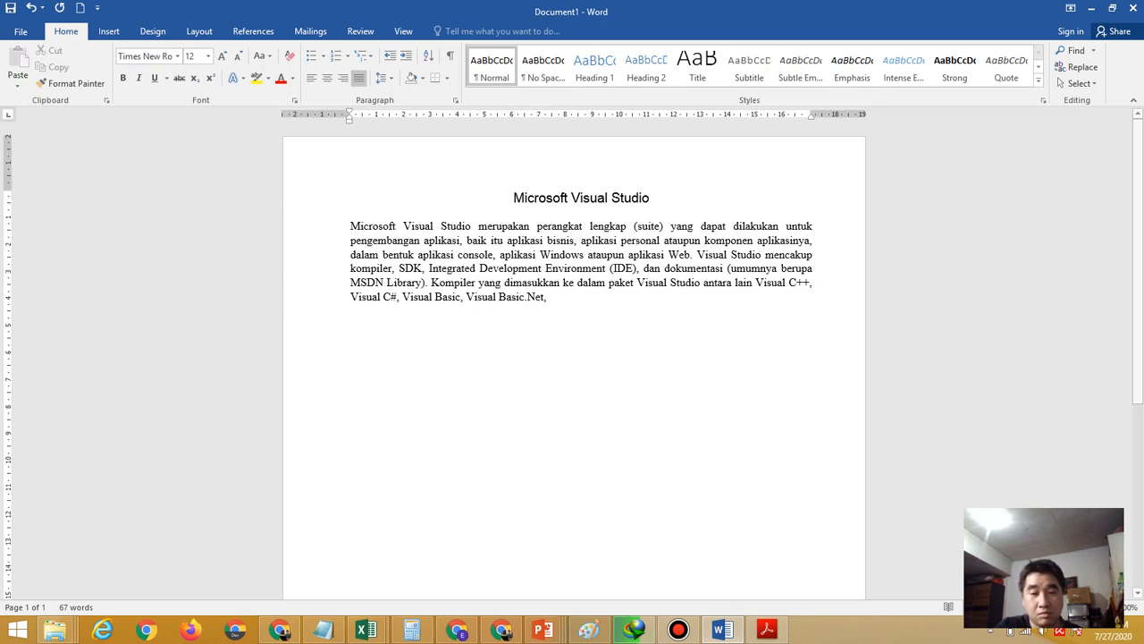
click(767, 630)
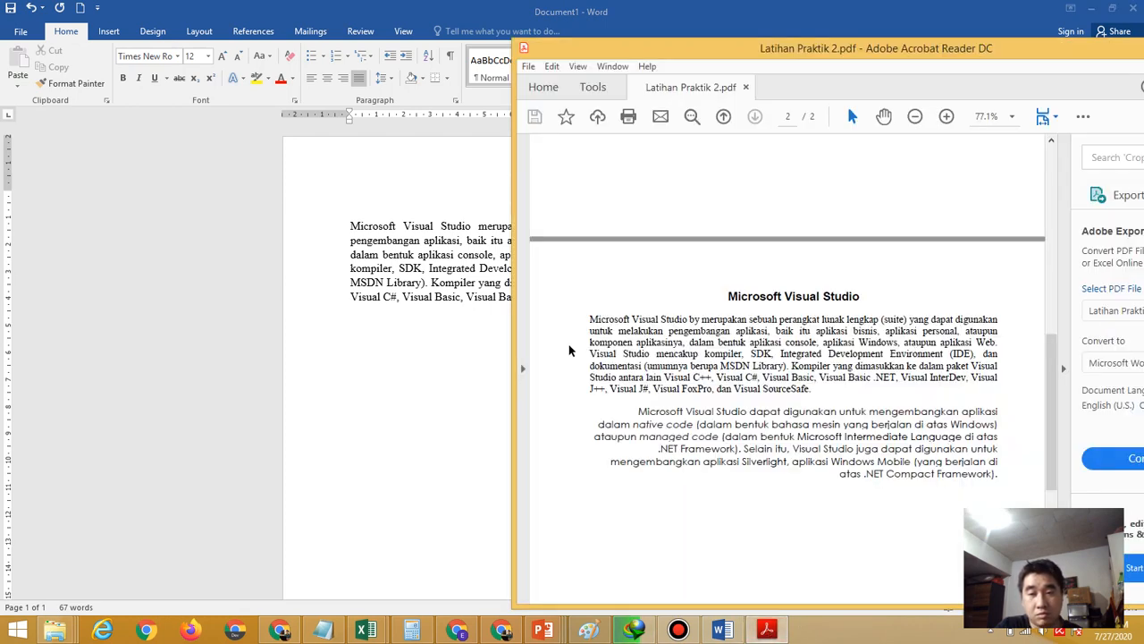
click(445, 358)
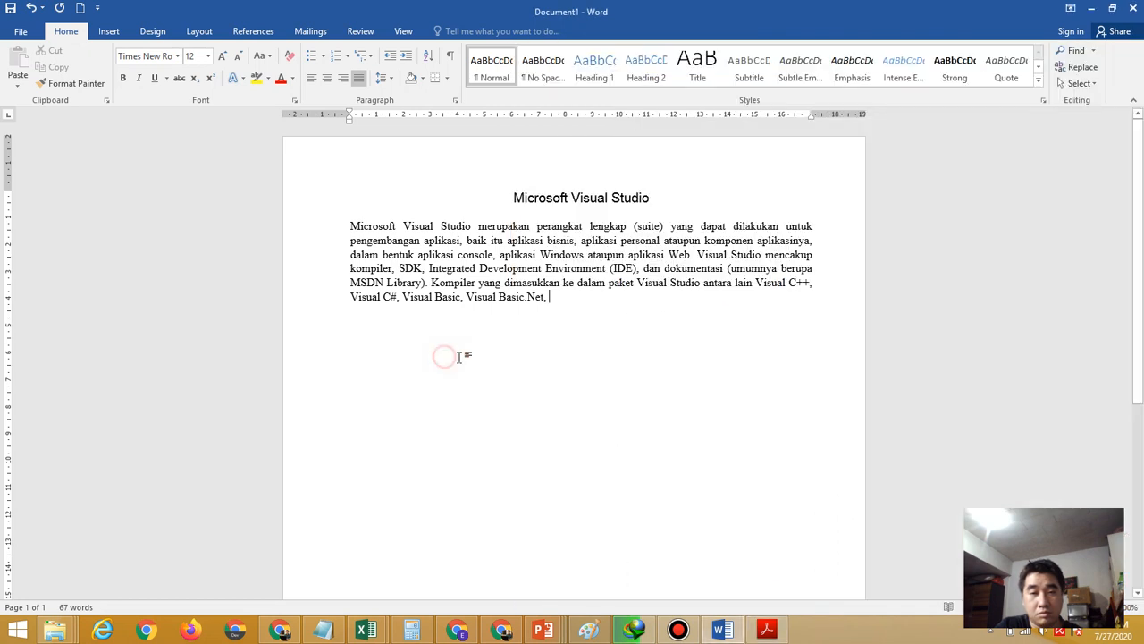
text(Visu)
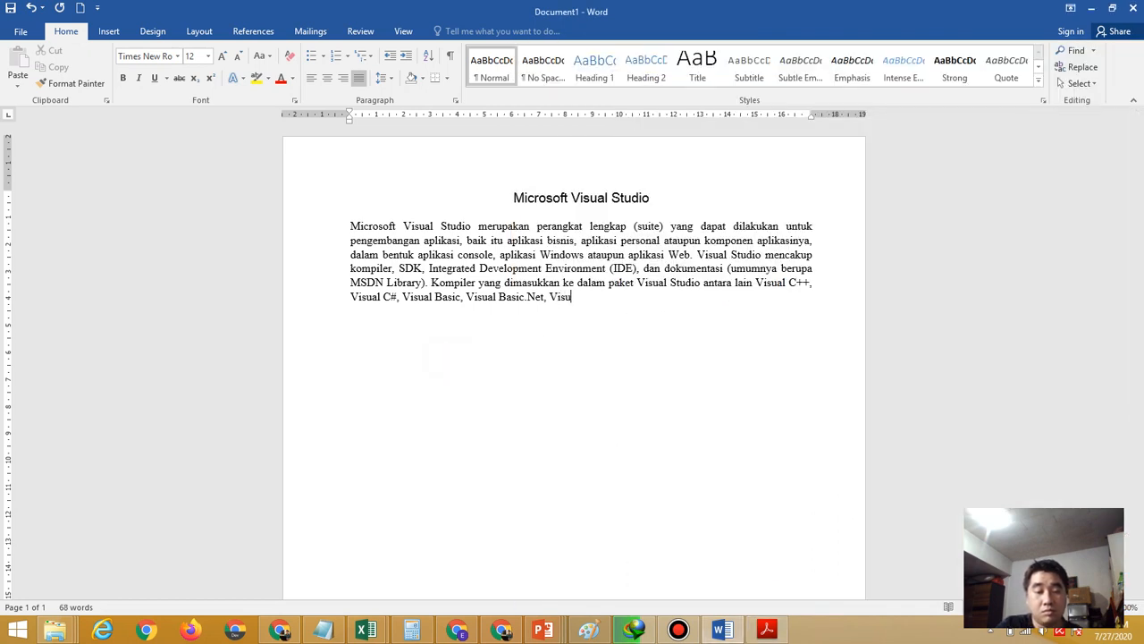
text(al Inter)
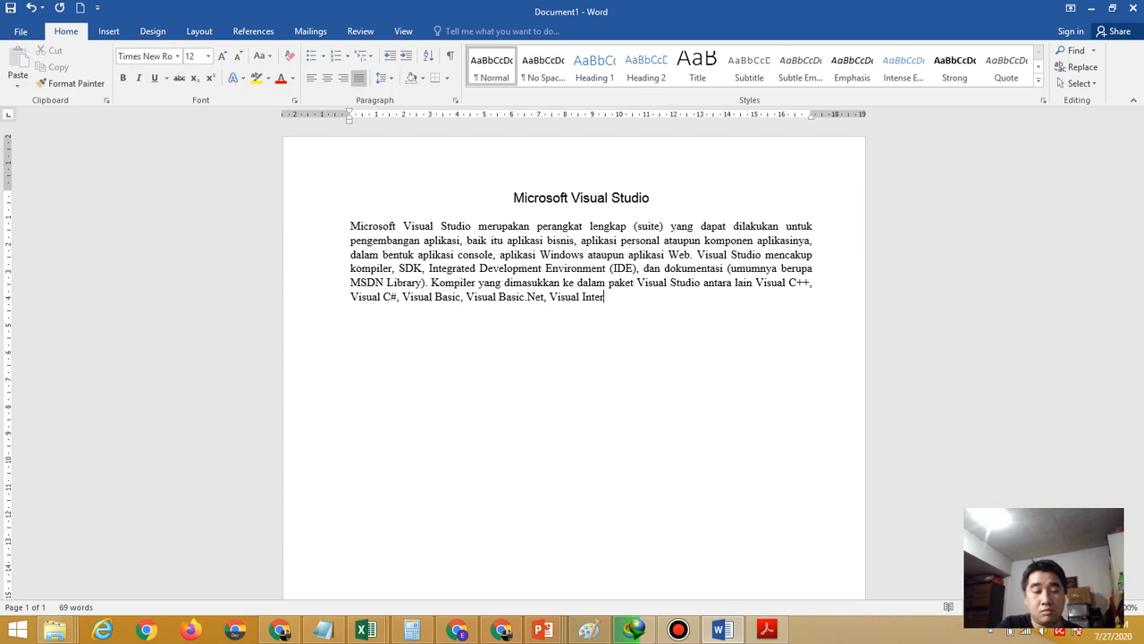
text(DEV,)
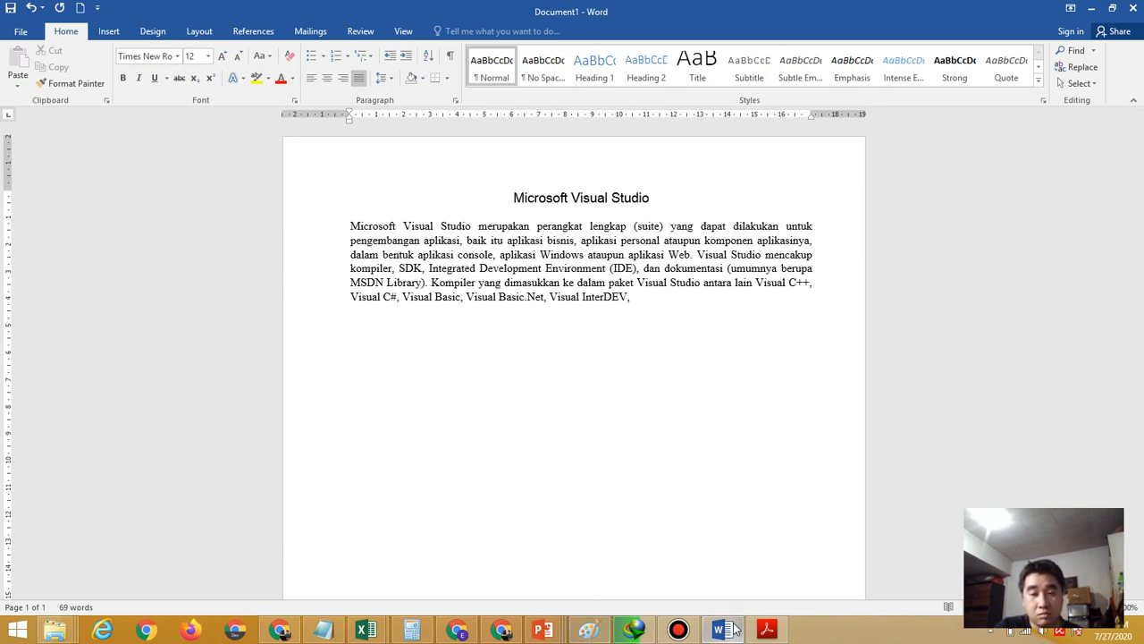
click(762, 631)
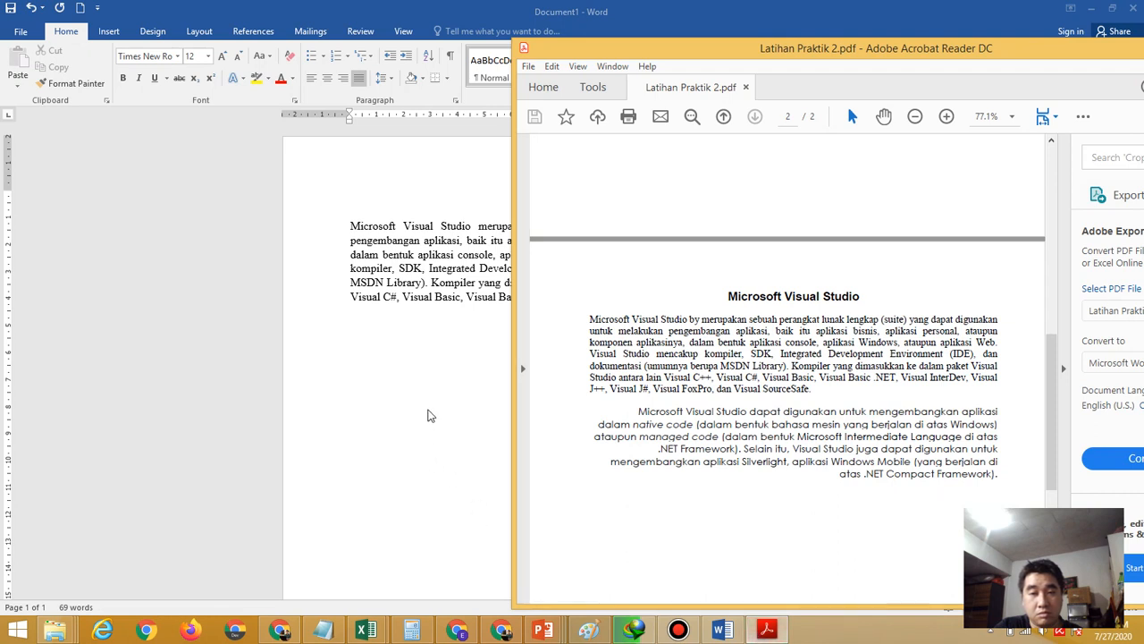
click(426, 411)
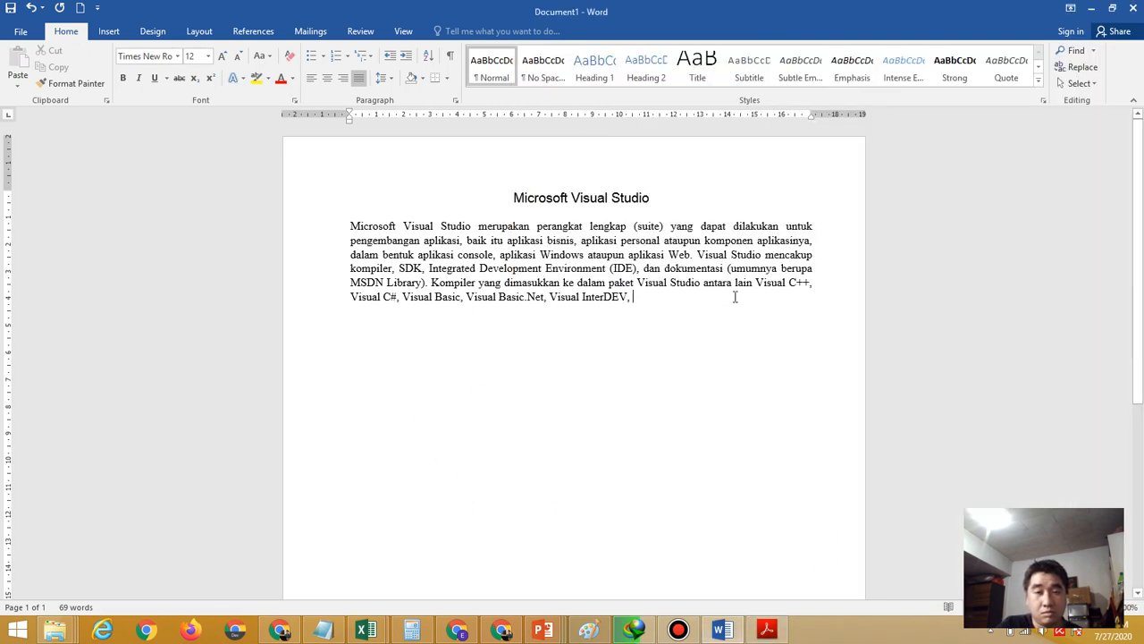
key(BackSpace)
key(BackSpace)
key(BackSpace)
key(BackSpace)
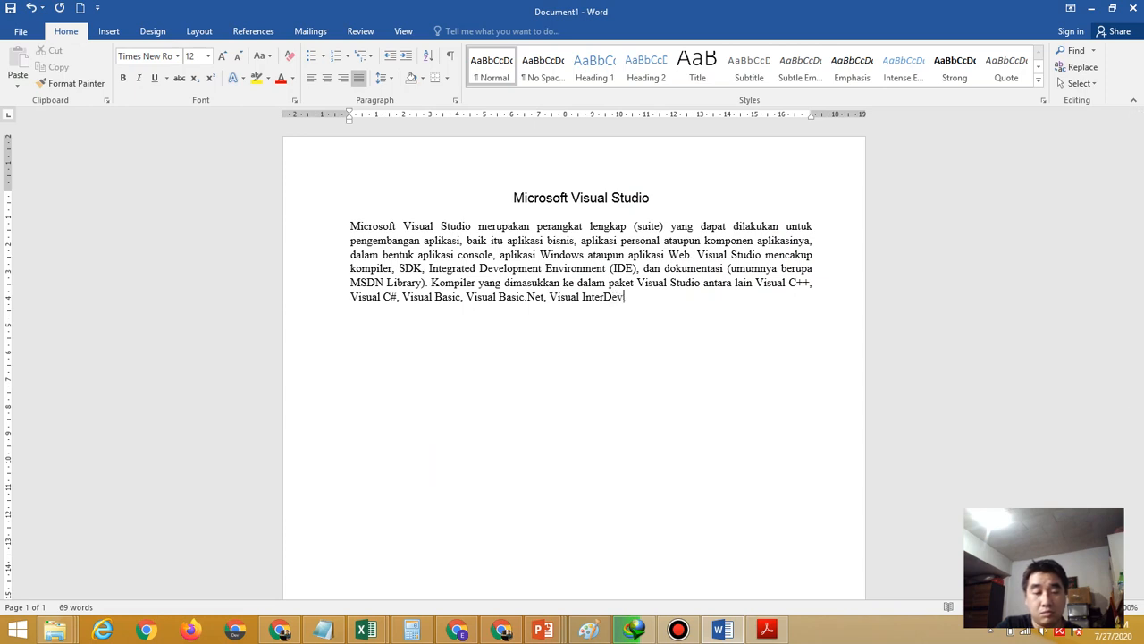
text(ev, Visual J++,)
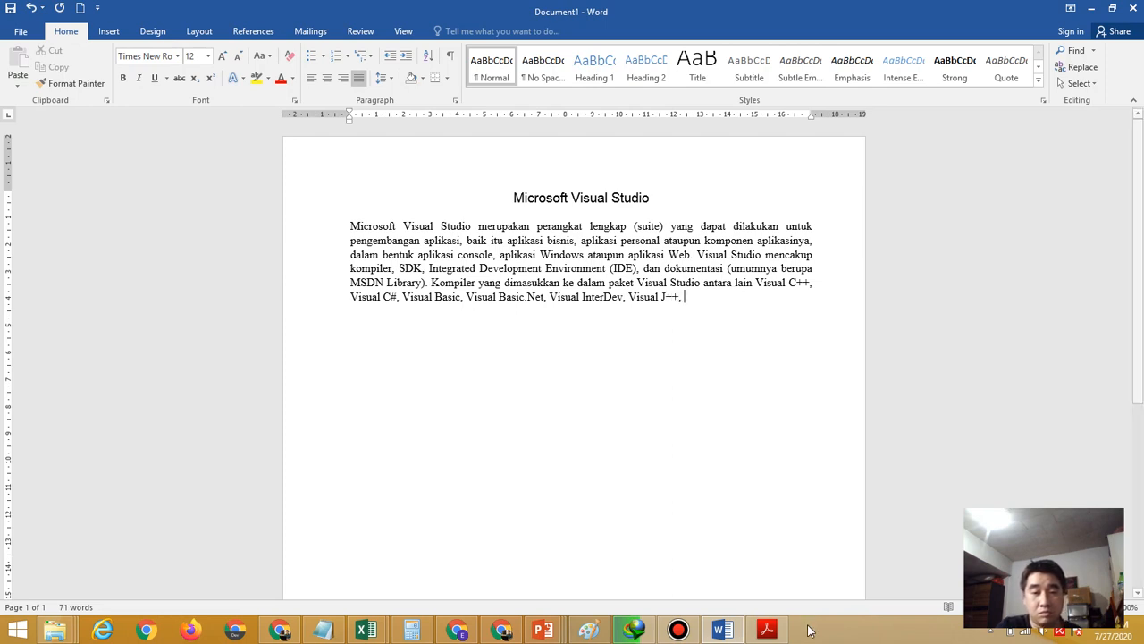
click(776, 631)
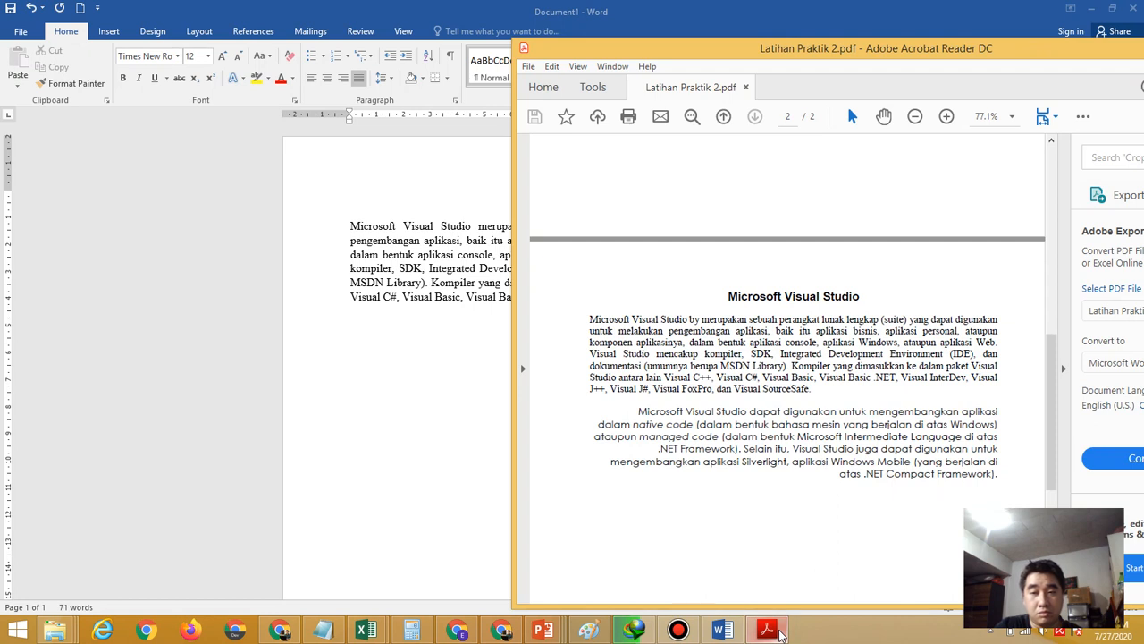
Type 'Visual Fox Pro, dan Visual SourceSafe.', joining 'Source Safe' into one word
click(365, 410)
text(Visual InterDev, Visual J++, V)
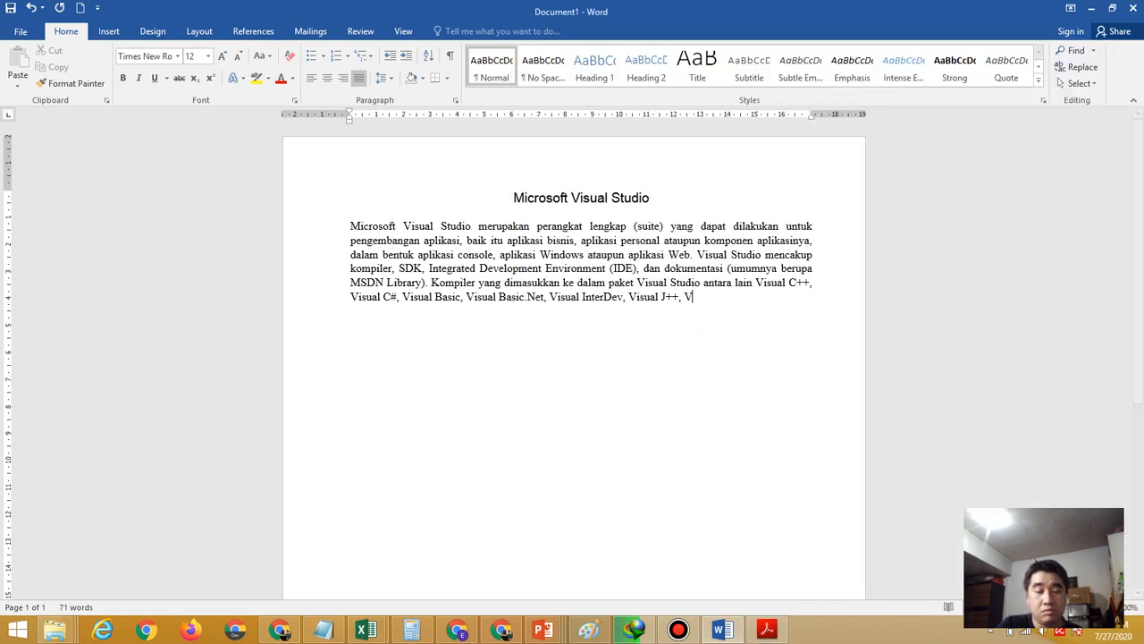
text(isual Fox Pro,)
click(758, 631)
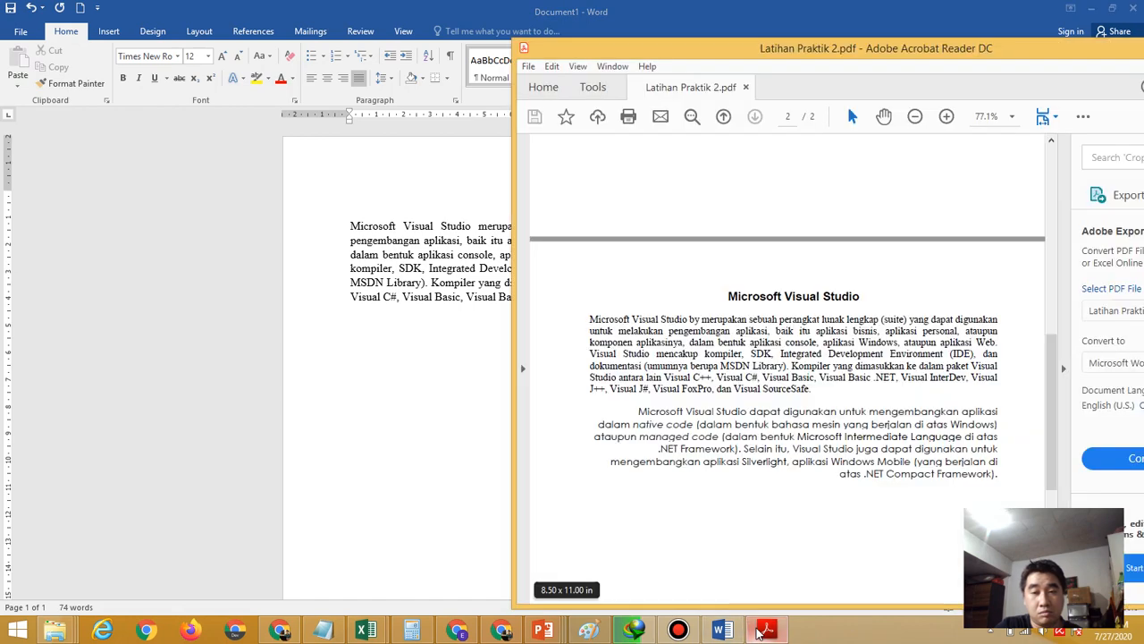
click(459, 445)
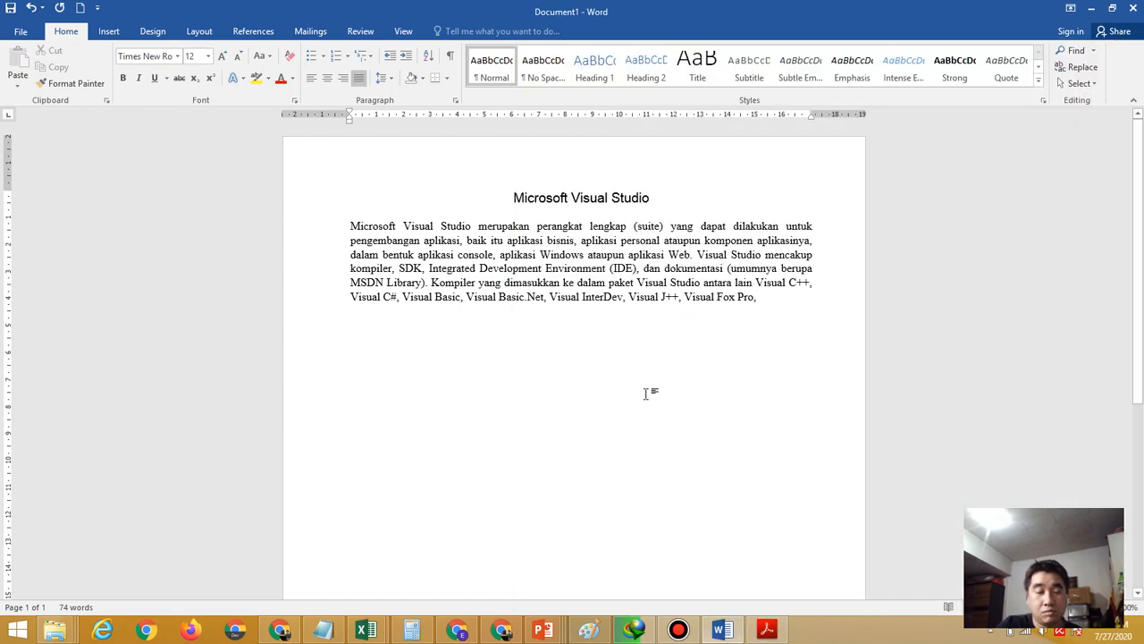
text(dan Visu)
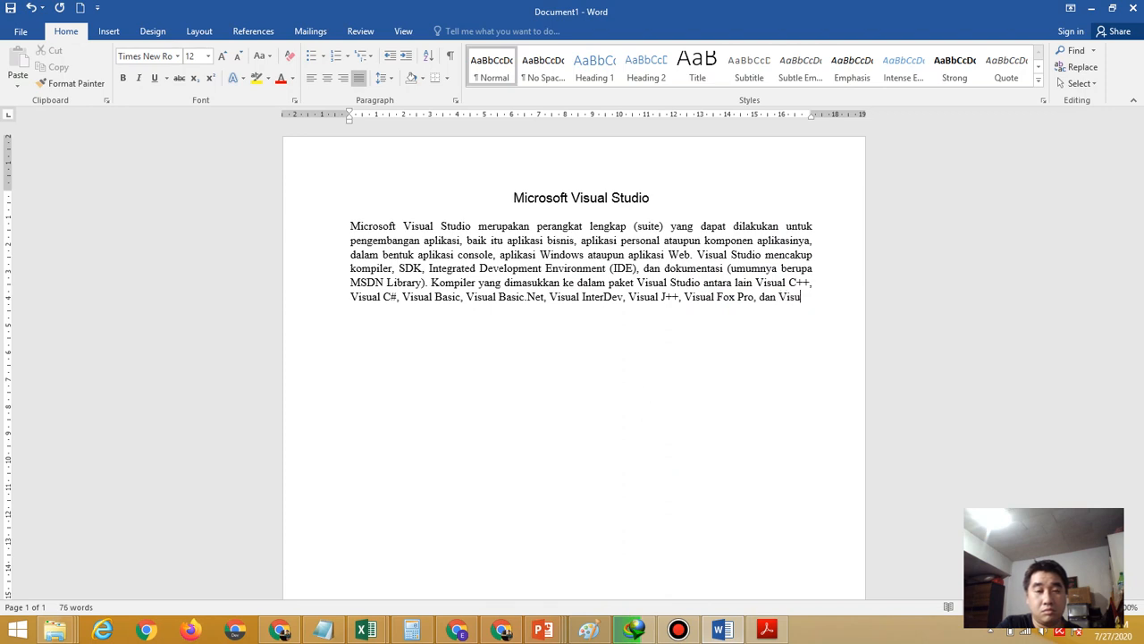
text(al Source Safe)
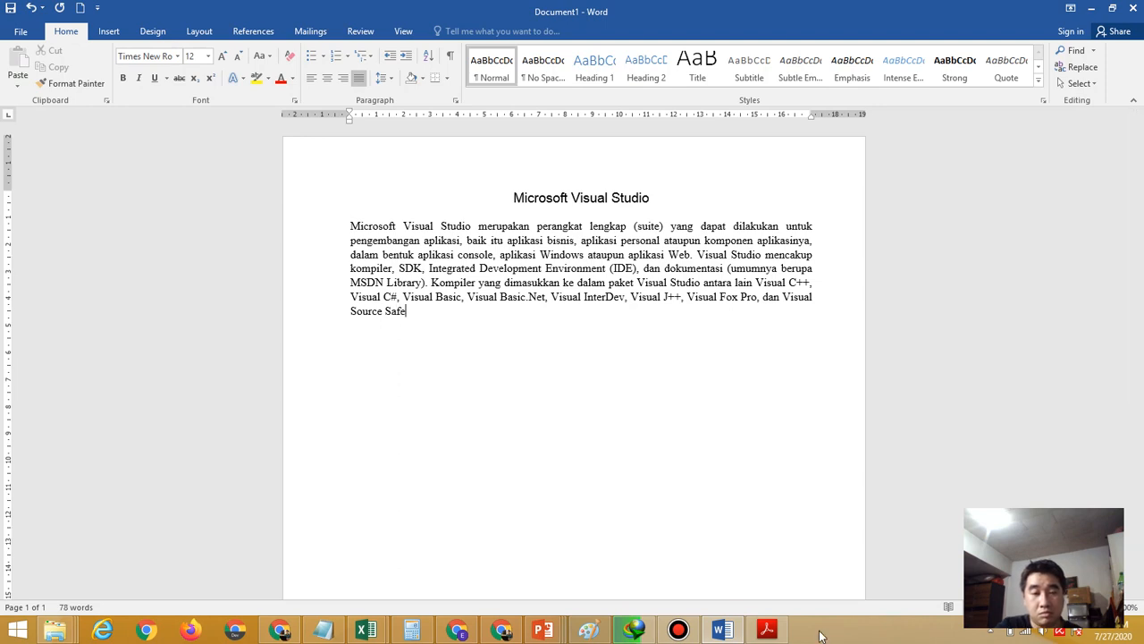
click(767, 631)
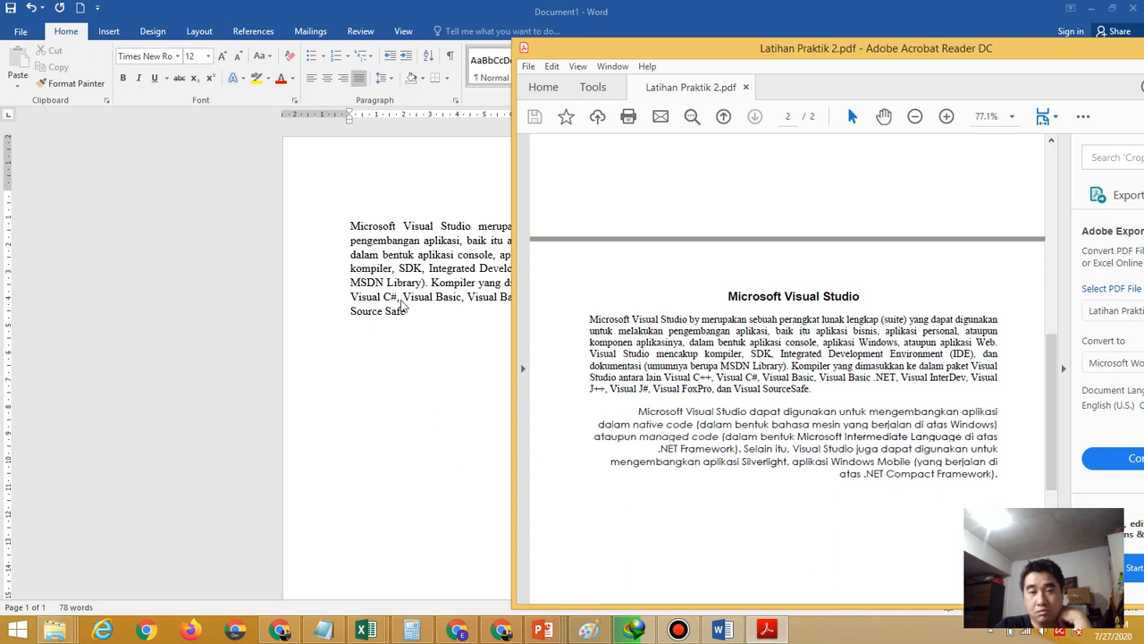
click(382, 315)
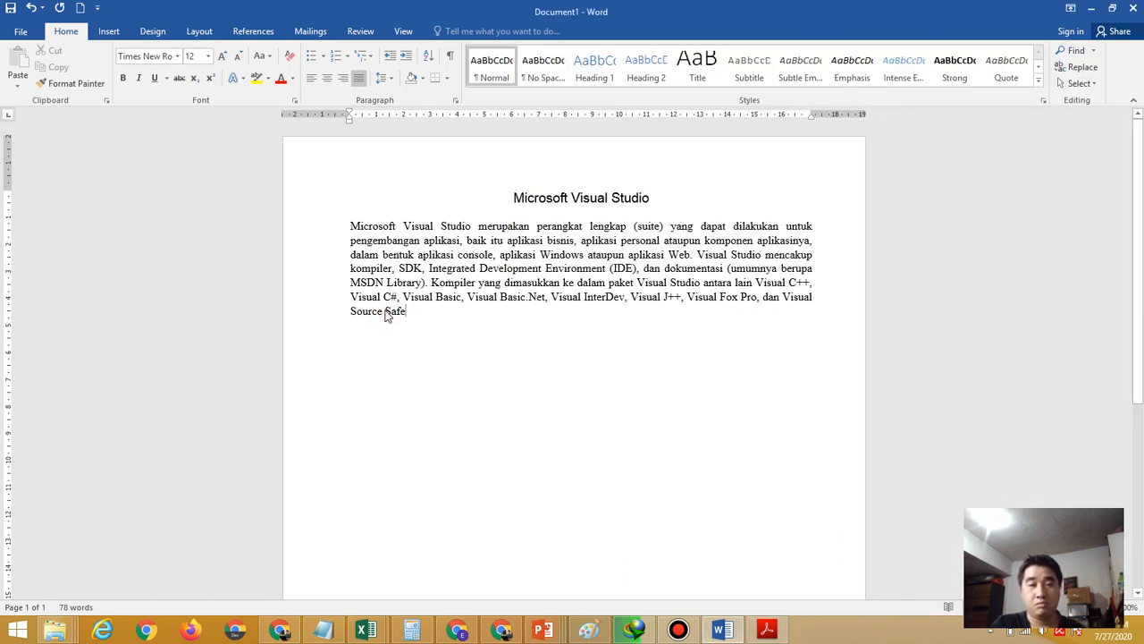
click(385, 310)
key(BackSpace)
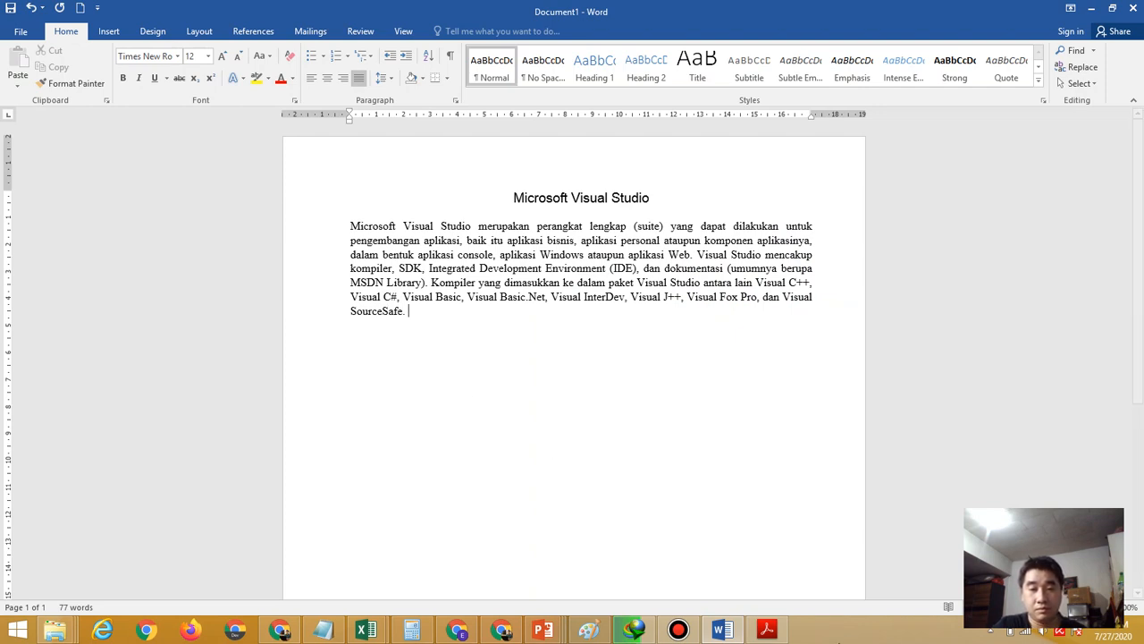
click(776, 631)
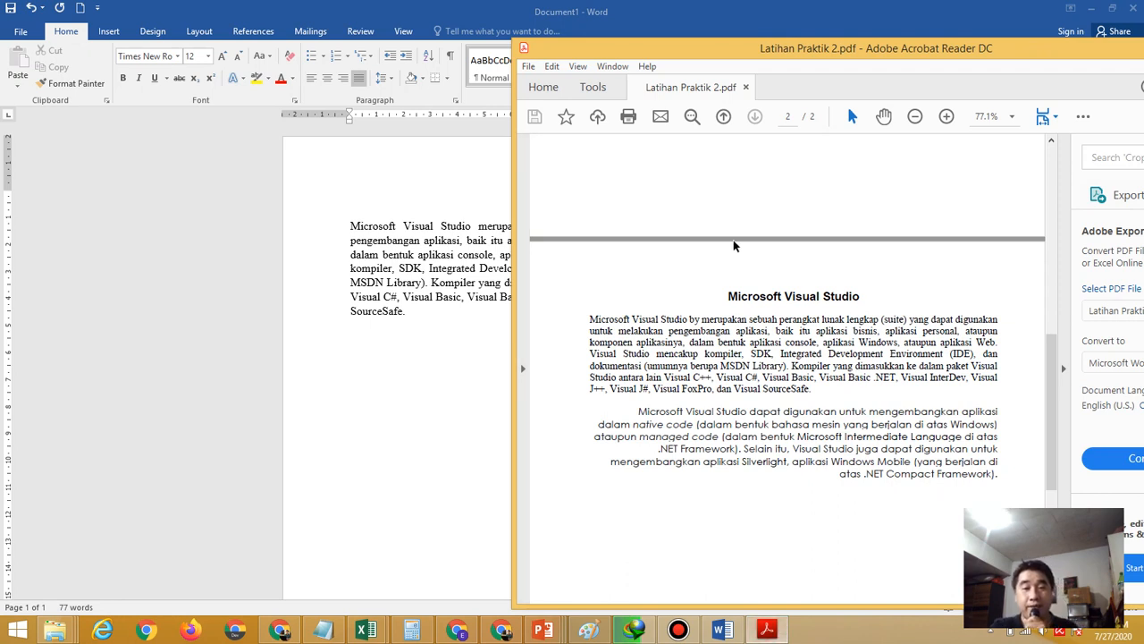
click(430, 329)
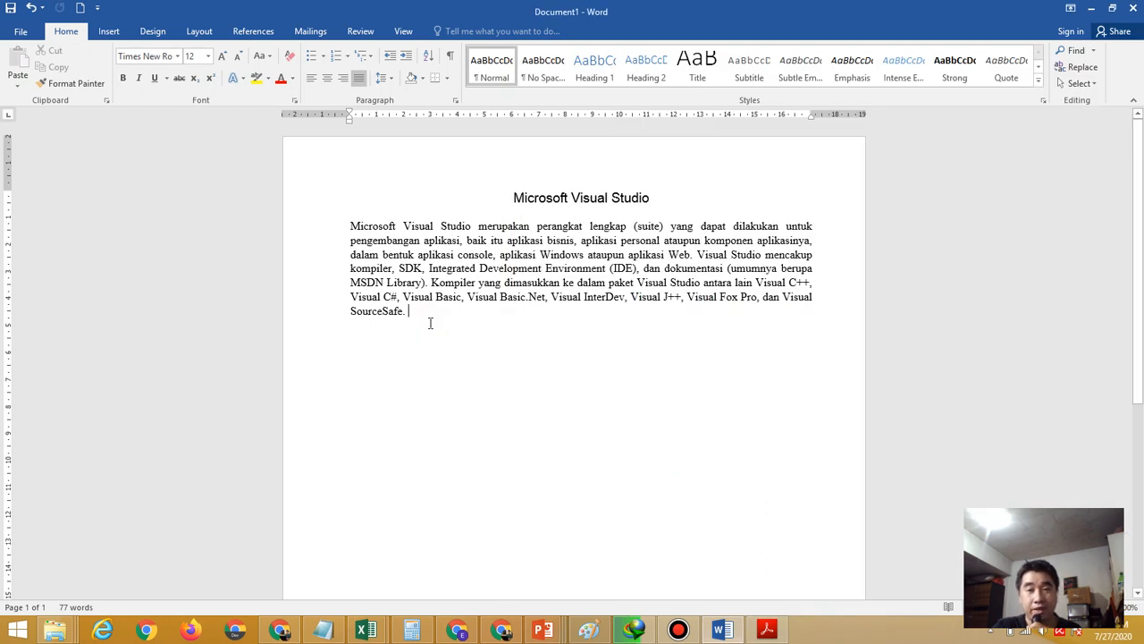
Start a new empty paragraph below the justified one and scroll the PDF to page 2
key(Return)
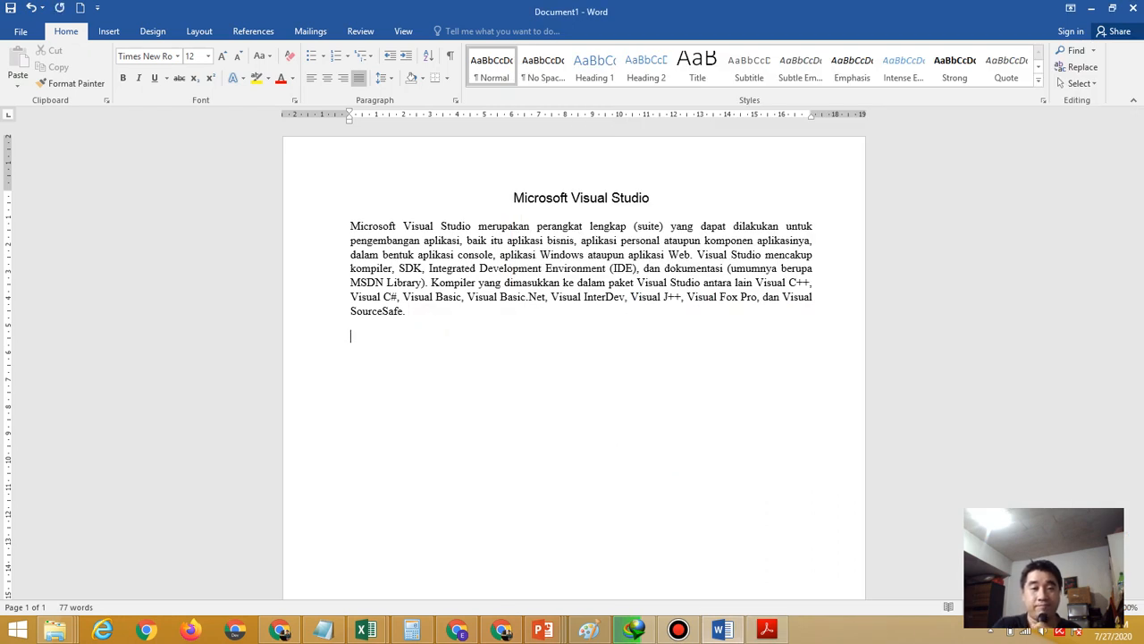
mouse_move(764, 632)
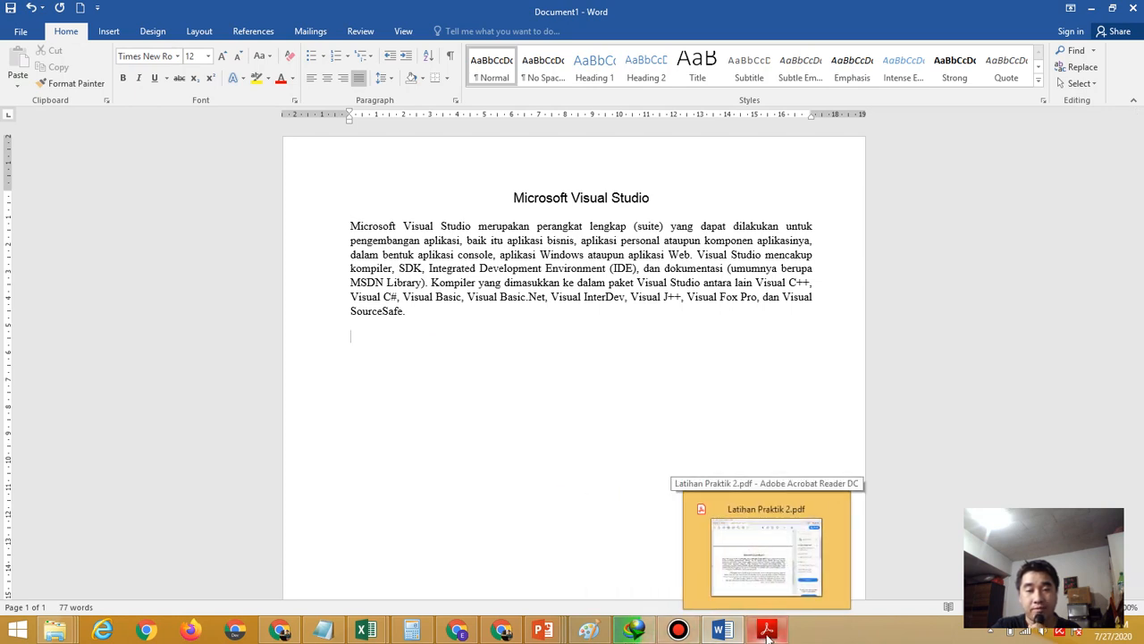
click(767, 631)
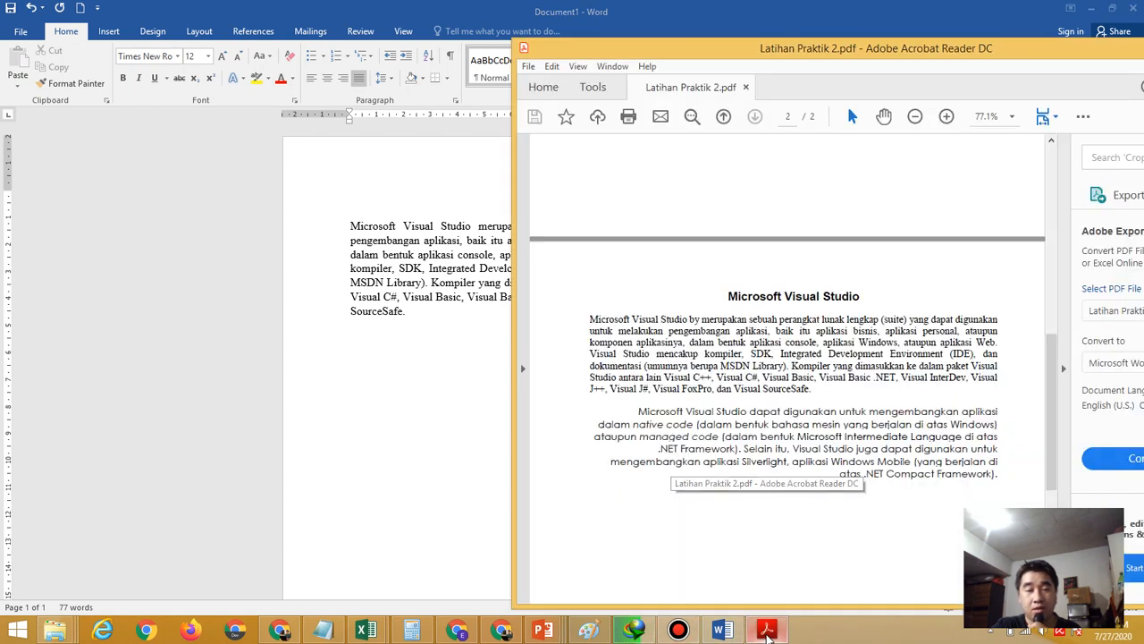
click(401, 376)
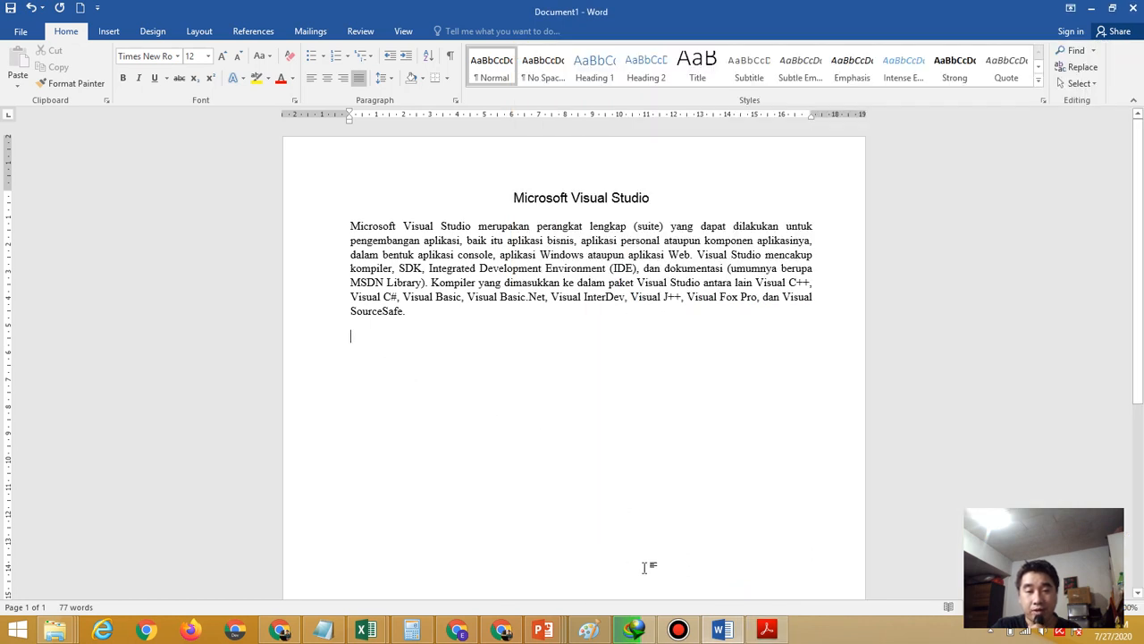
click(771, 633)
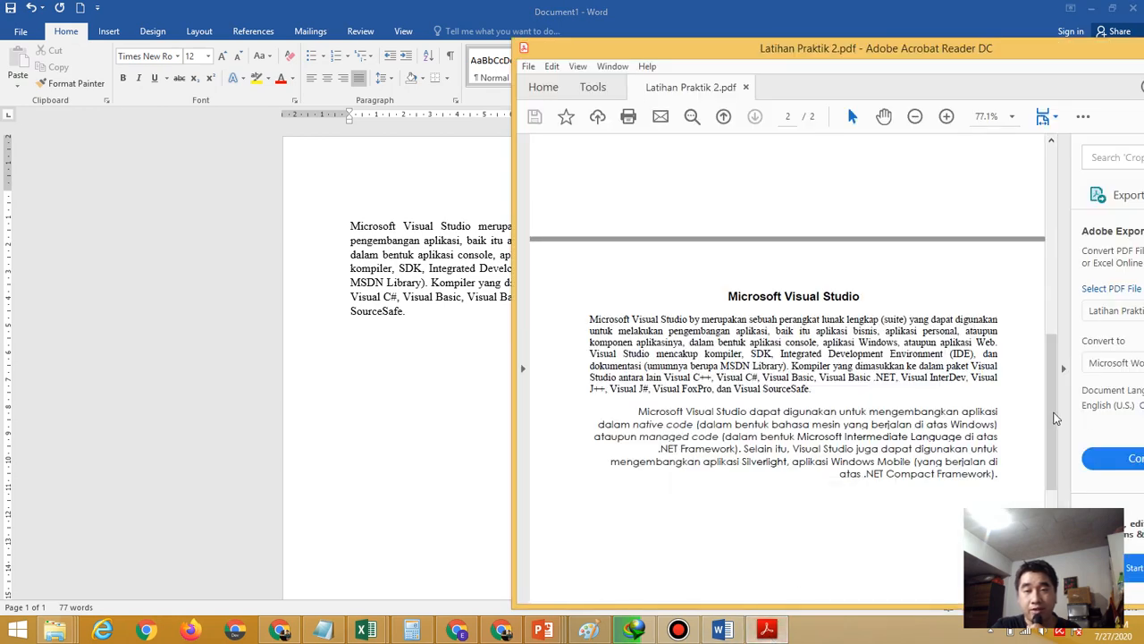
drag(1051, 414, 1038, 206)
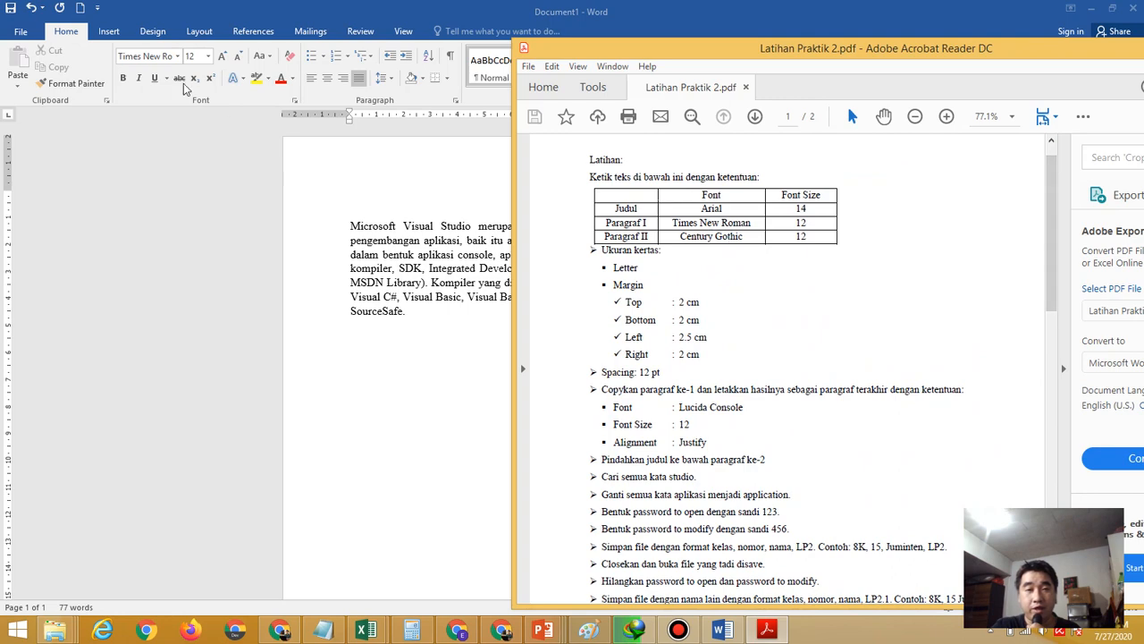
Set the new line's font to Century Gothic
click(179, 58)
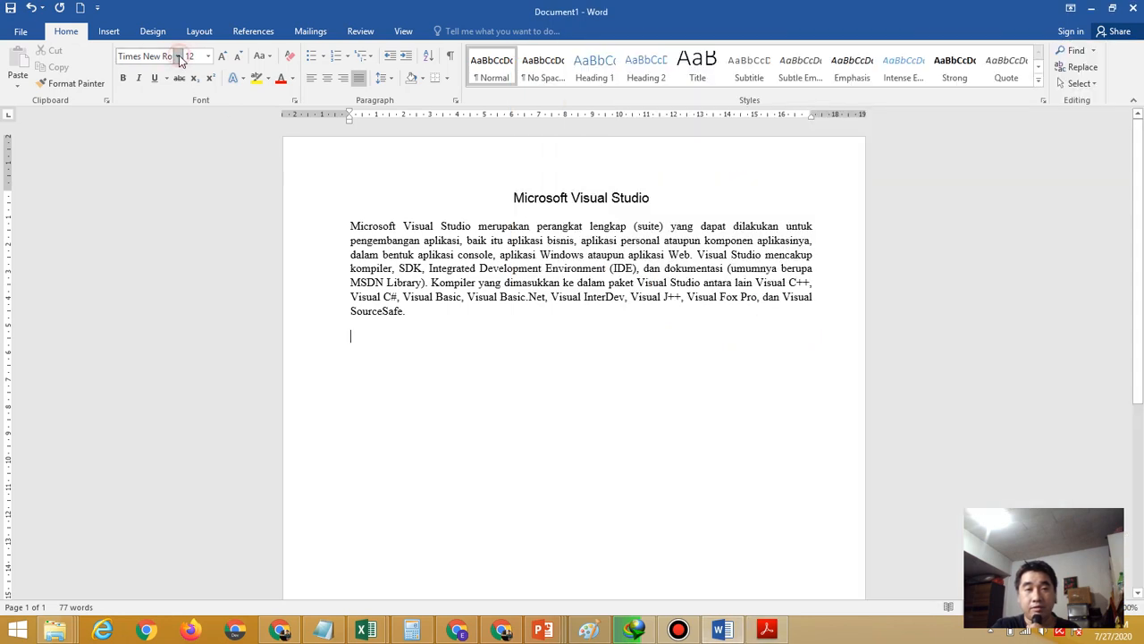
click(179, 56)
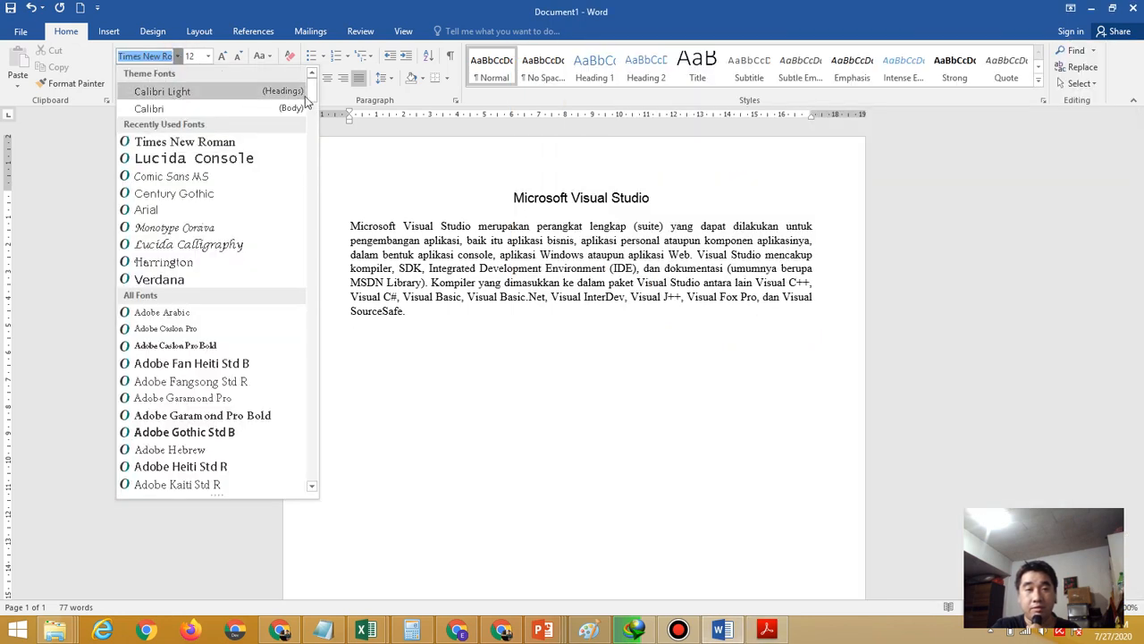
drag(312, 95, 310, 168)
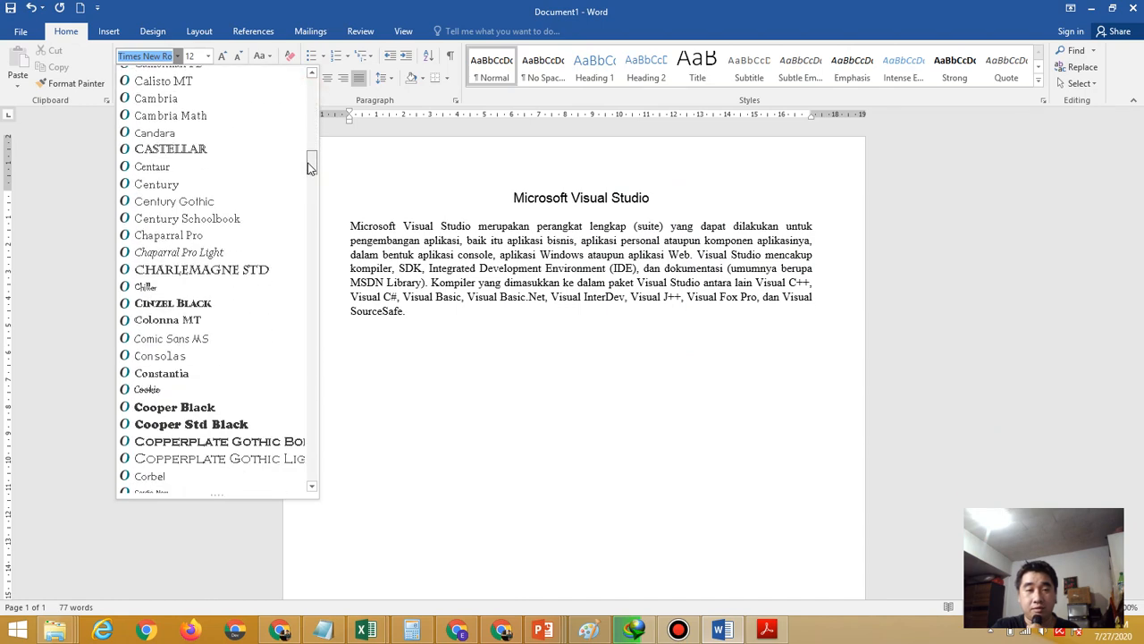
click(250, 201)
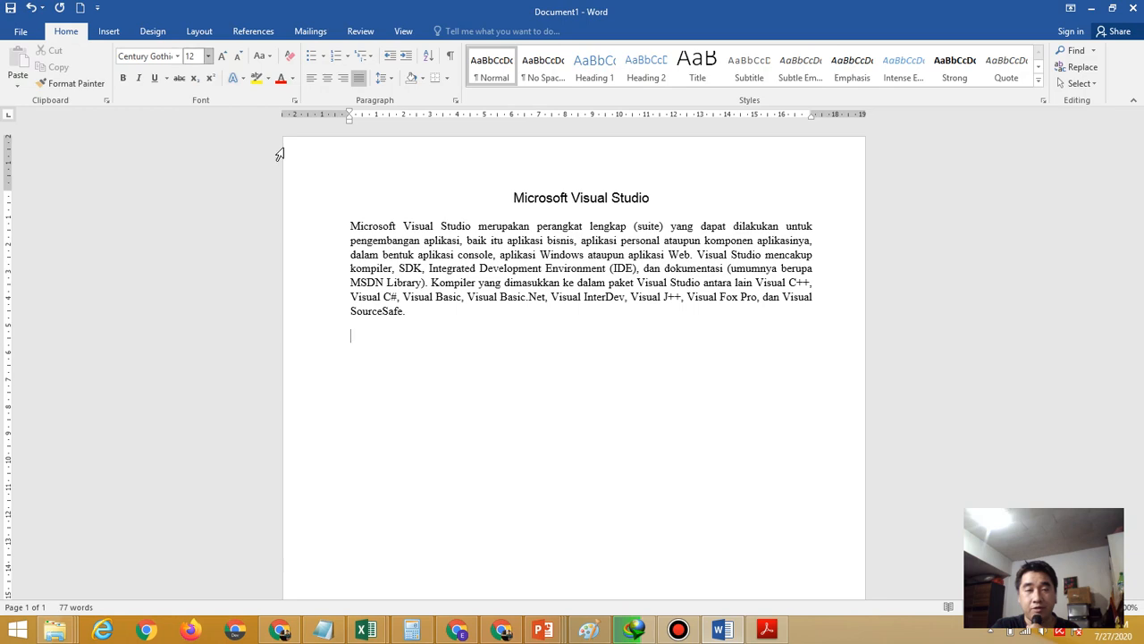
Right-align the new empty line below the paragraph
click(775, 632)
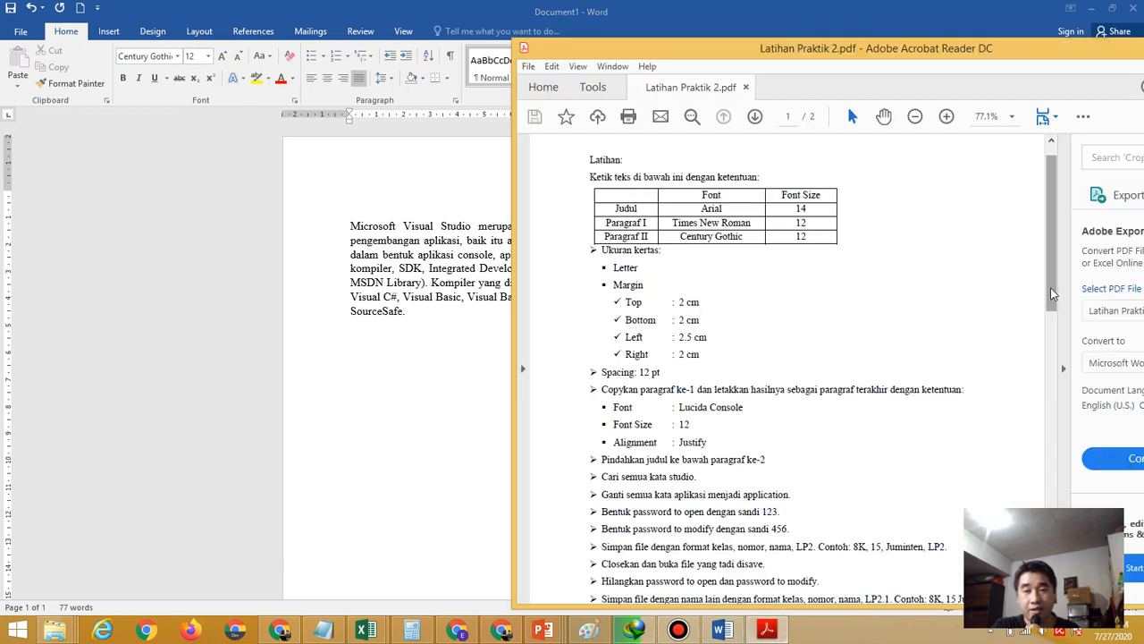
drag(1050, 287, 1050, 505)
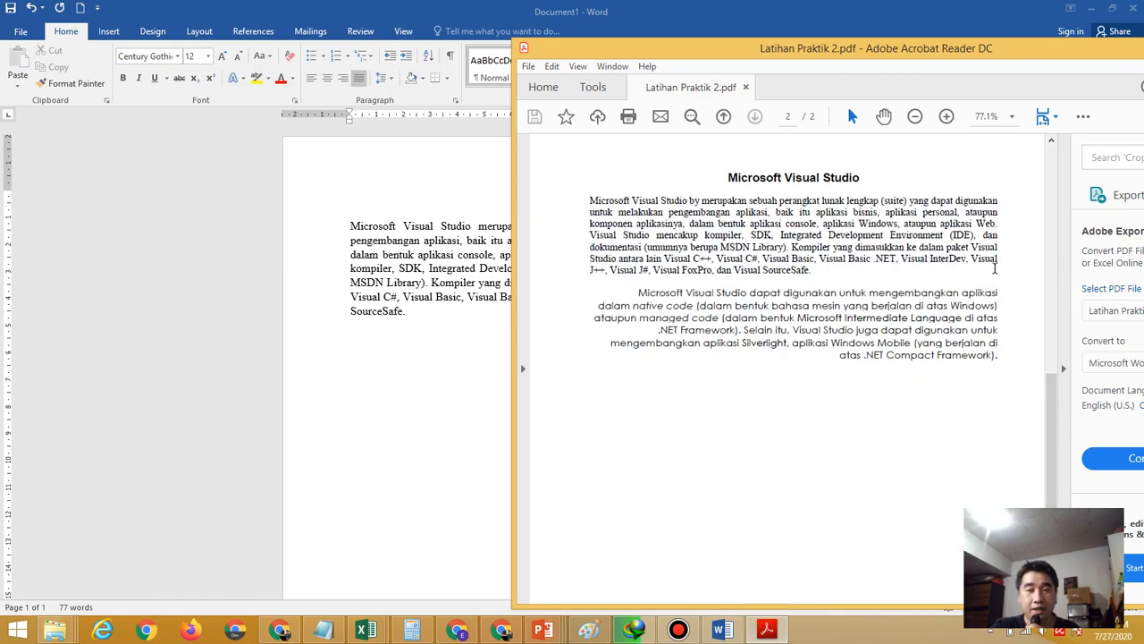
click(457, 436)
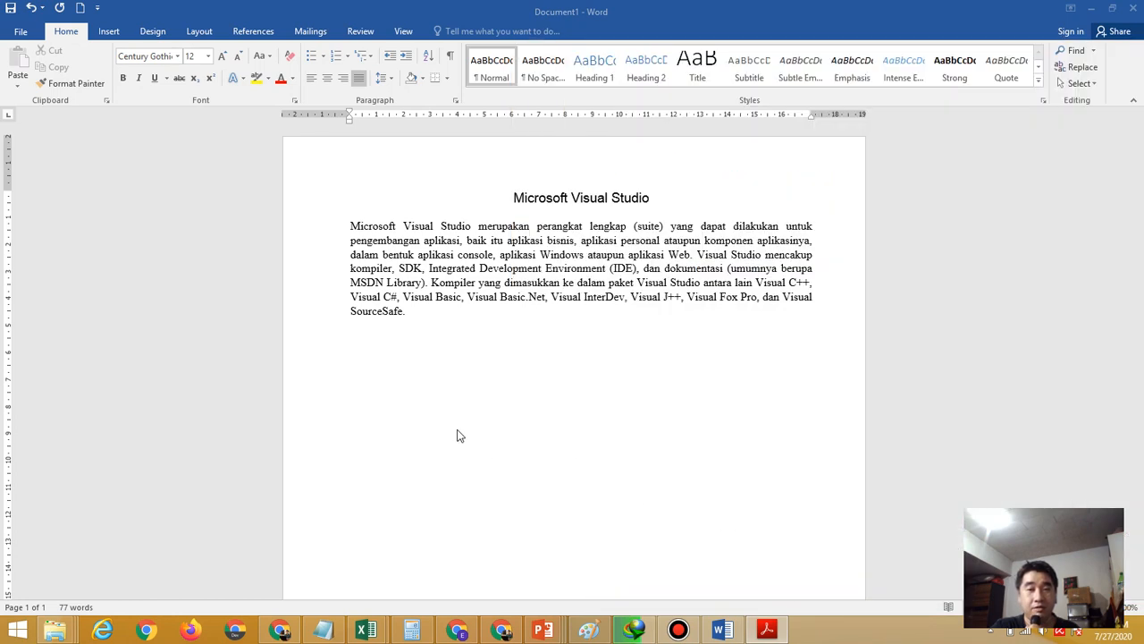
click(344, 79)
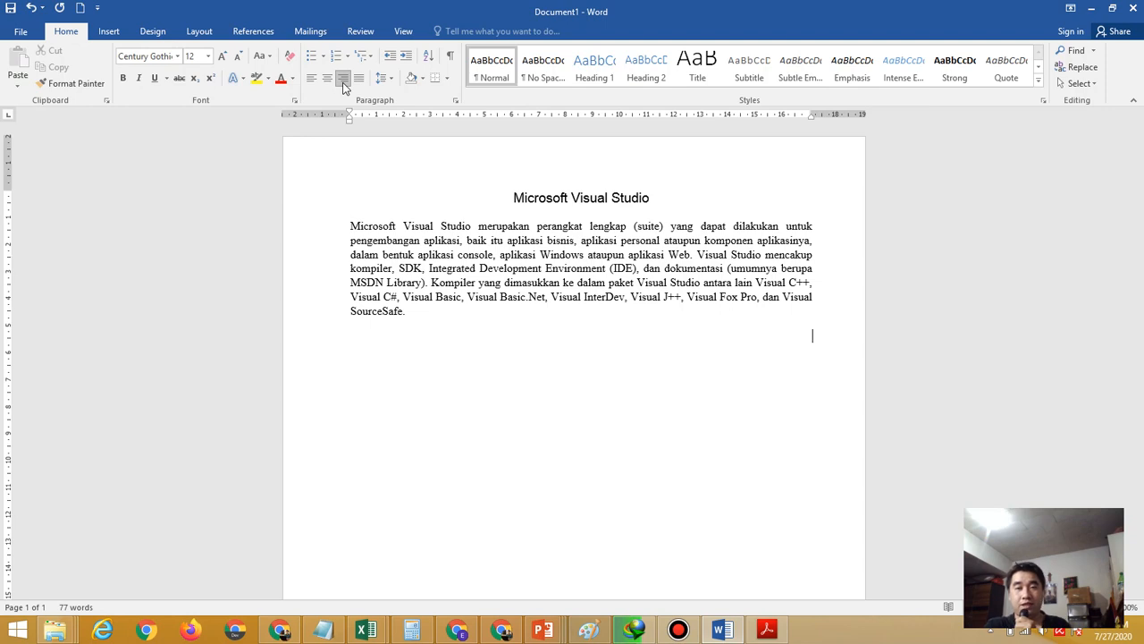
Type 'Microsoft Visual Studio dapat digunakan untuk mengembangkan aplikasi dalam native code.' on the right-aligned line
click(768, 632)
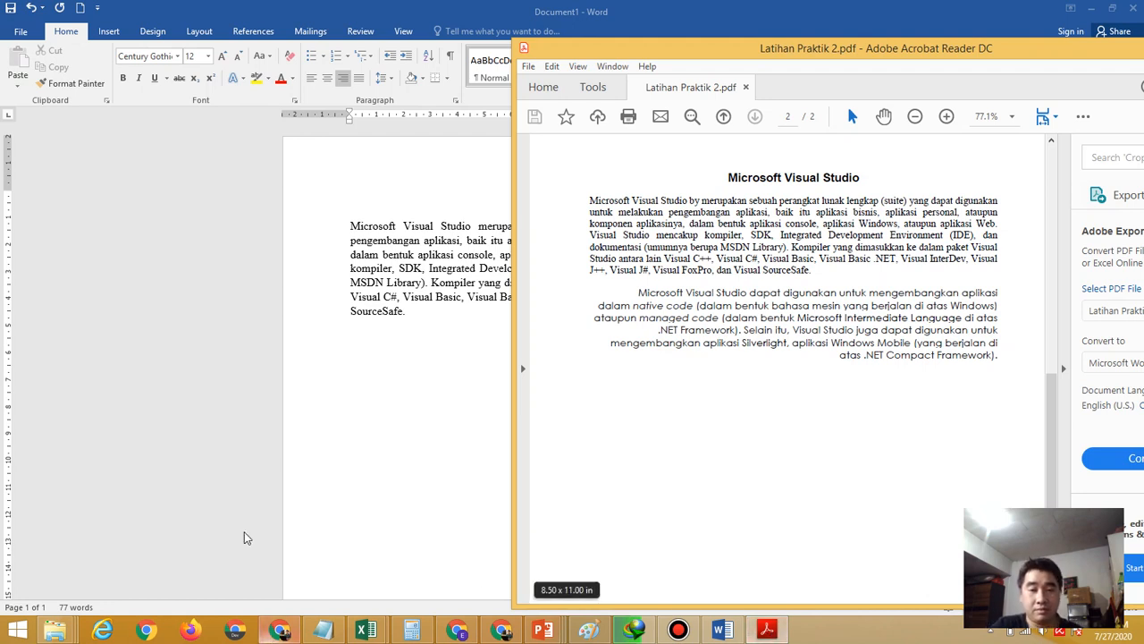
click(416, 509)
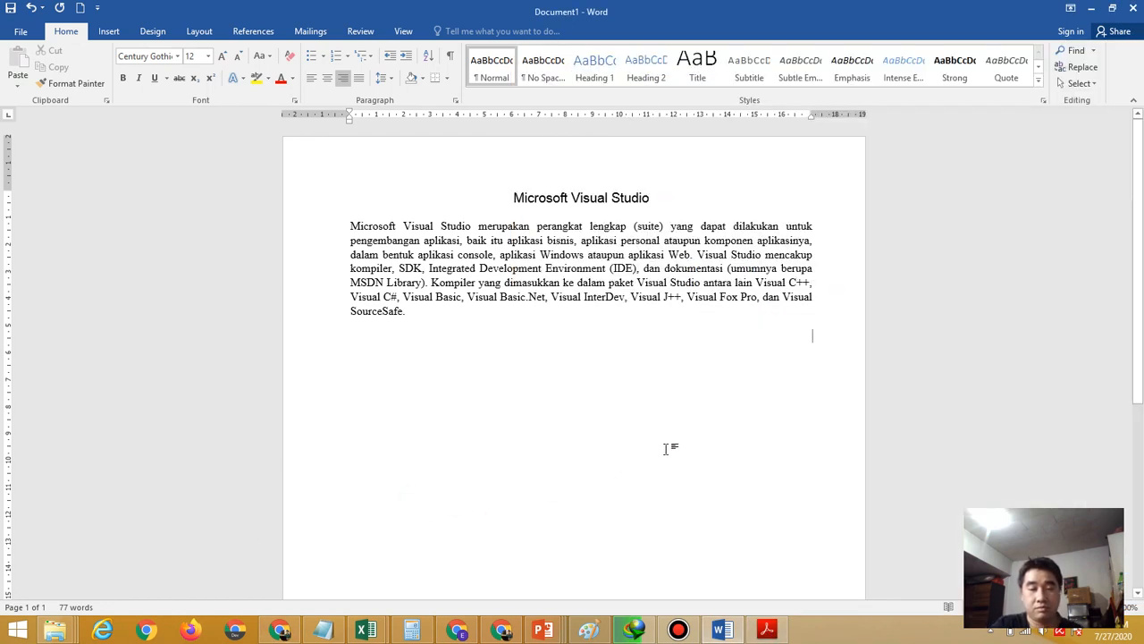
text(Microsof)
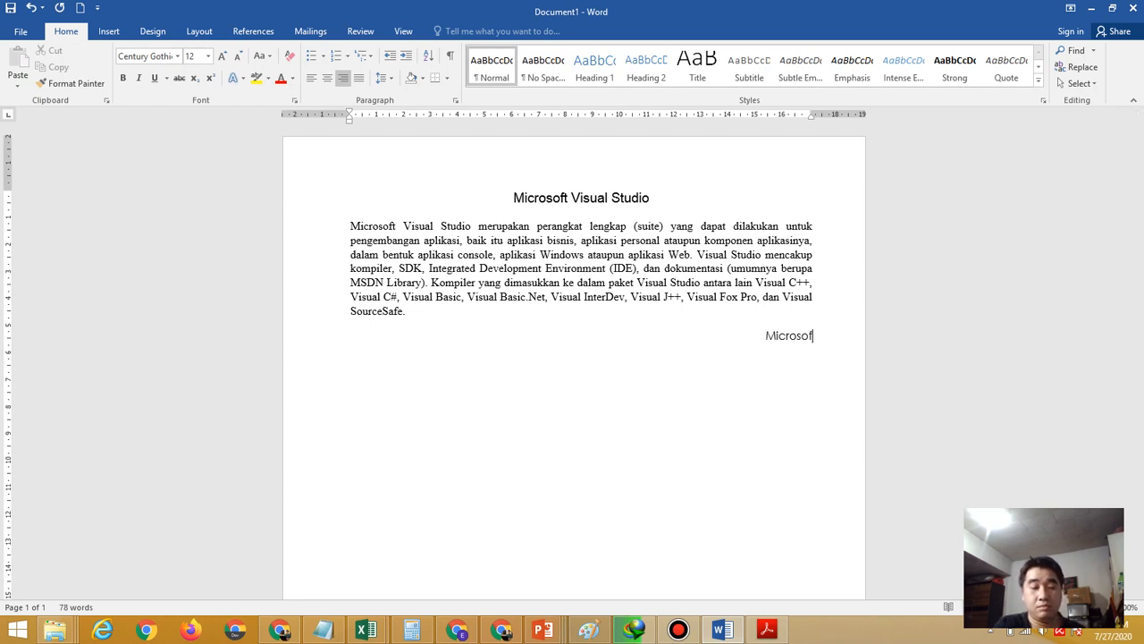
text(t Visual)
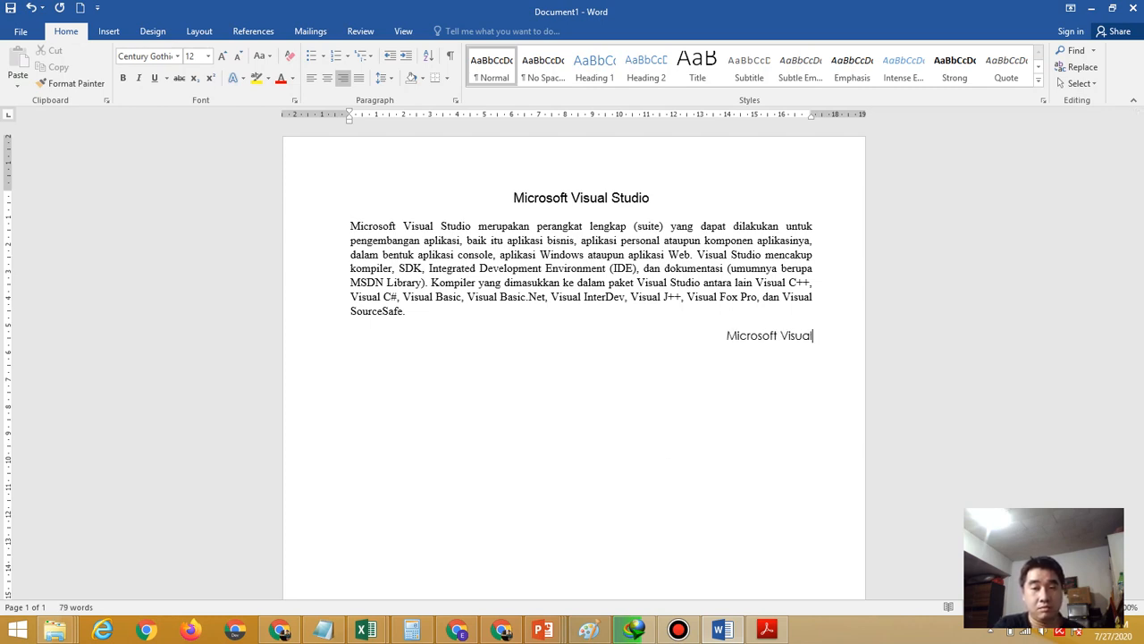
text( Studio)
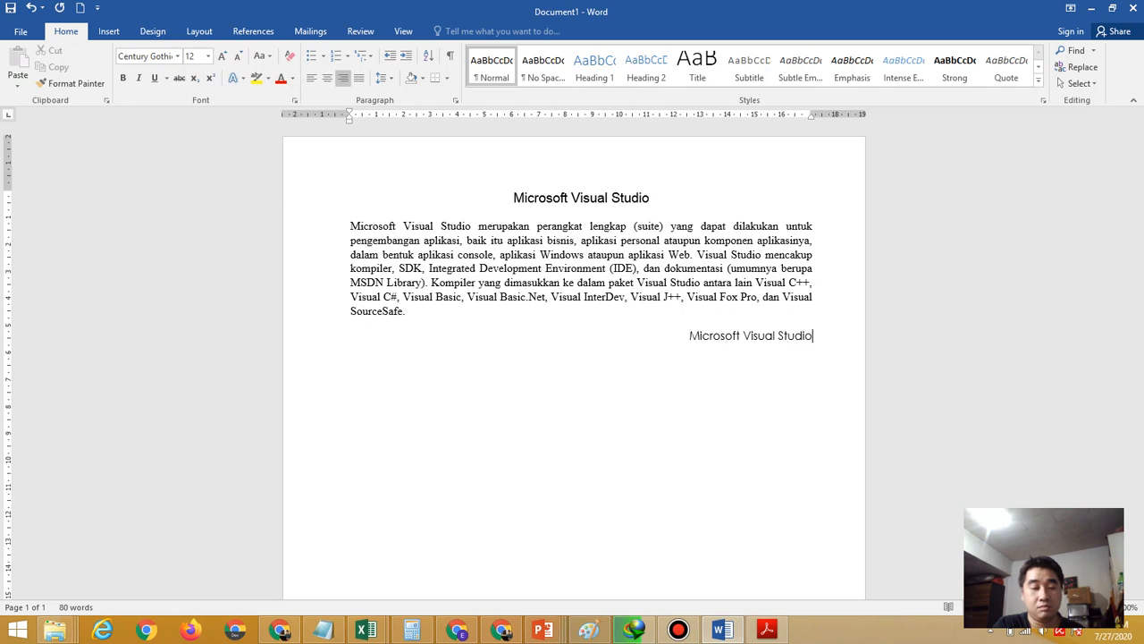
text( dapat digu)
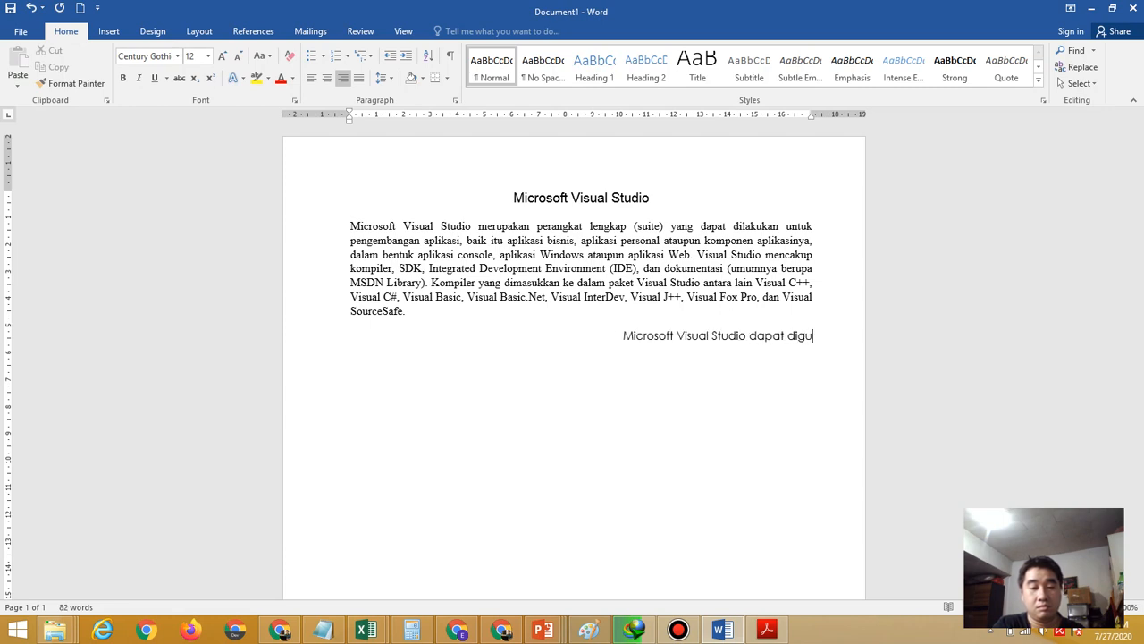
text(nakan untu)
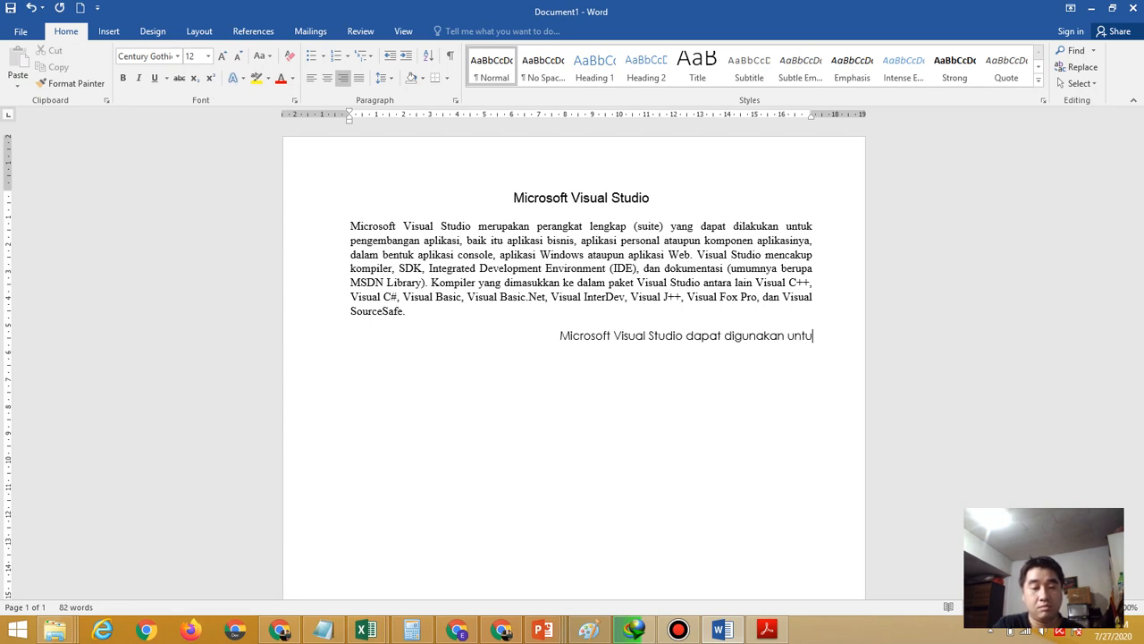
text(k mengemban)
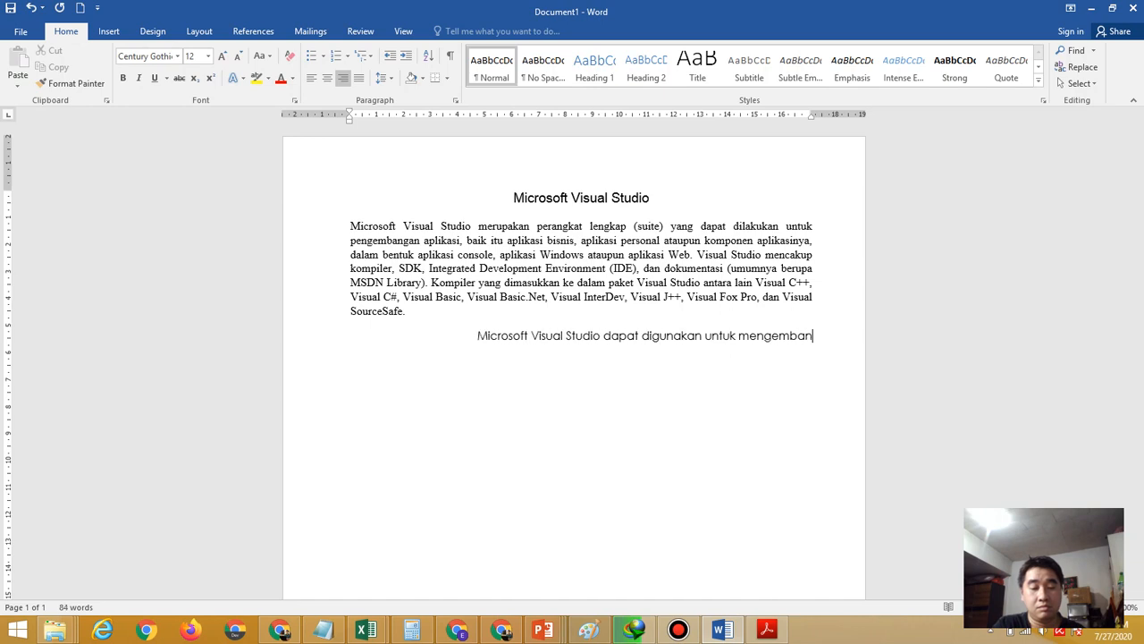
text(gkan aplikasi)
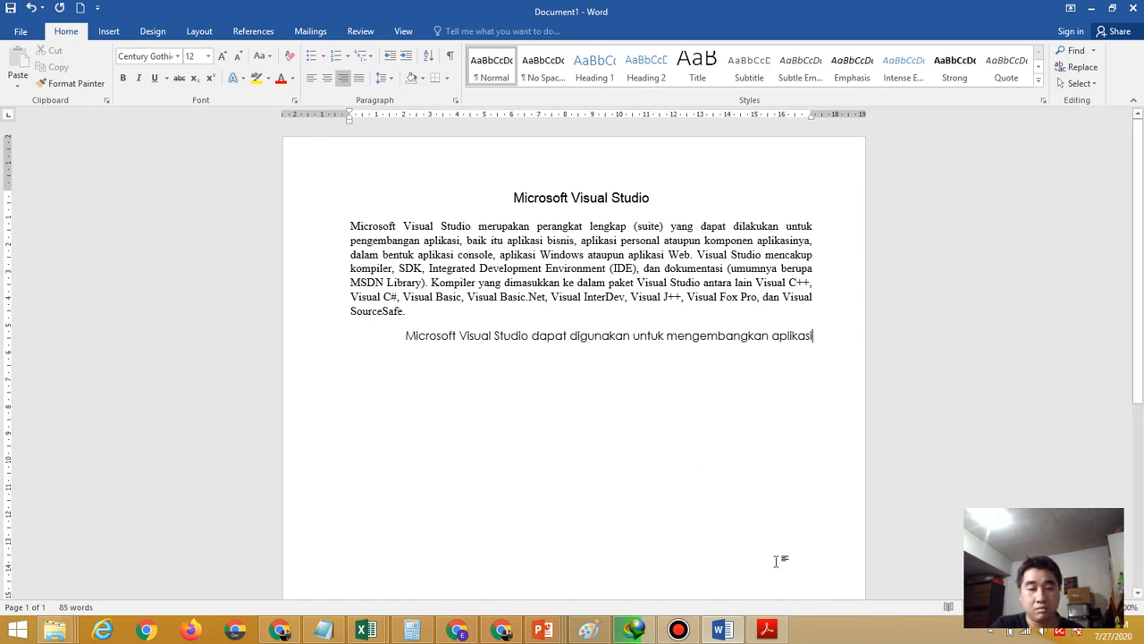
click(766, 631)
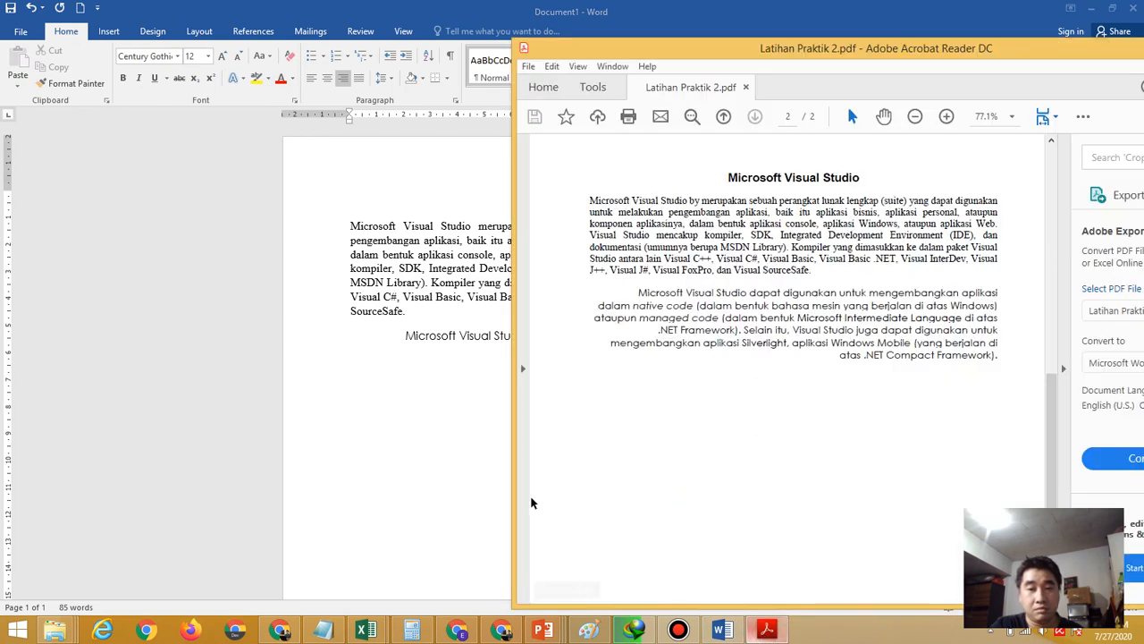
click(377, 454)
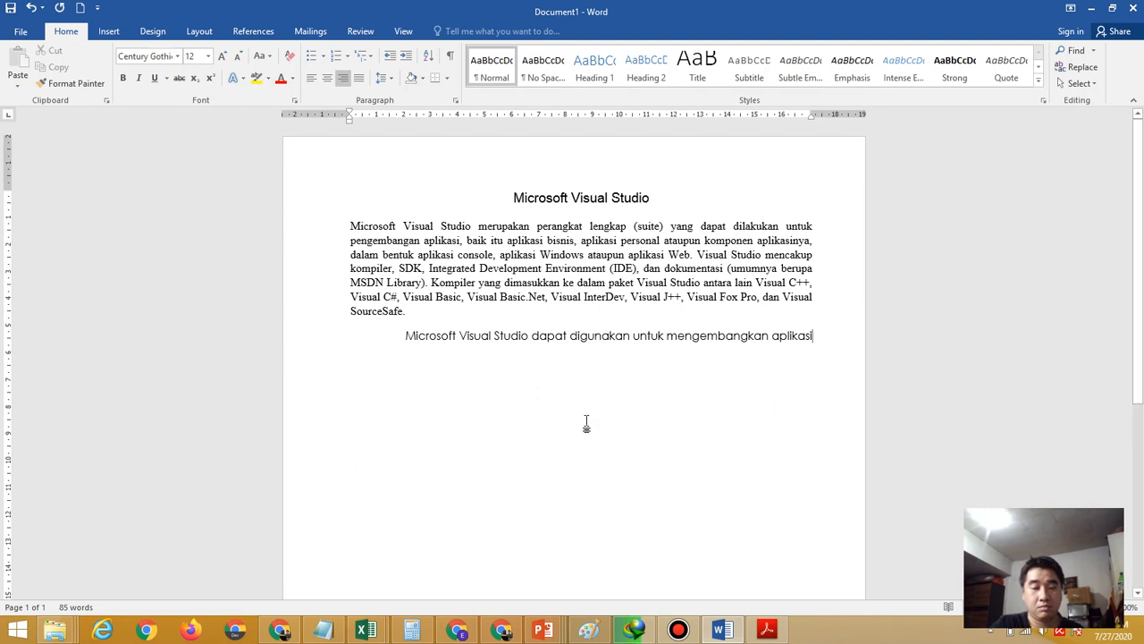
text(dalam native code)
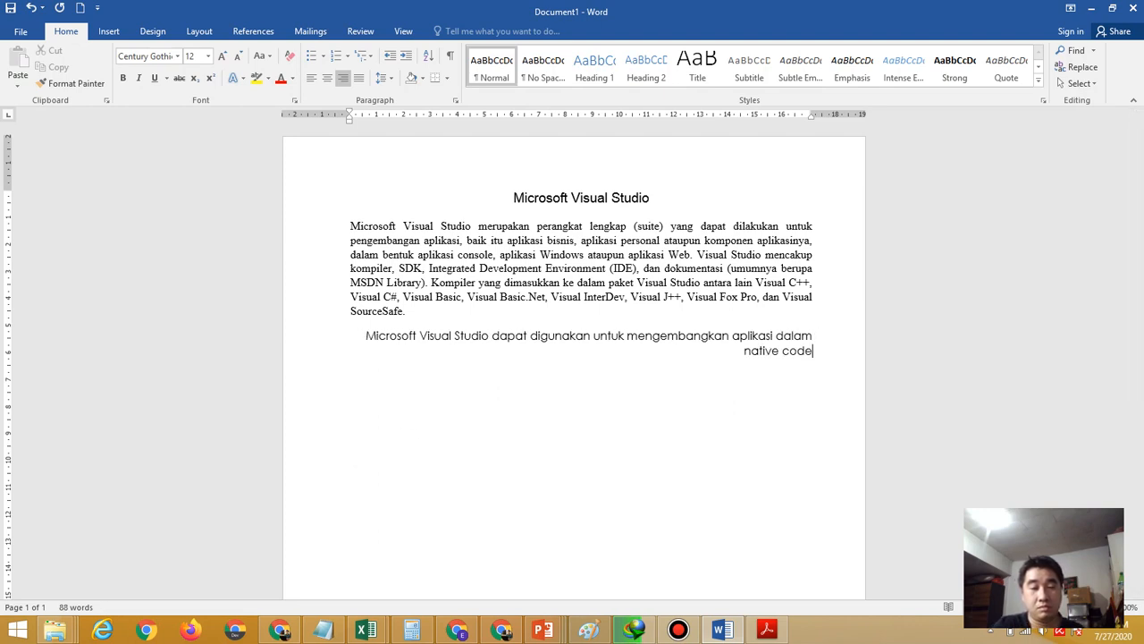
text(.)
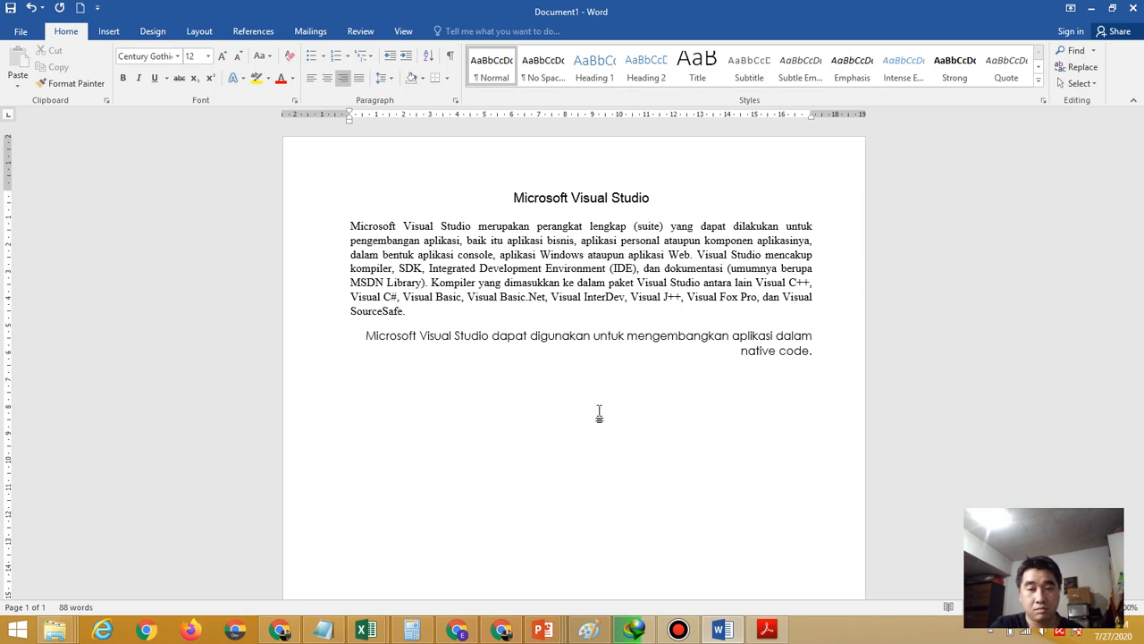
click(765, 630)
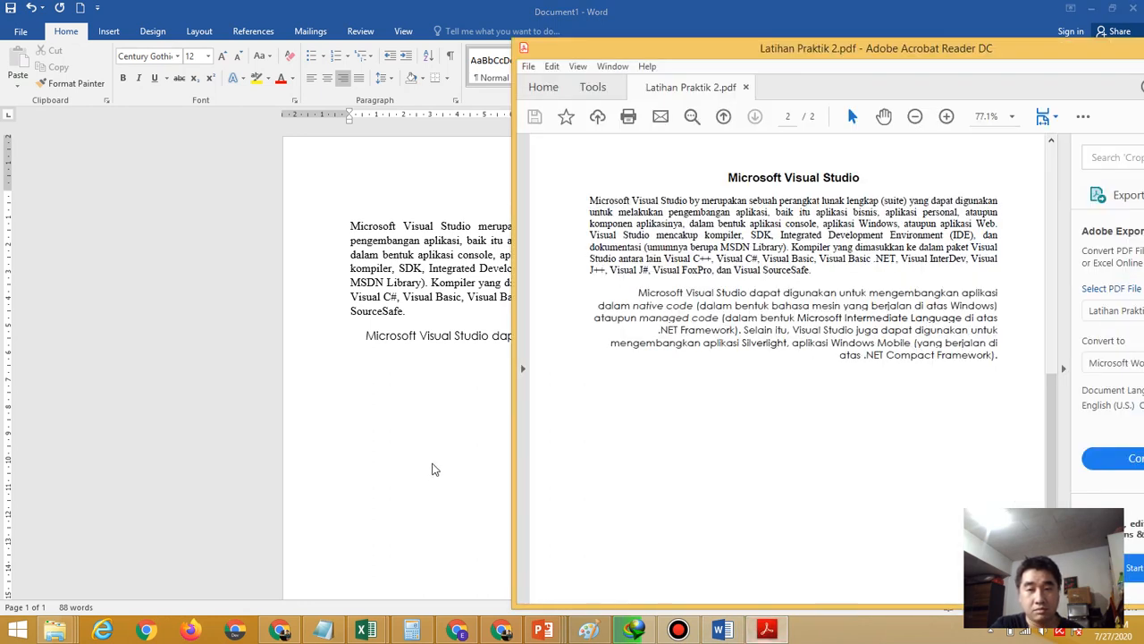
click(415, 426)
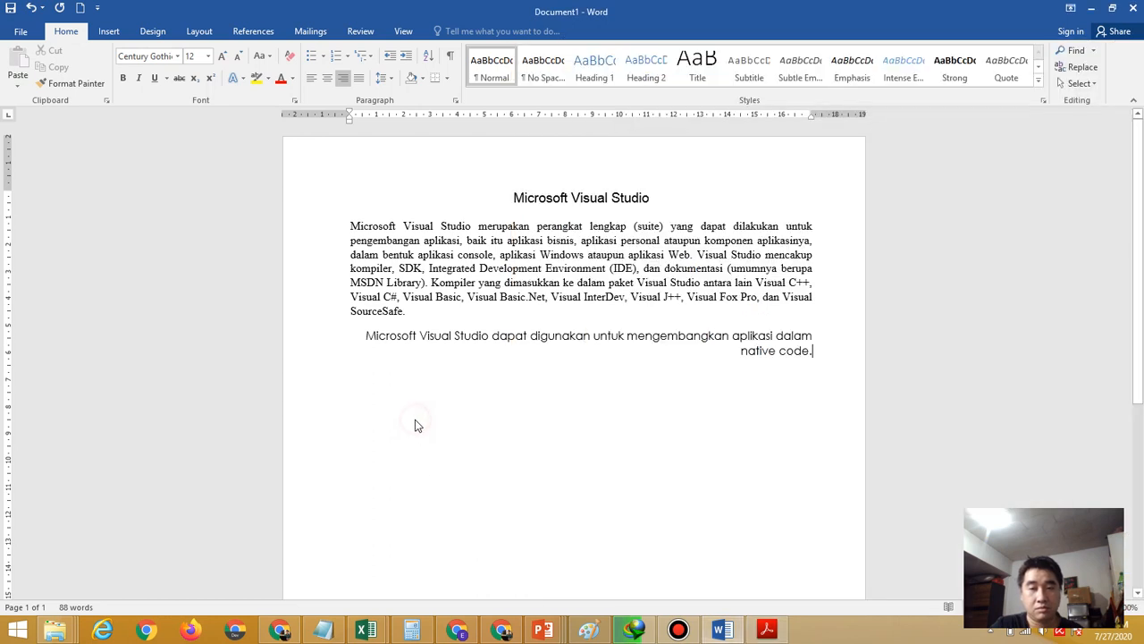
Replace the period with '(dalam bentuk bahasa mesin yang berjalan di atas Windows) ataupun managed code ('
key(BackSpace)
text((da)
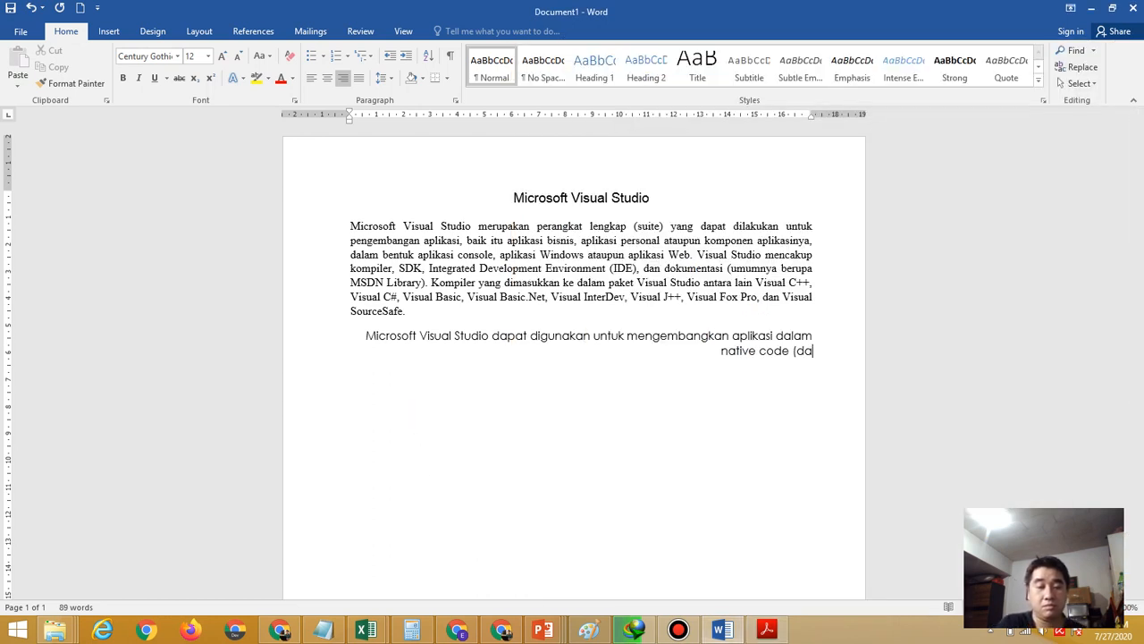
text(lam bentuk )
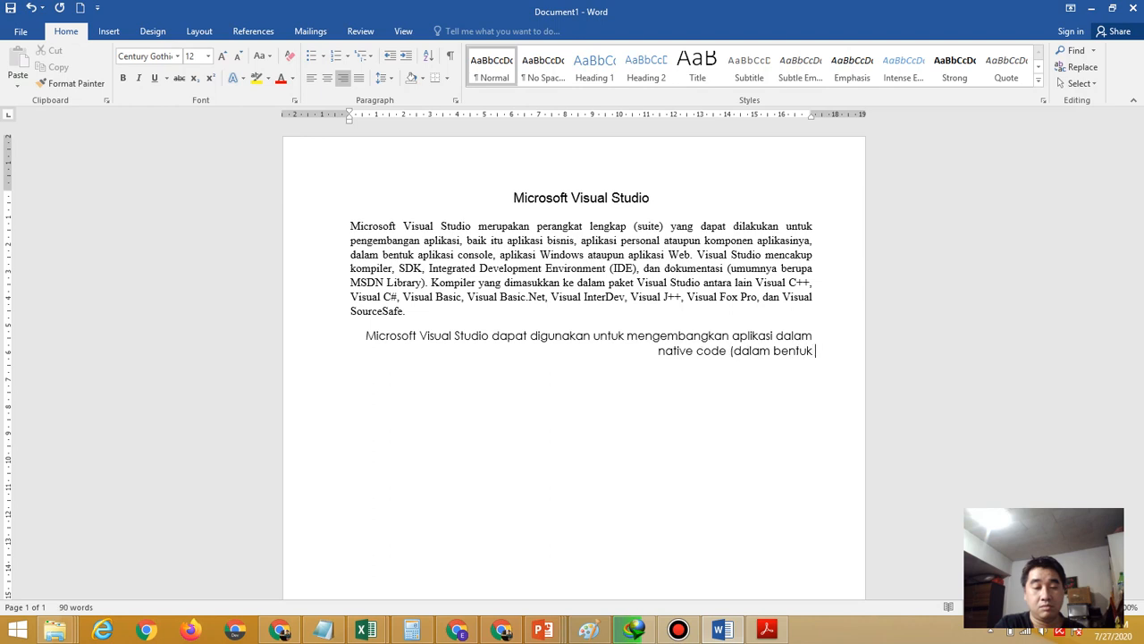
text(bahasa mesia)
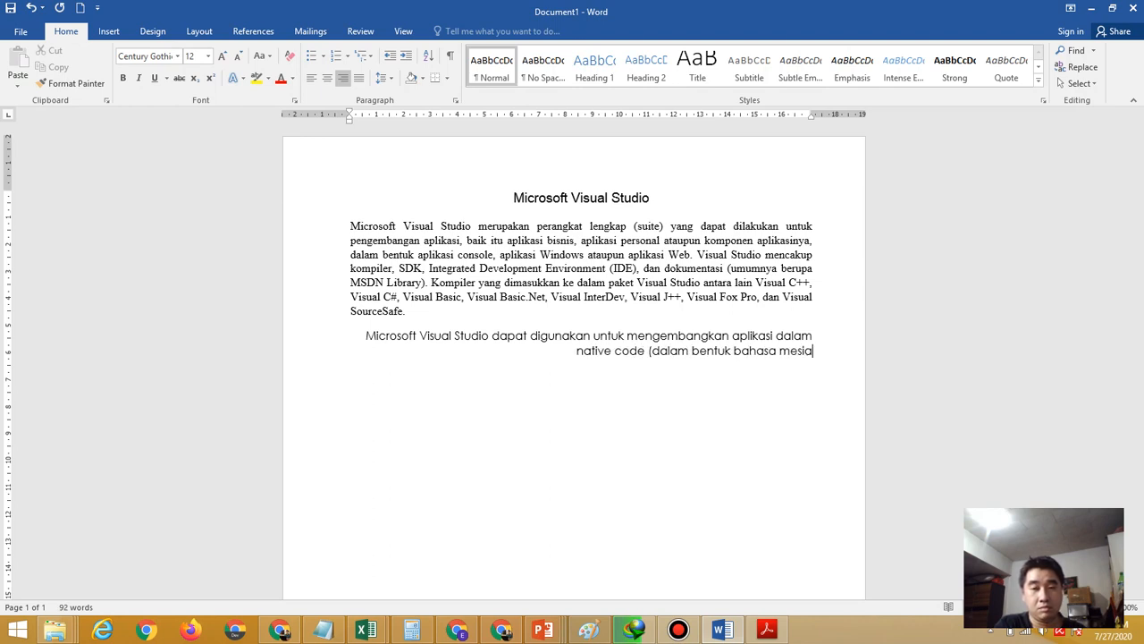
key(BackSpace)
text(n)
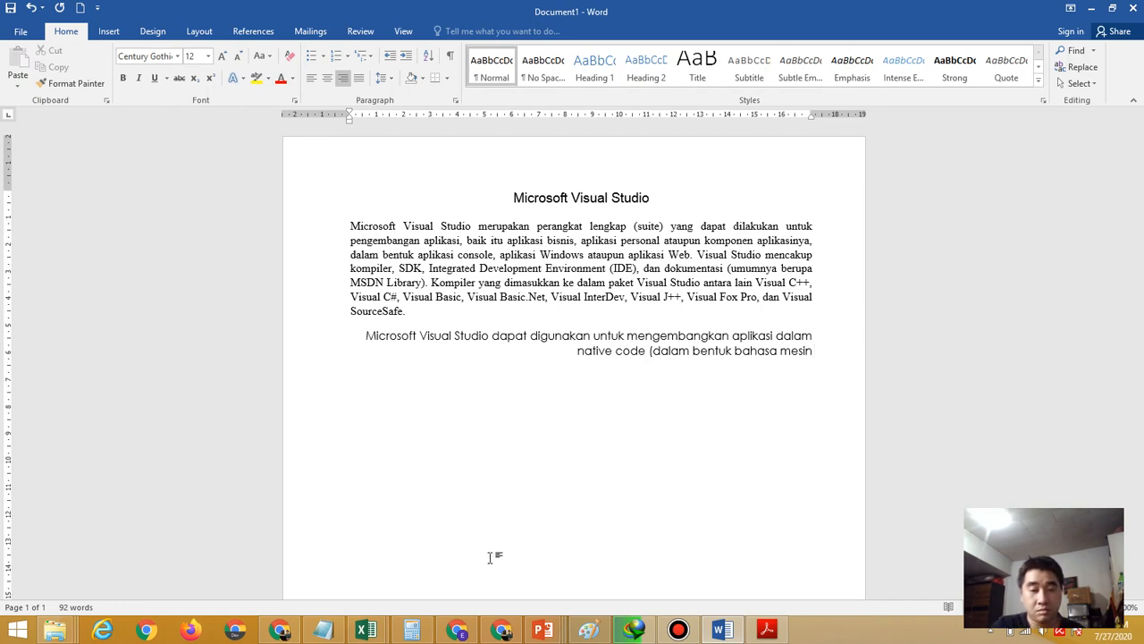
click(766, 631)
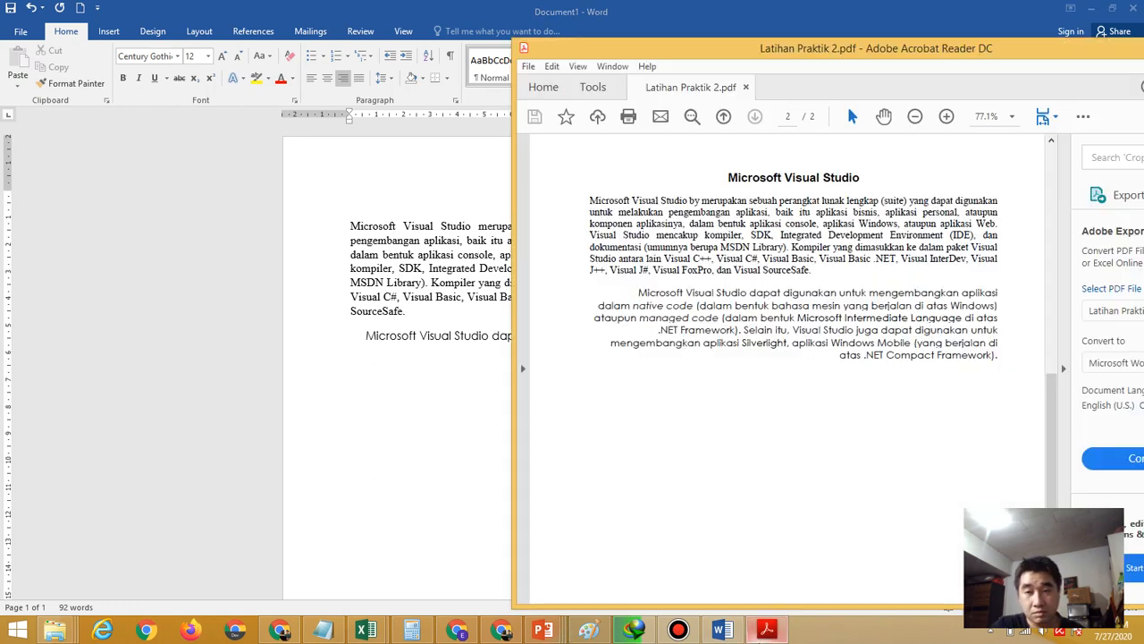
click(387, 434)
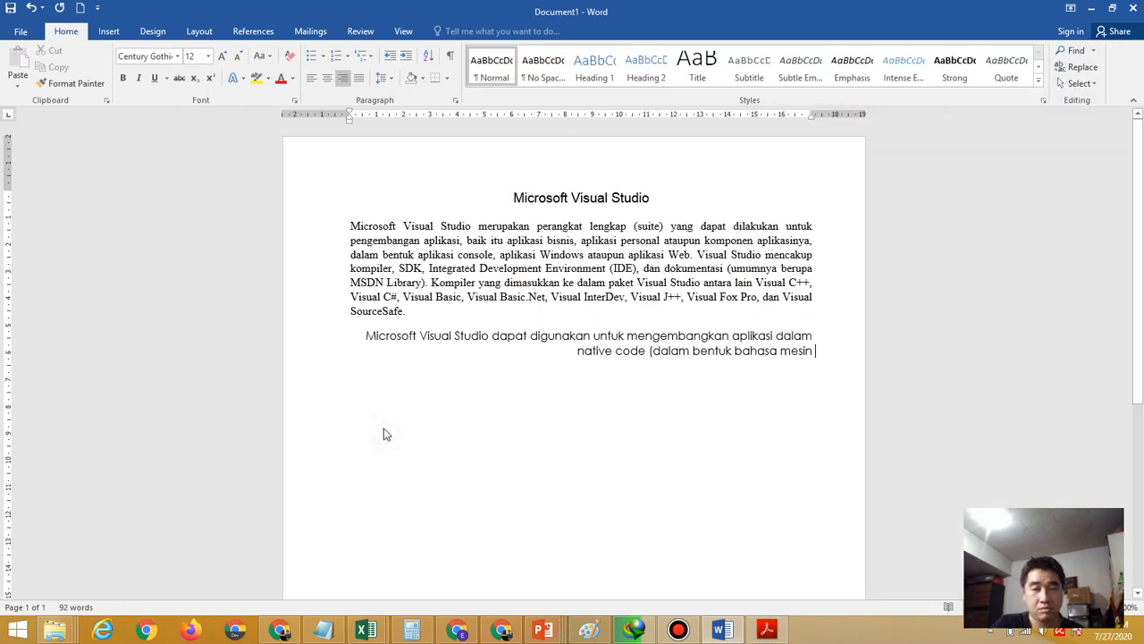
text(yang berja)
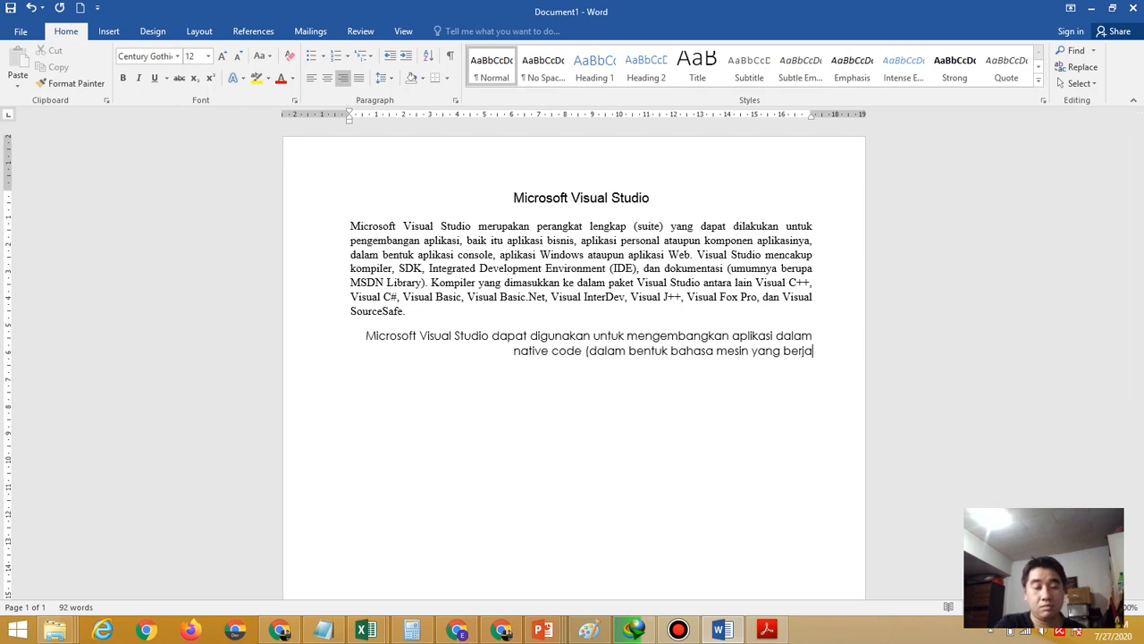
text(lan di ata)
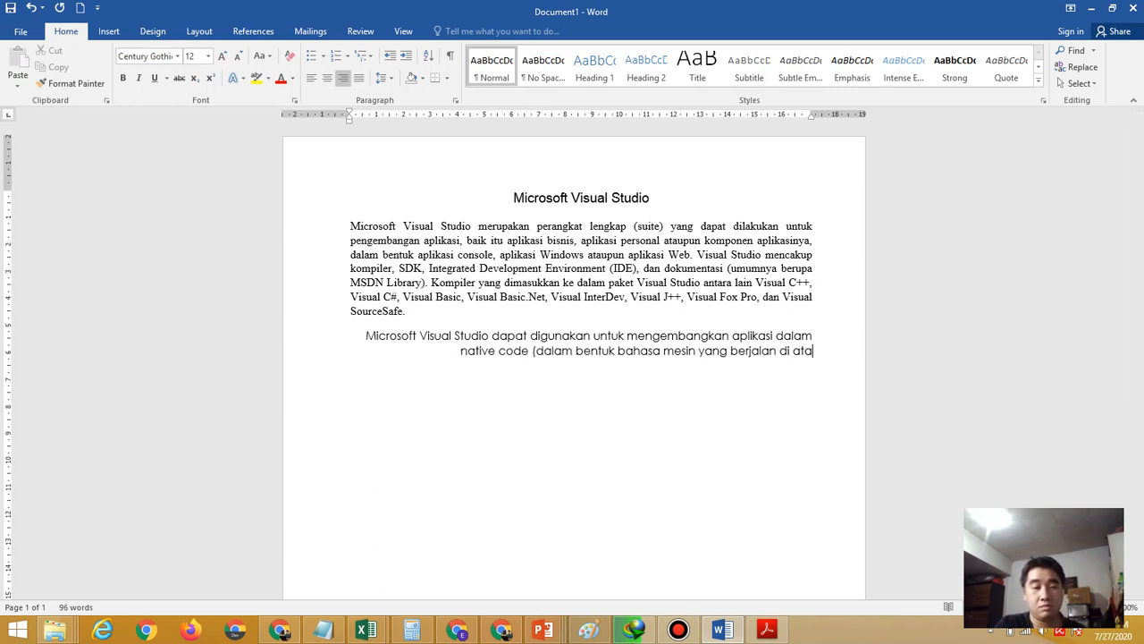
text(s Window)
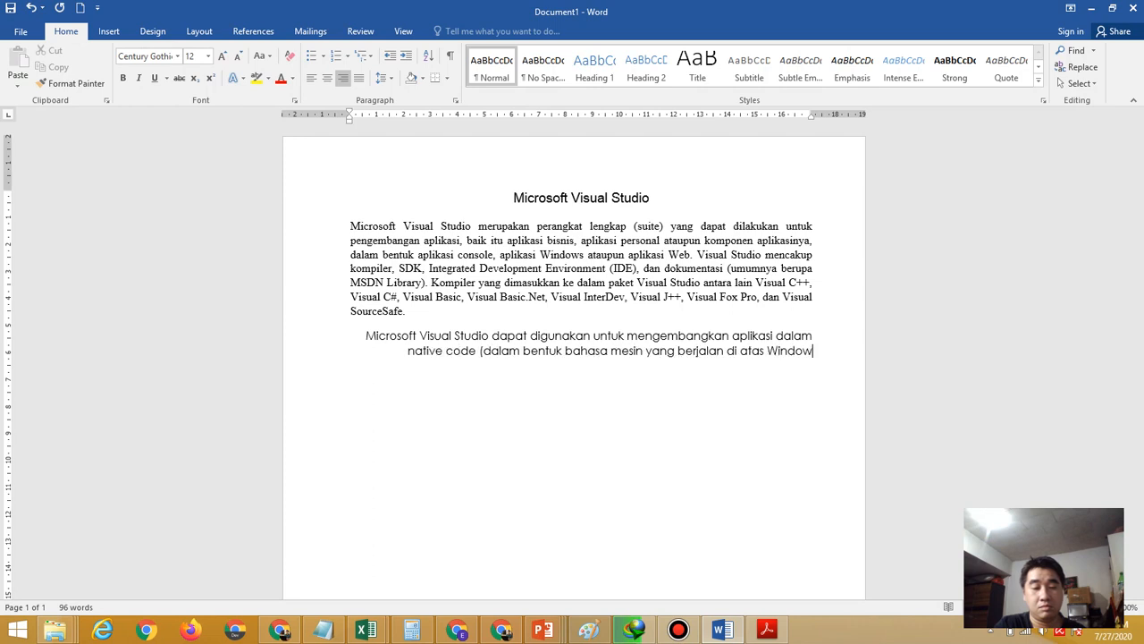
text(s))
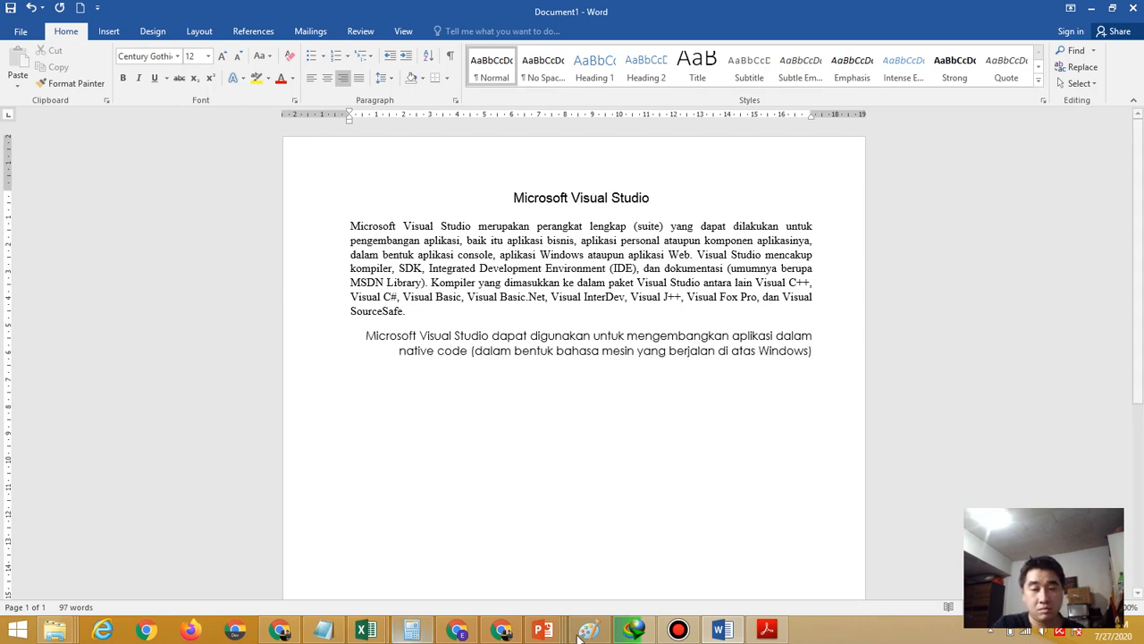
click(768, 631)
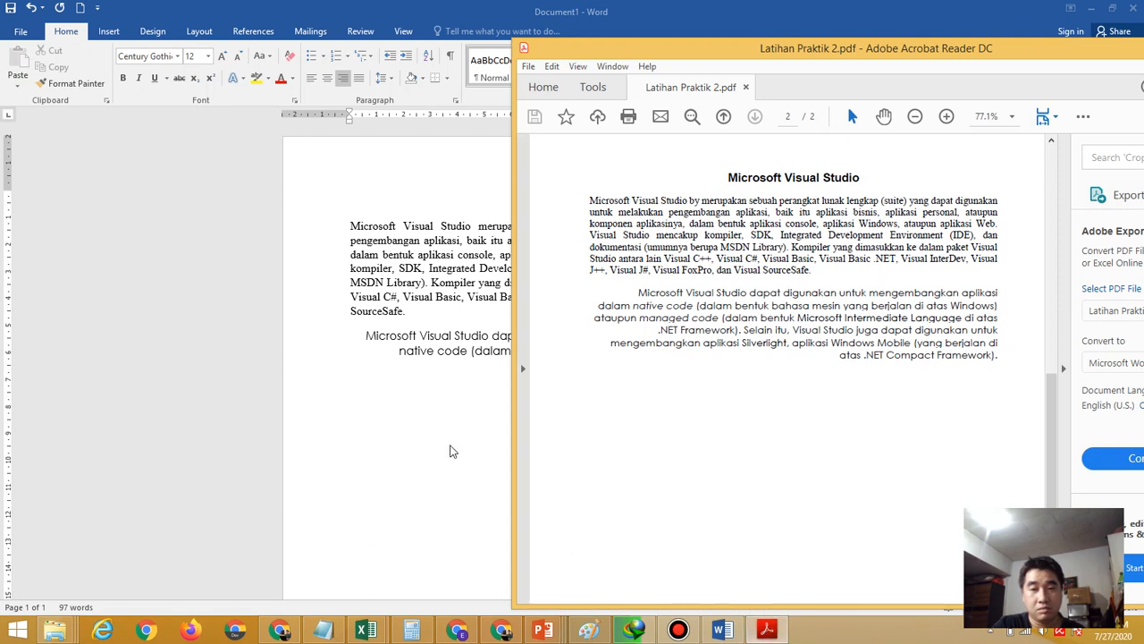
click(450, 452)
text(atau)
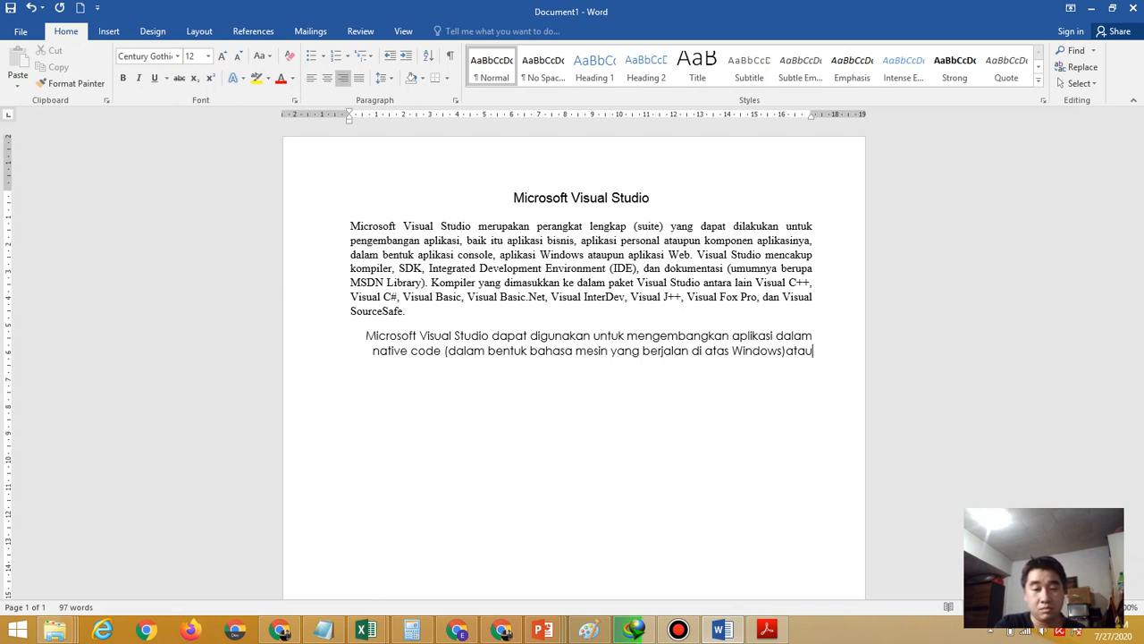
text(pun)
text( managed code)
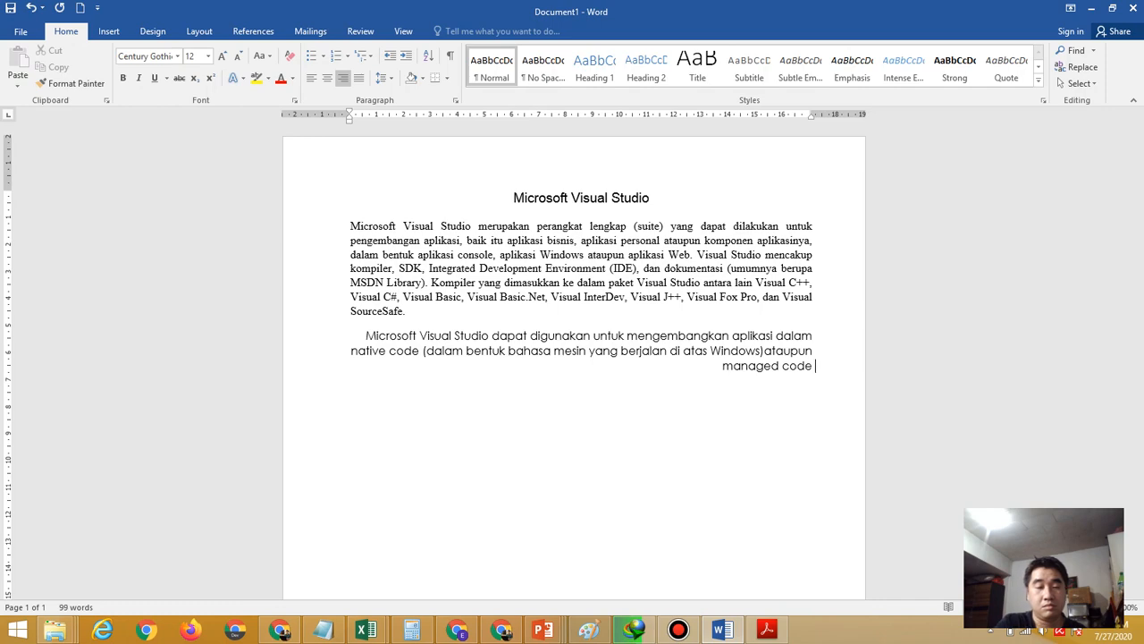
text( ()
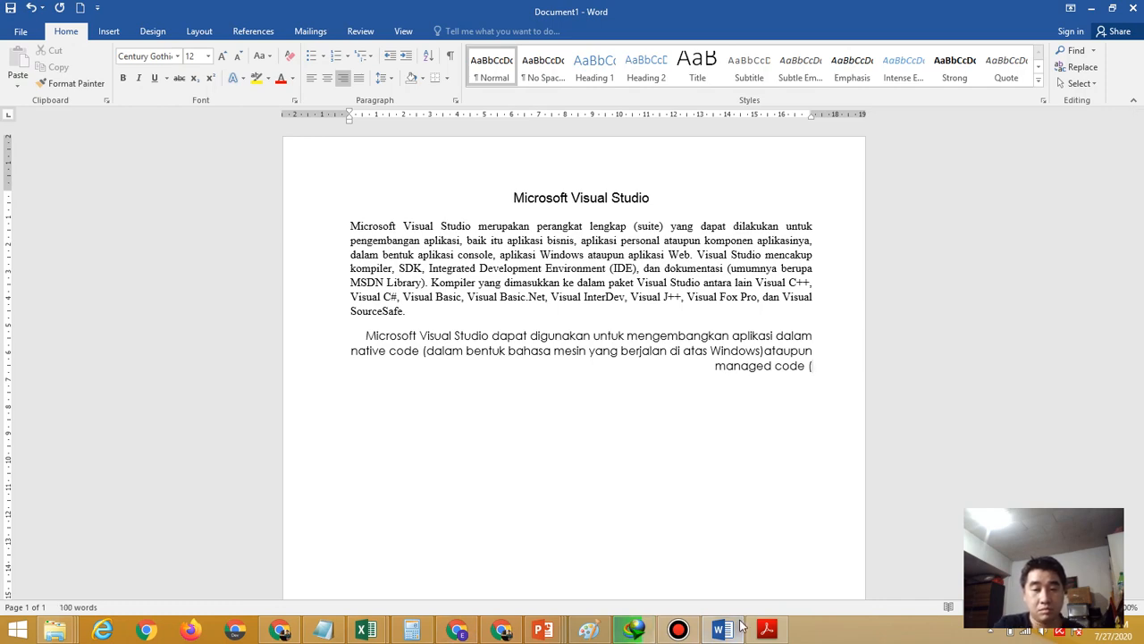
Add 'dalam bentuk Microsoft Intermediate Language ... di atas .Net Framework). Selain itu'
click(766, 631)
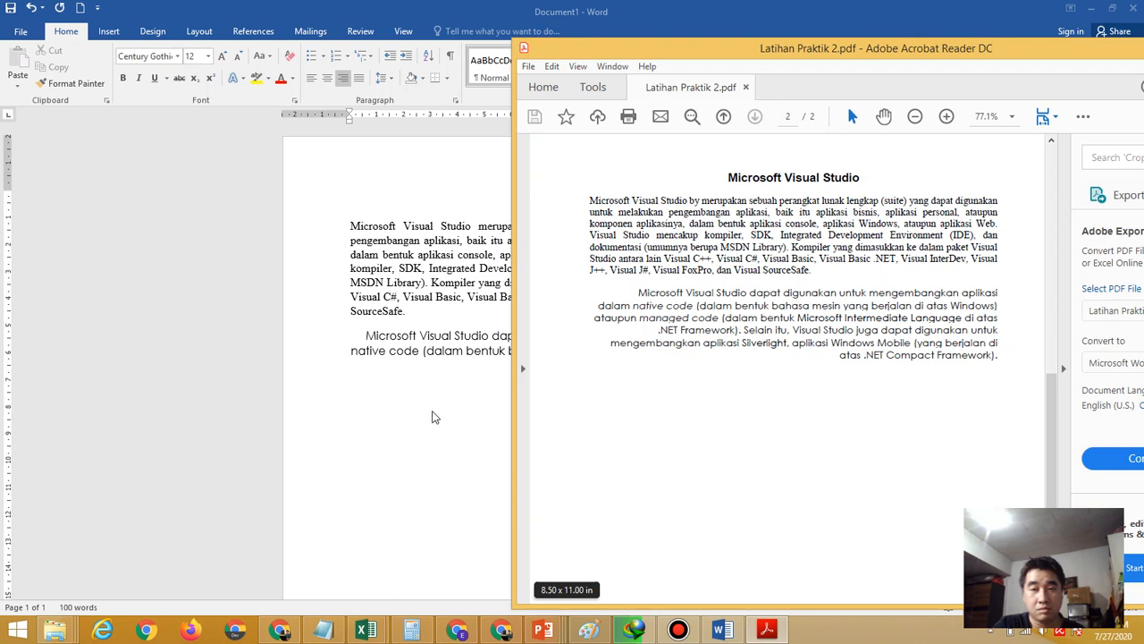
click(432, 417)
text(dalam)
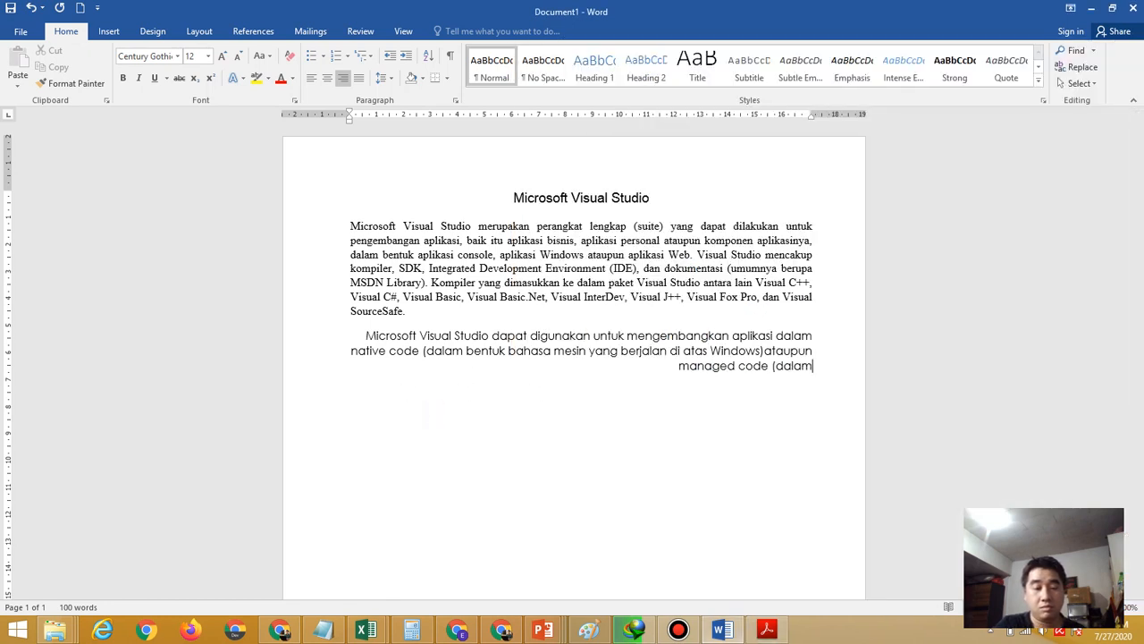
text( bentuk MI)
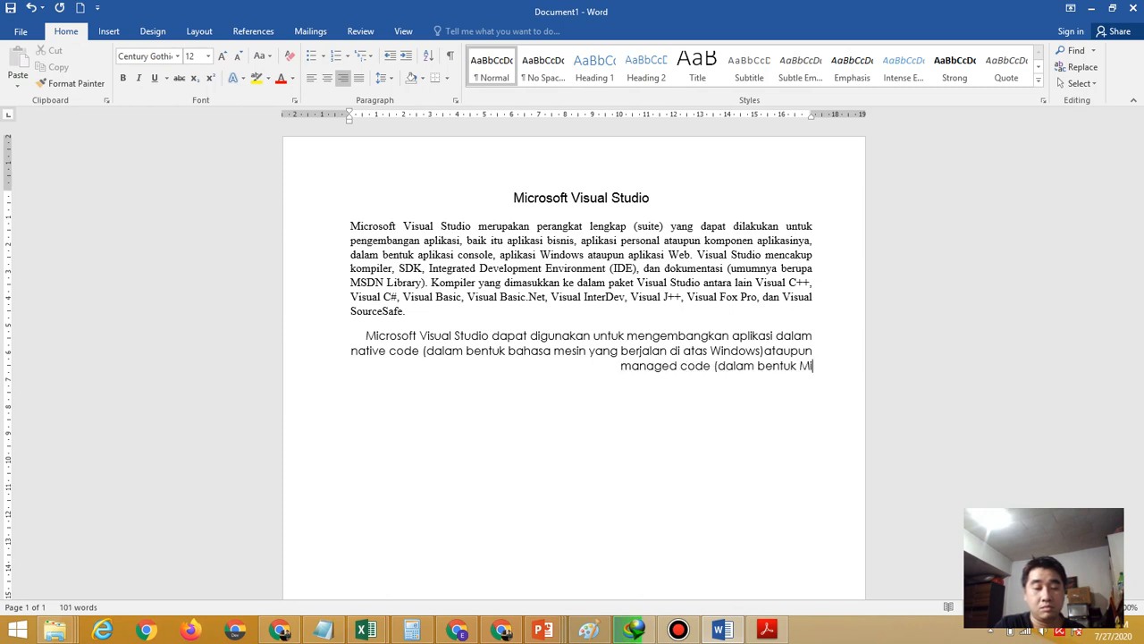
text(crosoft Int)
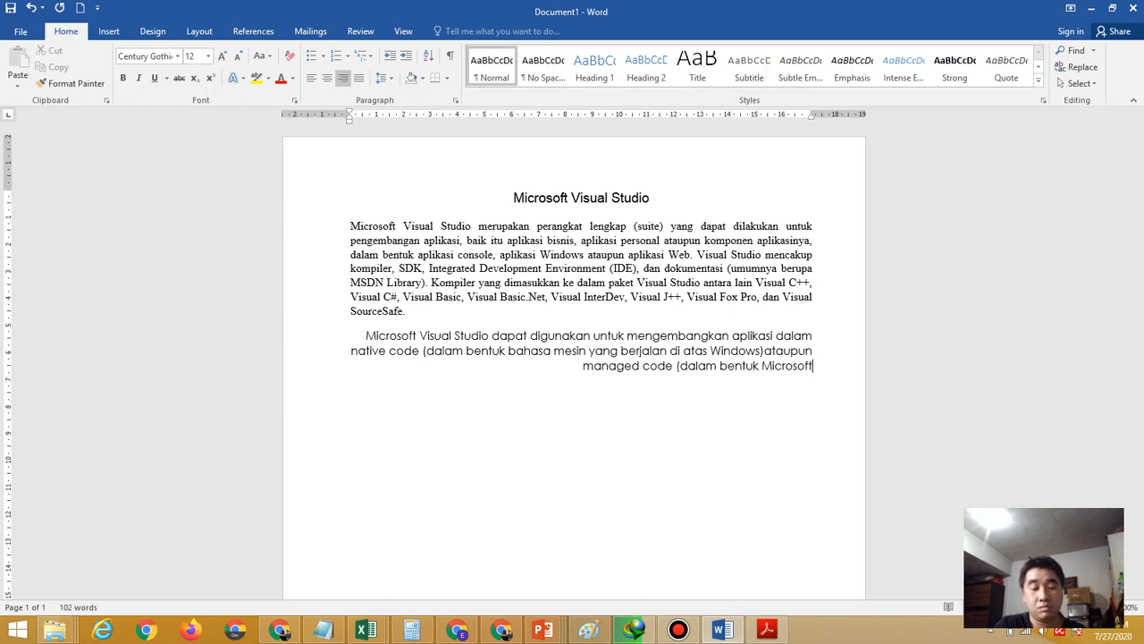
text(ed)
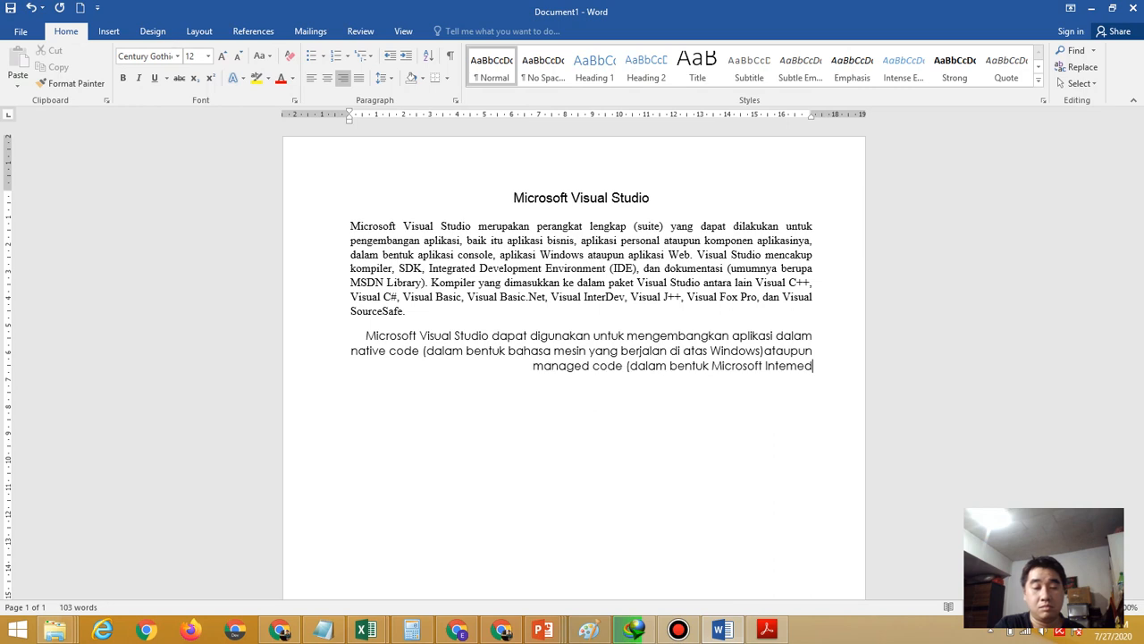
text(iate Language)
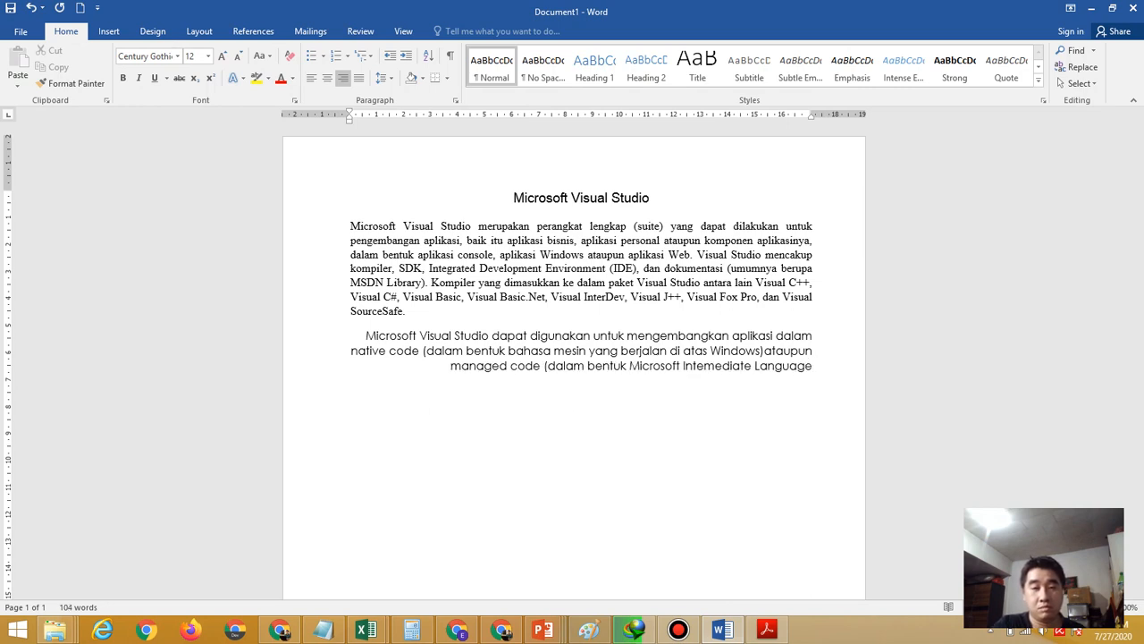
click(767, 630)
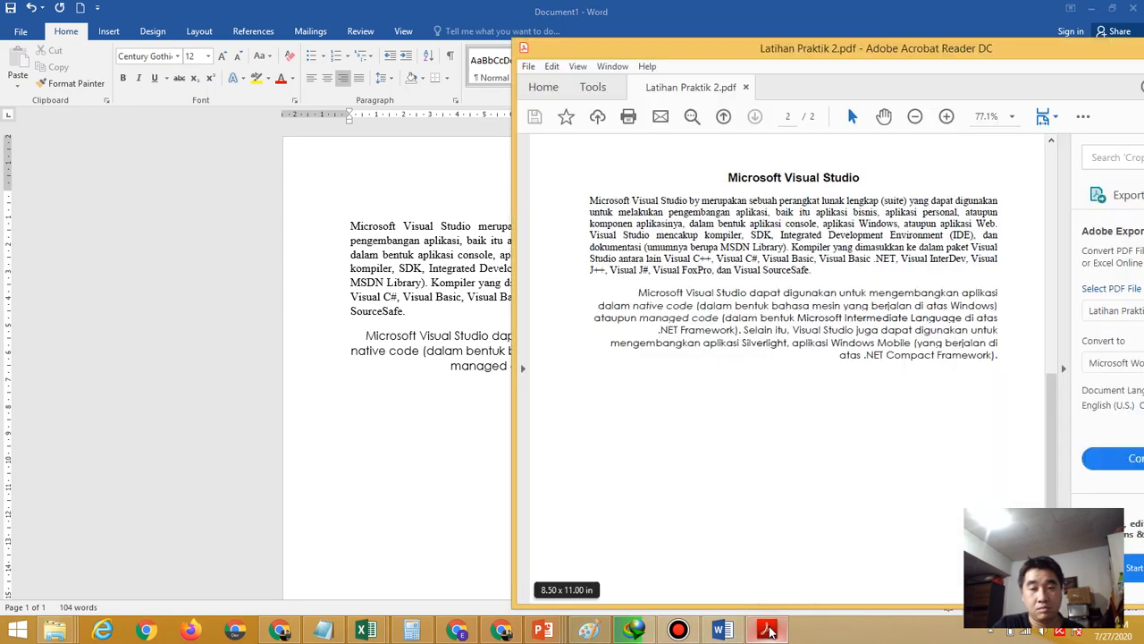
click(416, 466)
text(diate Languagedi)
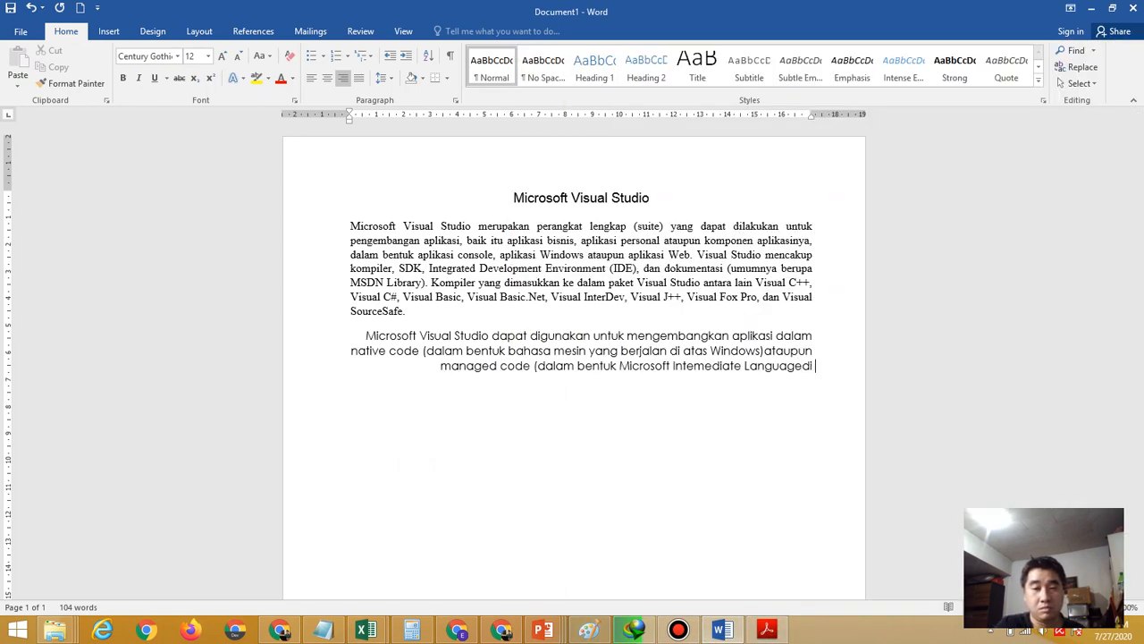
key(BackSpace)
key(BackSpace)
key(BackSpace)
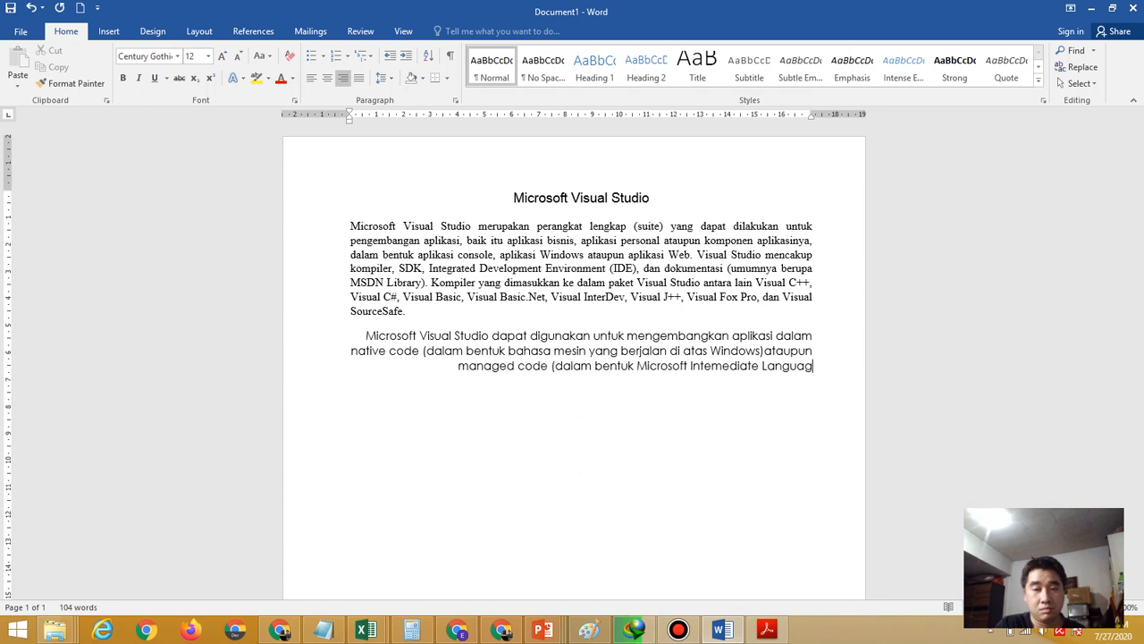
text(e d)
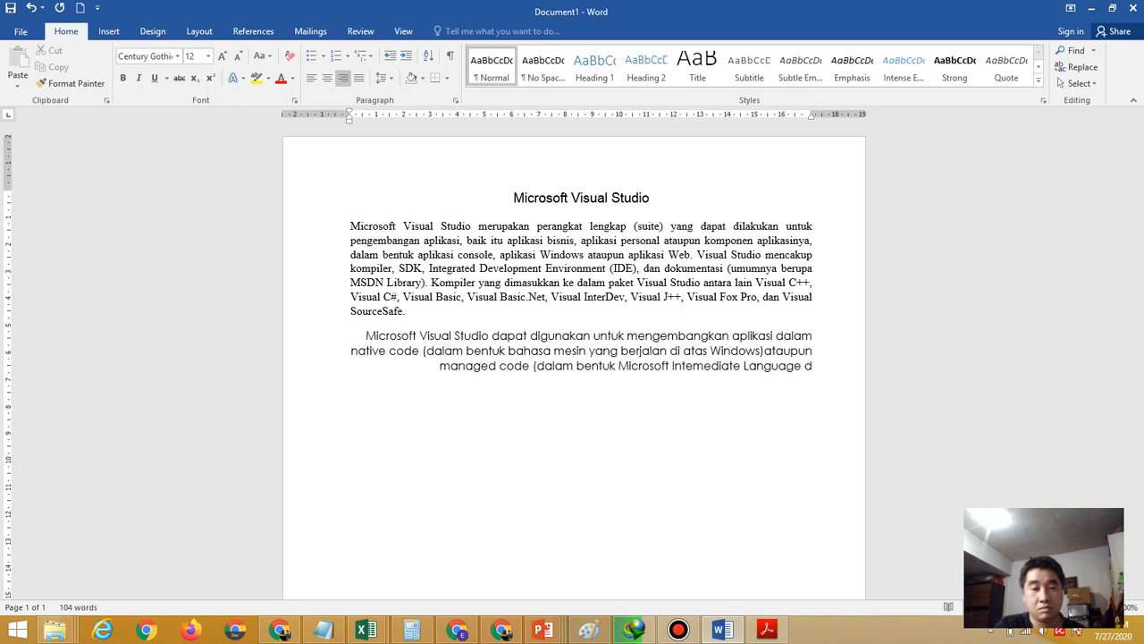
text(i atas)
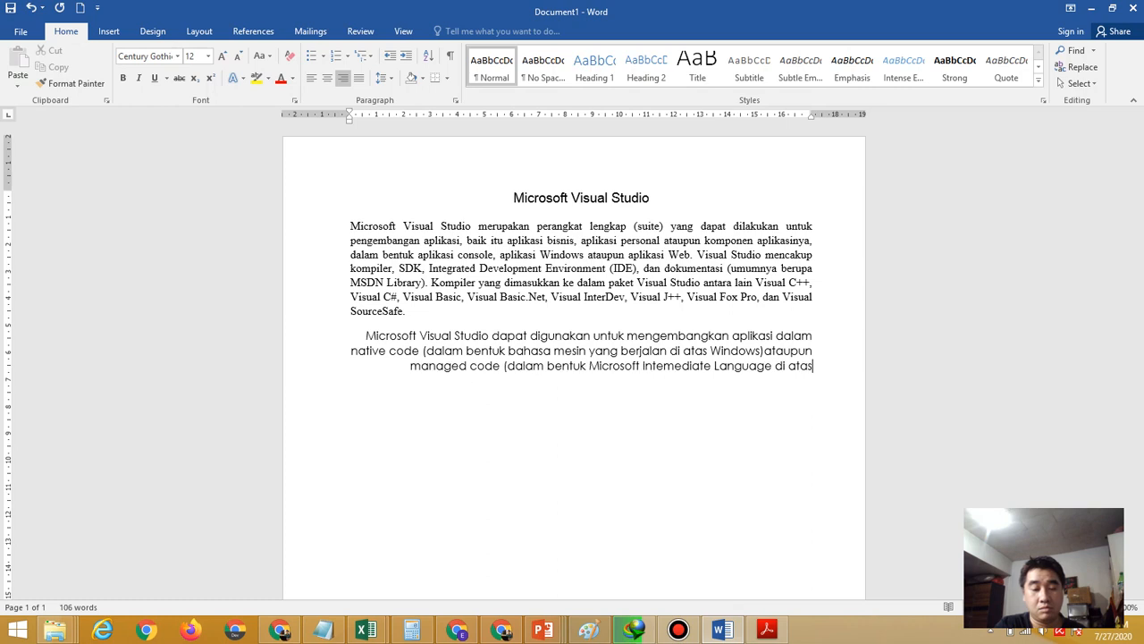
text( .)
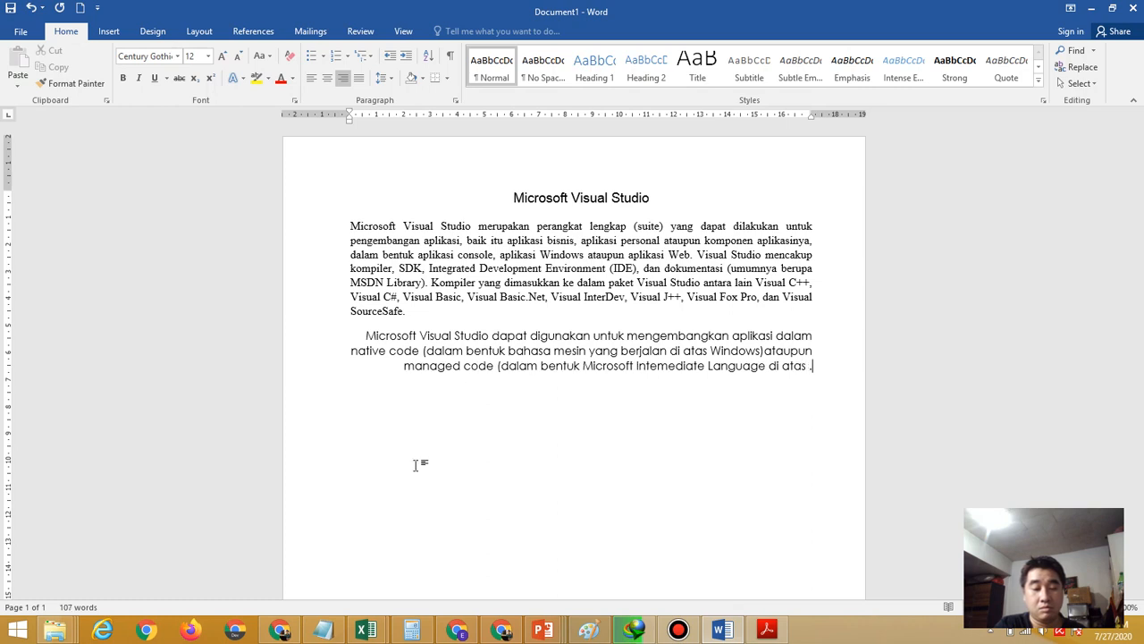
text(Net Framework)
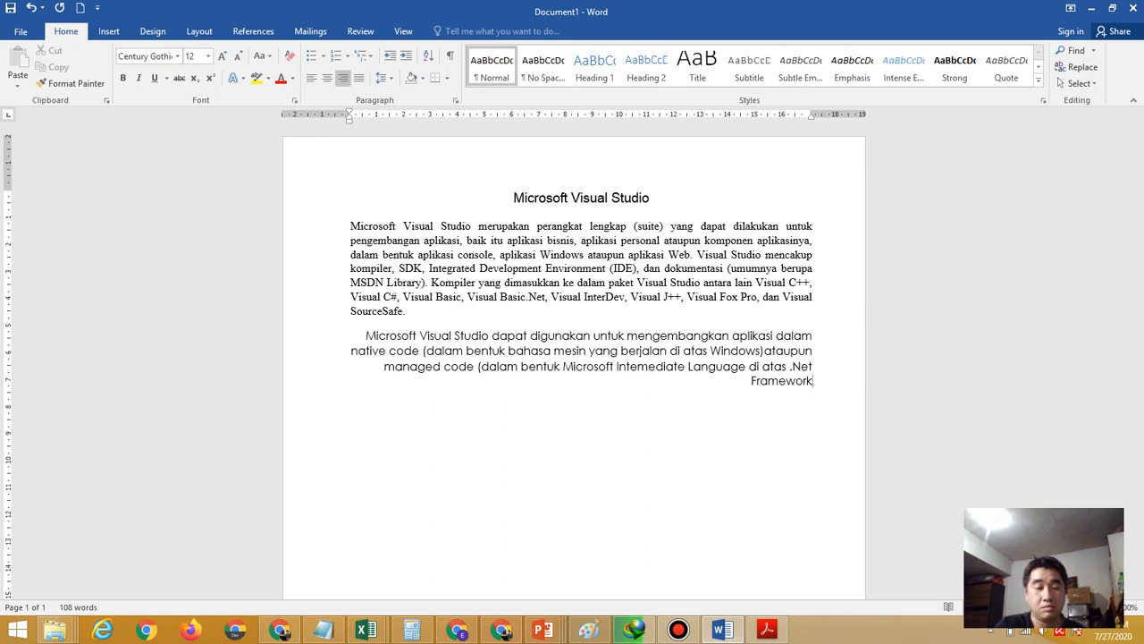
click(784, 631)
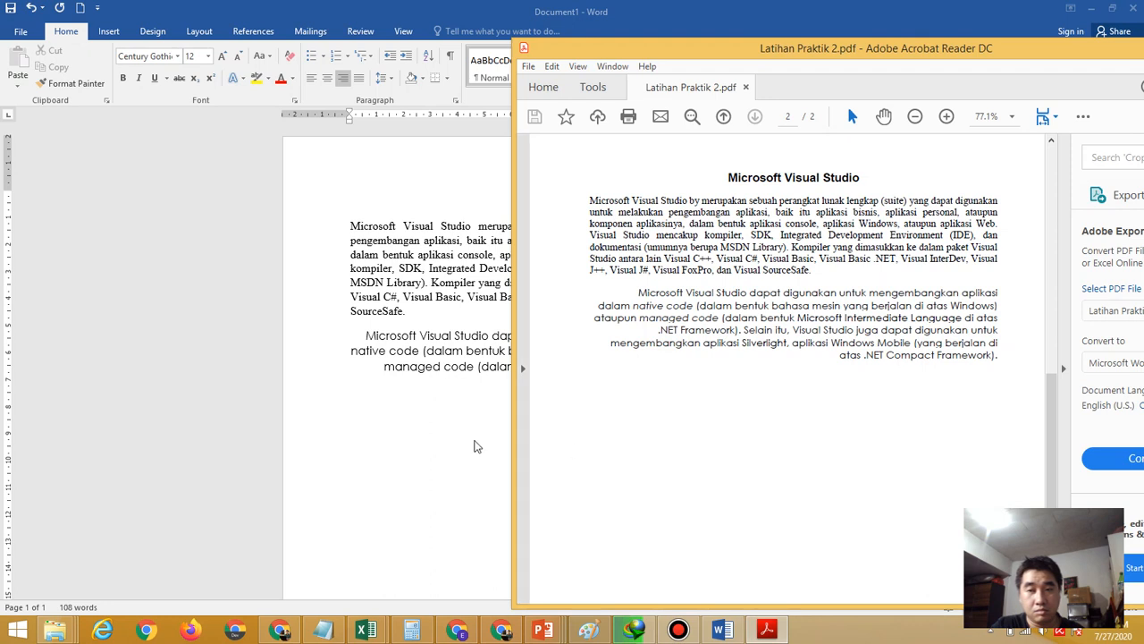
click(453, 443)
text())
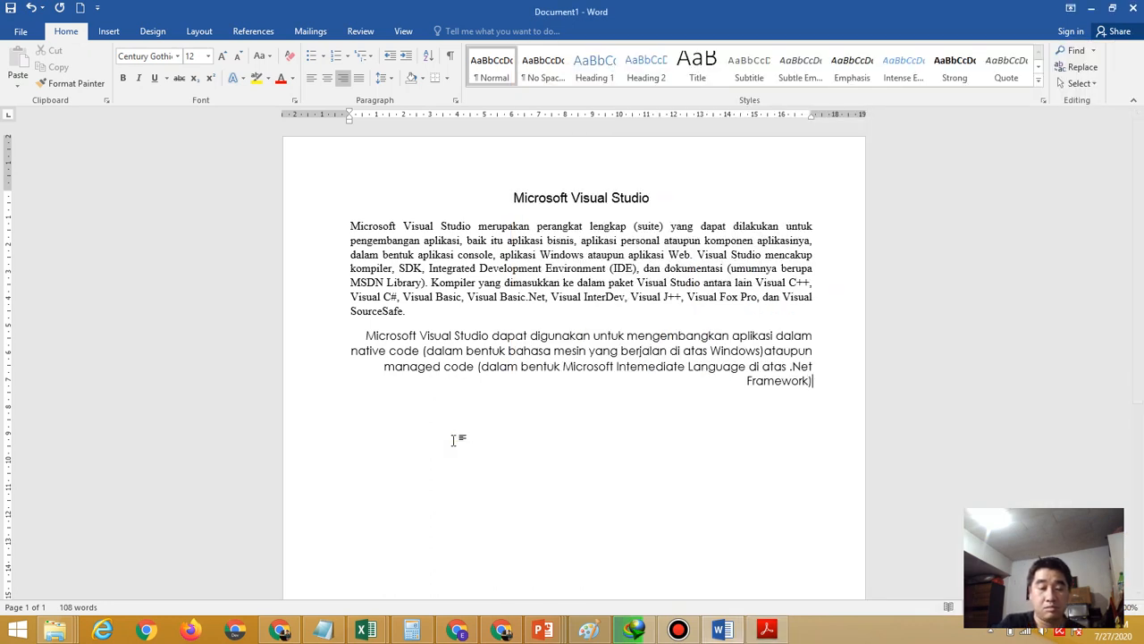
text(. Selain itu)
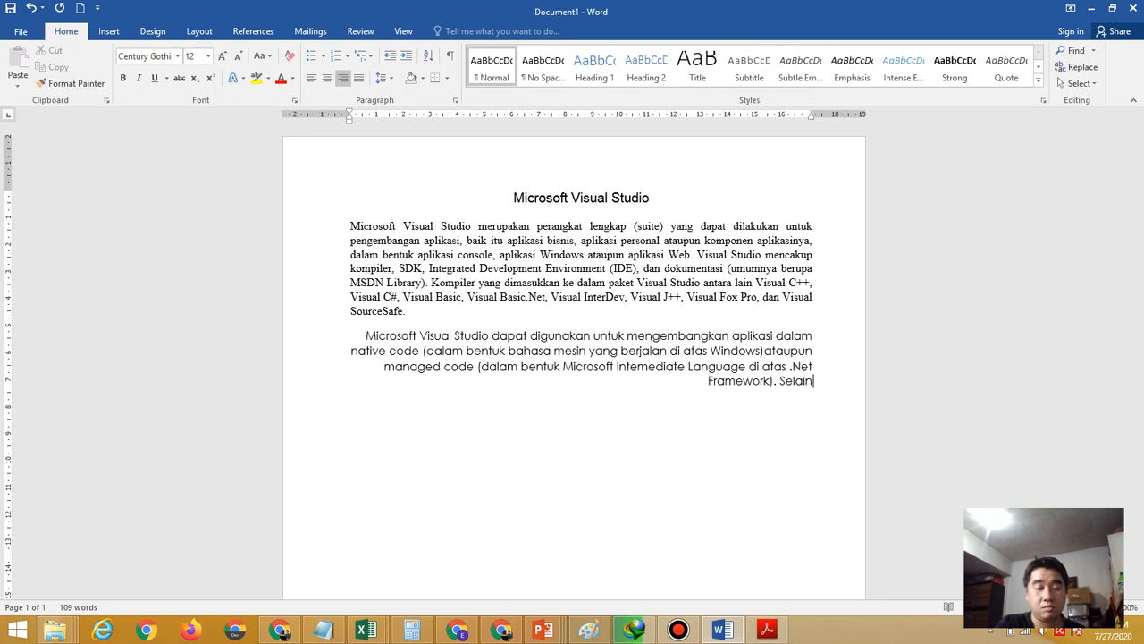
Type ', Visual Studio juga dapat digunakan mengembangkan aplikasi Silverlight, aplikasi'
click(766, 632)
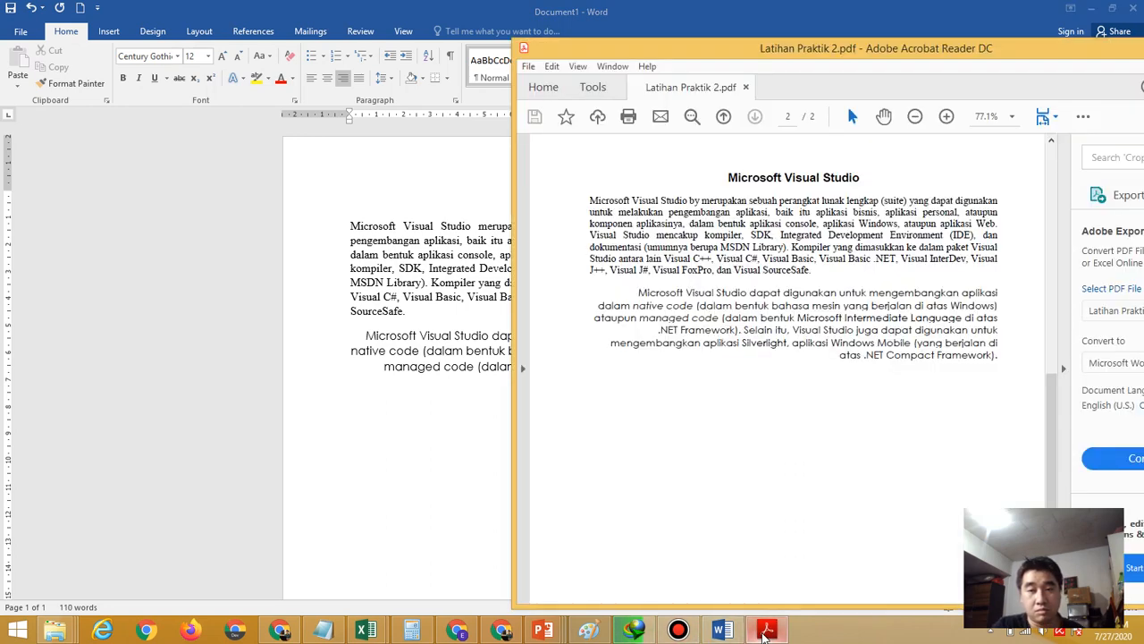
click(384, 471)
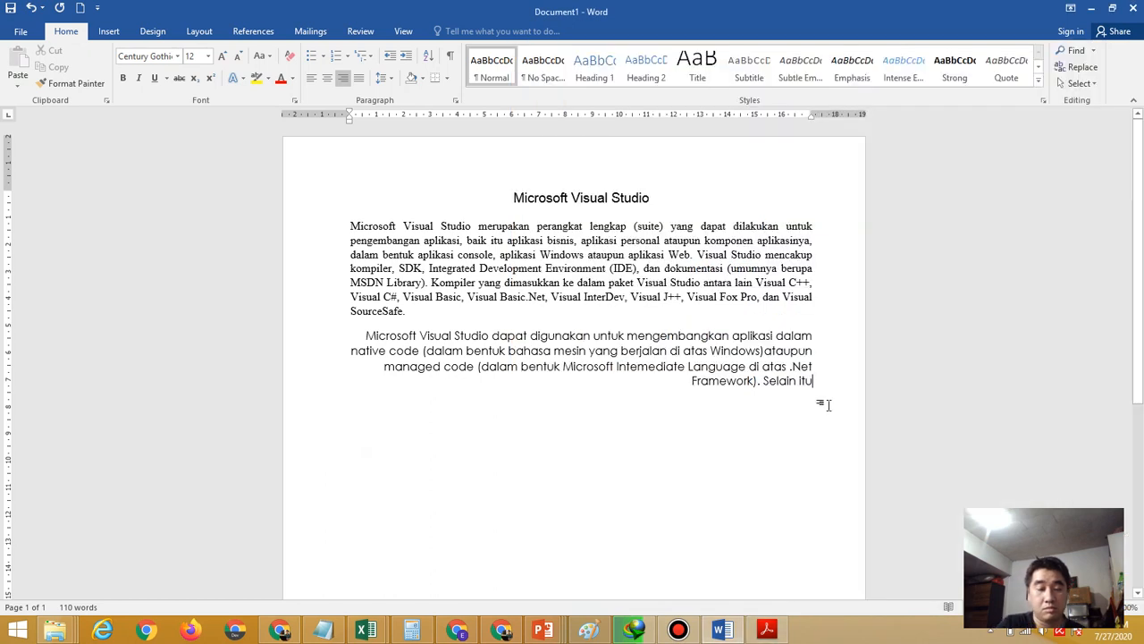
text(, V)
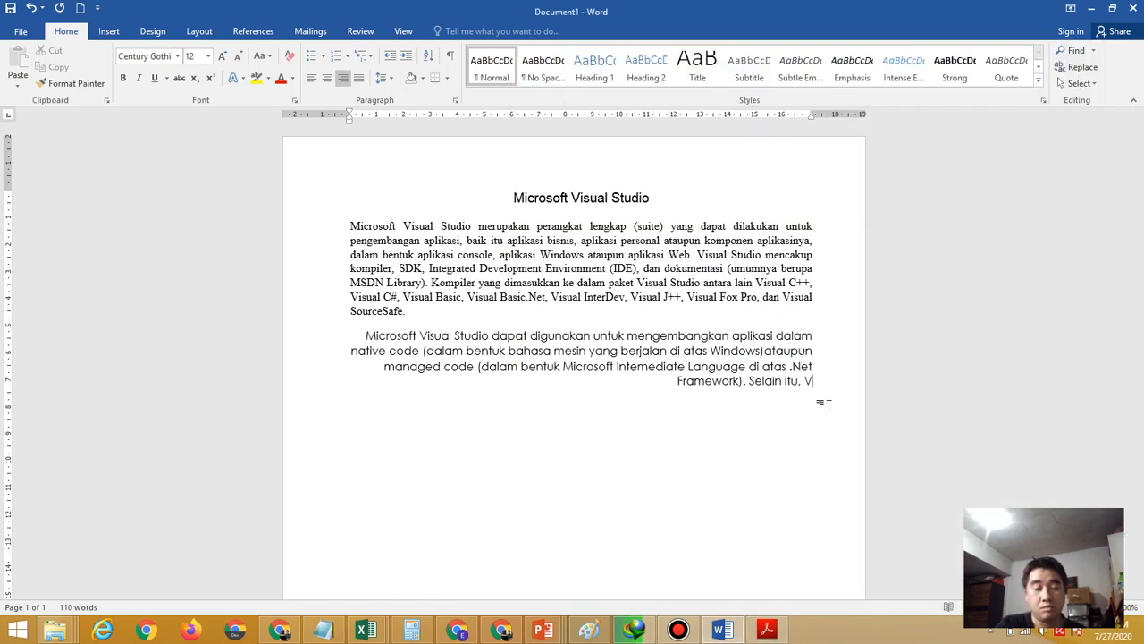
text(isual St)
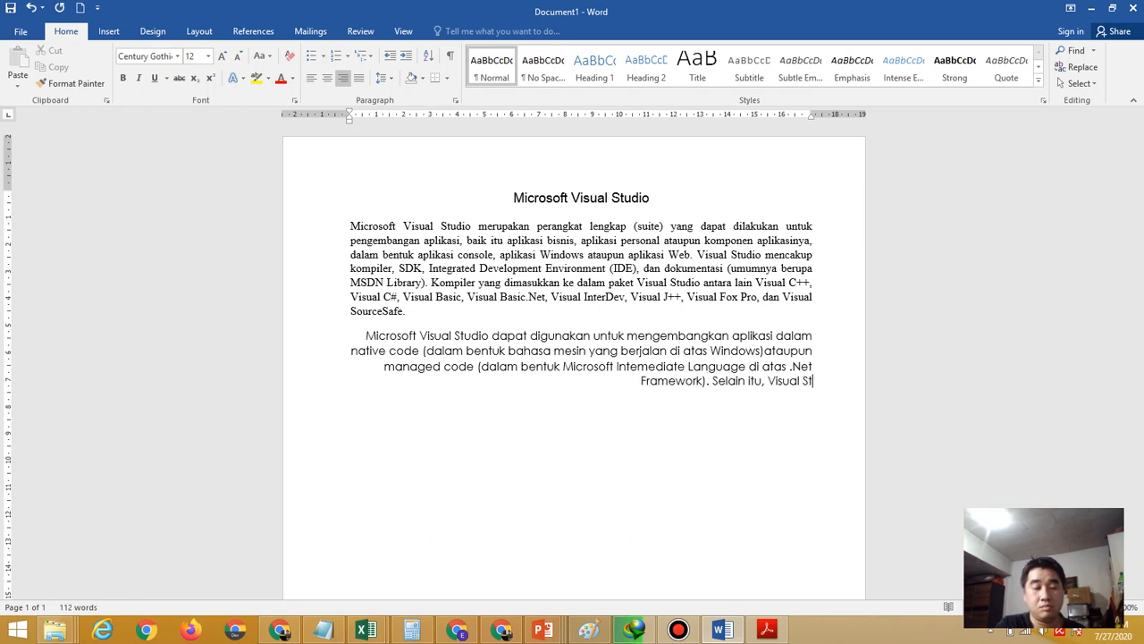
text(uidio )
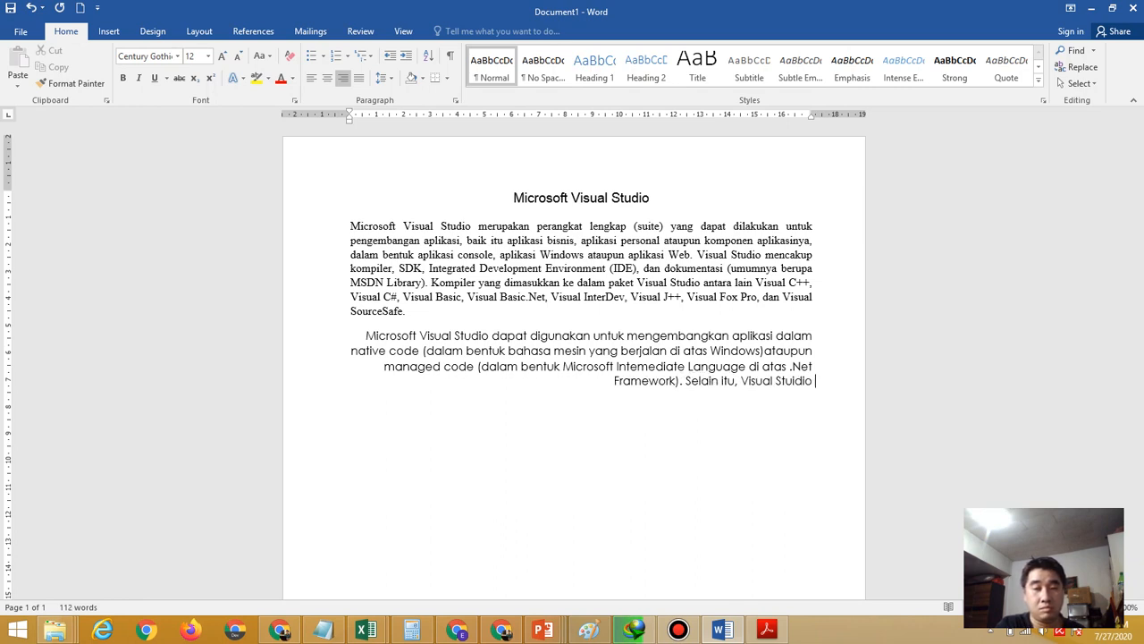
text(juga dapa)
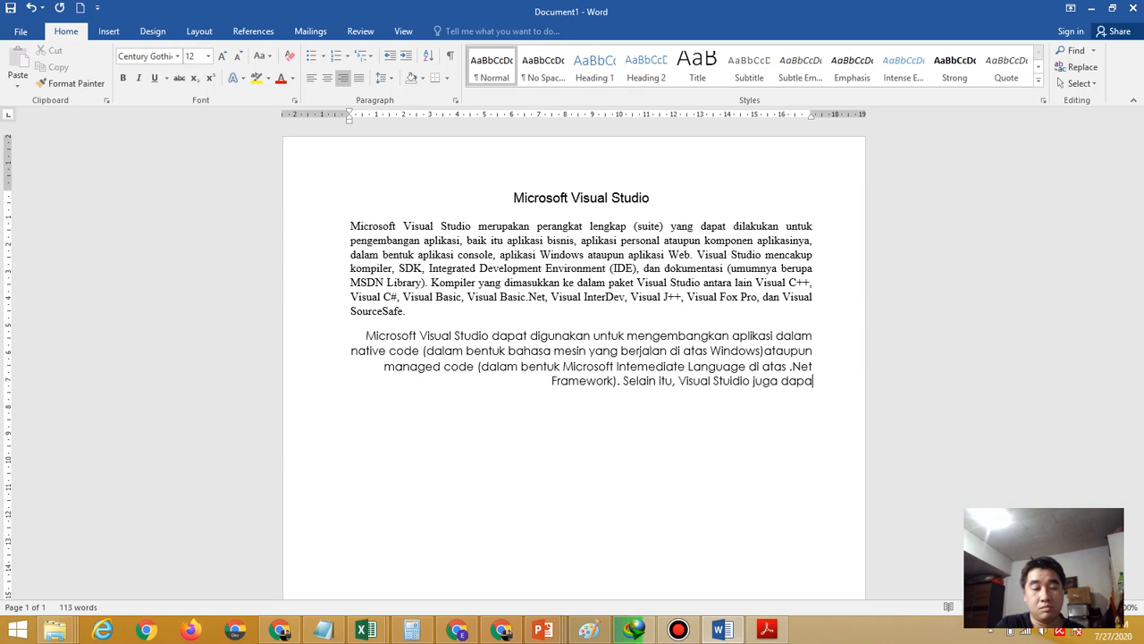
text(t digunakan)
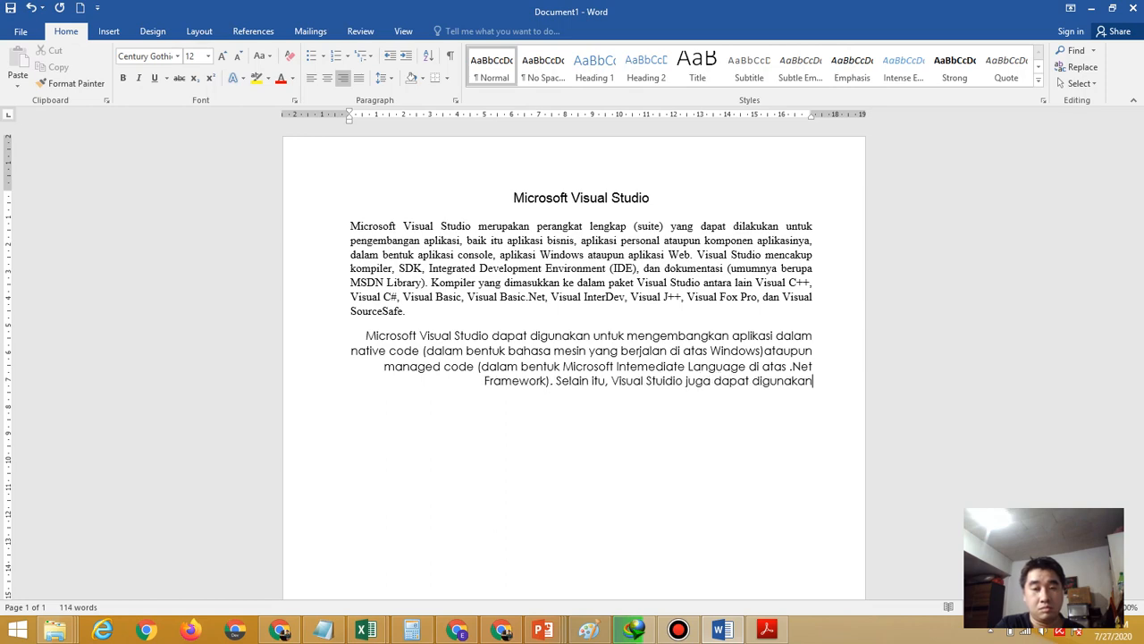
click(784, 633)
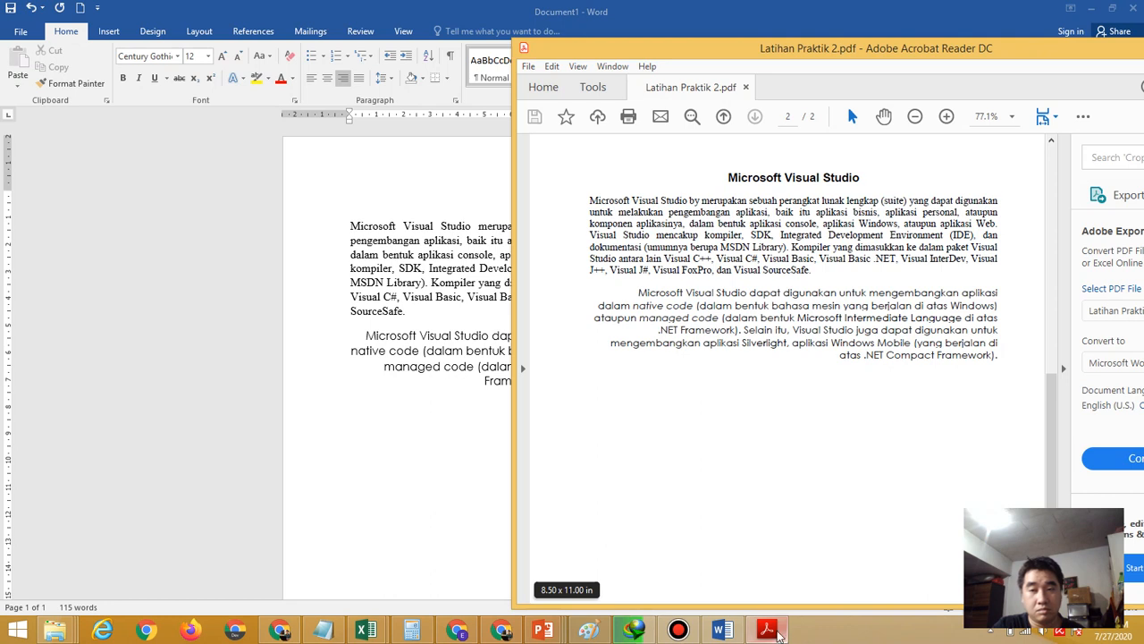
click(476, 542)
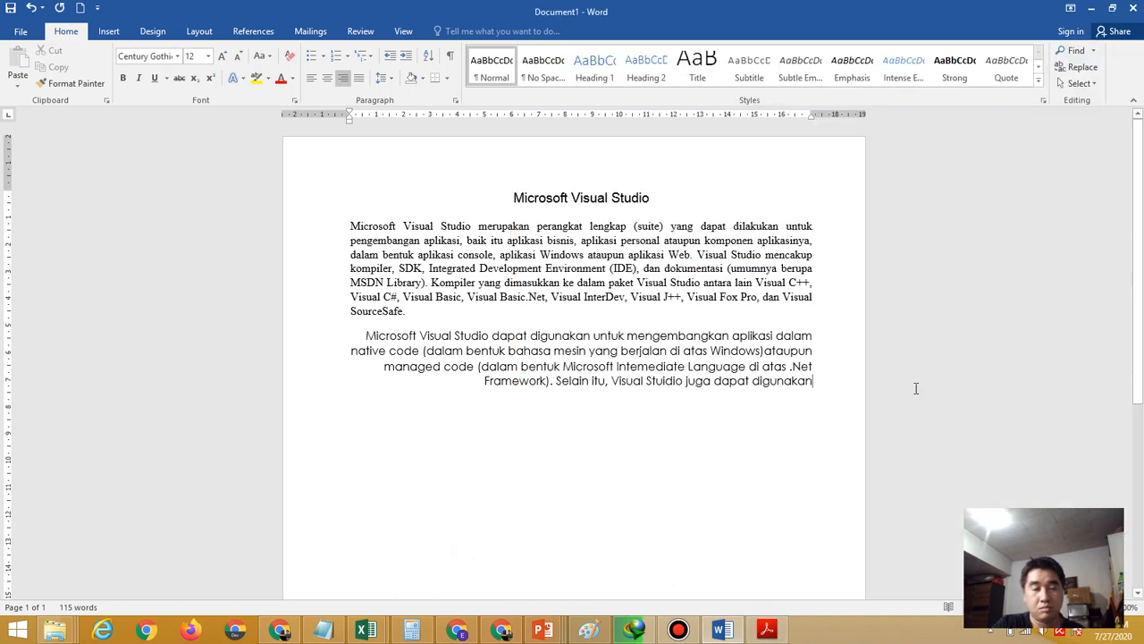
text(mengem)
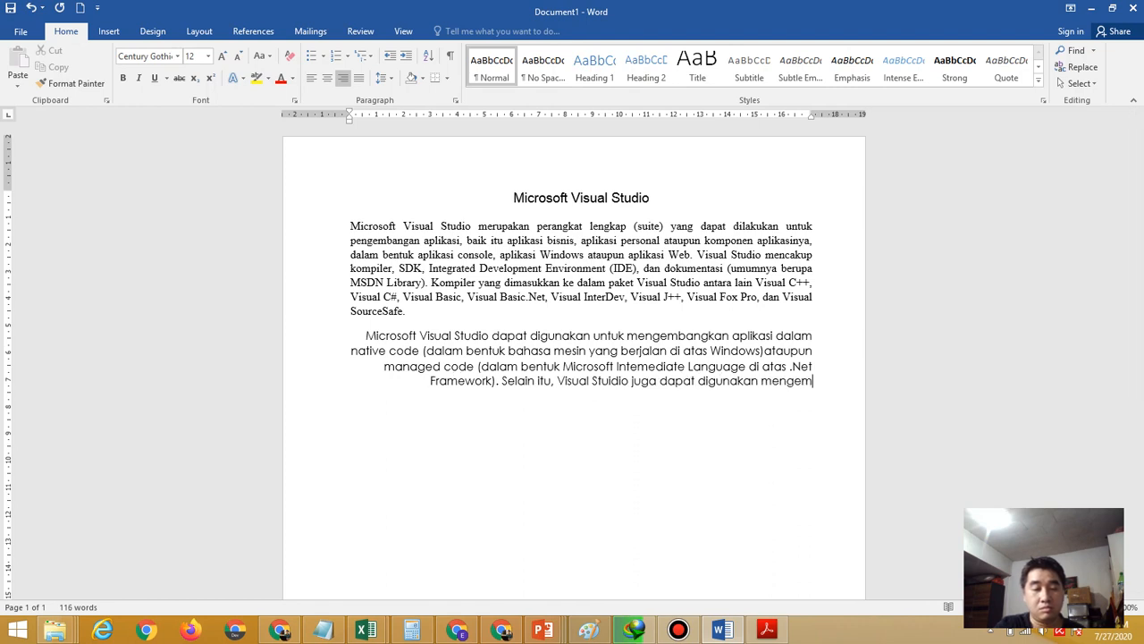
text(bangkan apl)
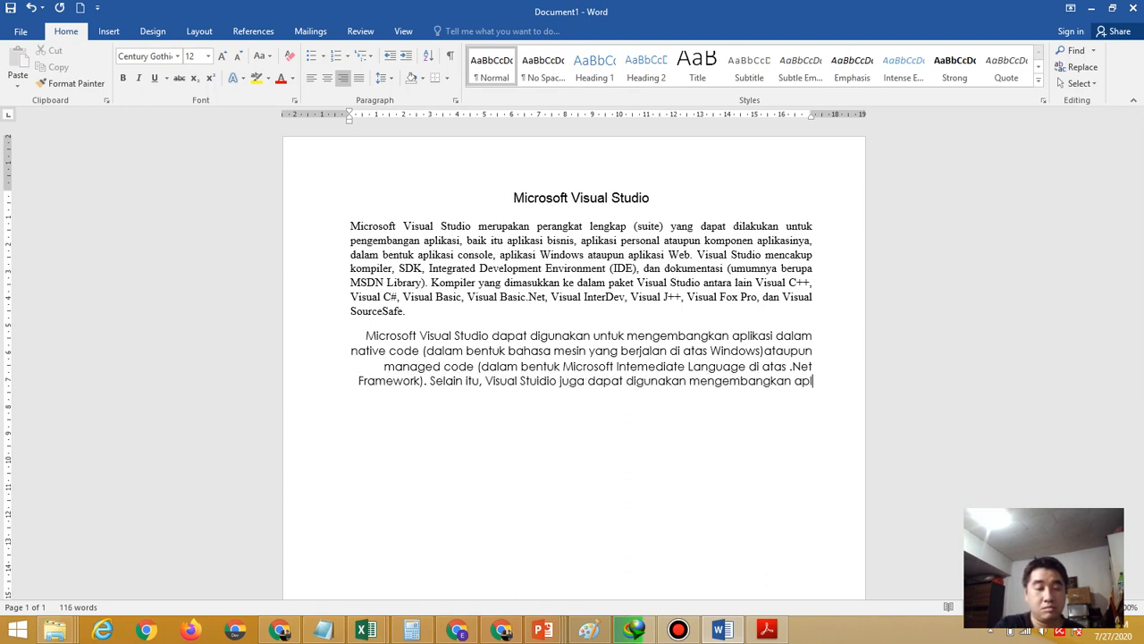
text(ikasi)
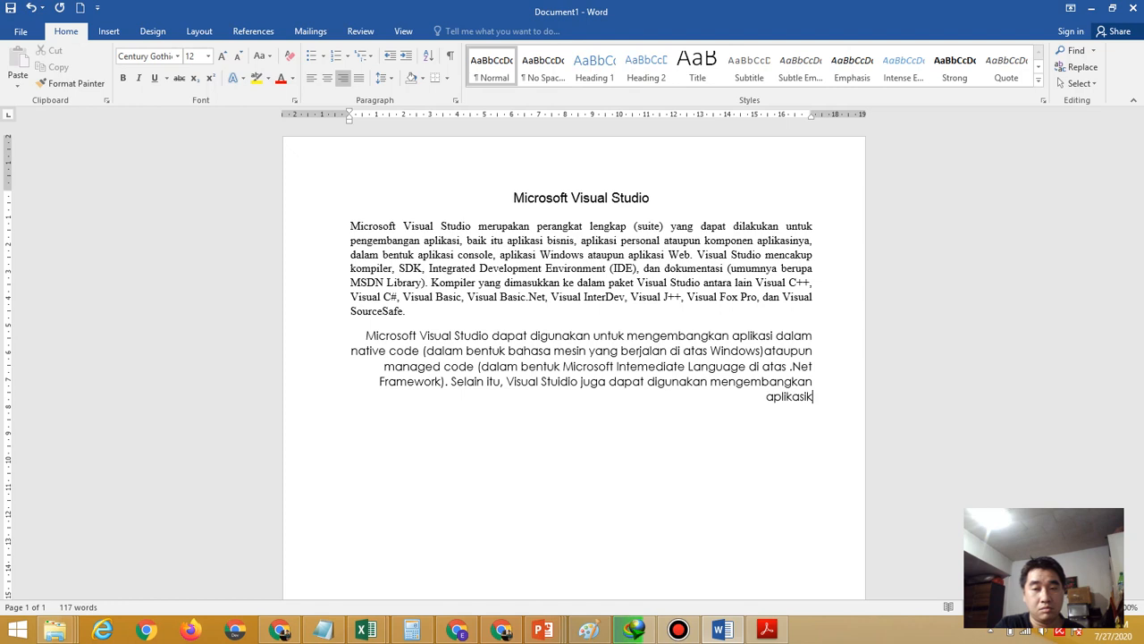
text( Silver)
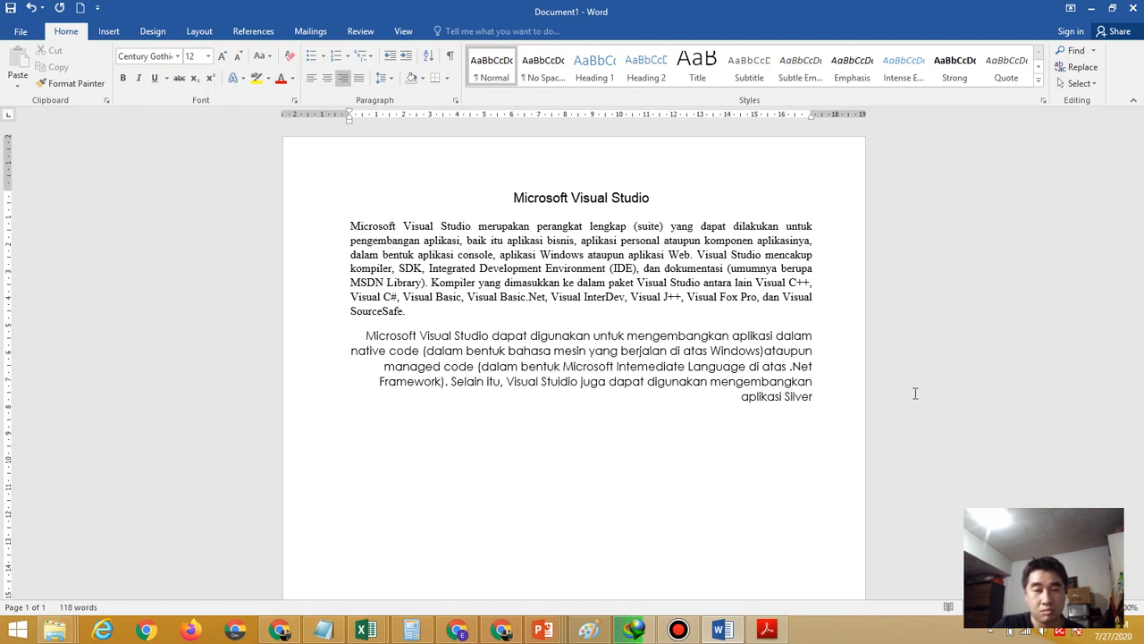
click(750, 630)
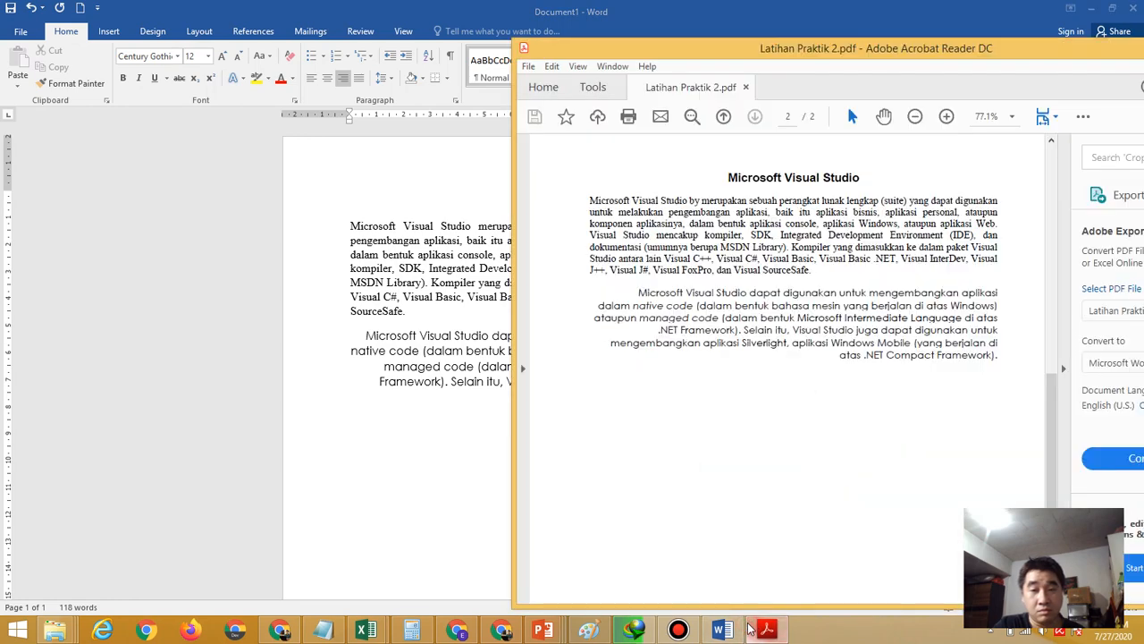
click(407, 510)
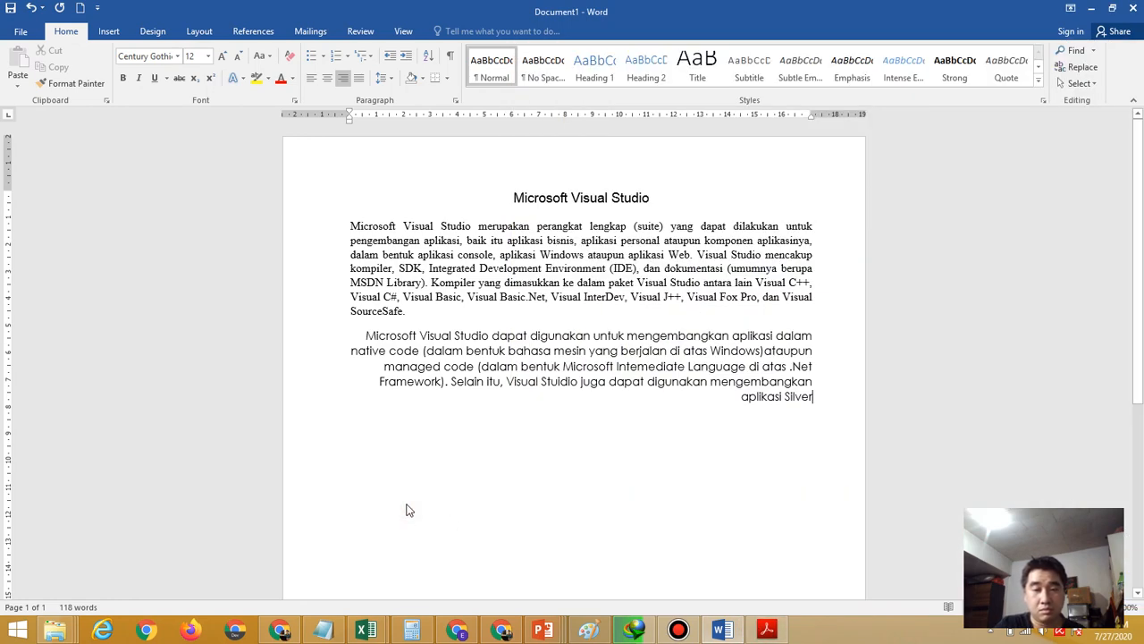
text(light)
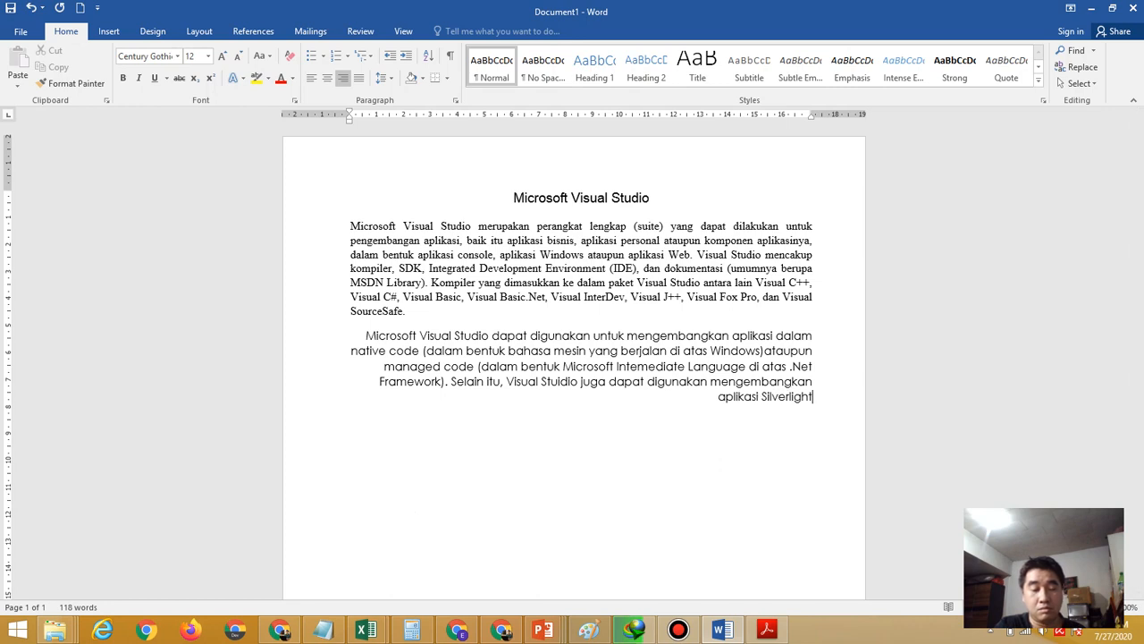
text(, aplikasi)
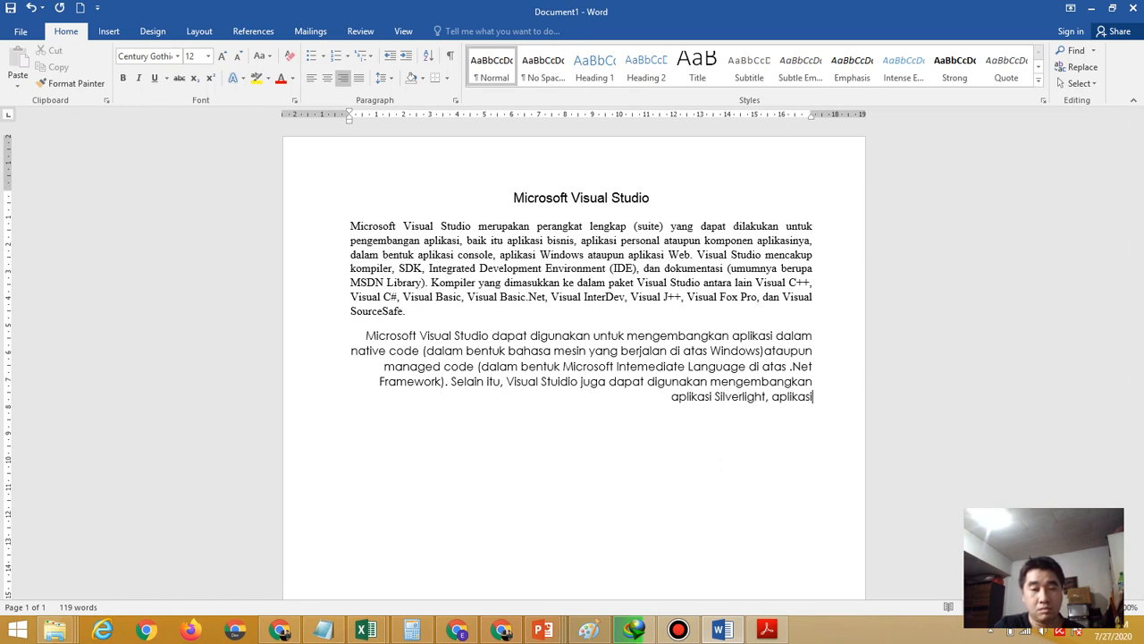
Finish with 'Windows Mobile (yang berjalan di atas .Net Compact Framework).'
click(750, 635)
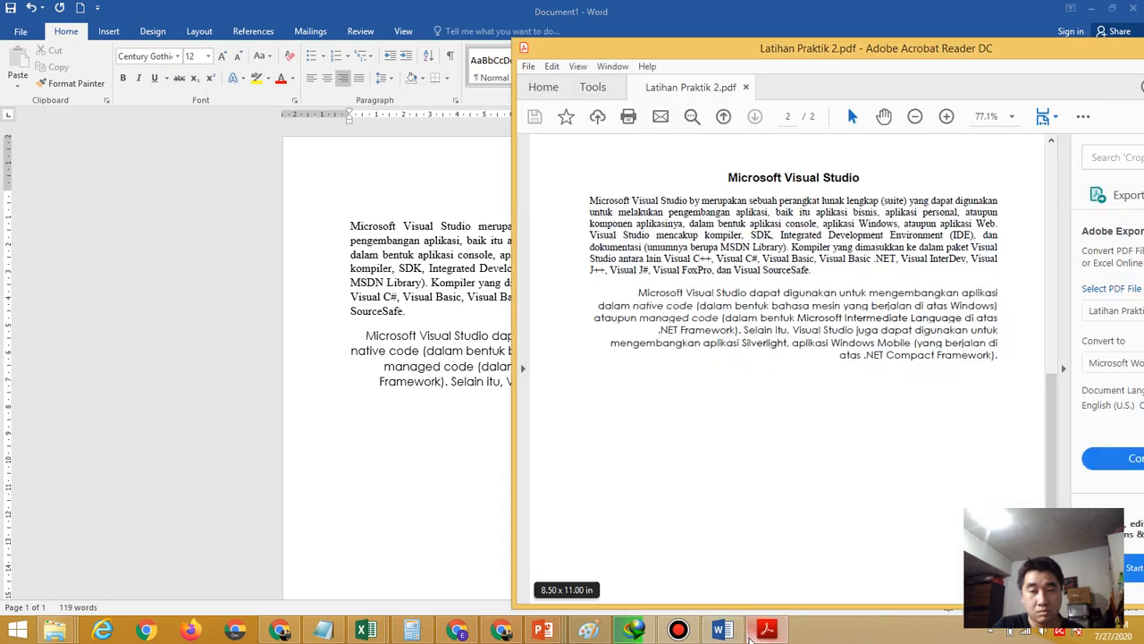
click(454, 451)
text(W)
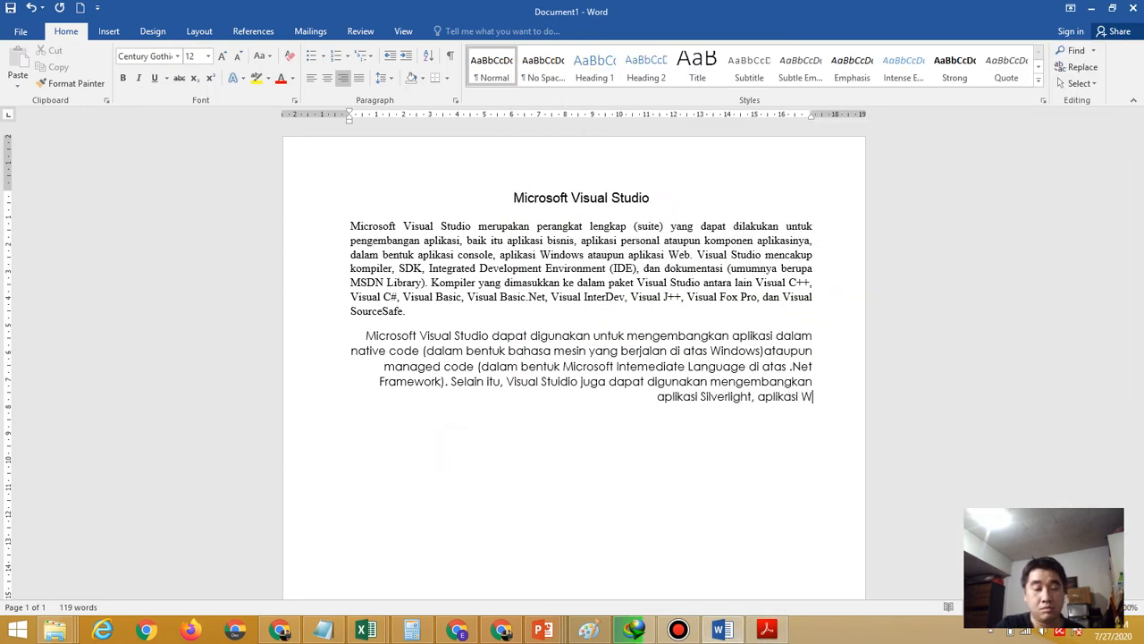
text(indows Mobi)
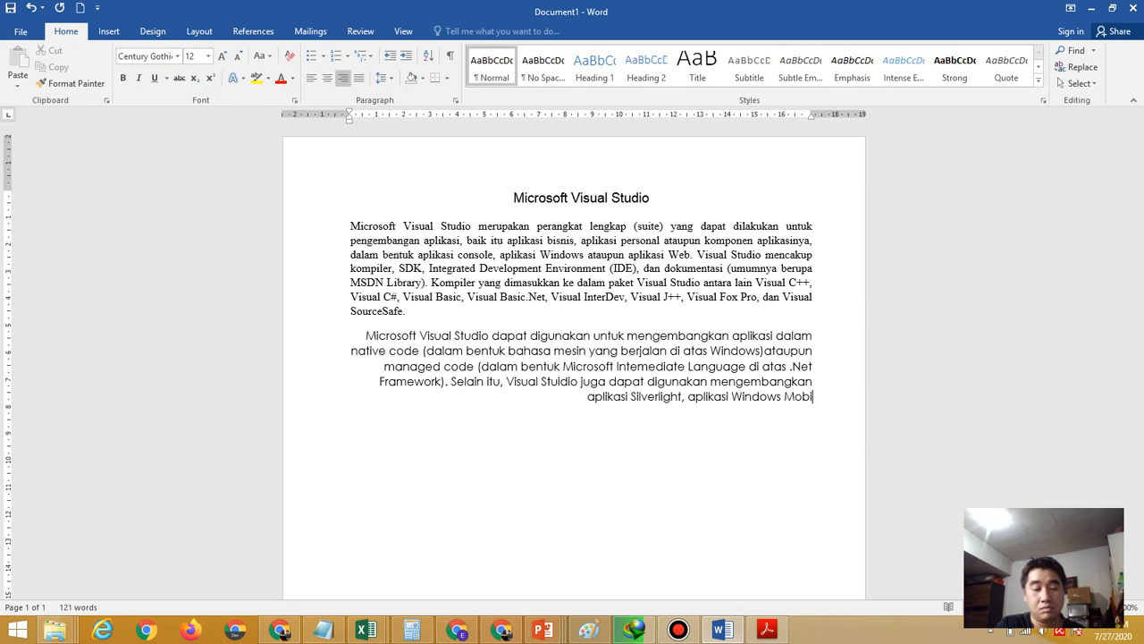
text(le ()
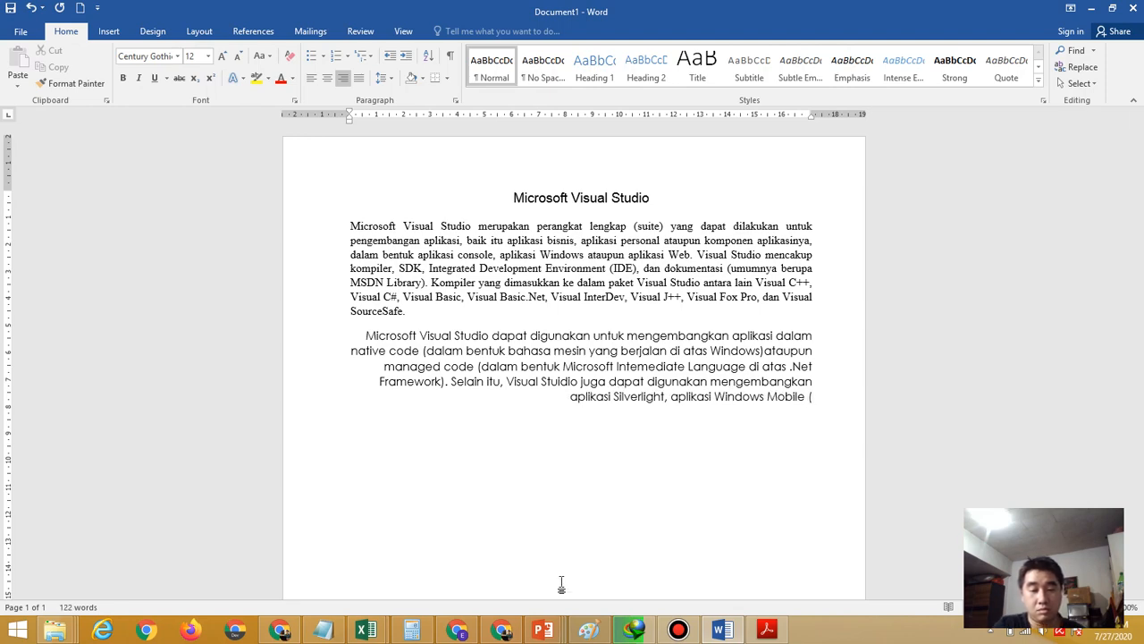
click(767, 631)
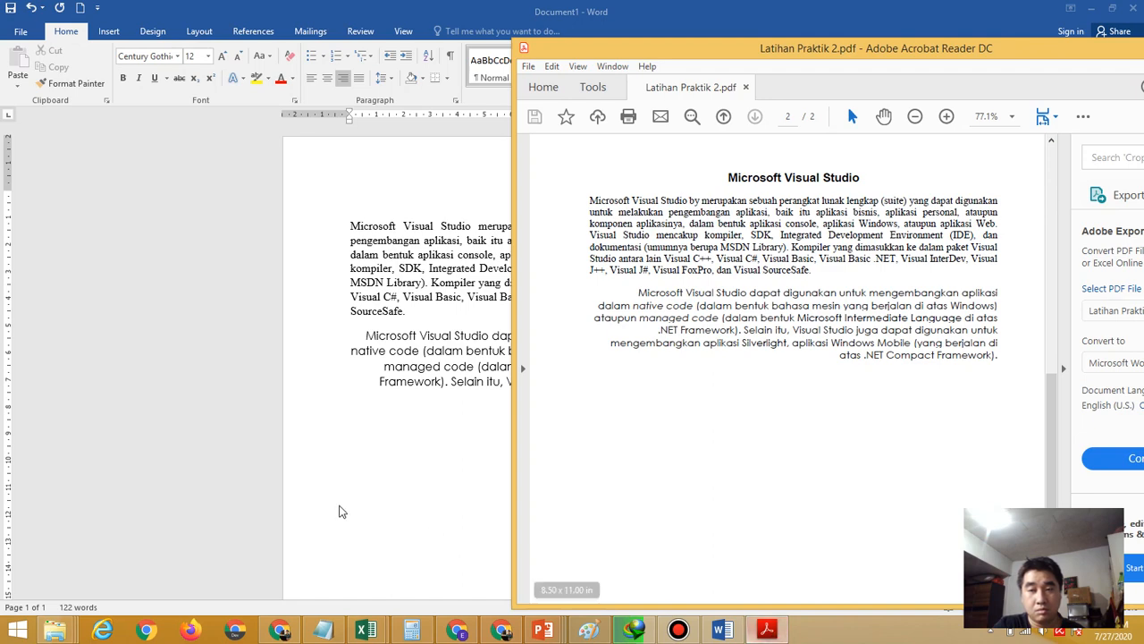
click(413, 493)
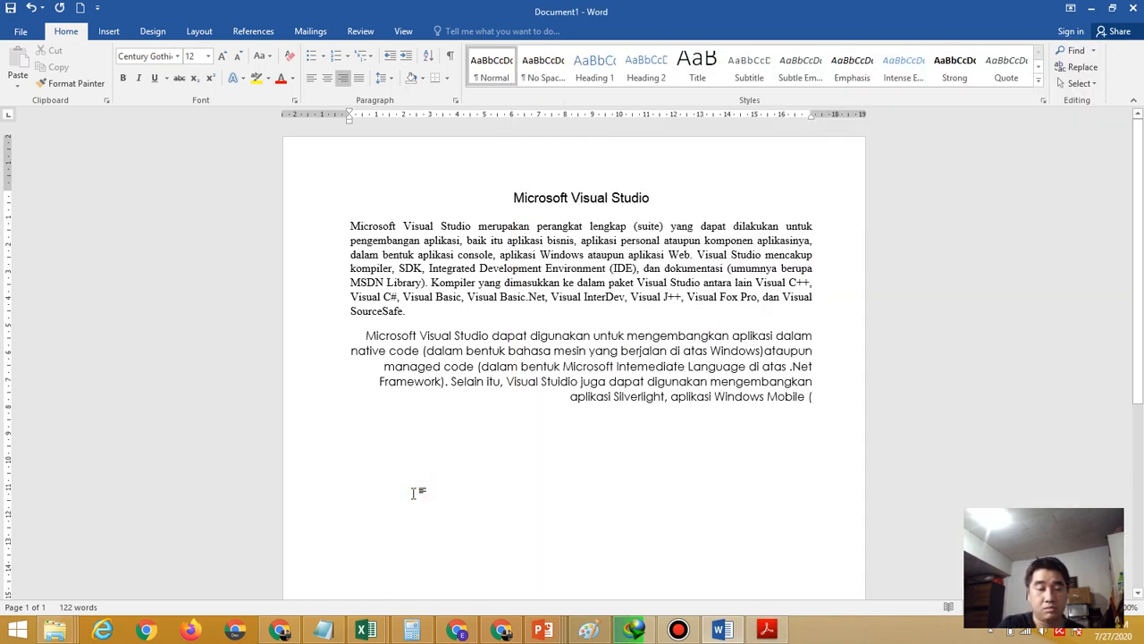
text(yang berjal)
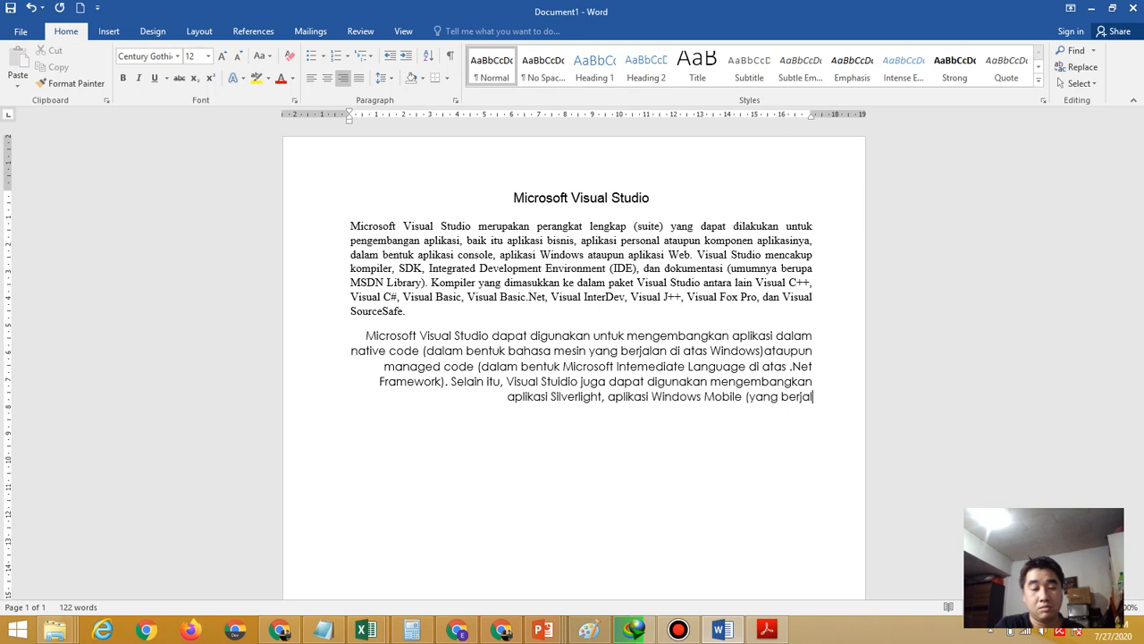
text(an di ata)
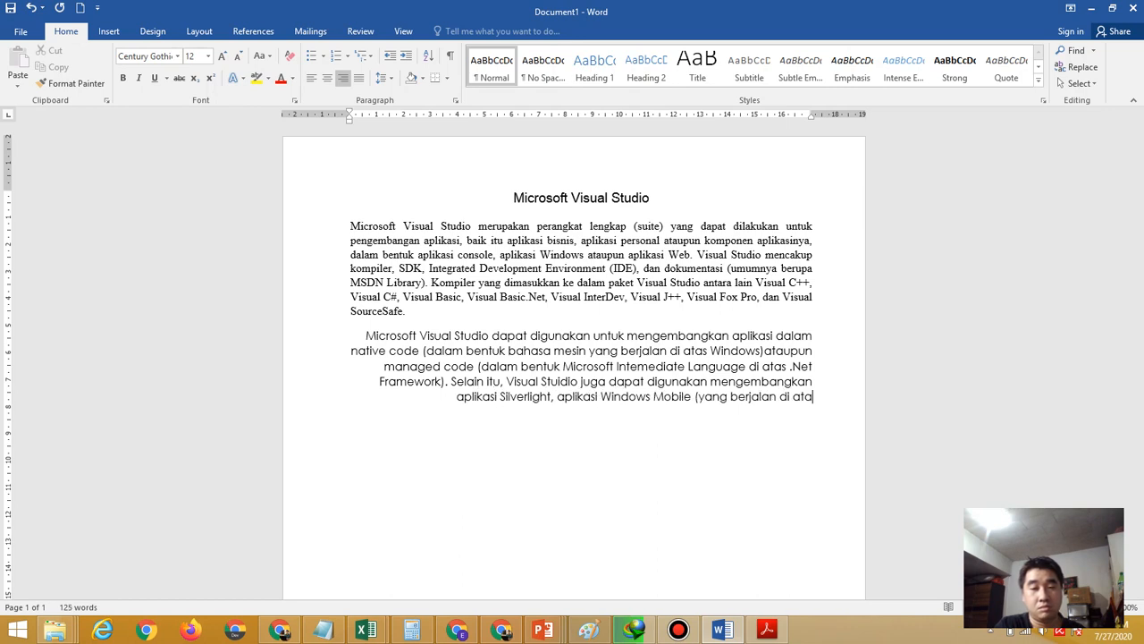
text(s .Ne)
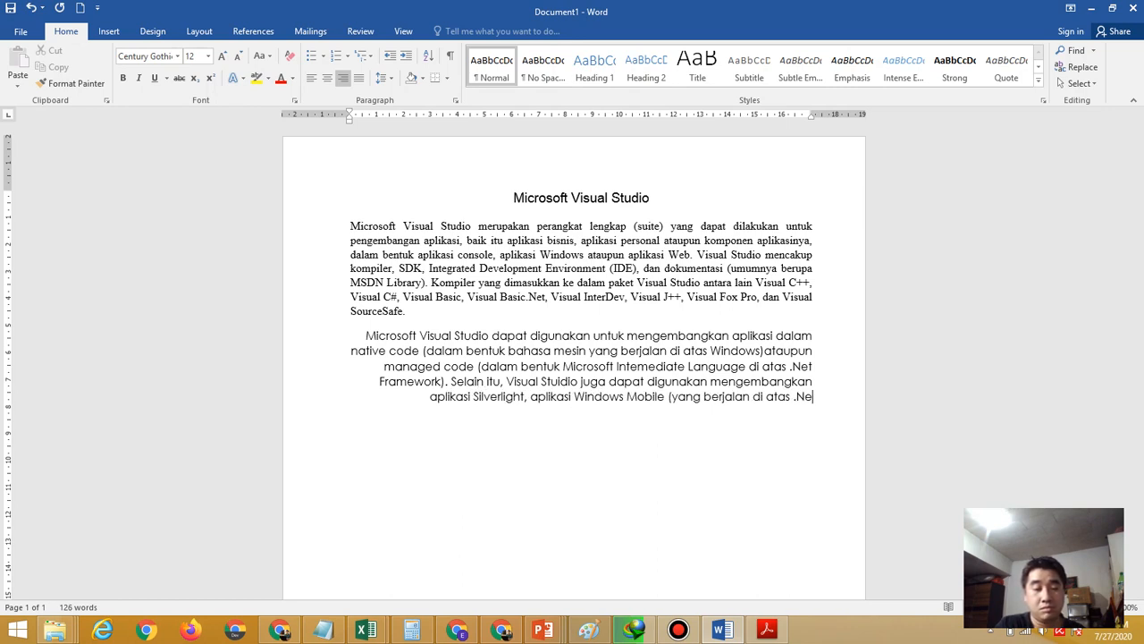
text(t Com)
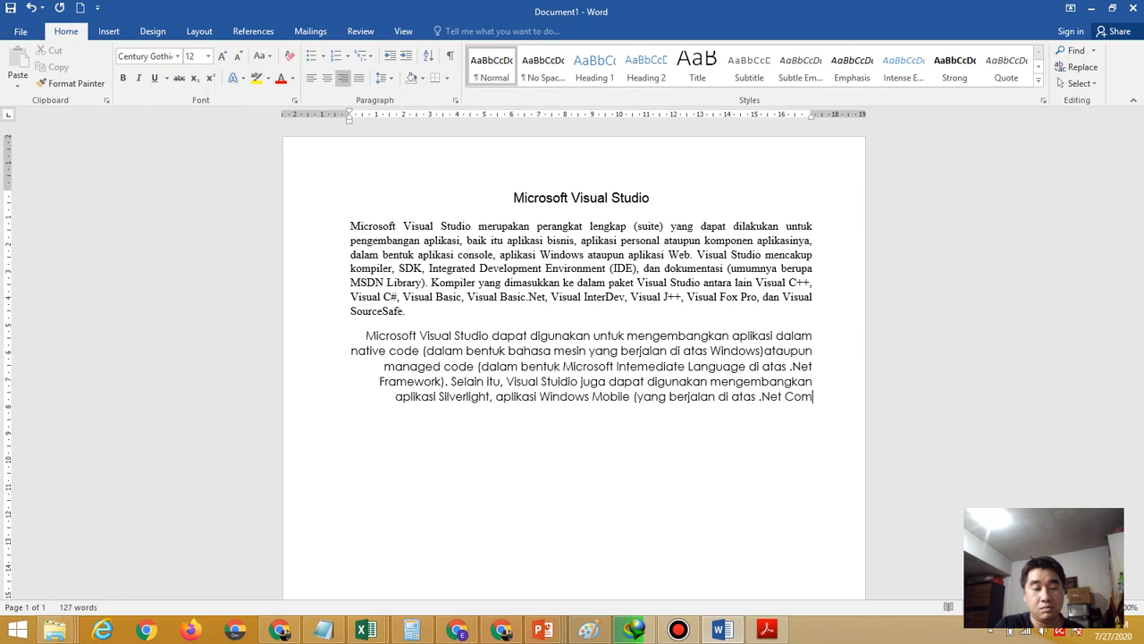
text(pact Fra)
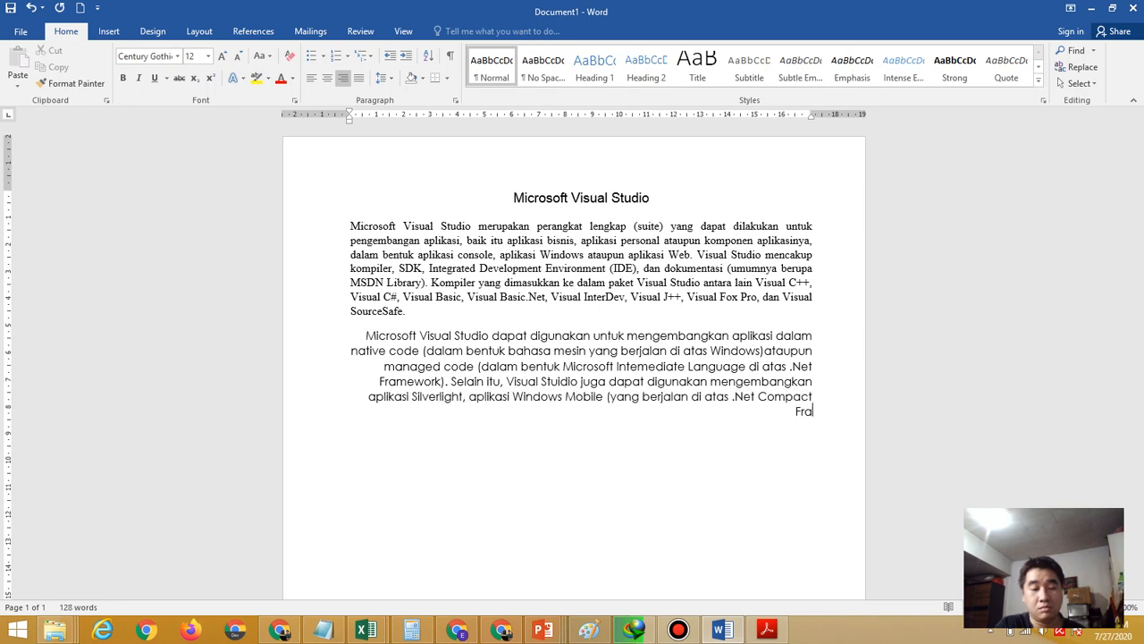
text(mework))
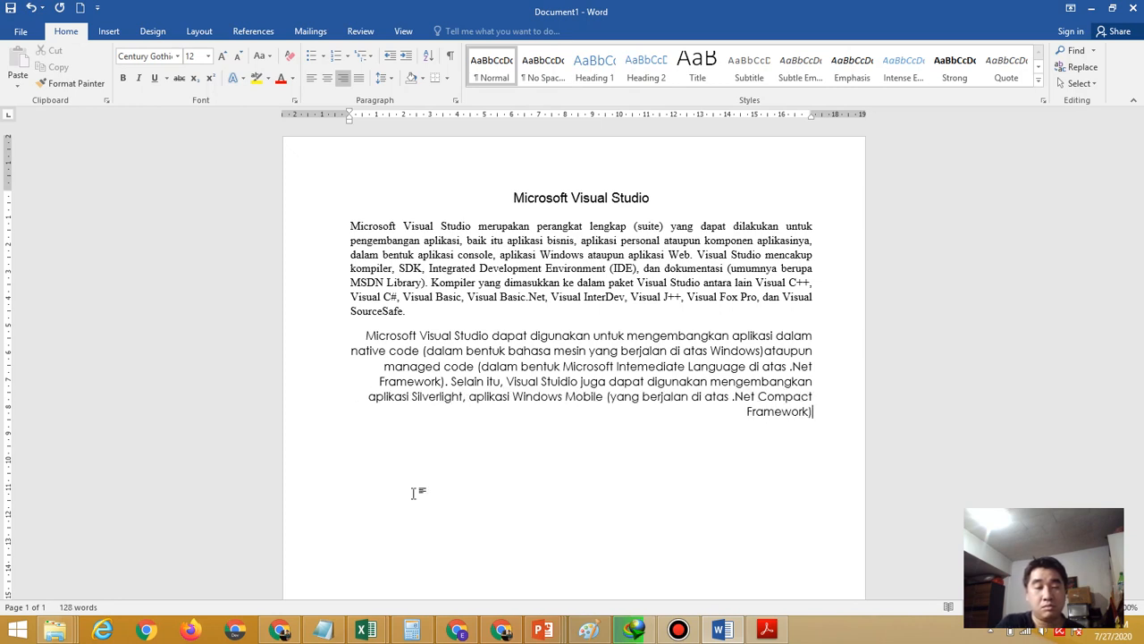
text(.)
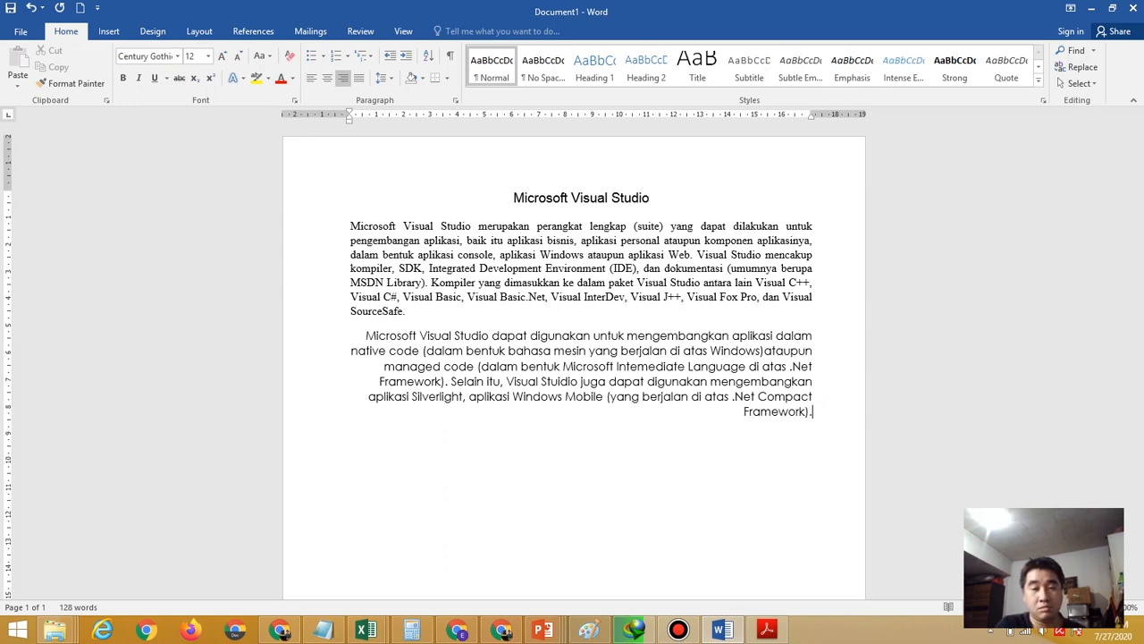
Change '.Net' to '.NET' in Compact Framework, Visual Basic.Net and .Net Framework
click(760, 633)
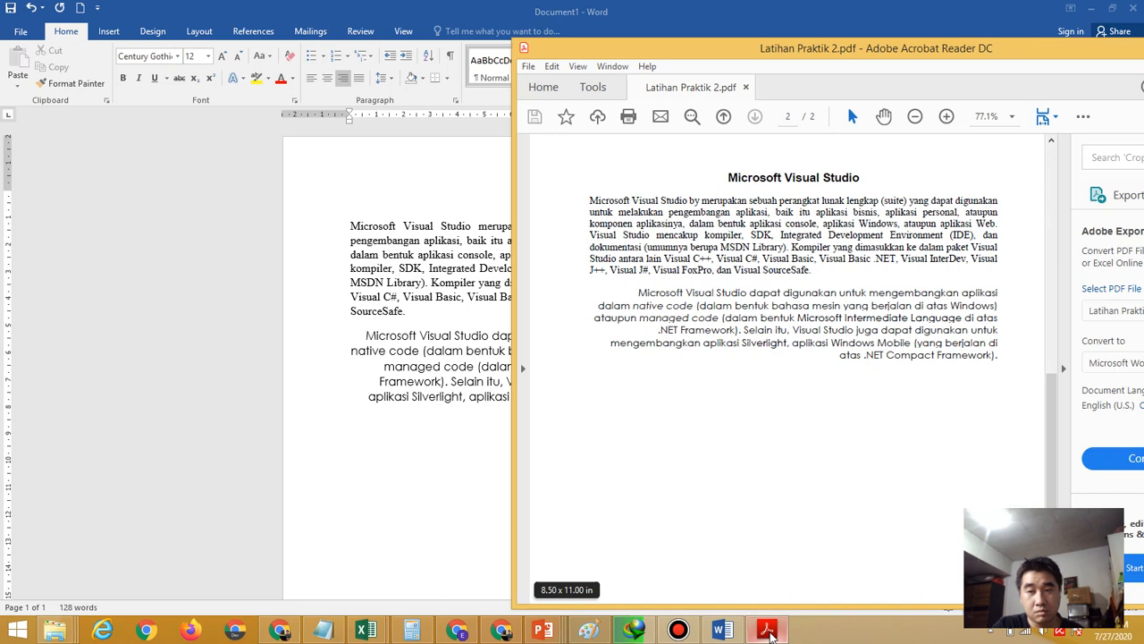
click(362, 499)
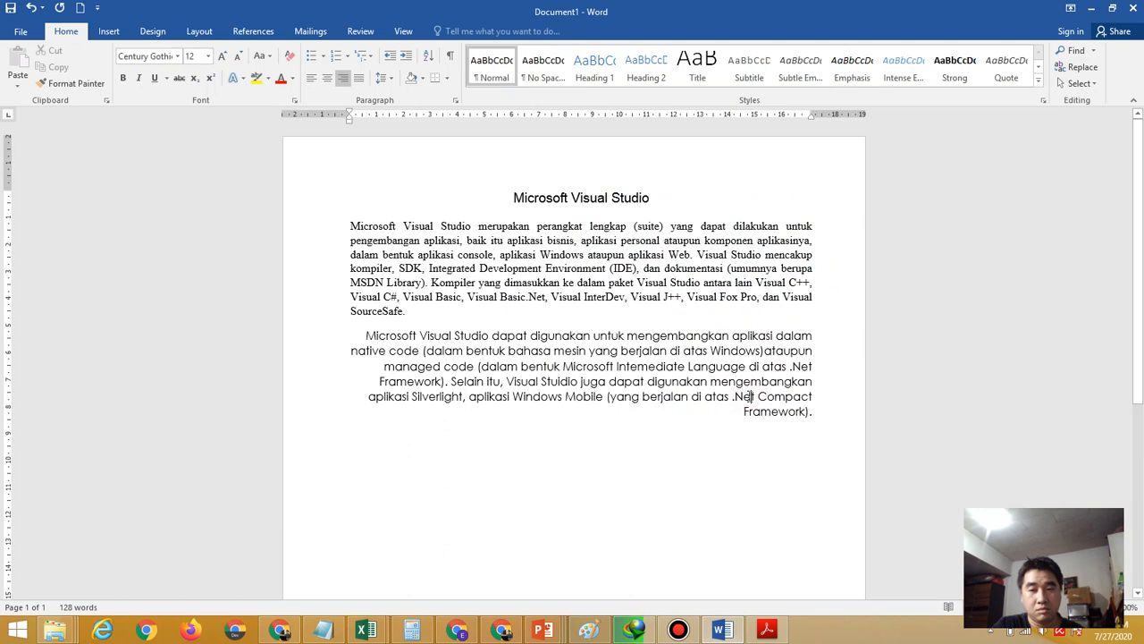
click(754, 399)
key(BackSpace)
key(BackSpace)
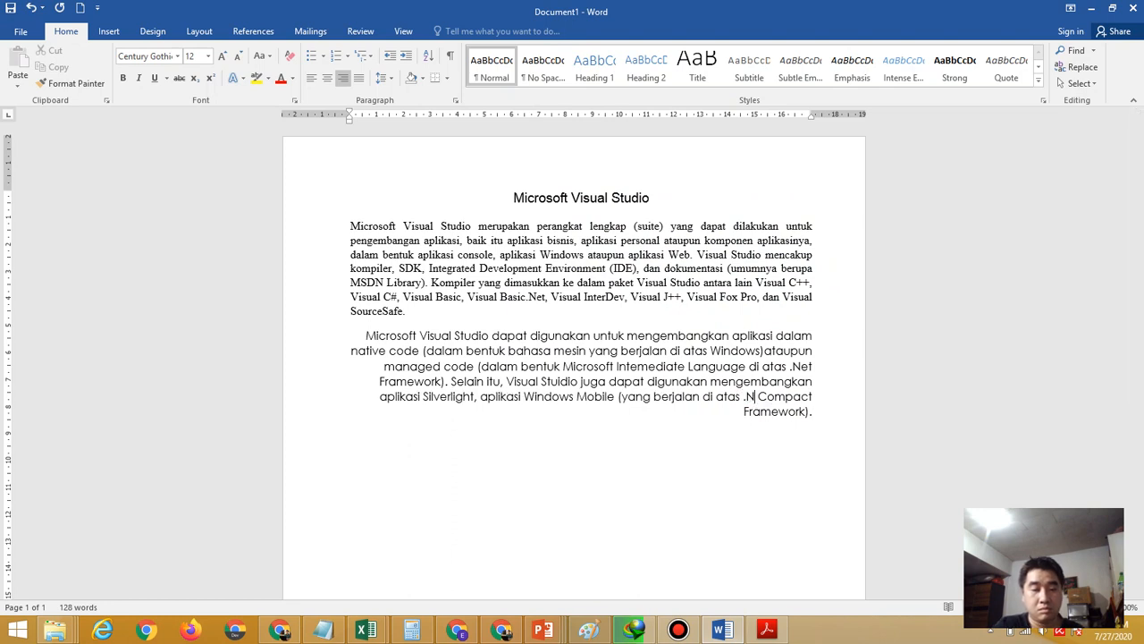
text(ET)
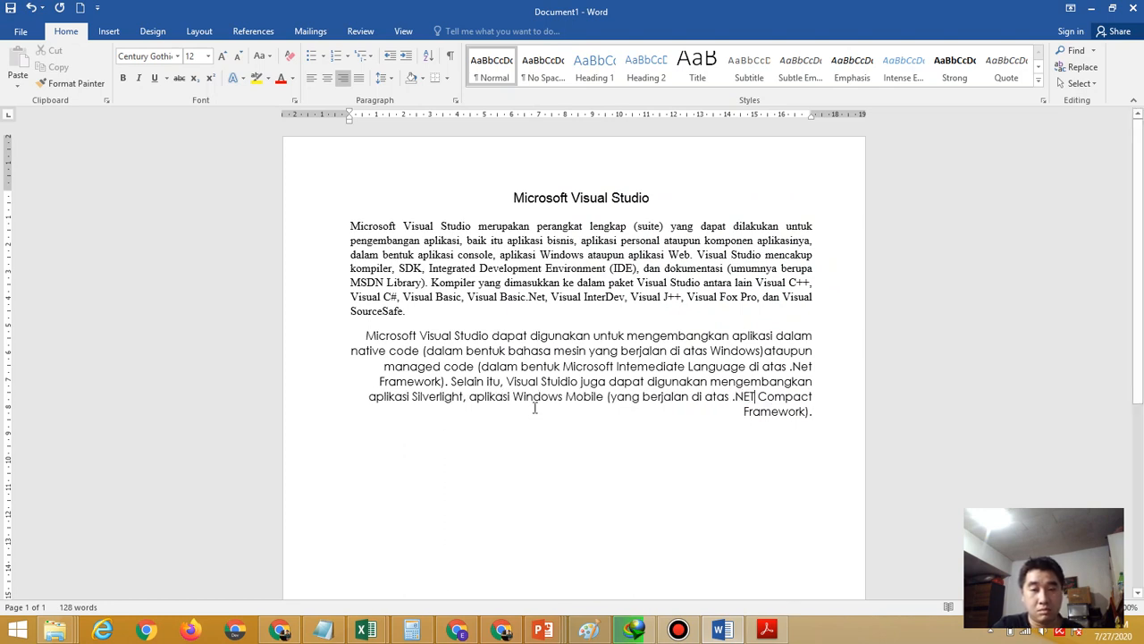
click(544, 297)
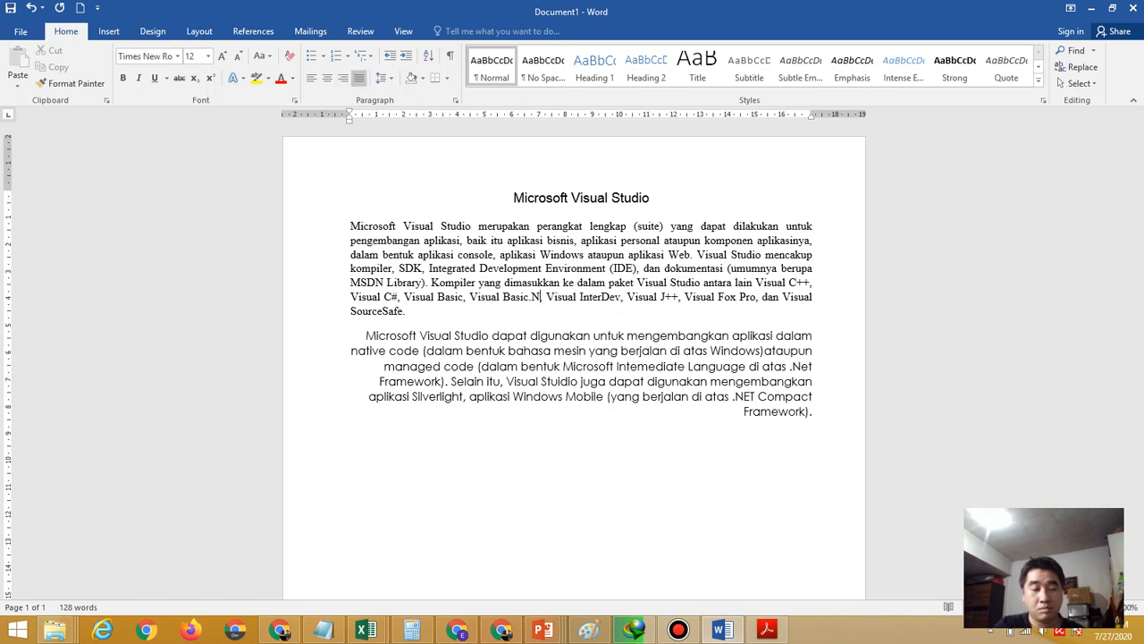
text(//////////////)
key(BackSpace)
key(BackSpace)
key(BackSpace)
key(BackSpace)
key(BackSpace)
key(BackSpace)
key(BackSpace)
key(BackSpace)
key(BackSpace)
key(BackSpace)
key(BackSpace)
key(BackSpace)
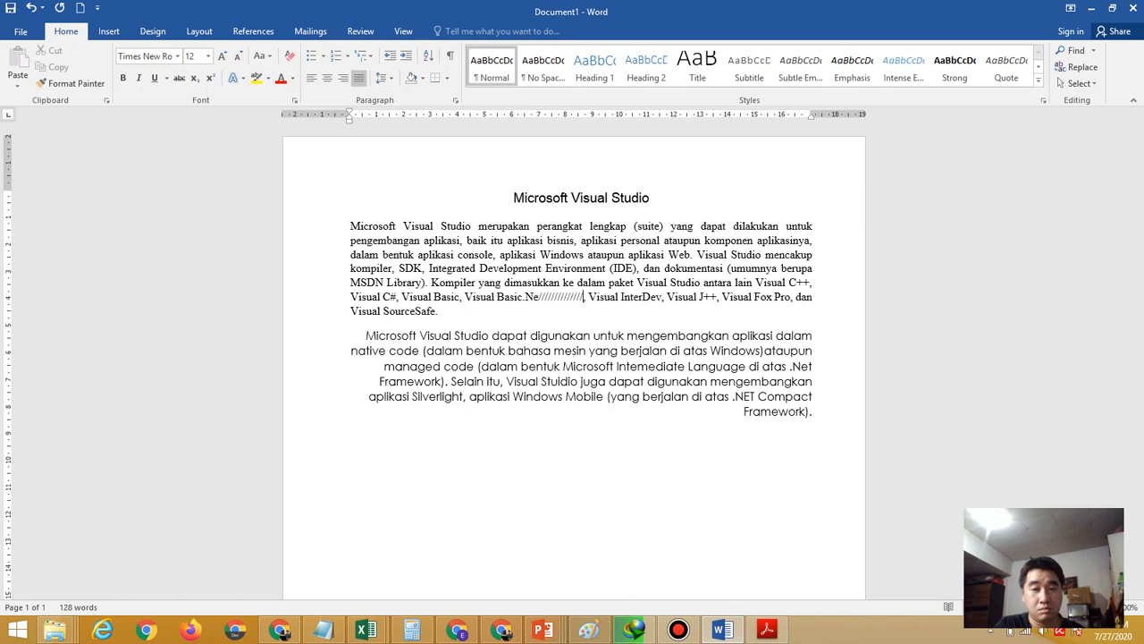
key(BackSpace)
key(BackSpace)
key(BackSpace)
key(BackSpace)
key(BackSpace)
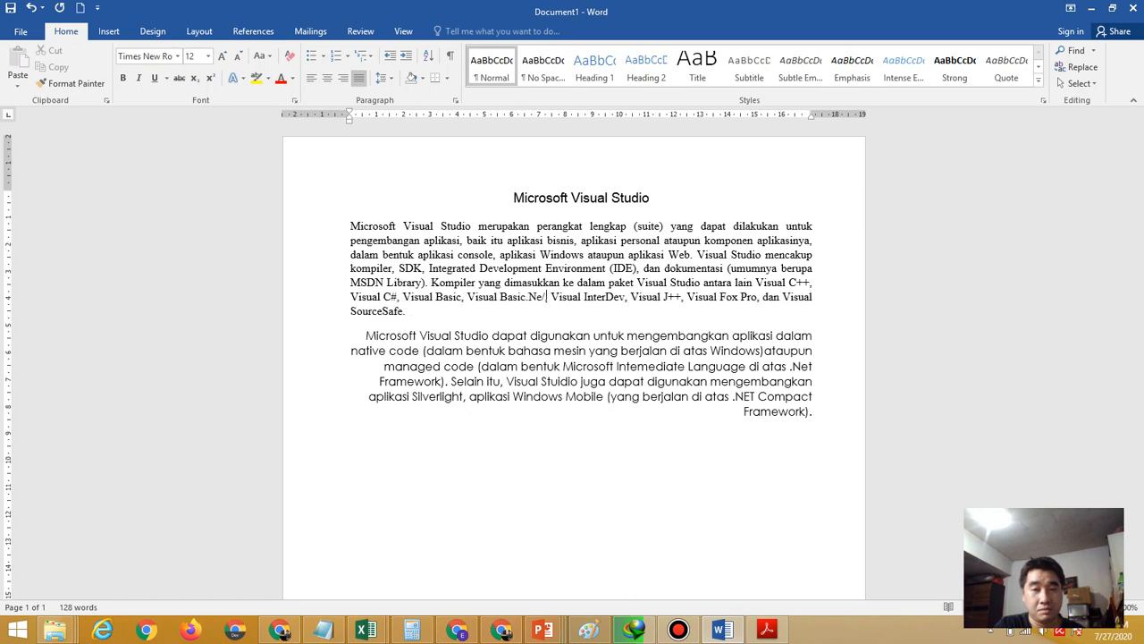
text(ET)
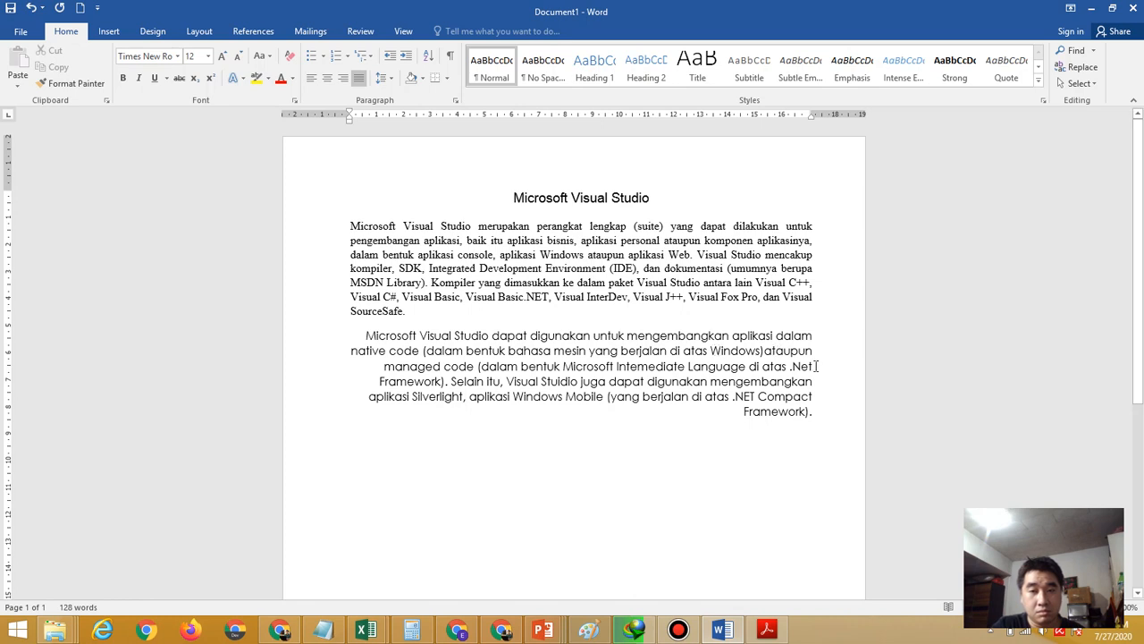
click(813, 367)
key(BackSpace)
key(BackSpace)
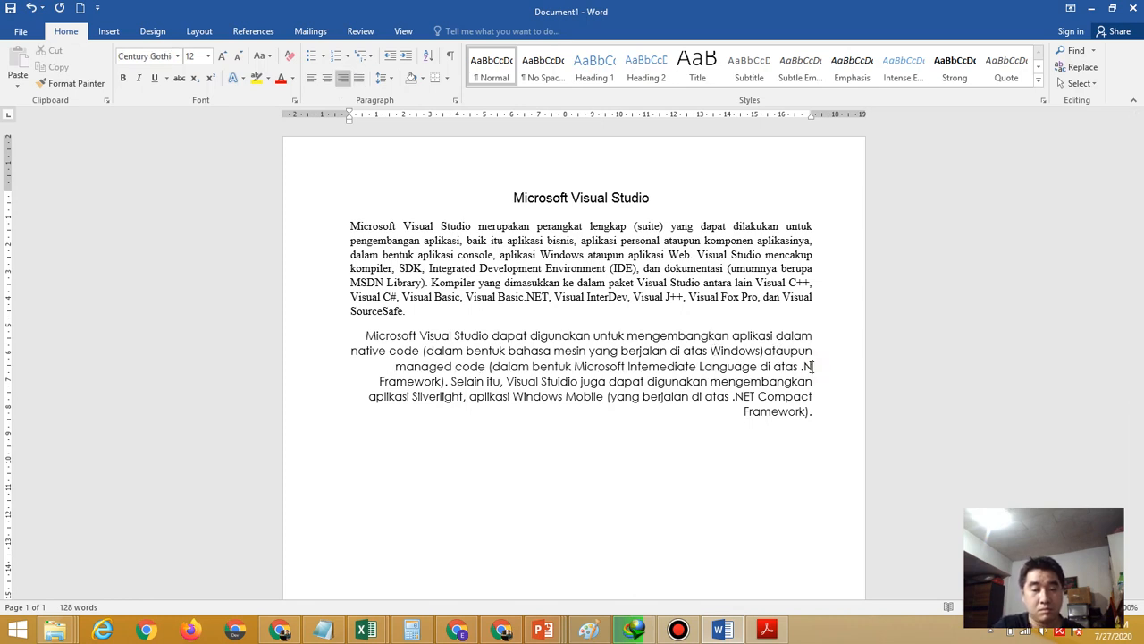
text(ET)
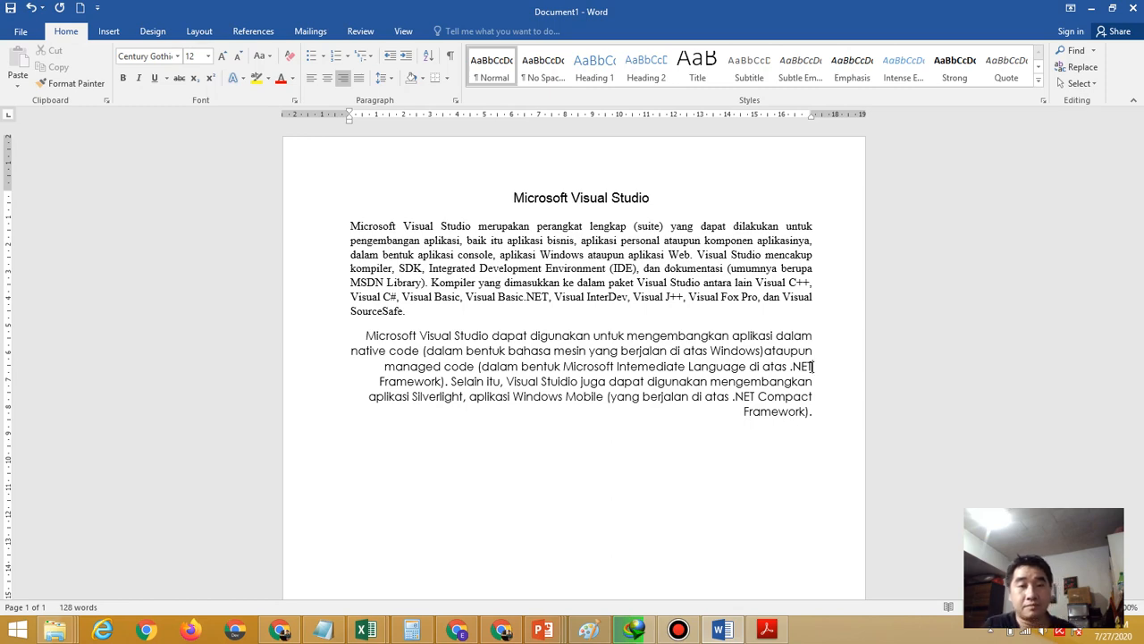
Bring Latihan Praktik 2.pdf to the front and scroll up toward page 1
click(766, 631)
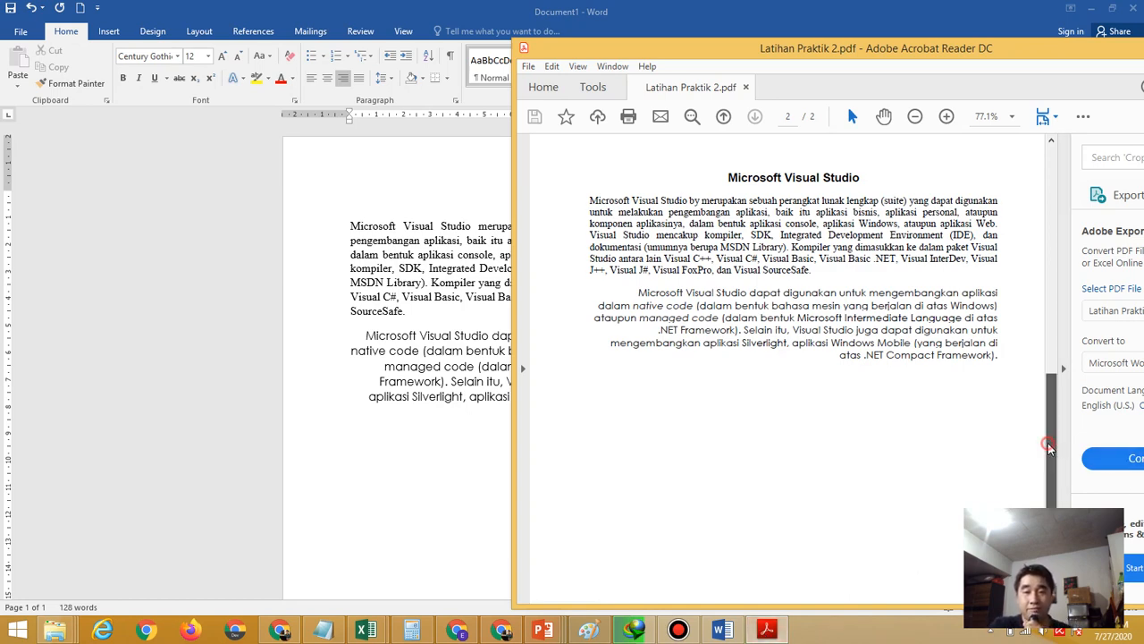
drag(1047, 443, 1031, 264)
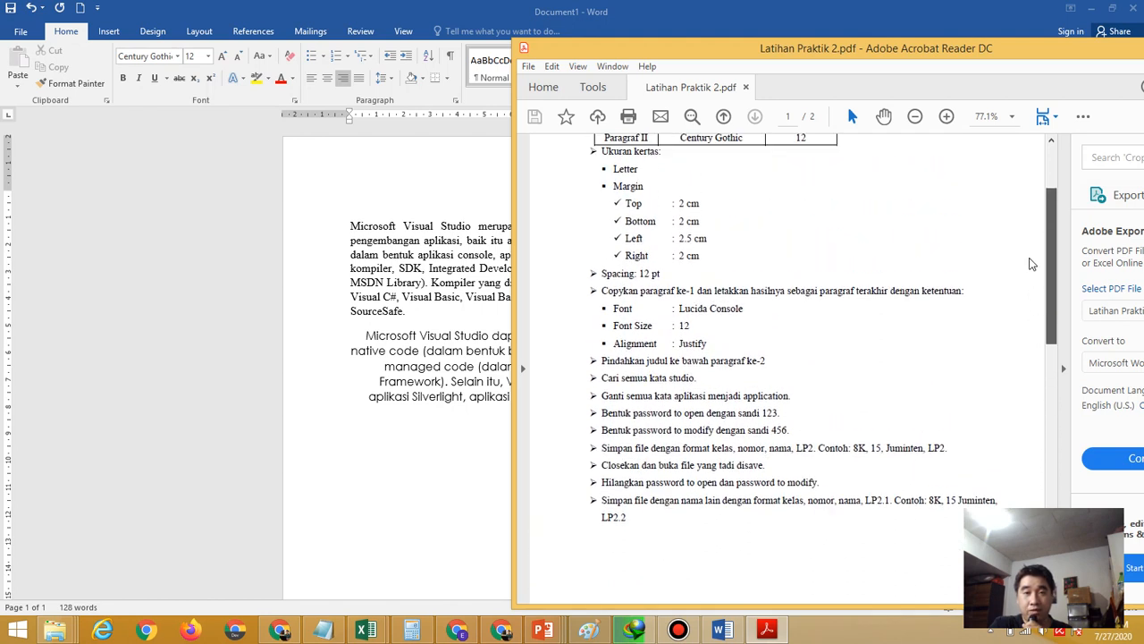
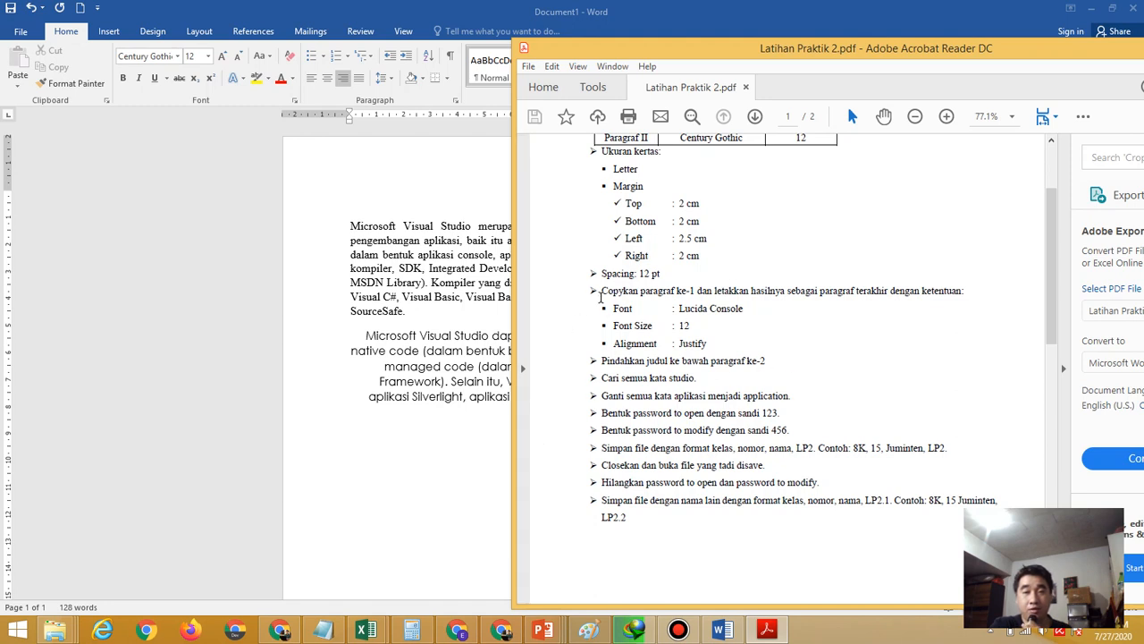
Bring the Microsoft Visual Studio Word document back in front of Acrobat Reader
click(458, 293)
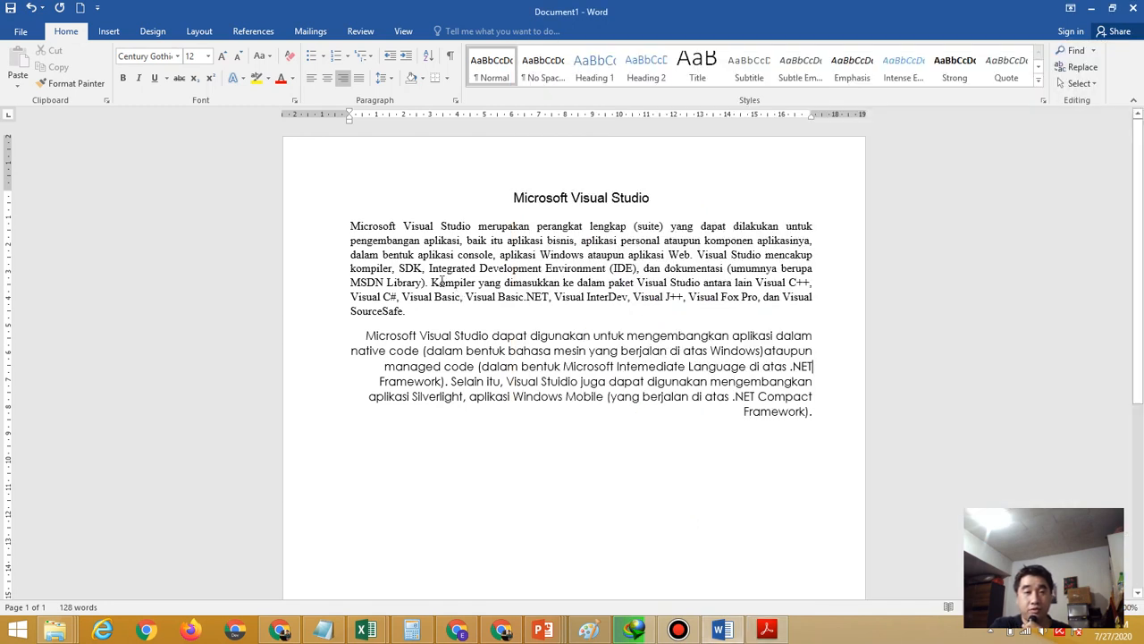
Select the first Microsoft Visual Studio paragraph and copy it
drag(353, 226, 407, 311)
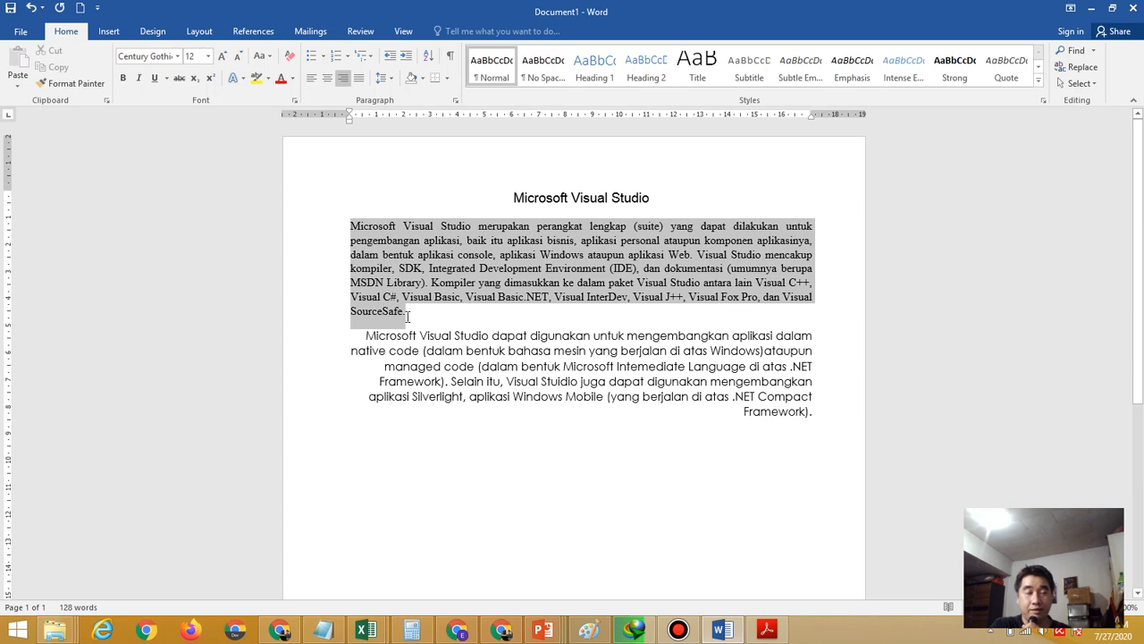
drag(406, 316, 407, 315)
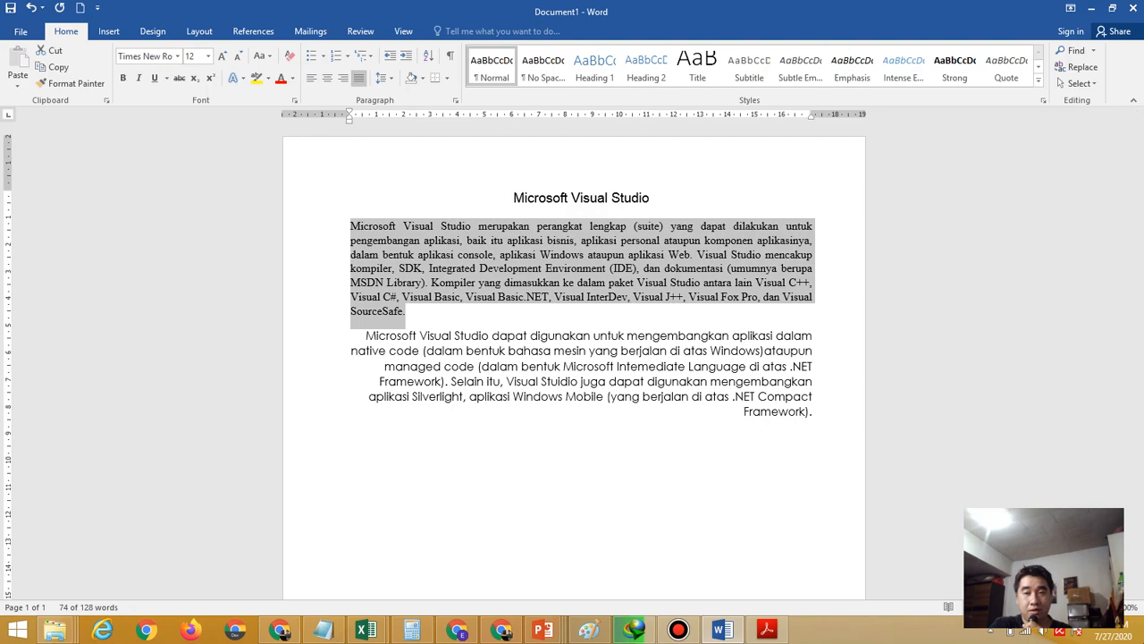
click(1105, 607)
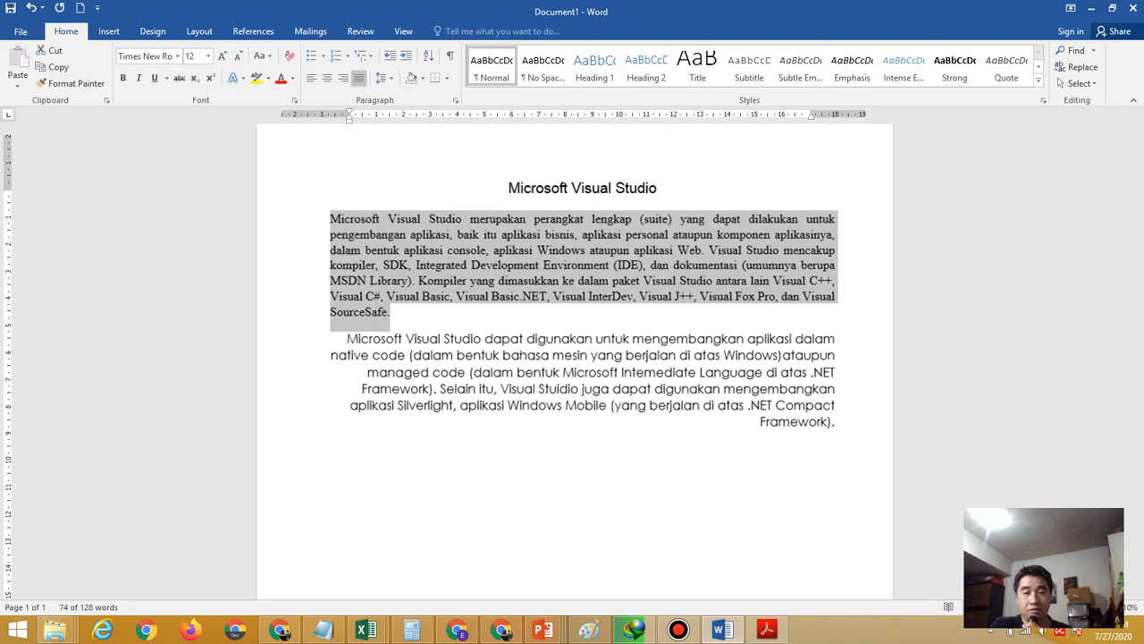
click(1105, 607)
click(1105, 607)
click(1106, 607)
click(1106, 607)
click(1106, 607)
click(1106, 607)
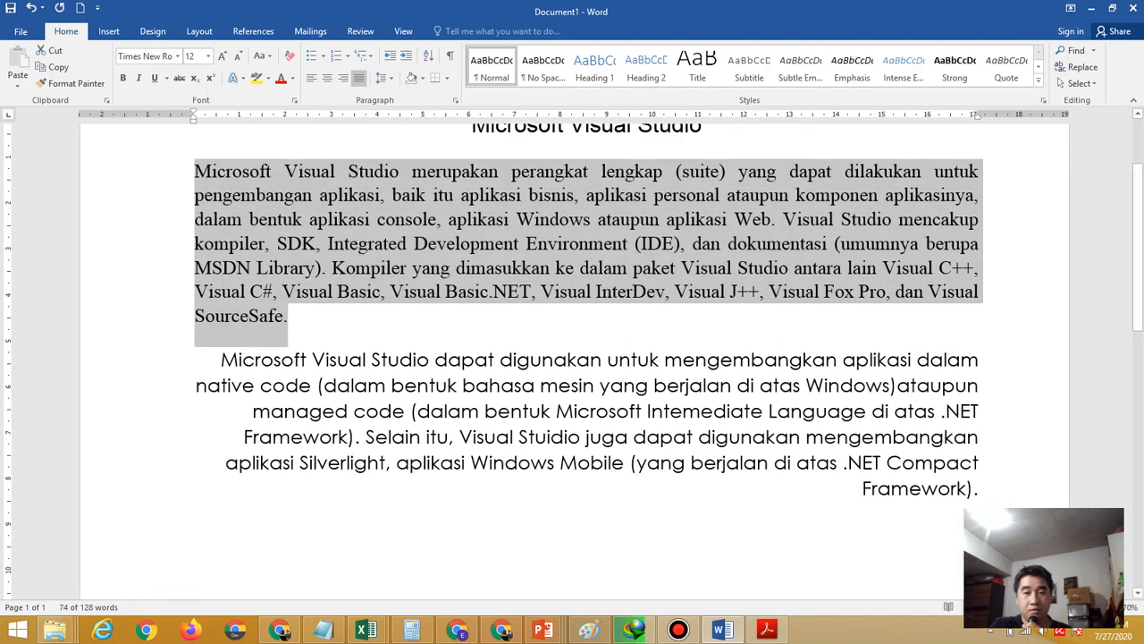
drag(1139, 340, 1139, 332)
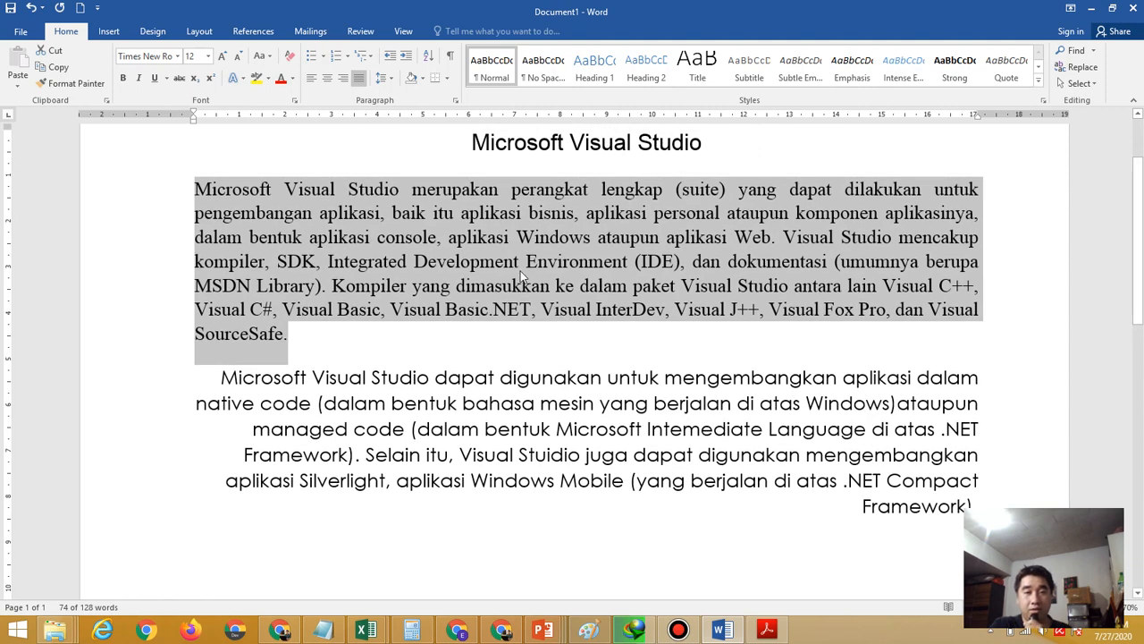
right_click(465, 244)
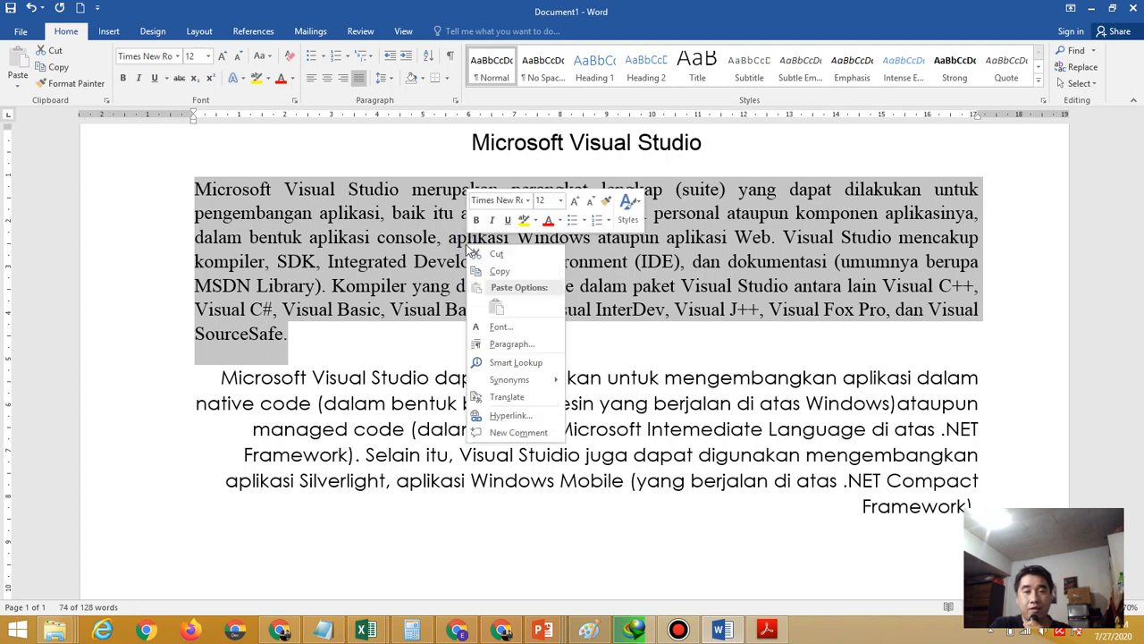
click(526, 274)
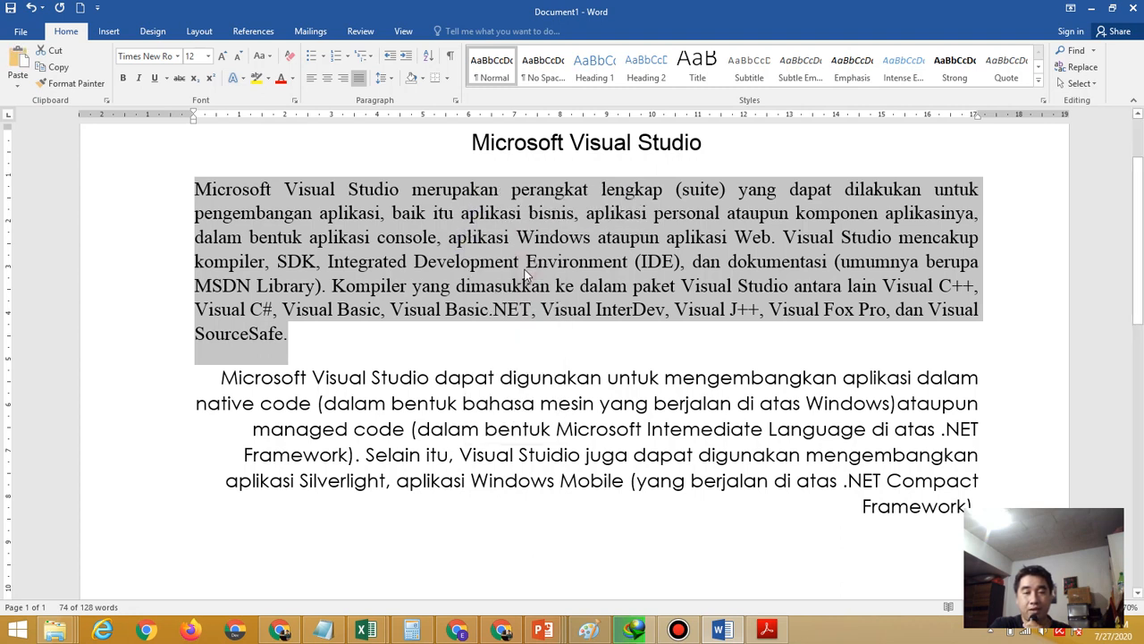
Glance at the instructions PDF, then place the cursor after the last paragraph
click(766, 629)
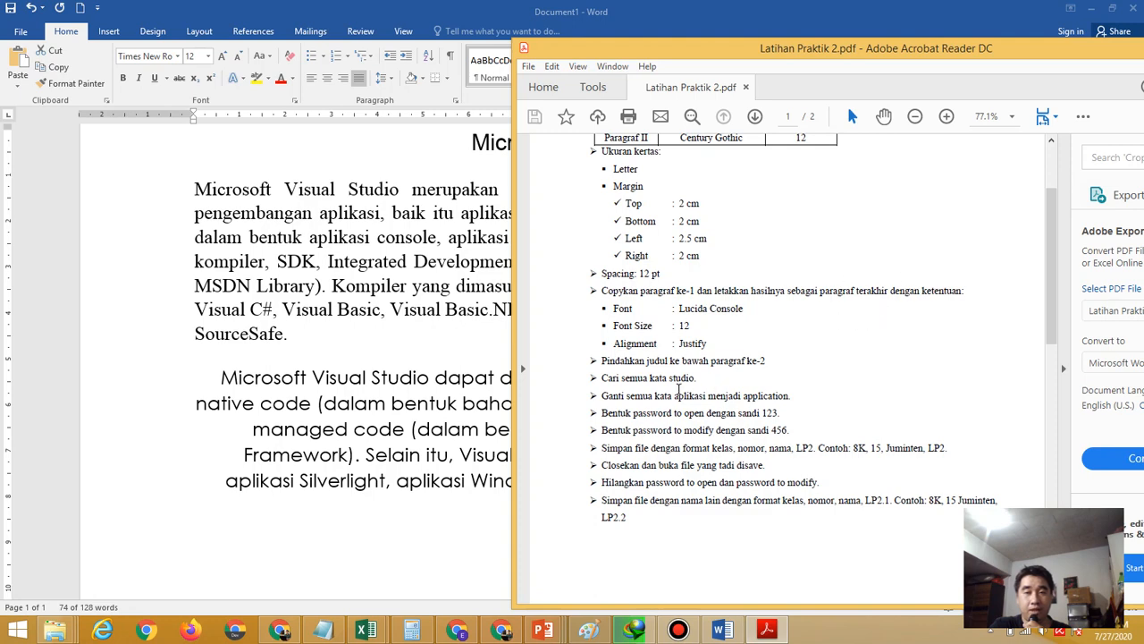
click(425, 393)
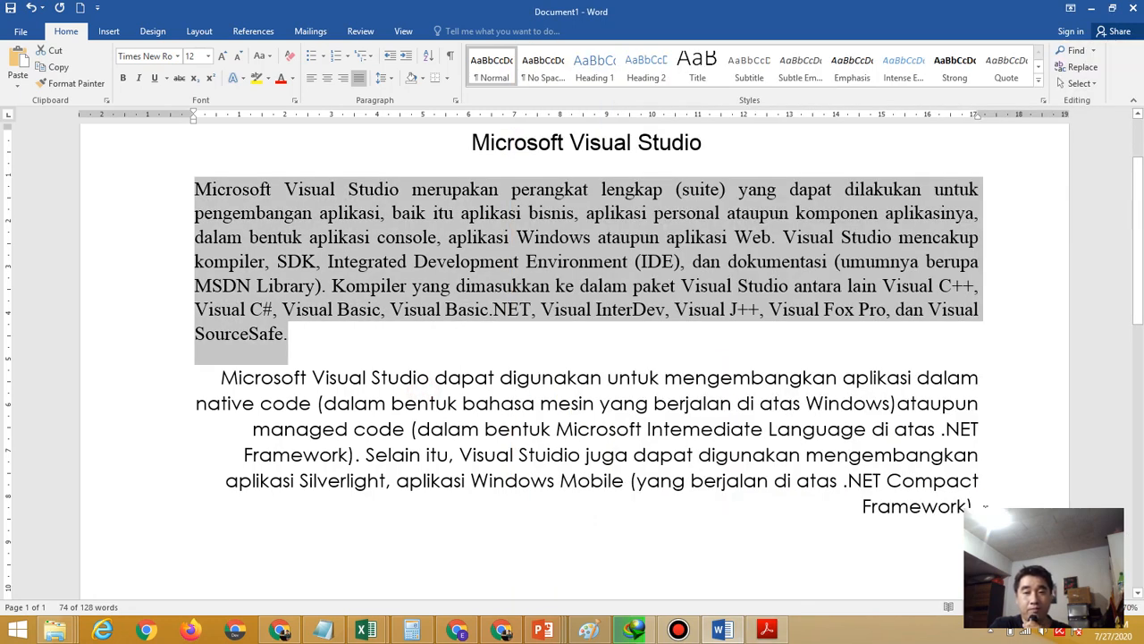
click(981, 505)
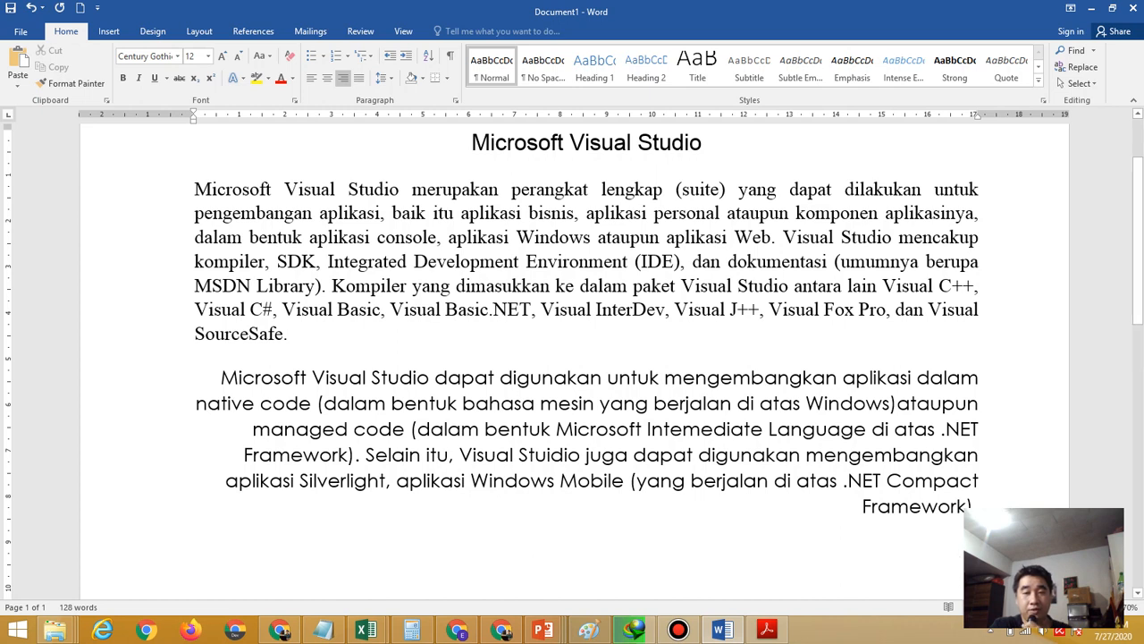
Paste the copied paragraph at the end with Keep Source Formatting, select it, and recheck the PDF
right_click(958, 550)
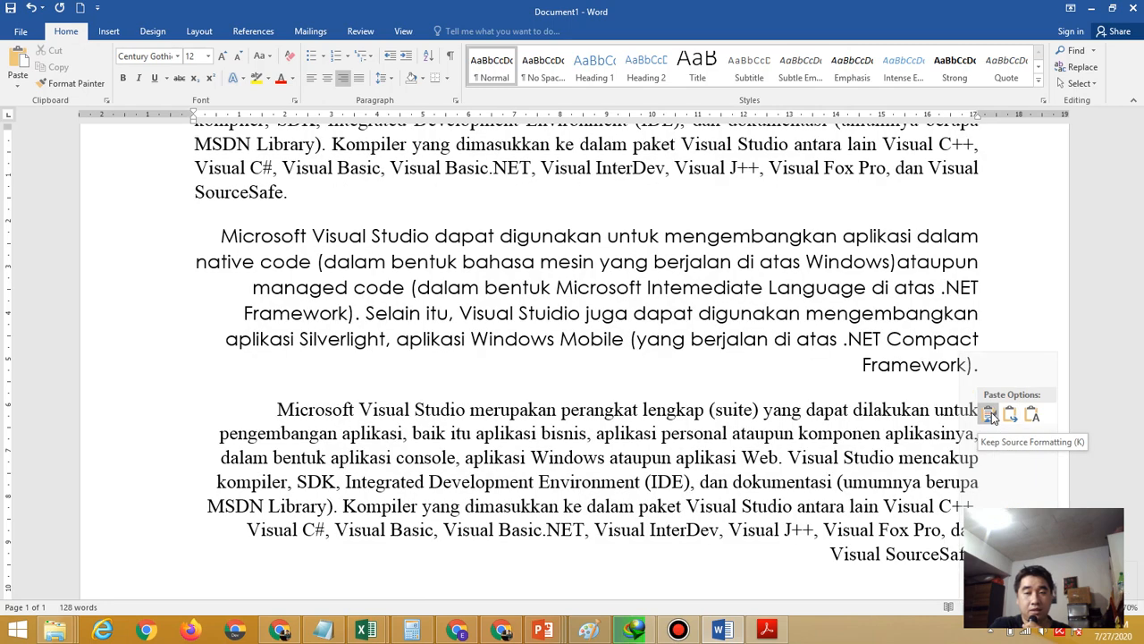
click(989, 414)
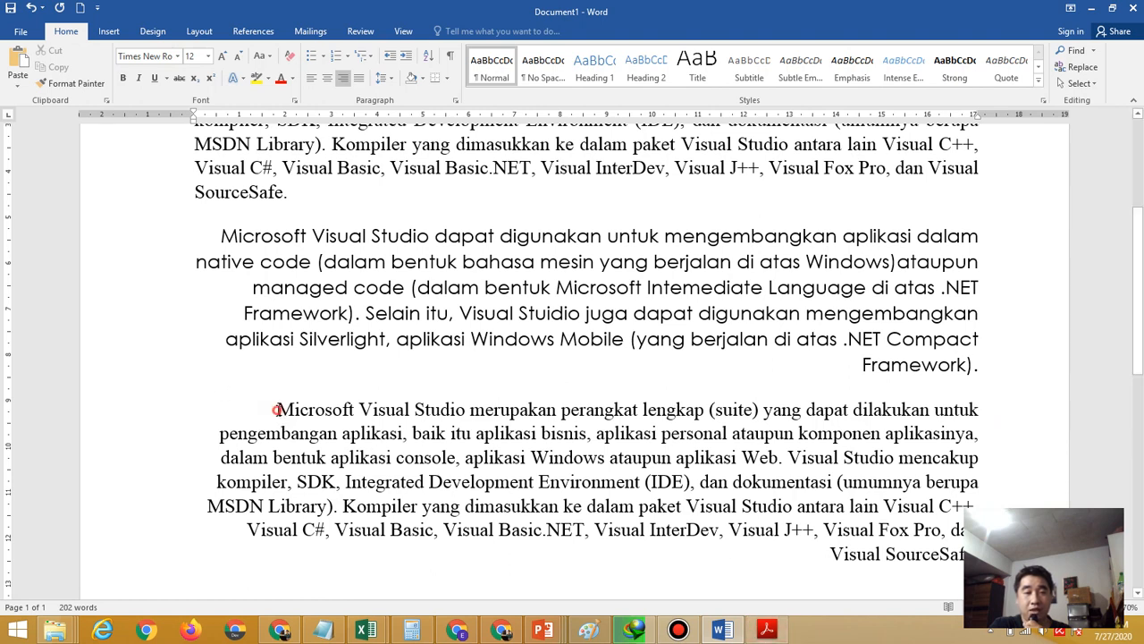
drag(275, 410, 963, 544)
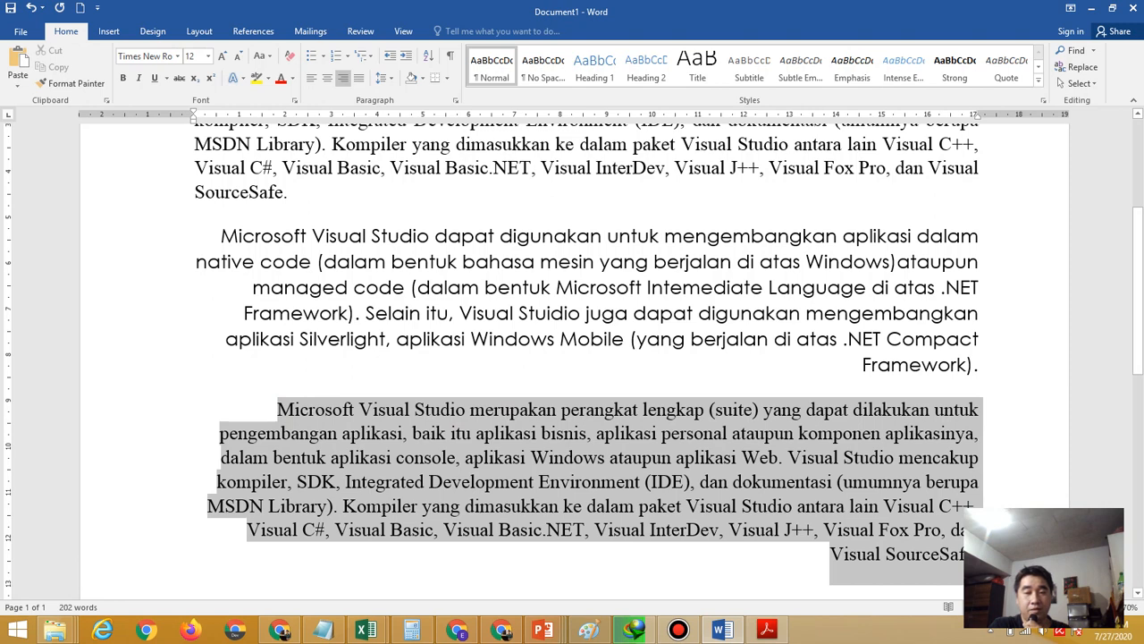
click(766, 631)
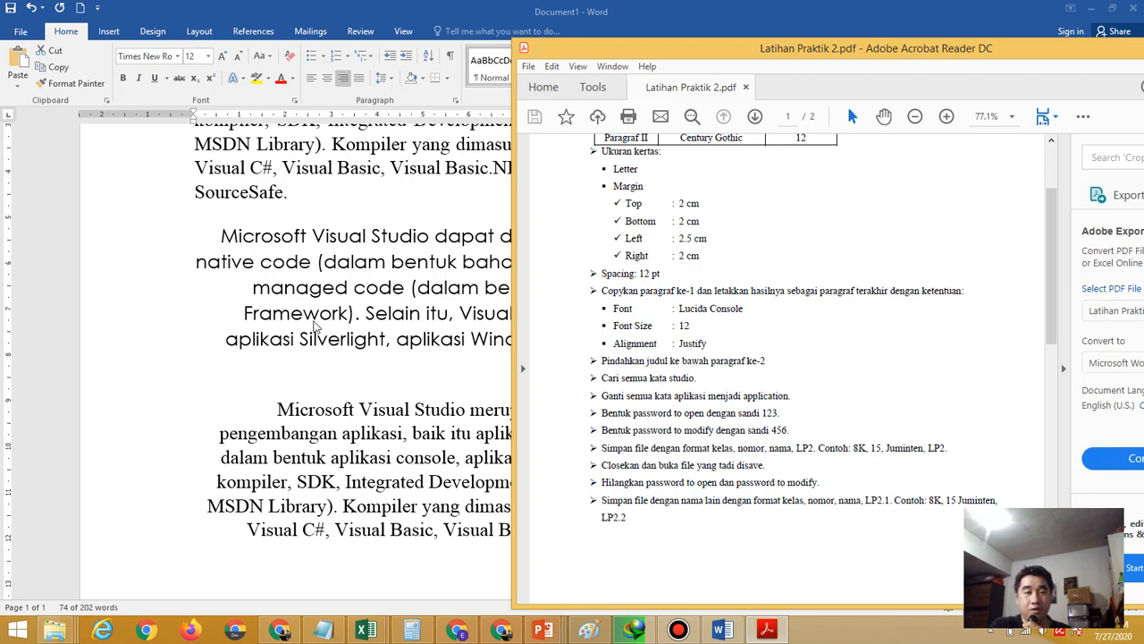
Format the pasted last paragraph as Lucida Console 12 pt, justified, checking it against the PDF
click(179, 58)
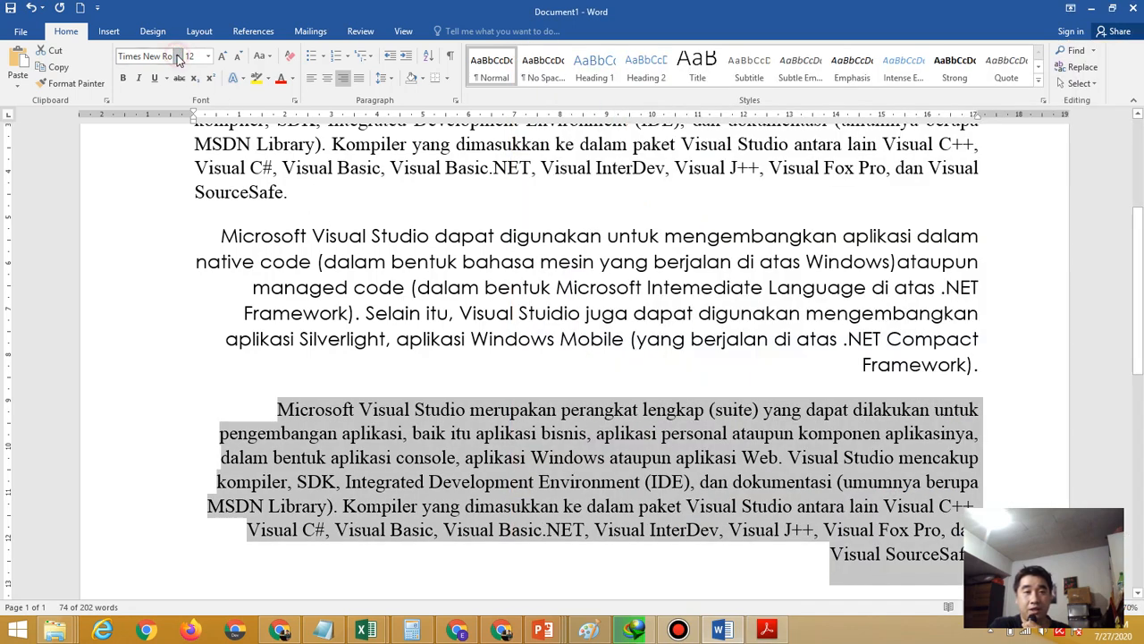
click(179, 56)
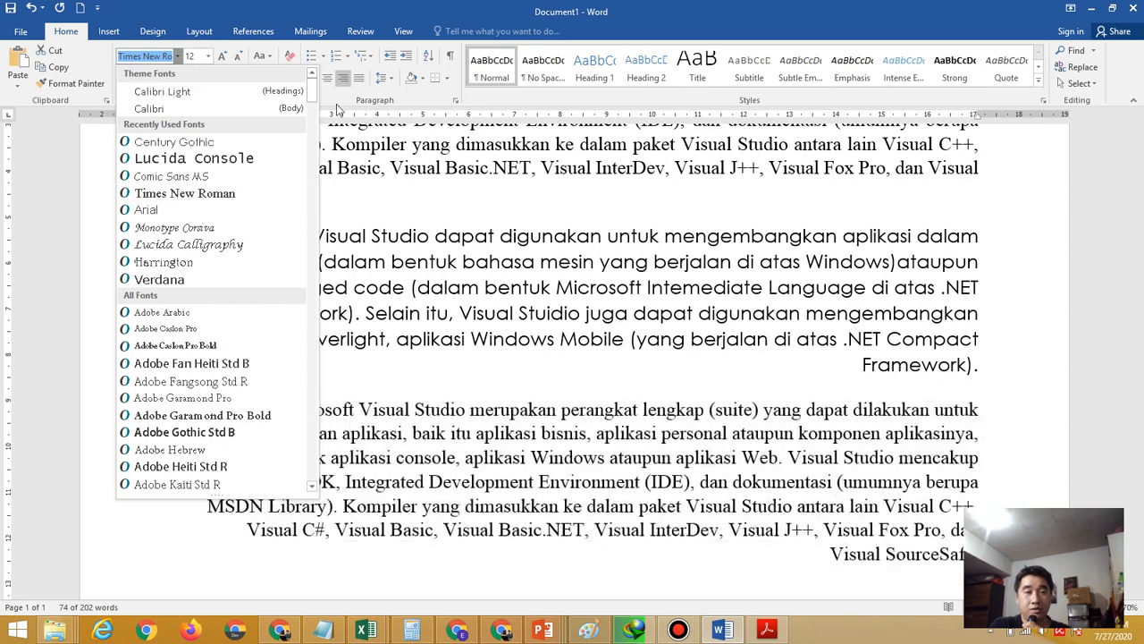
drag(312, 86, 312, 309)
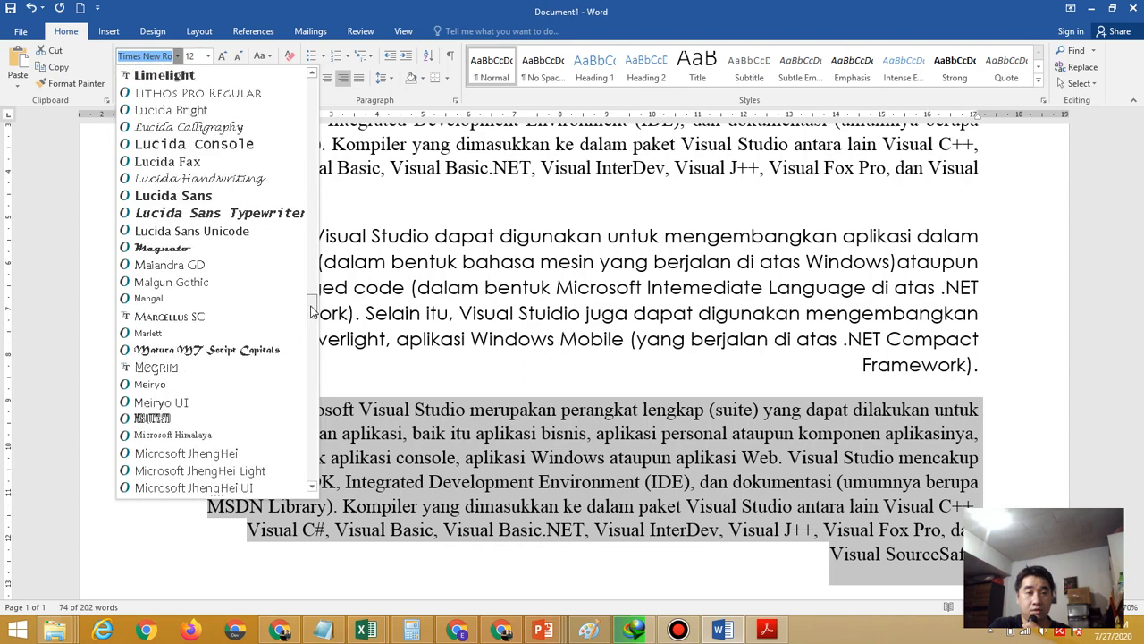
click(228, 152)
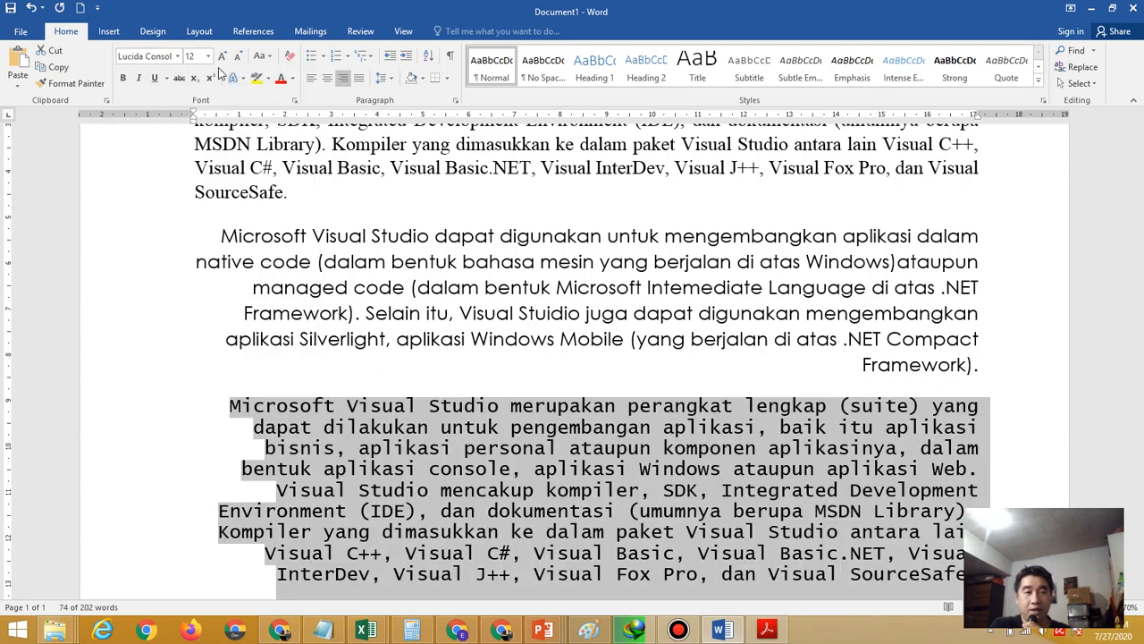
click(766, 630)
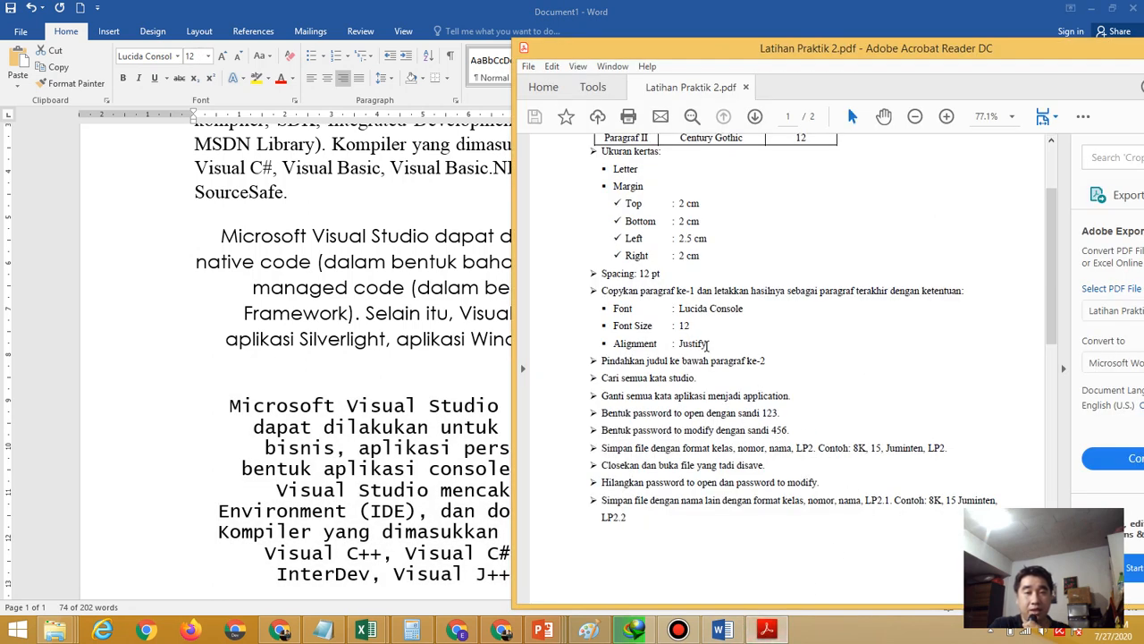
click(359, 82)
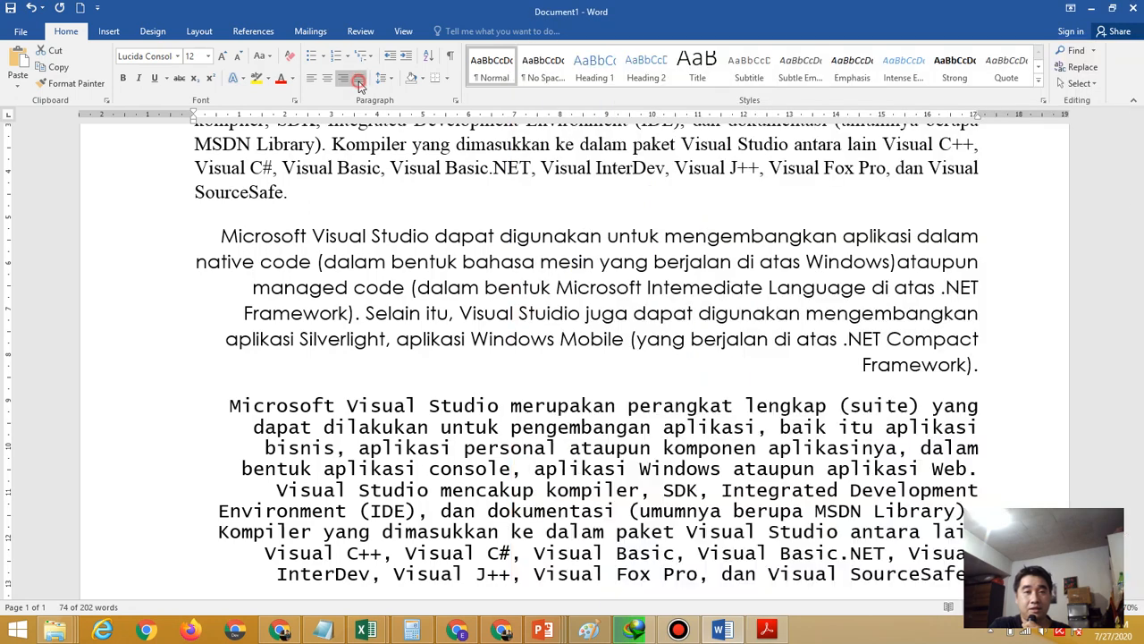
click(359, 82)
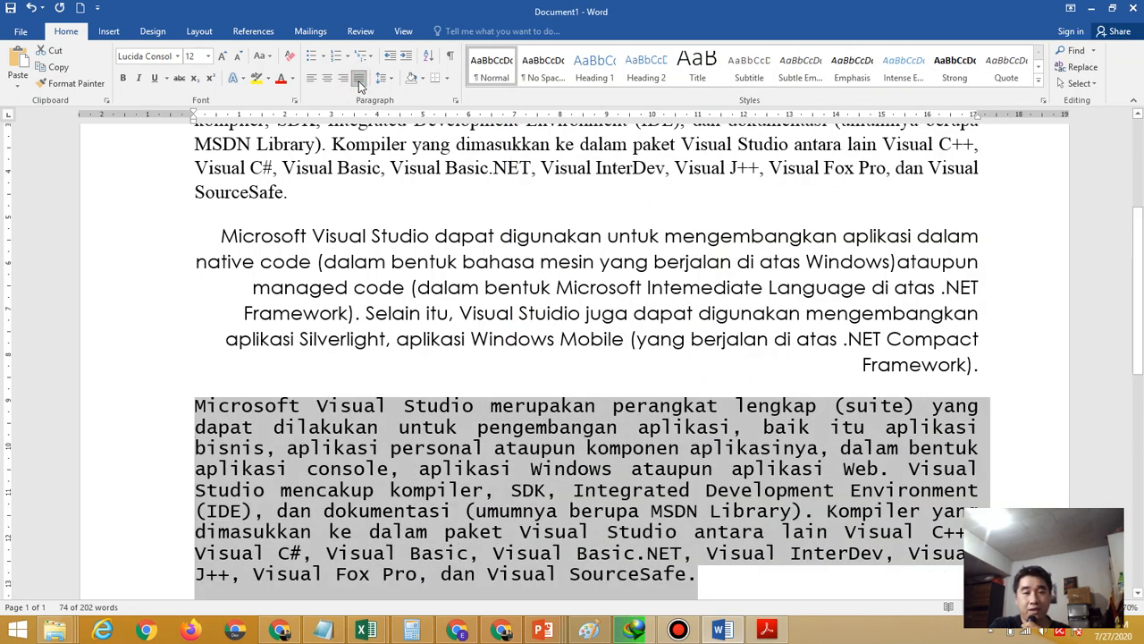
click(766, 631)
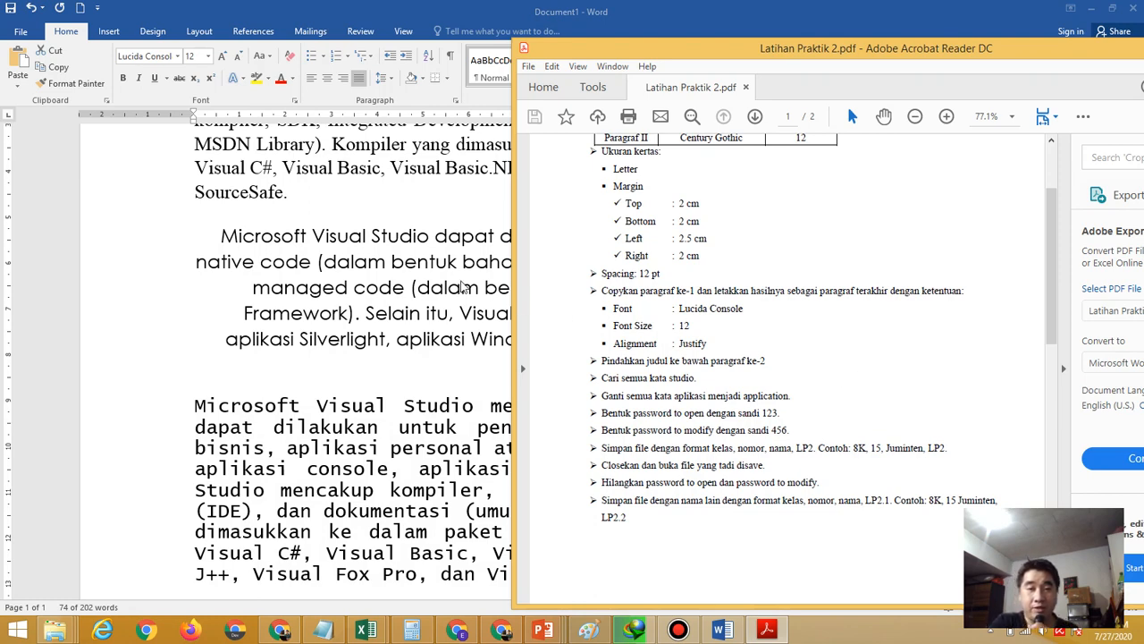
Select the 'Microsoft Visual Studio' title at the top of the page and cut it
click(425, 7)
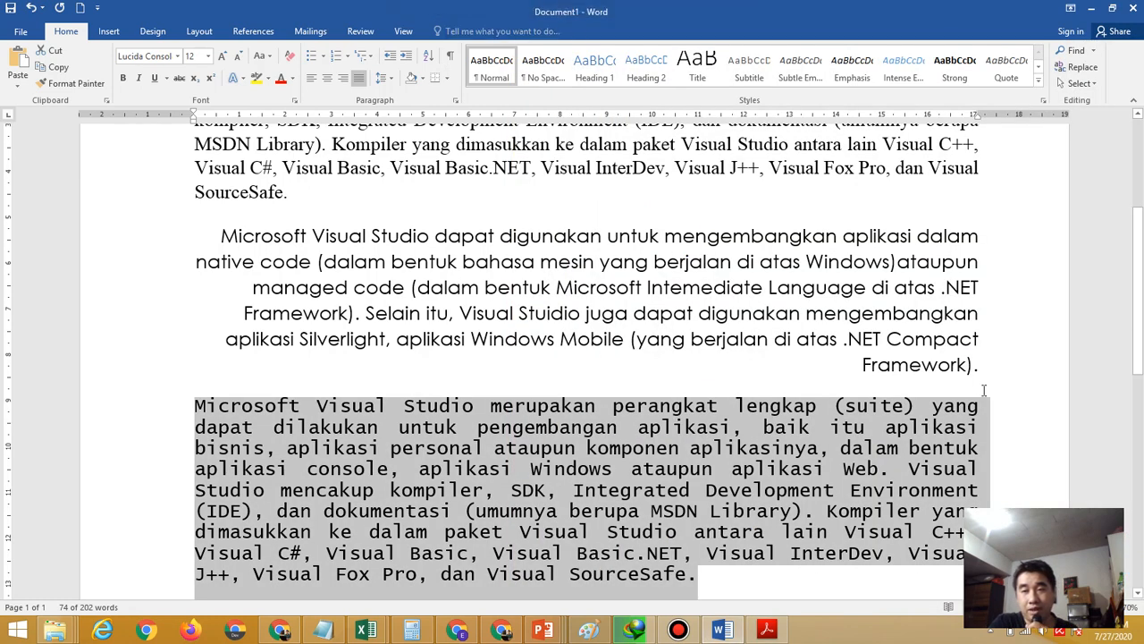
drag(1138, 286, 1131, 231)
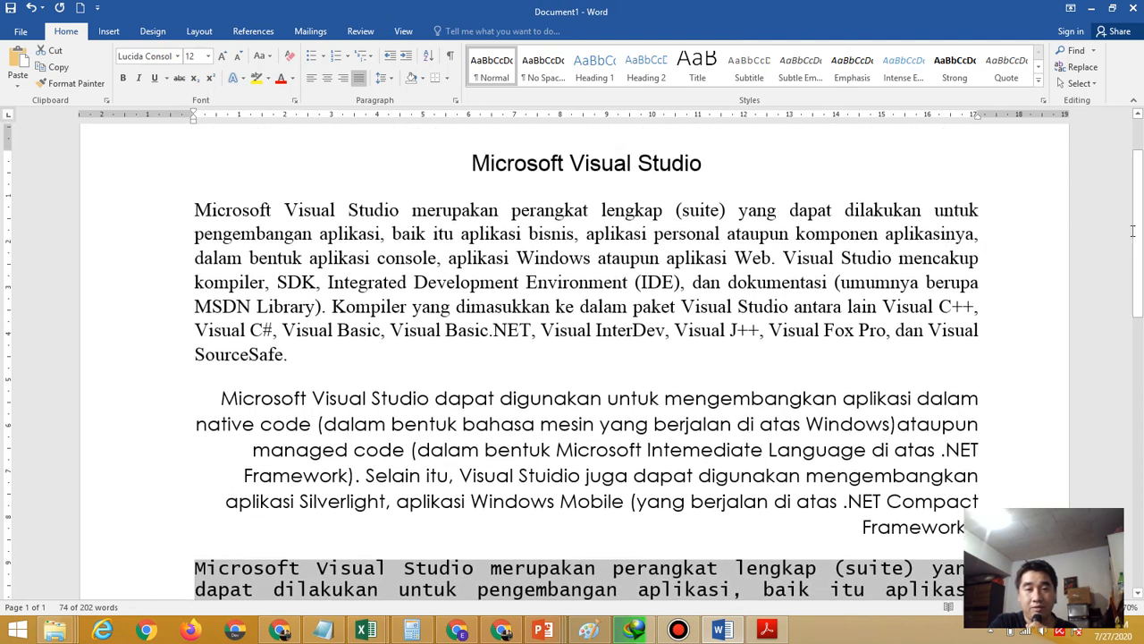
click(472, 163)
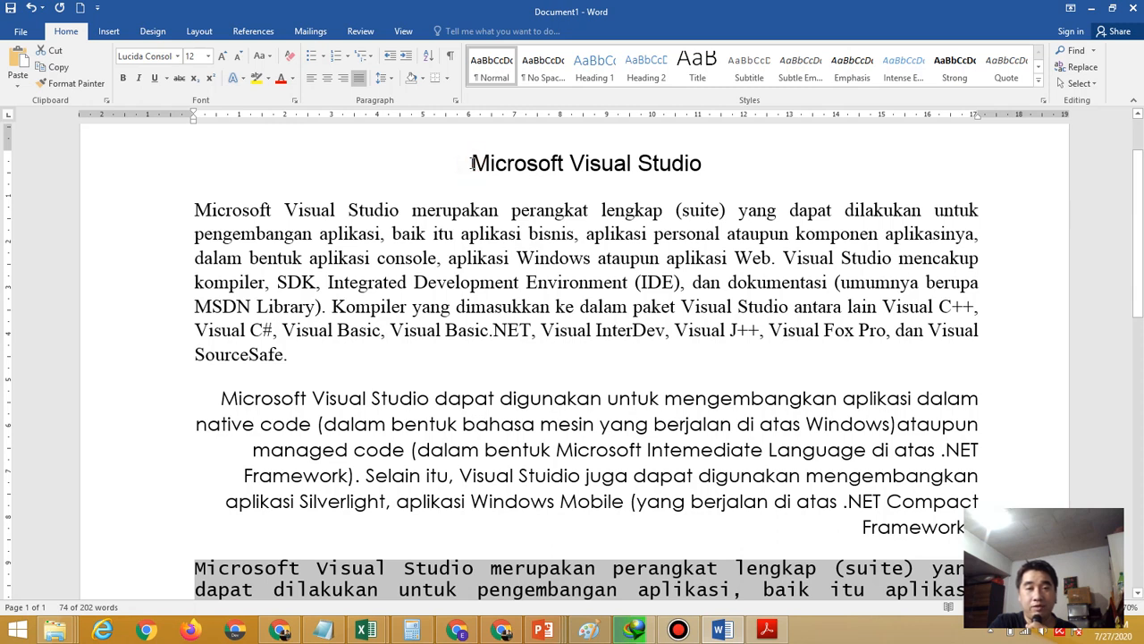
drag(472, 162, 704, 167)
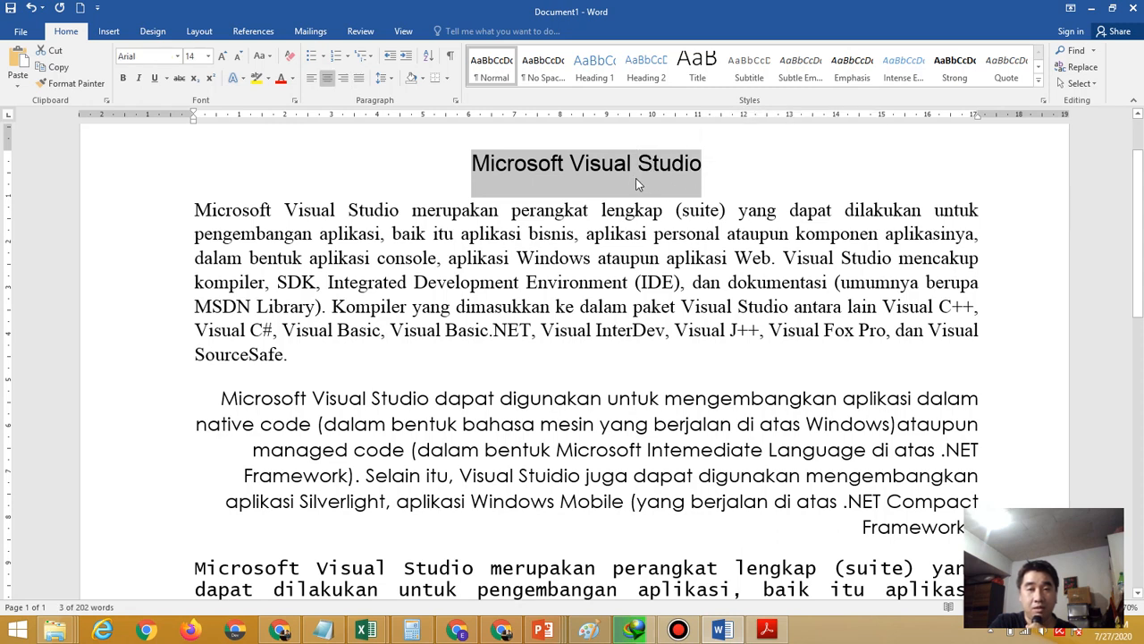
right_click(590, 173)
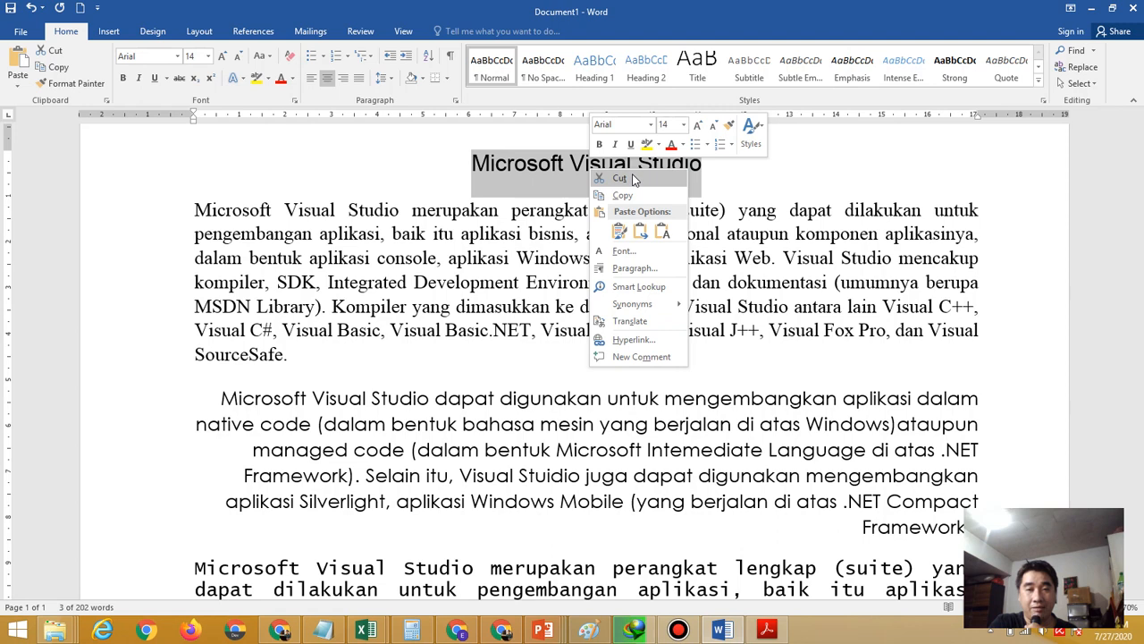
click(632, 180)
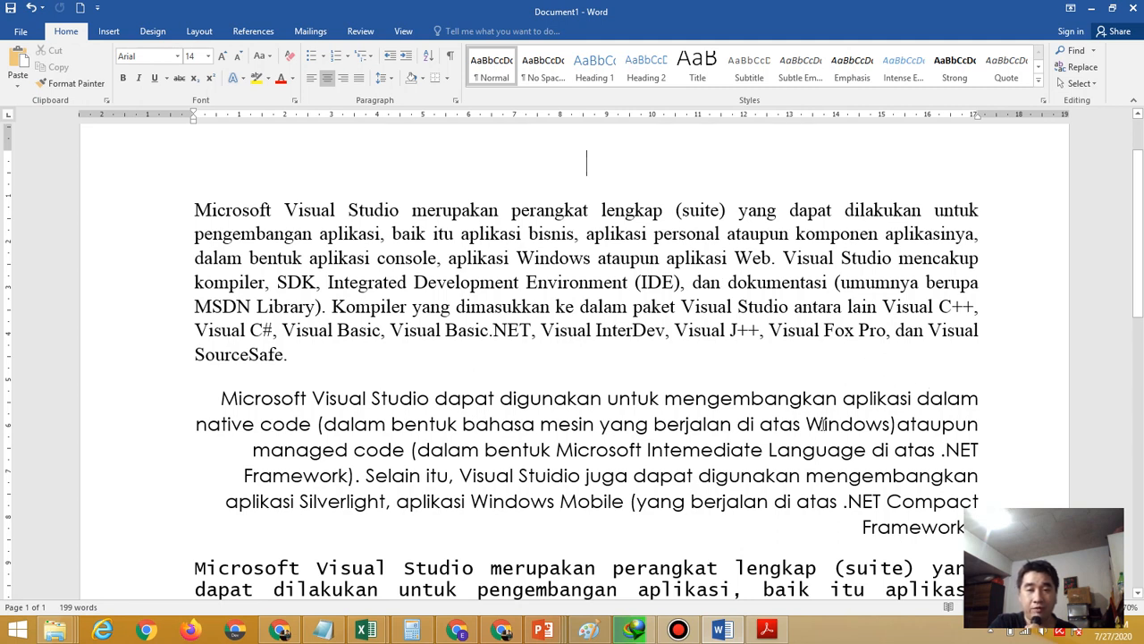
Paste the title on a new line after the second paragraph and centre it
click(851, 425)
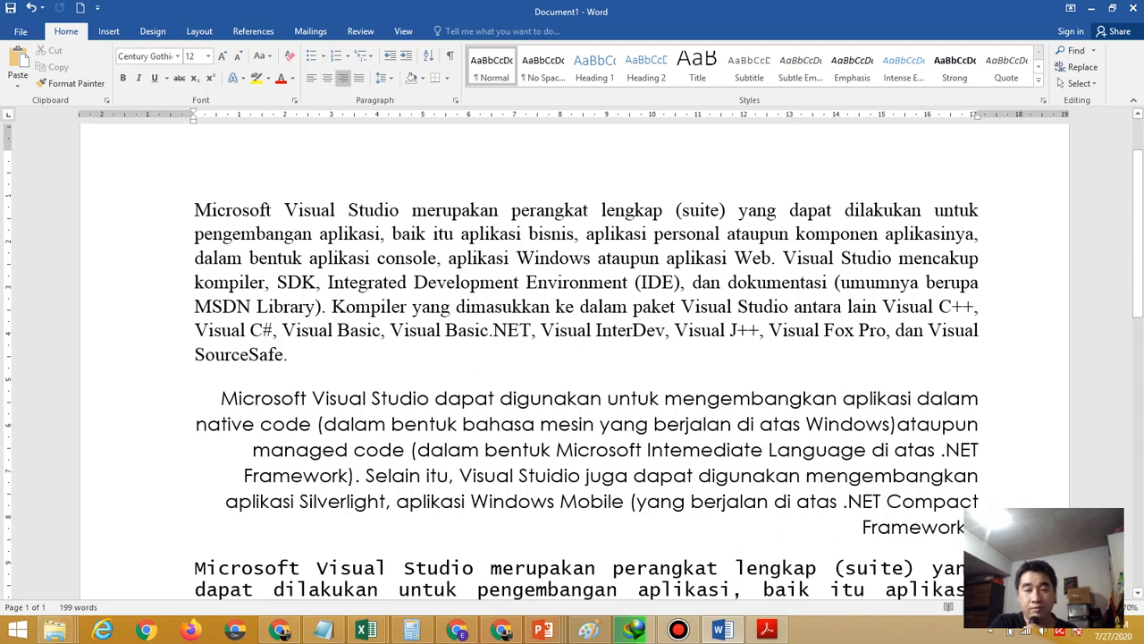
key(ctrl+z)
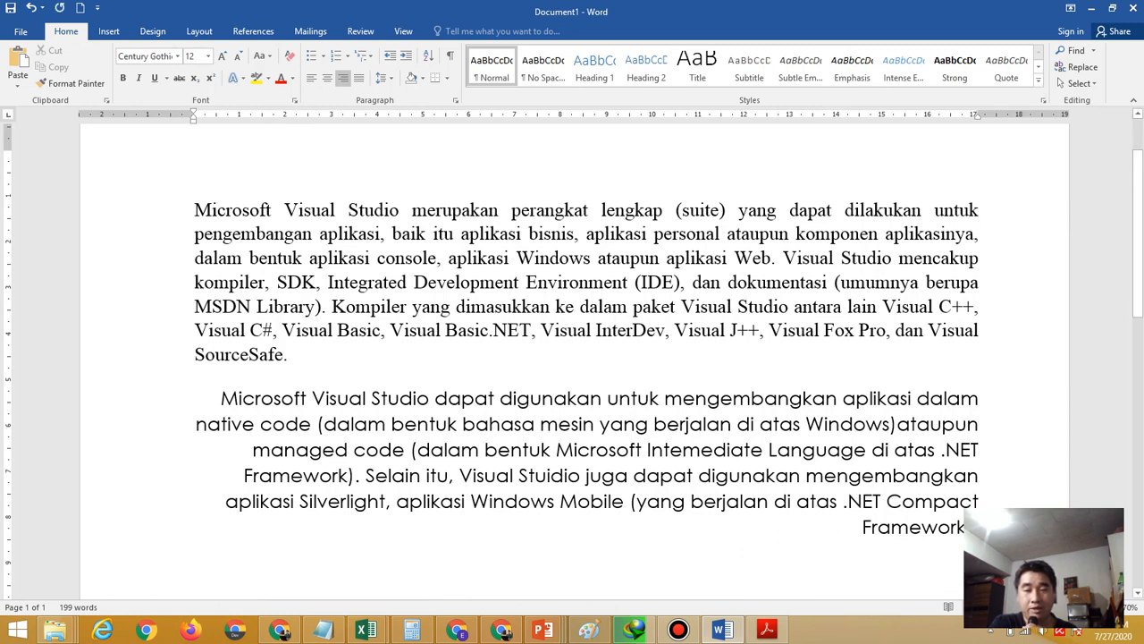
right_click(968, 379)
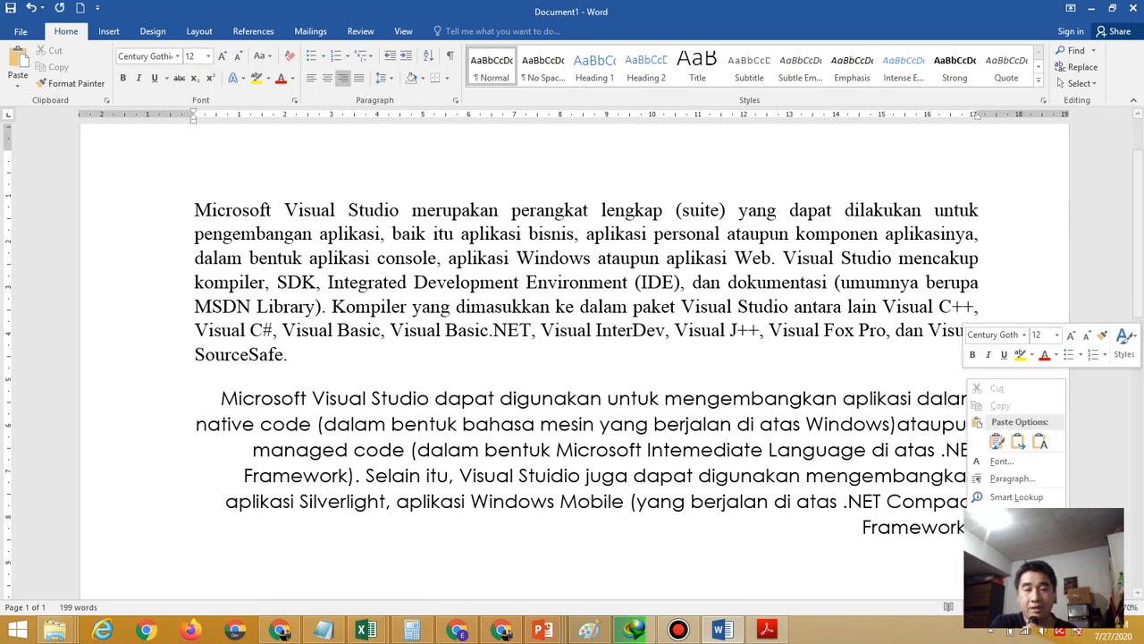
click(997, 440)
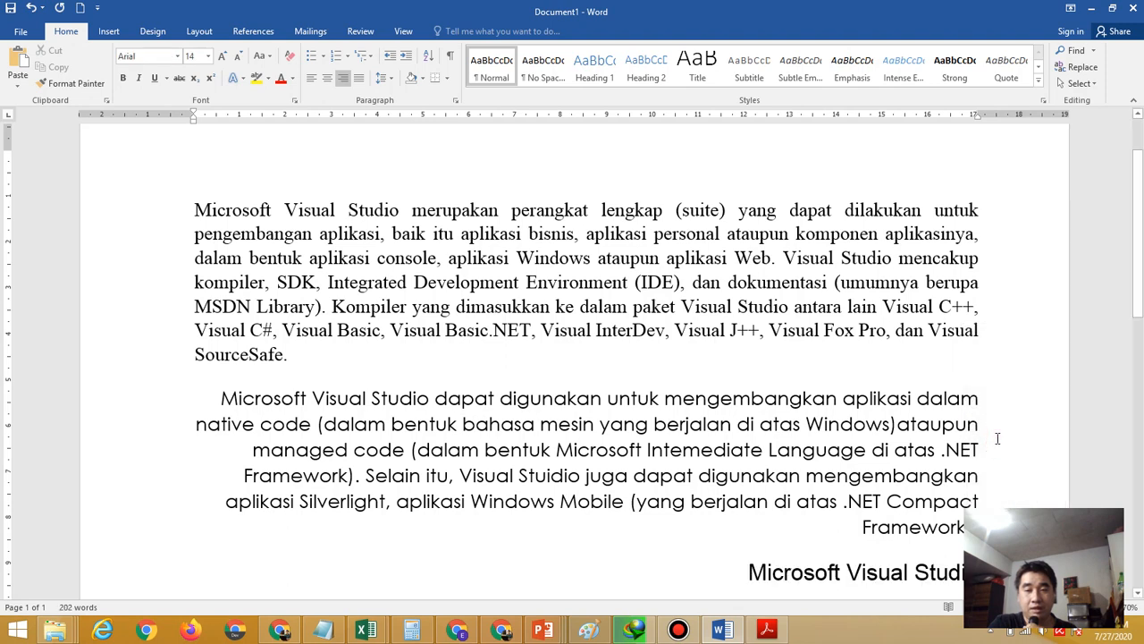
scroll(1141, 327, down, 2)
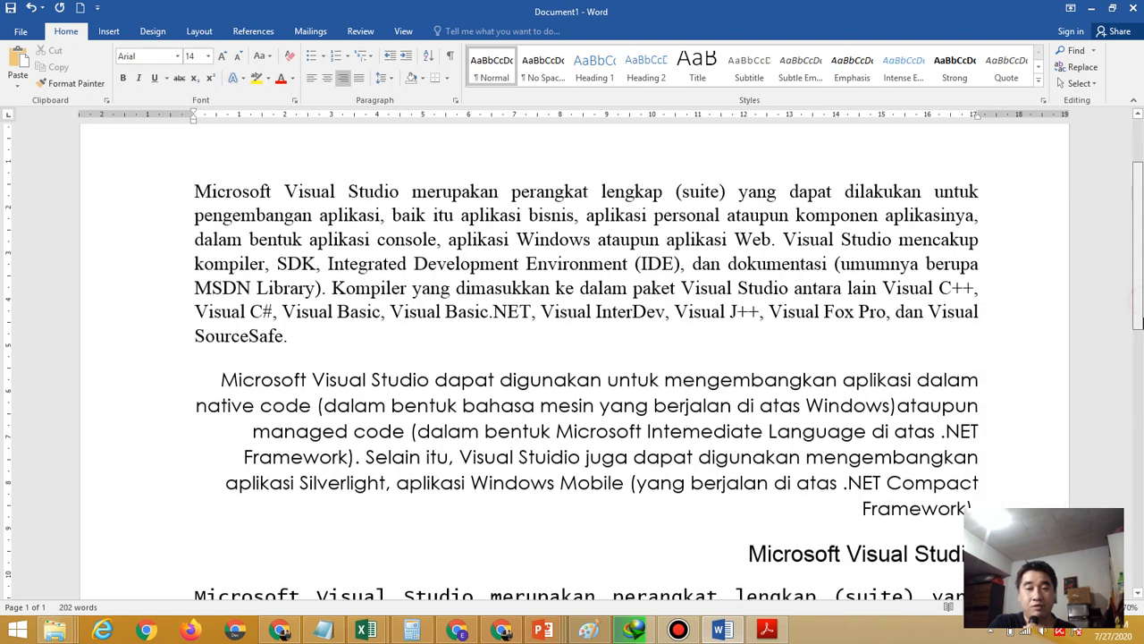
scroll(1139, 333, down, 1)
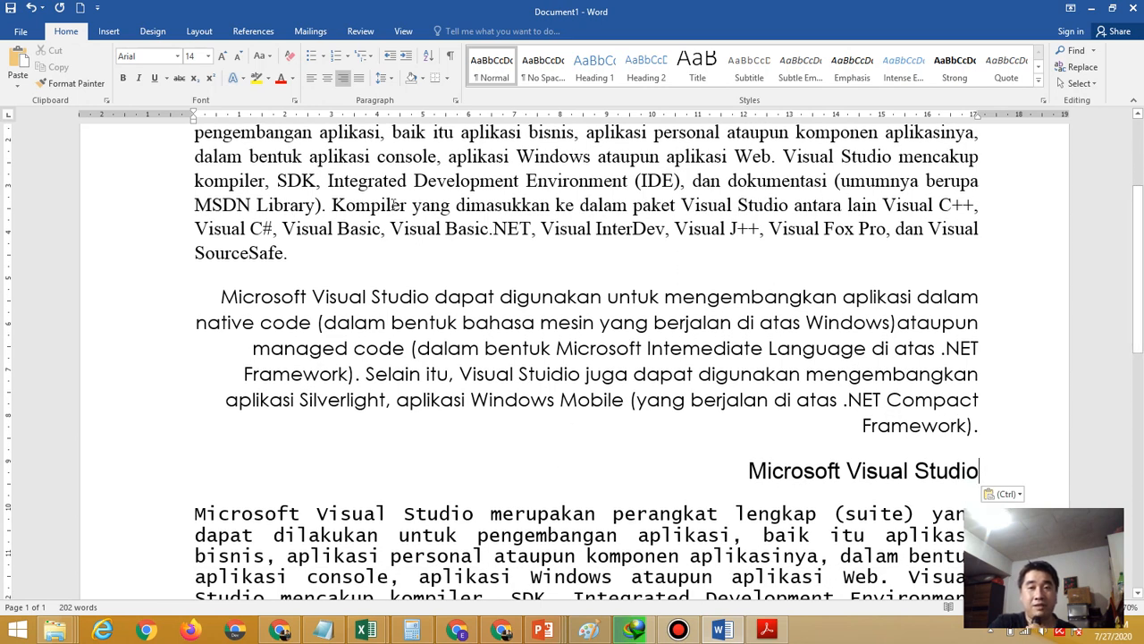
click(328, 79)
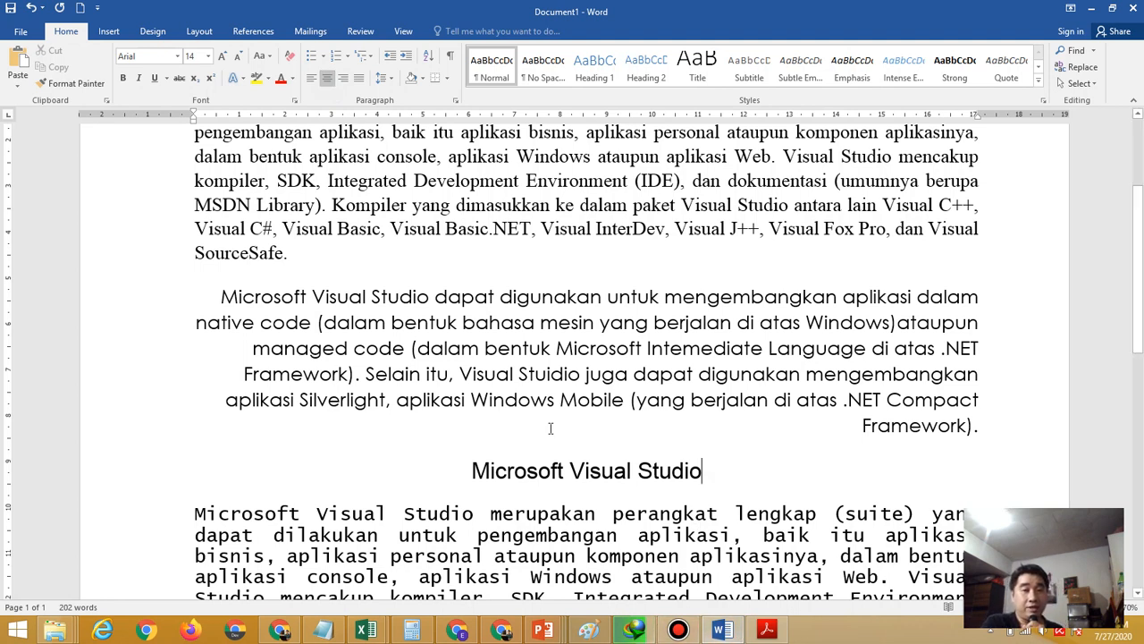
Toggle the moved title to right-aligned and back to centred, then view the PDF instructions
click(726, 632)
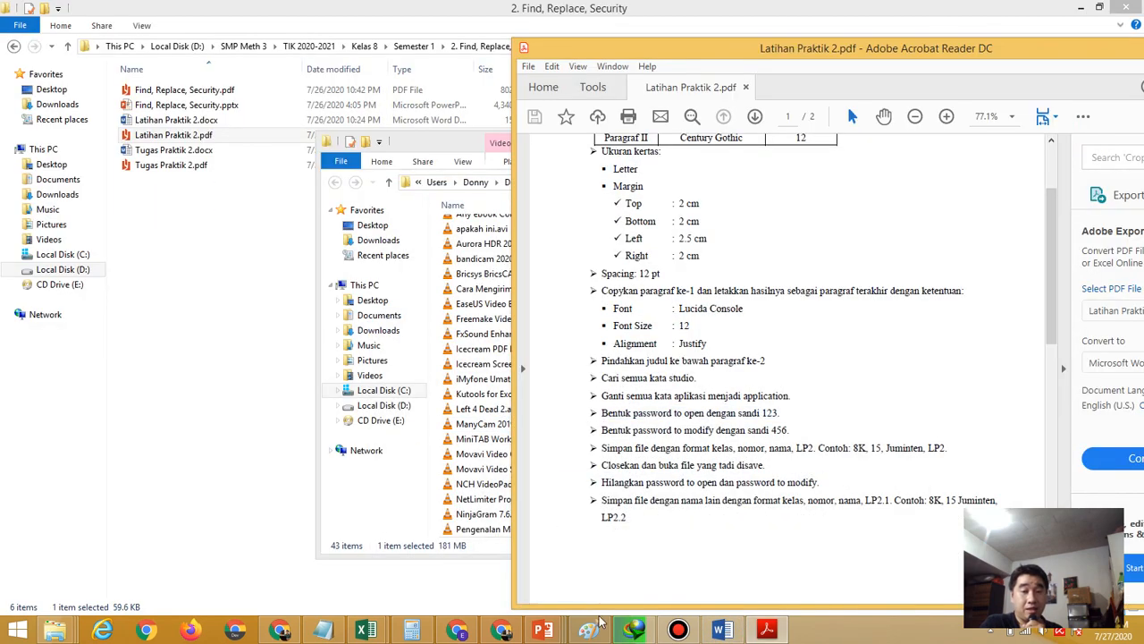
click(727, 631)
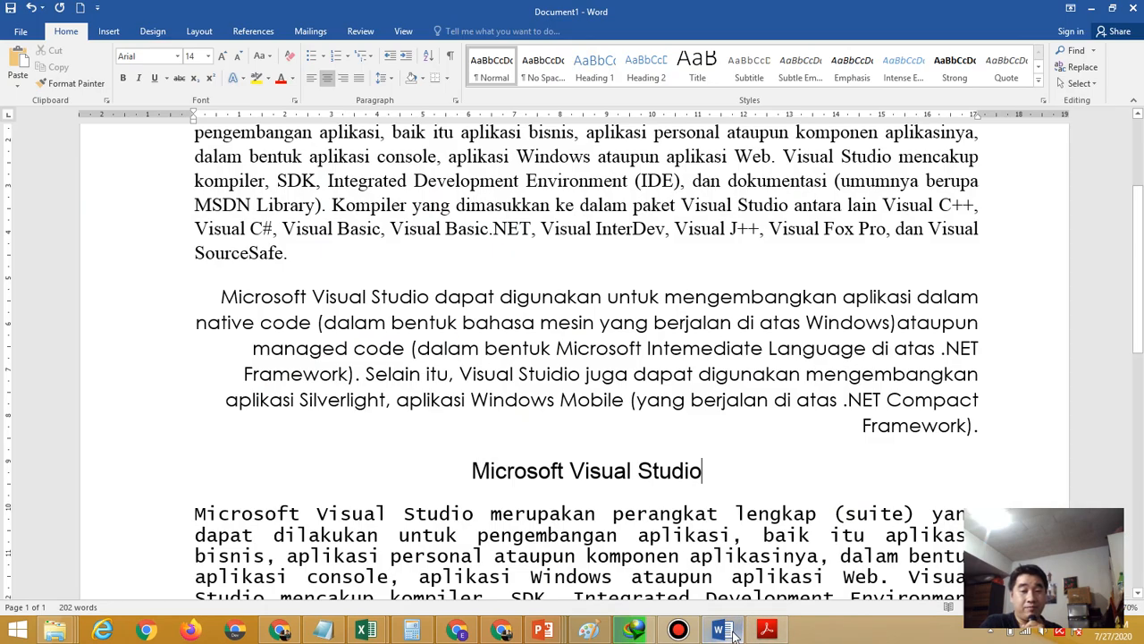
click(343, 79)
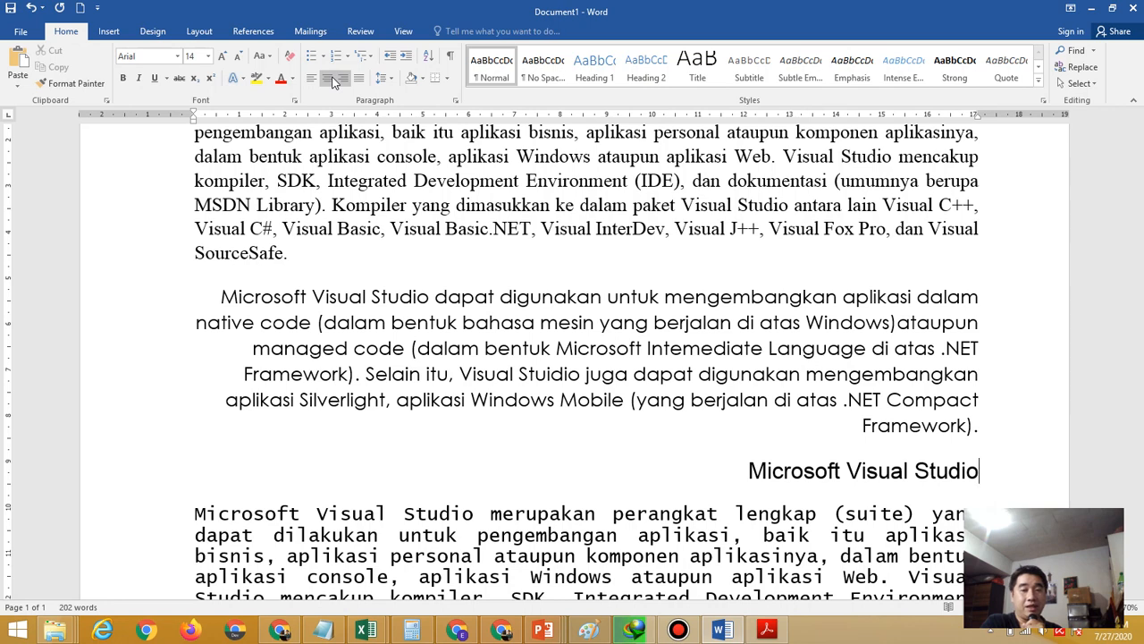
click(330, 80)
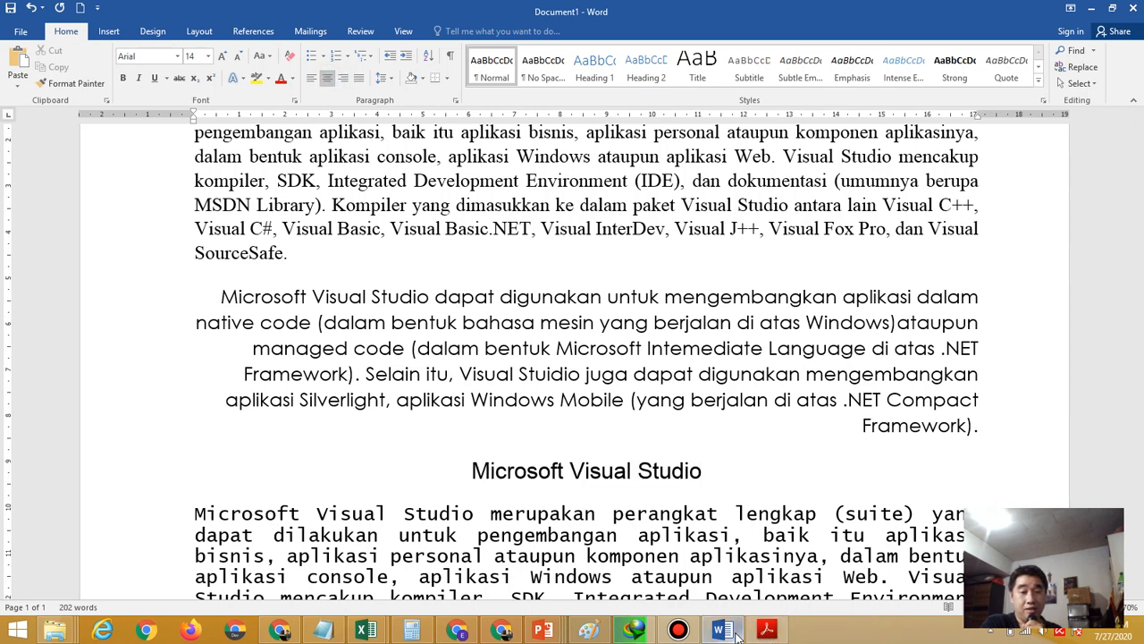
click(767, 631)
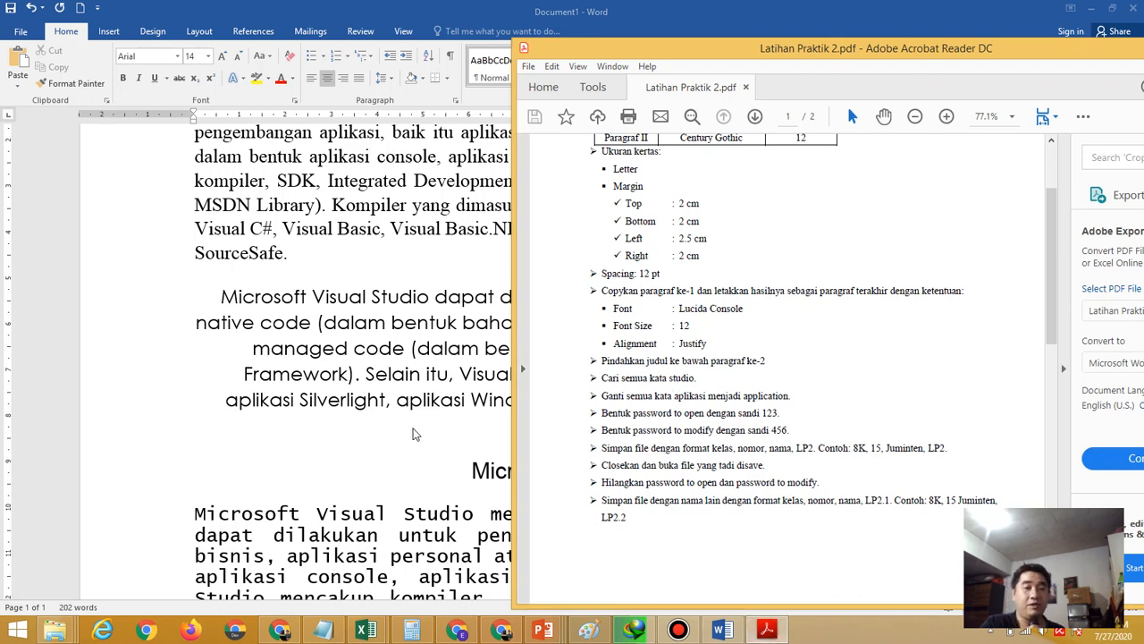
Scroll back to the top of the Word document and open the Find navigation pane
click(416, 433)
scroll(1142, 319, up, 3)
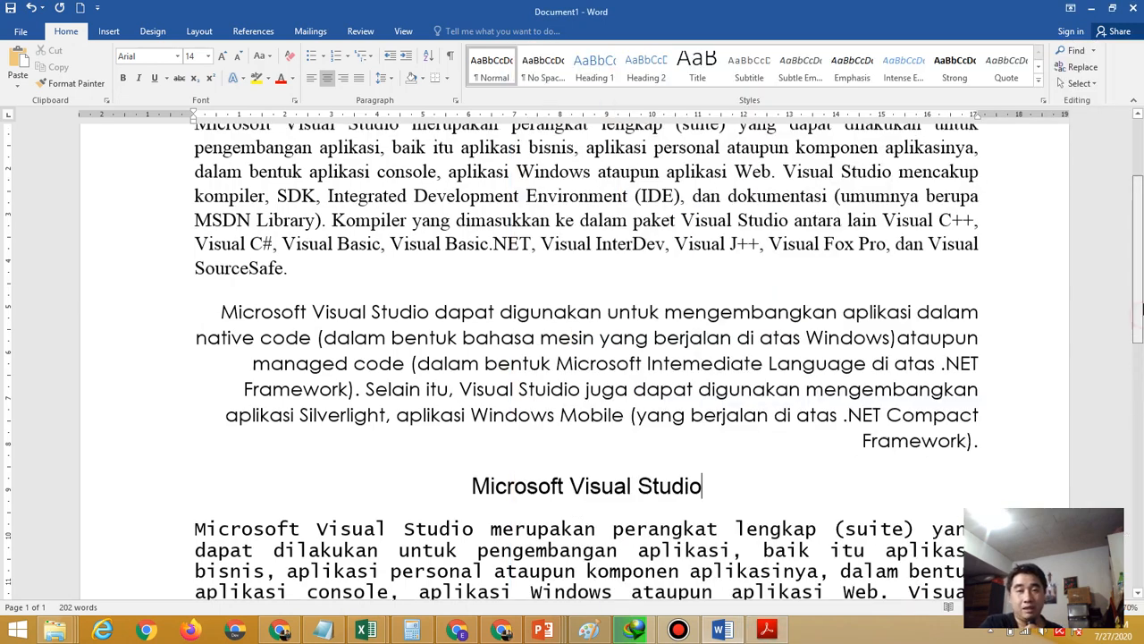
drag(1143, 341, 1129, 231)
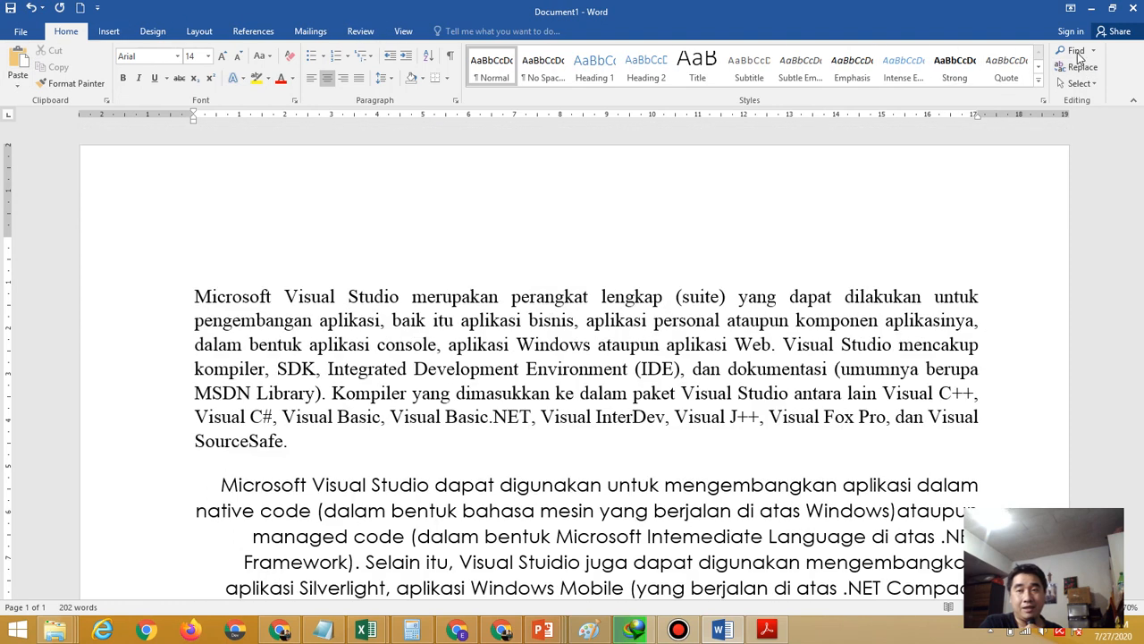
click(1078, 52)
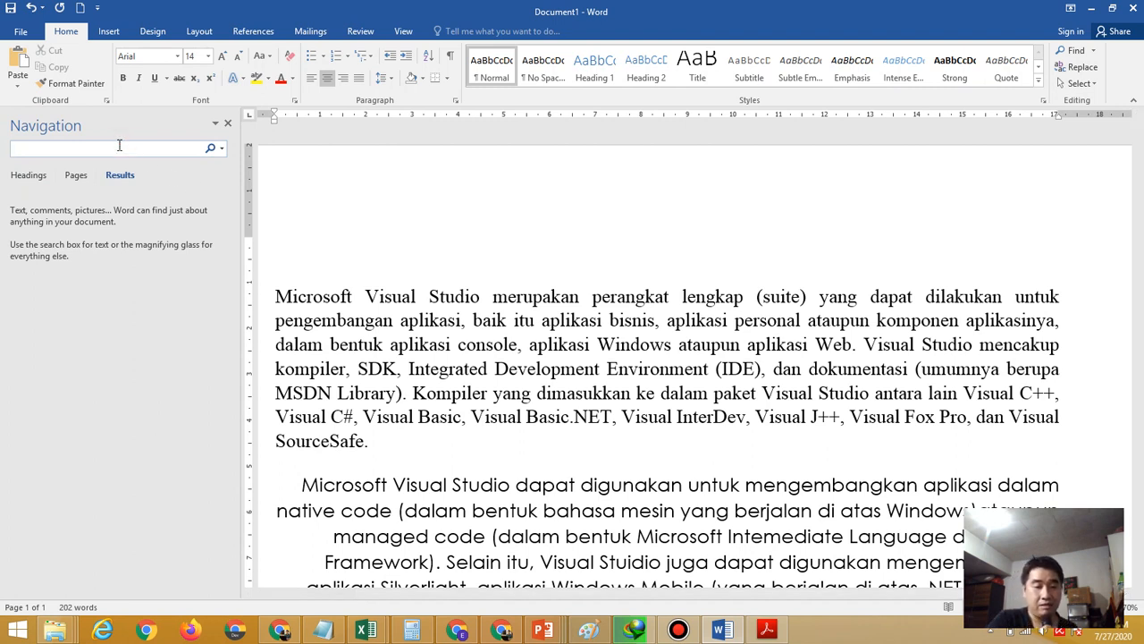
Search for 'studio', review its 8 highlighted matches, and close the Navigation pane
text(studio)
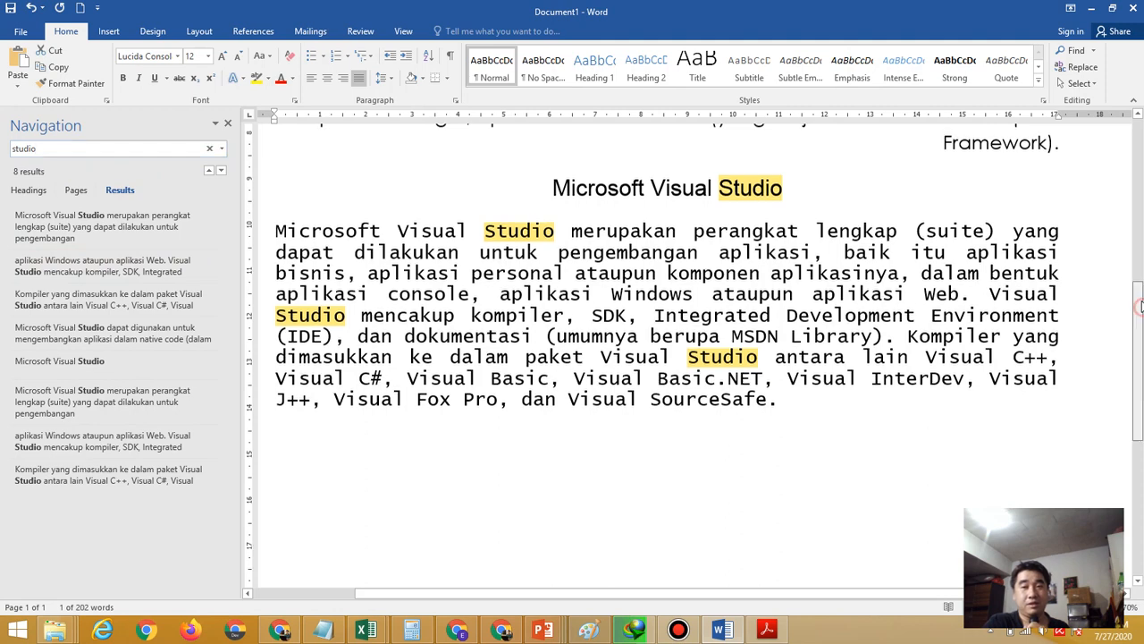
drag(1138, 285, 1137, 161)
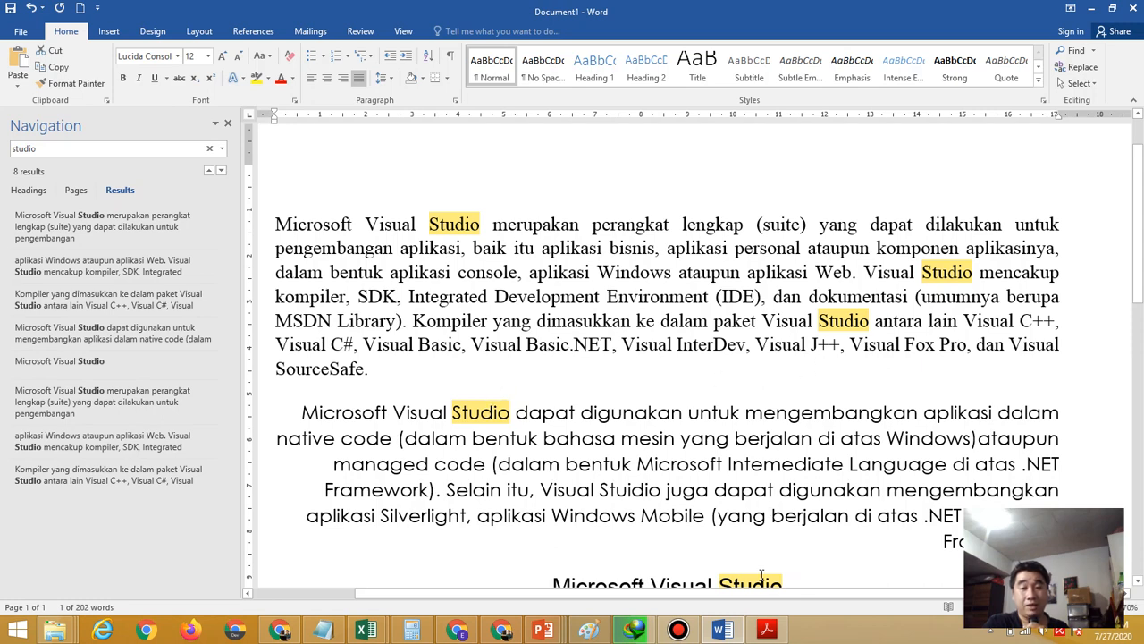
drag(1138, 290, 1139, 400)
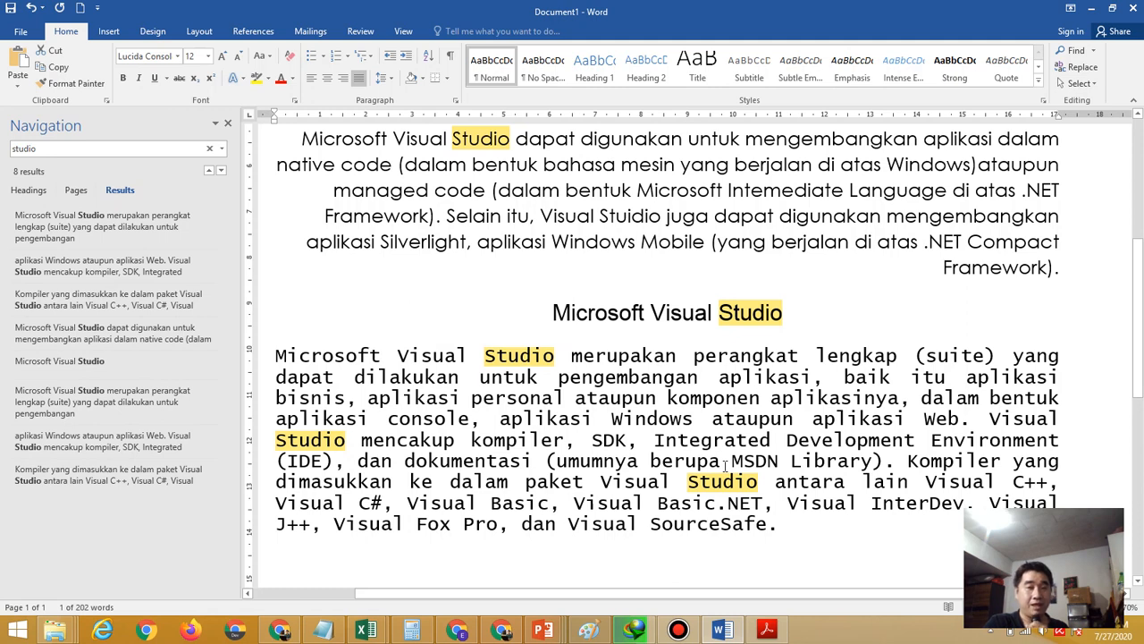
click(779, 635)
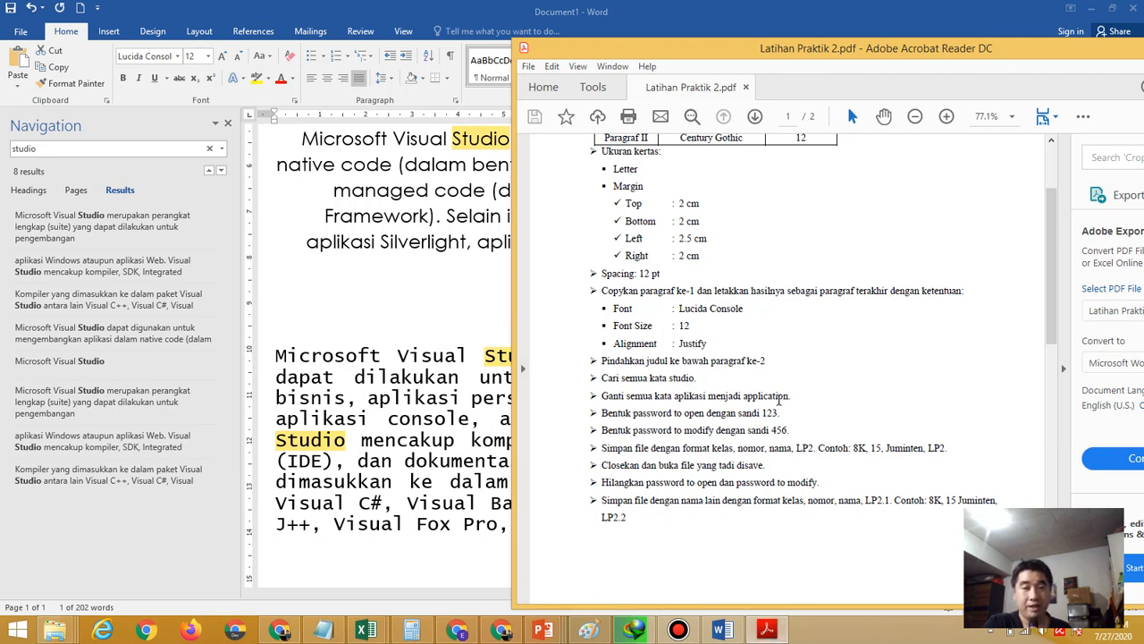
click(387, 13)
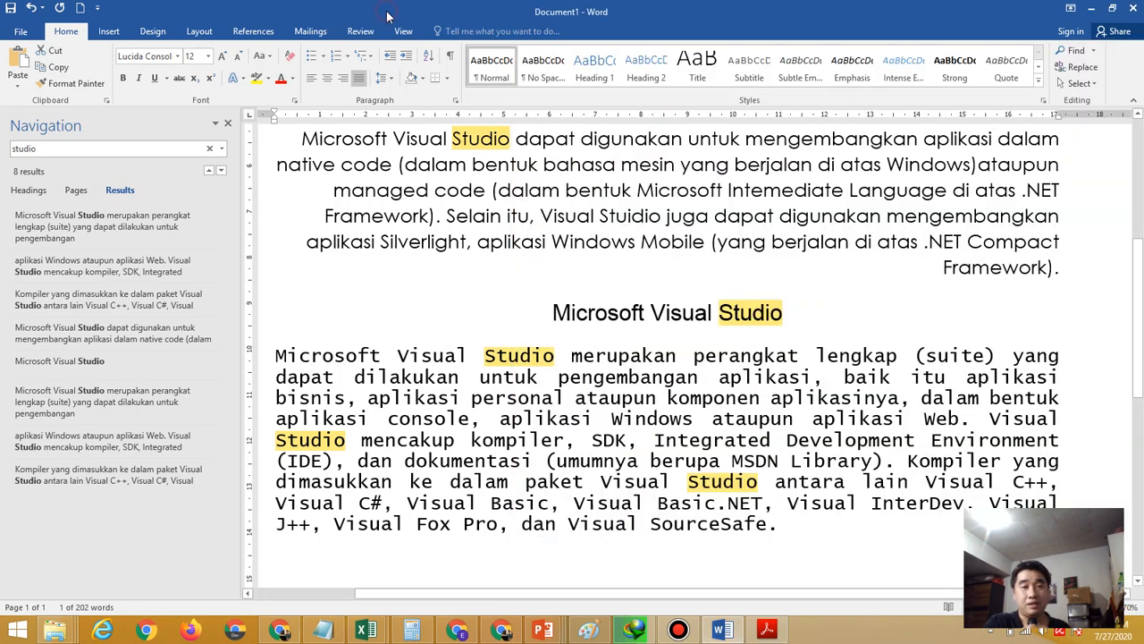
click(229, 123)
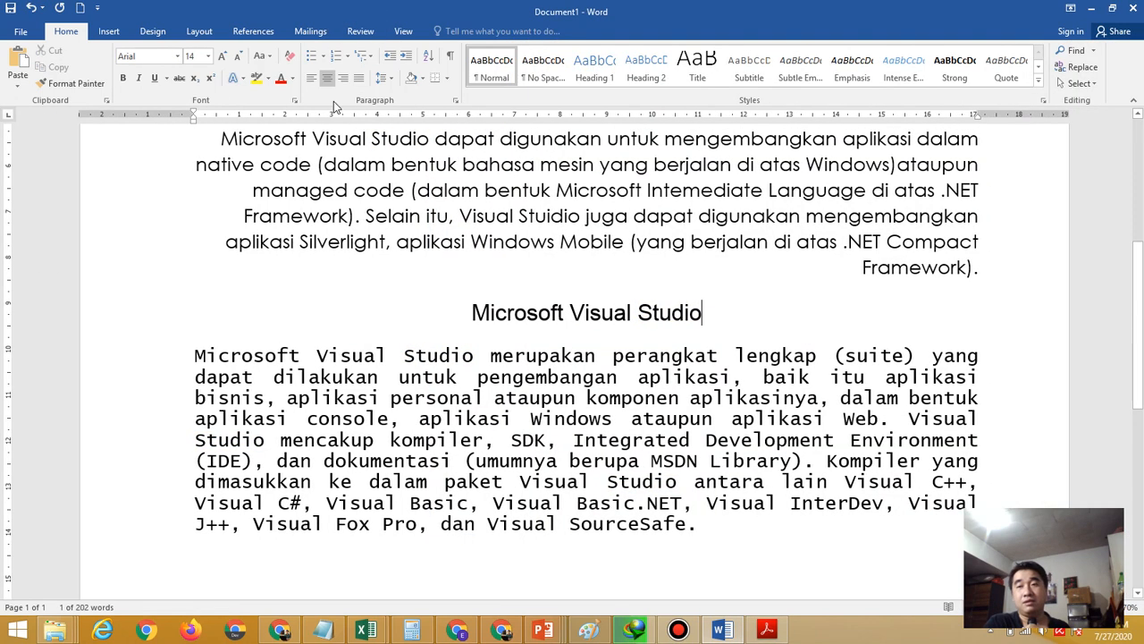
Replace All 'aplikasi' with 'application' (17 replacements) and close Find and Replace
click(1082, 68)
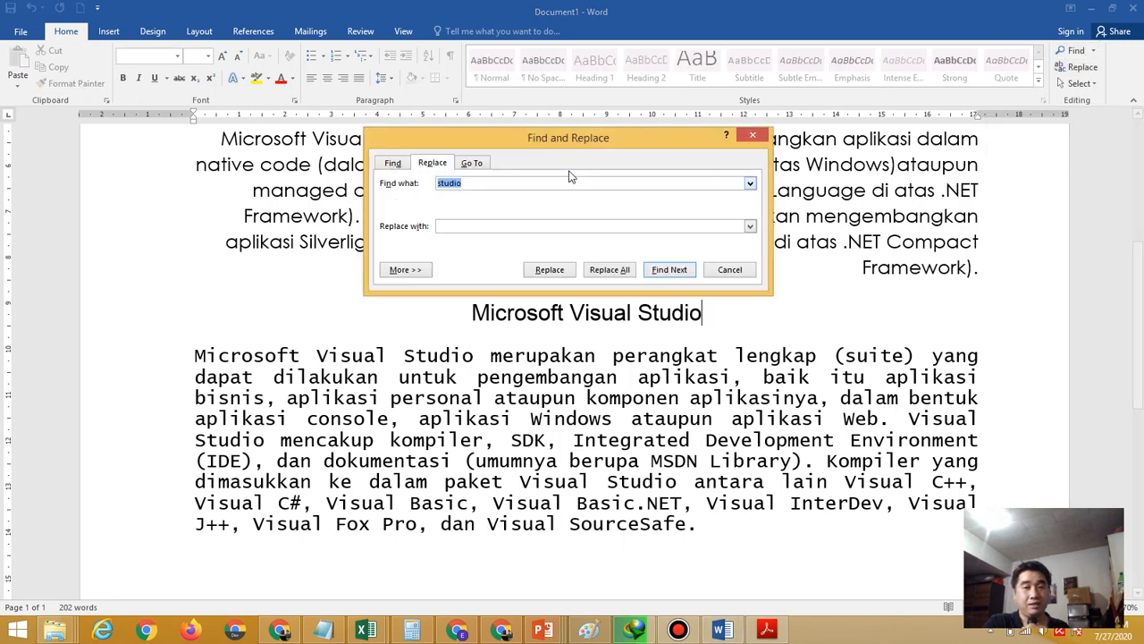
click(766, 630)
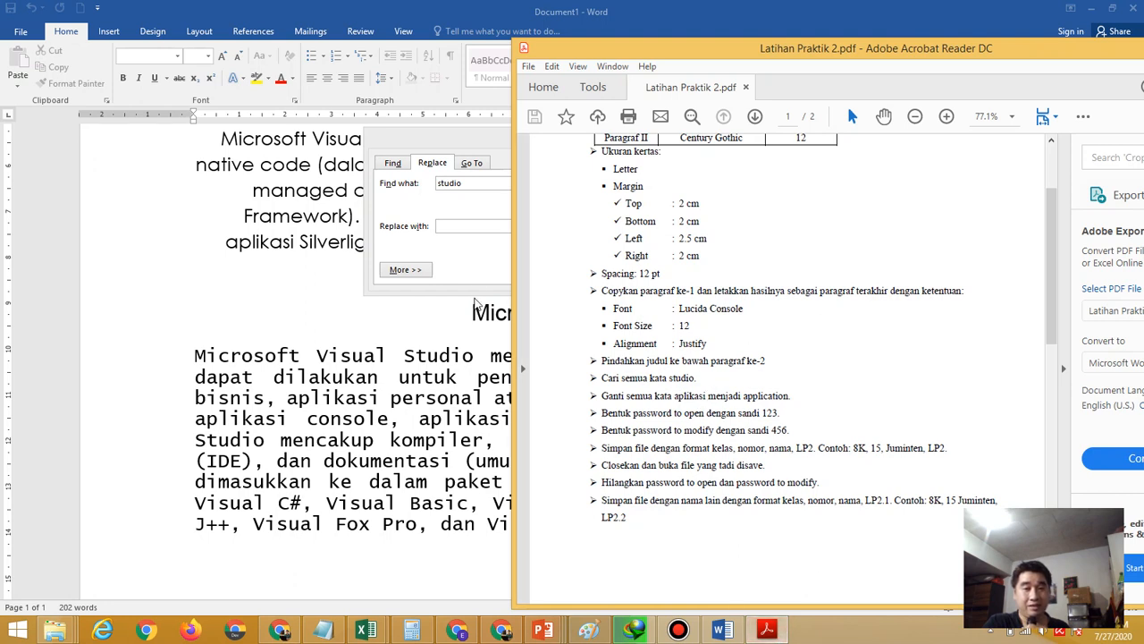
click(477, 274)
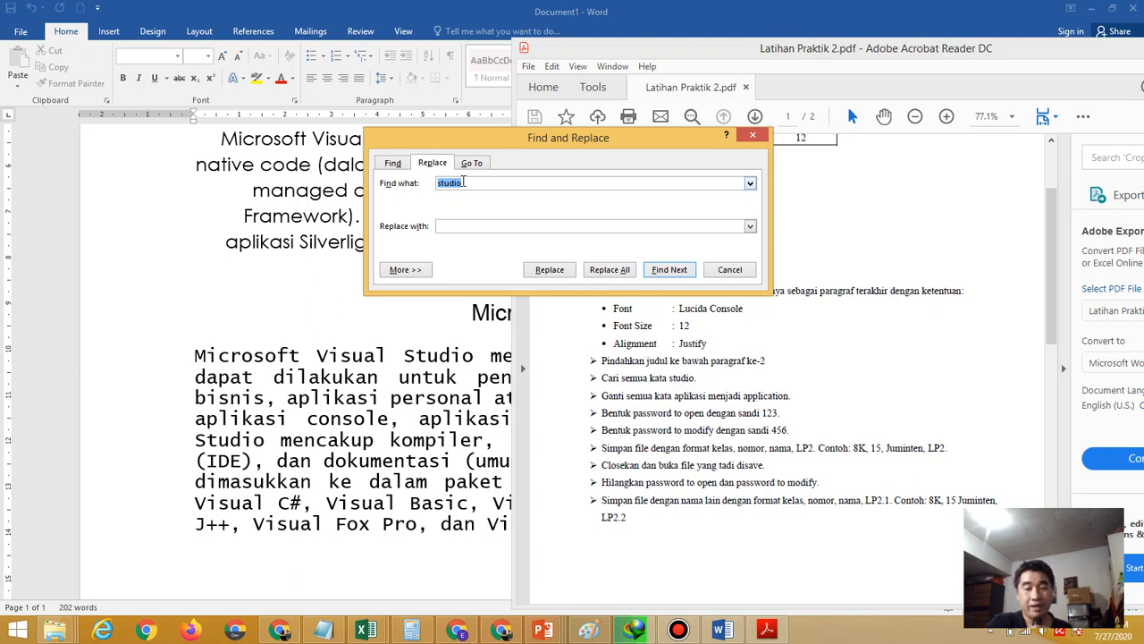
key(BackSpace)
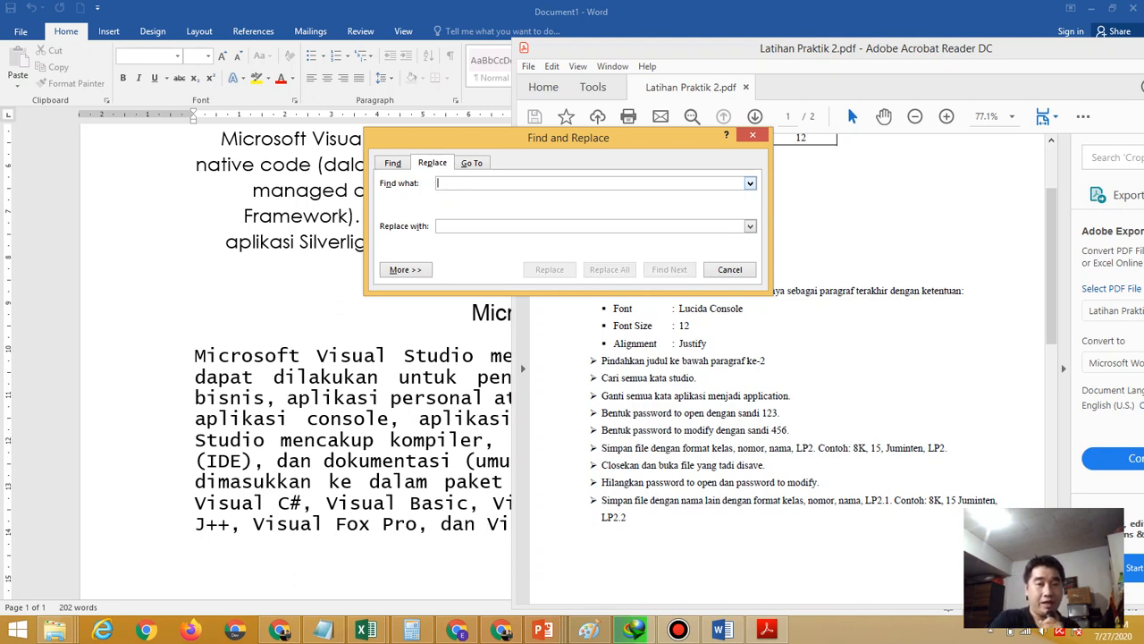
text(aplikasi)
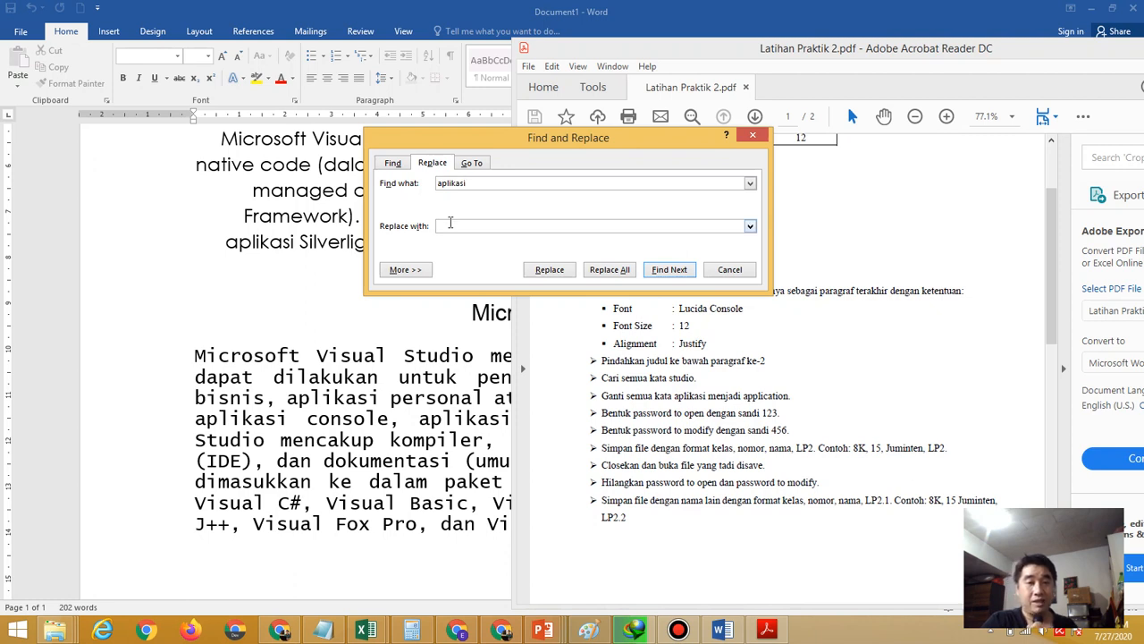
text(application)
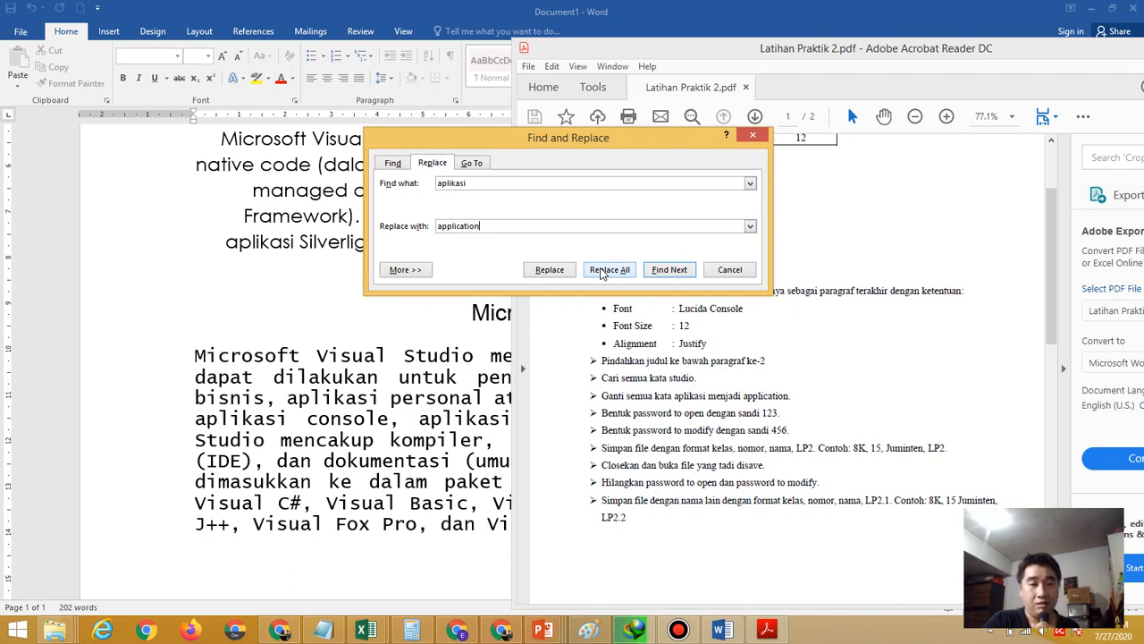
click(601, 274)
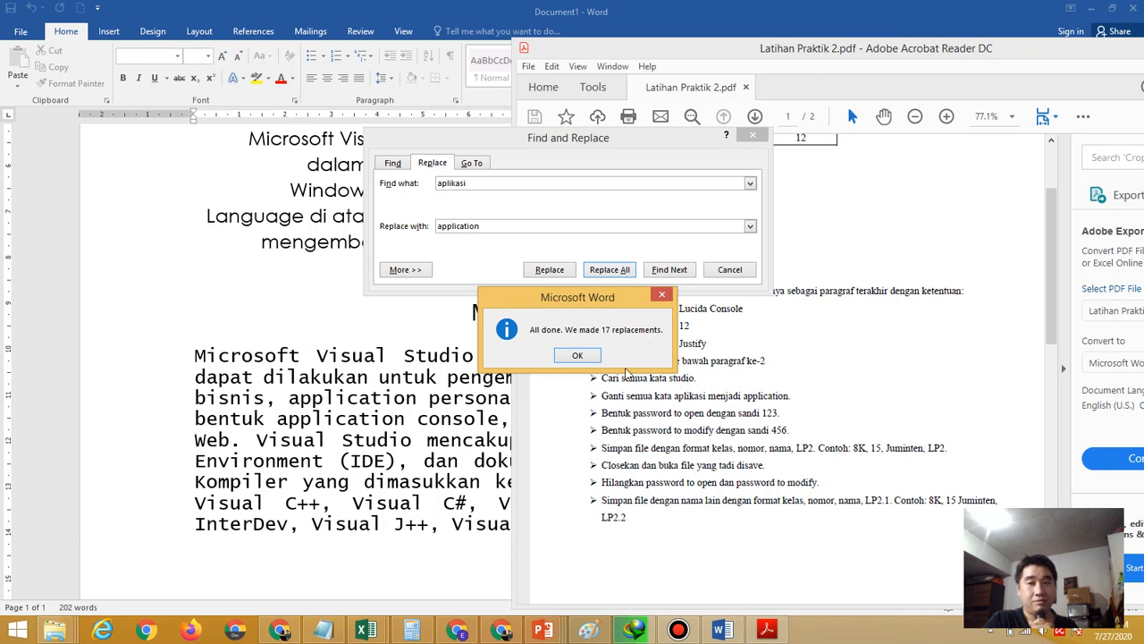
click(578, 357)
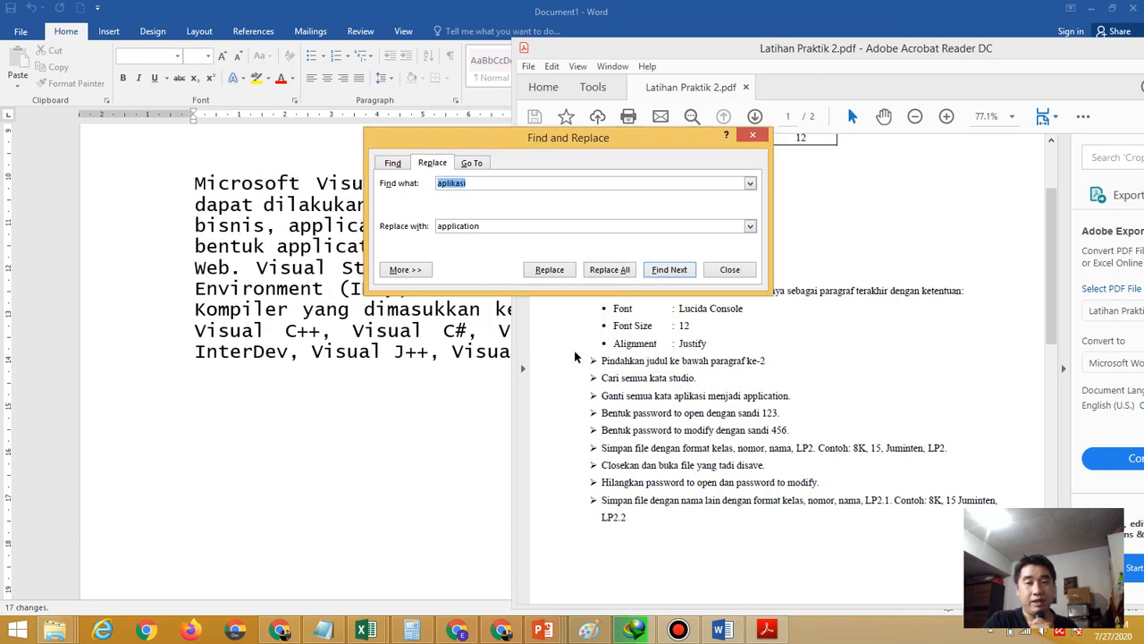
click(755, 137)
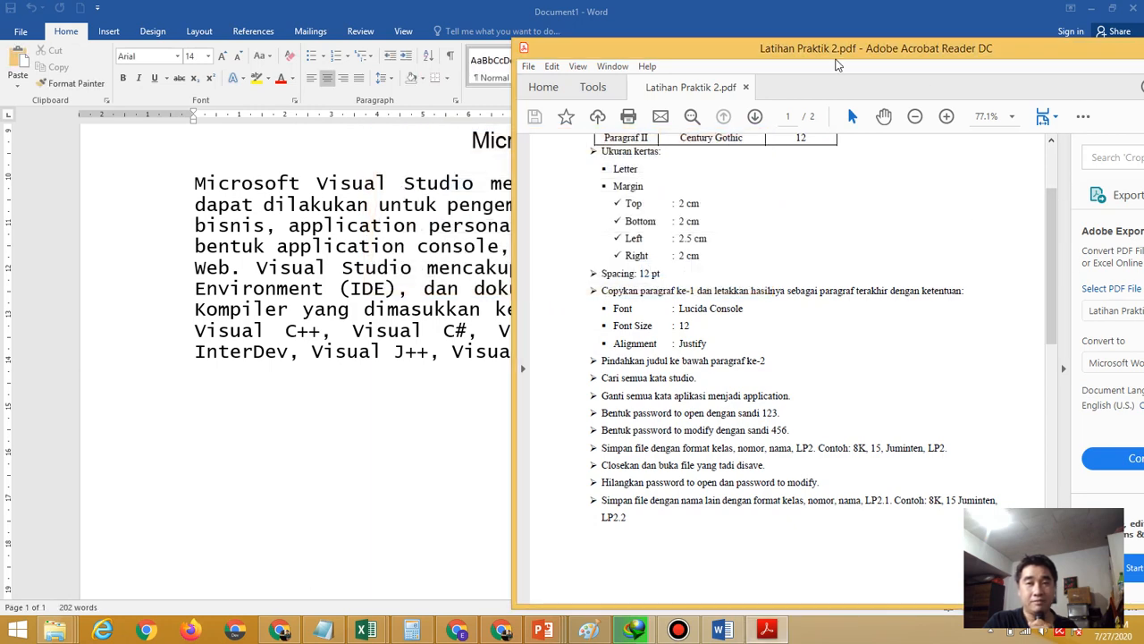
Return to Word and check that 'application' has replaced 'aplikasi' throughout the paragraphs
click(809, 8)
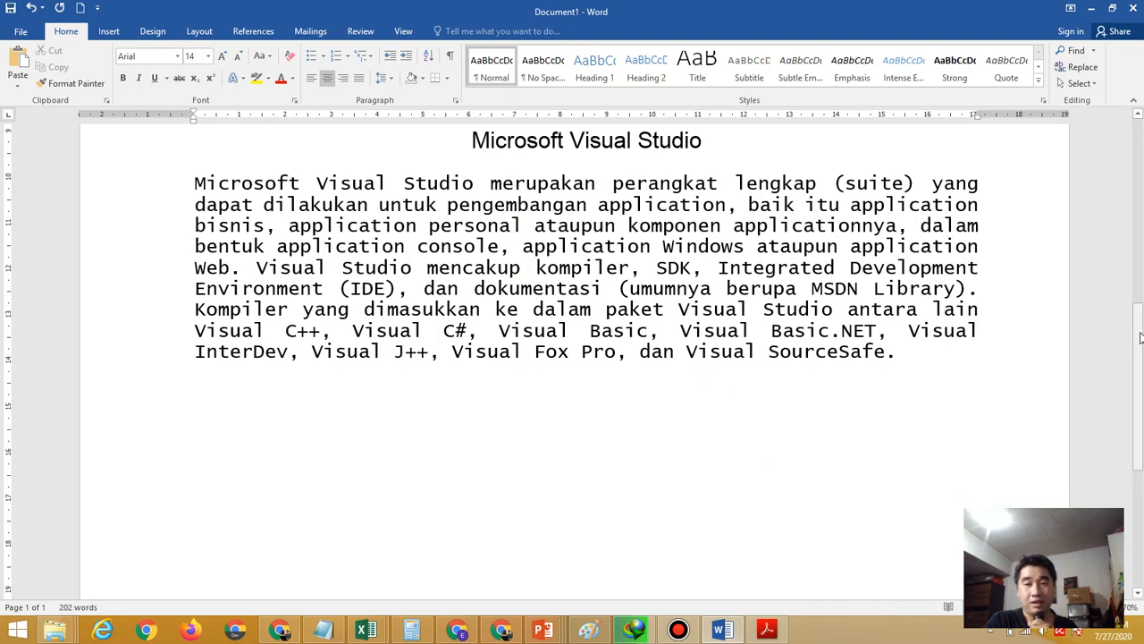
drag(1139, 334, 1113, 130)
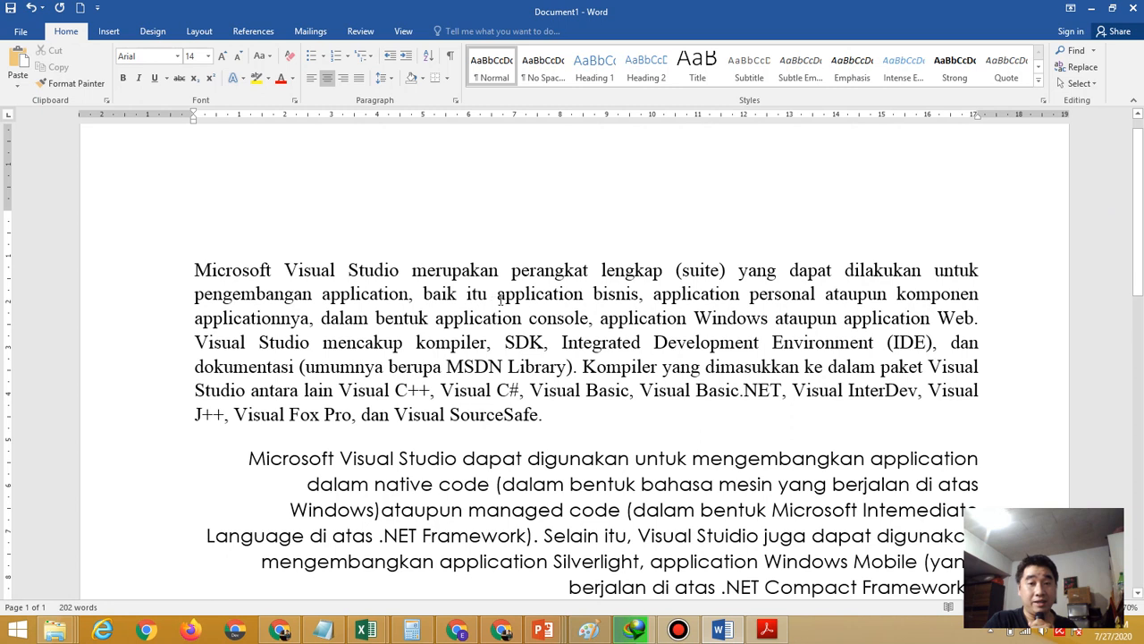
drag(500, 299, 586, 305)
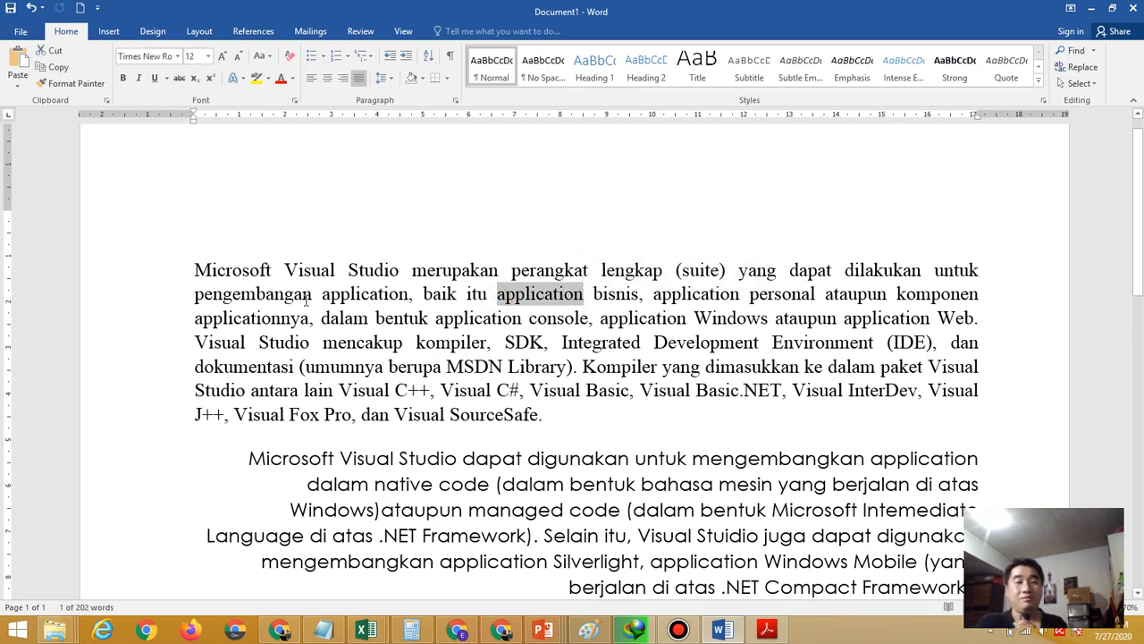
drag(324, 298, 407, 307)
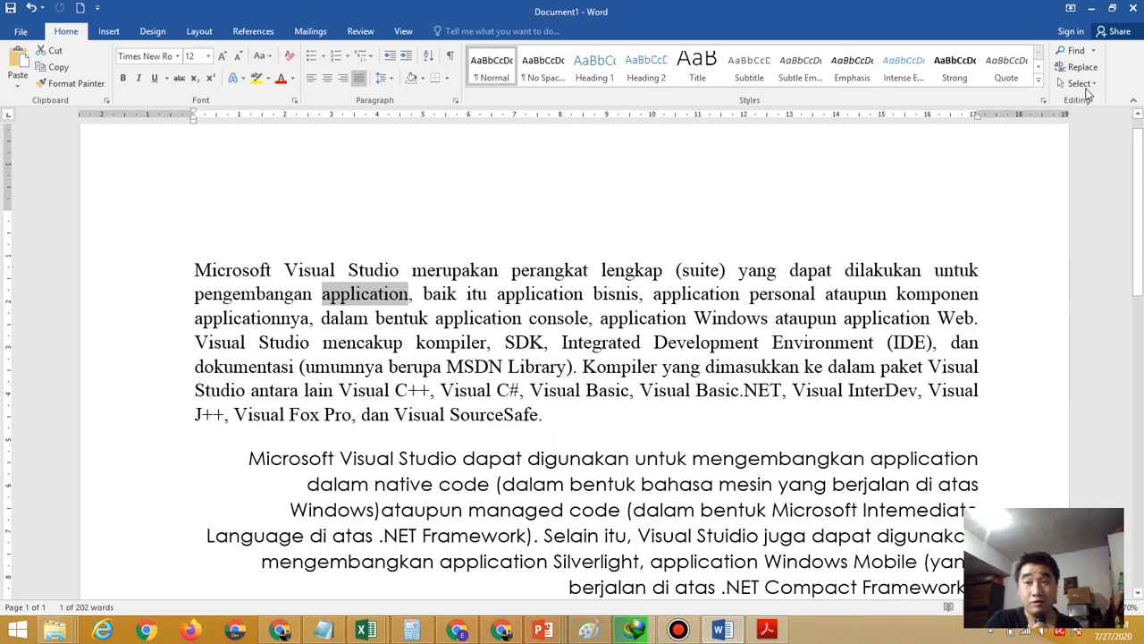
click(765, 630)
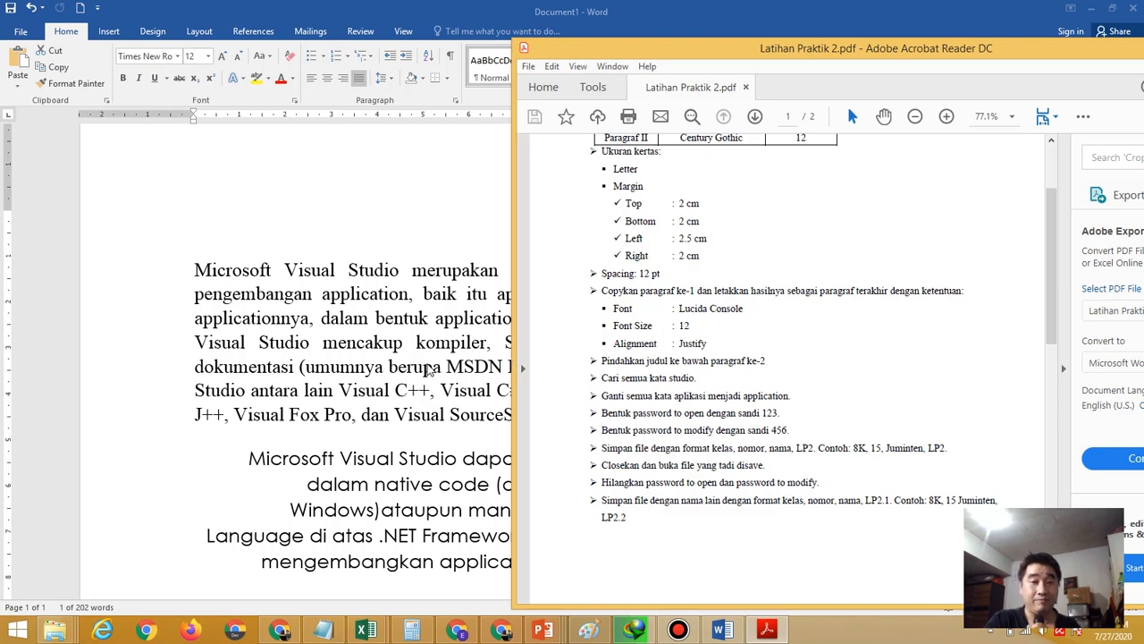
key(alt+Tab)
click(627, 293)
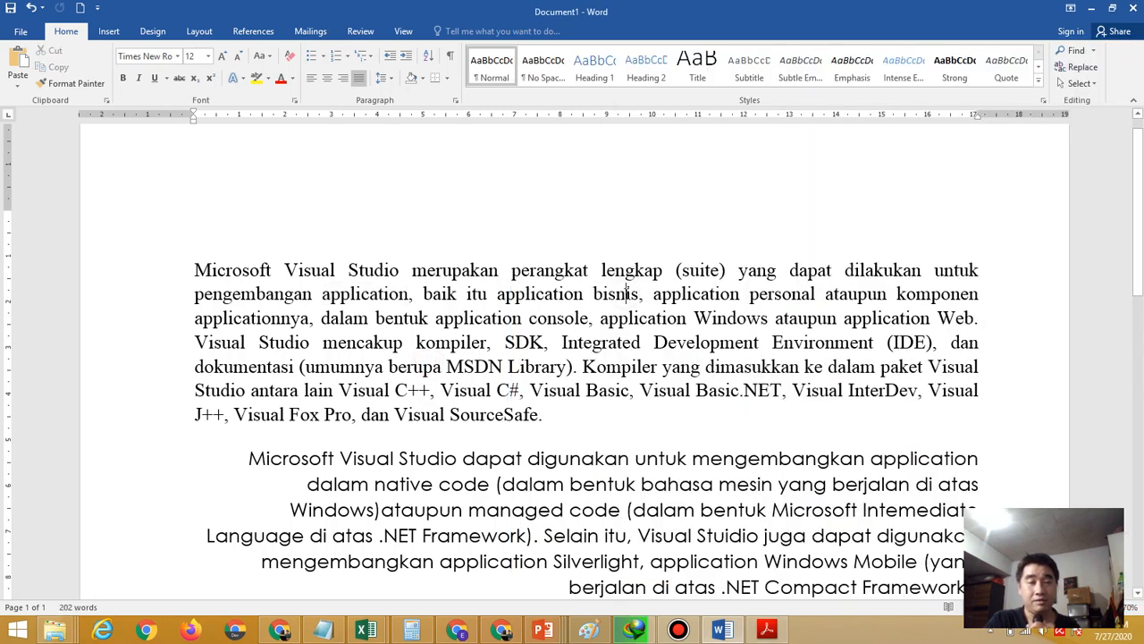
Point Save As at the class folder on Local Disk (D:) and open Tools > General Options
click(22, 32)
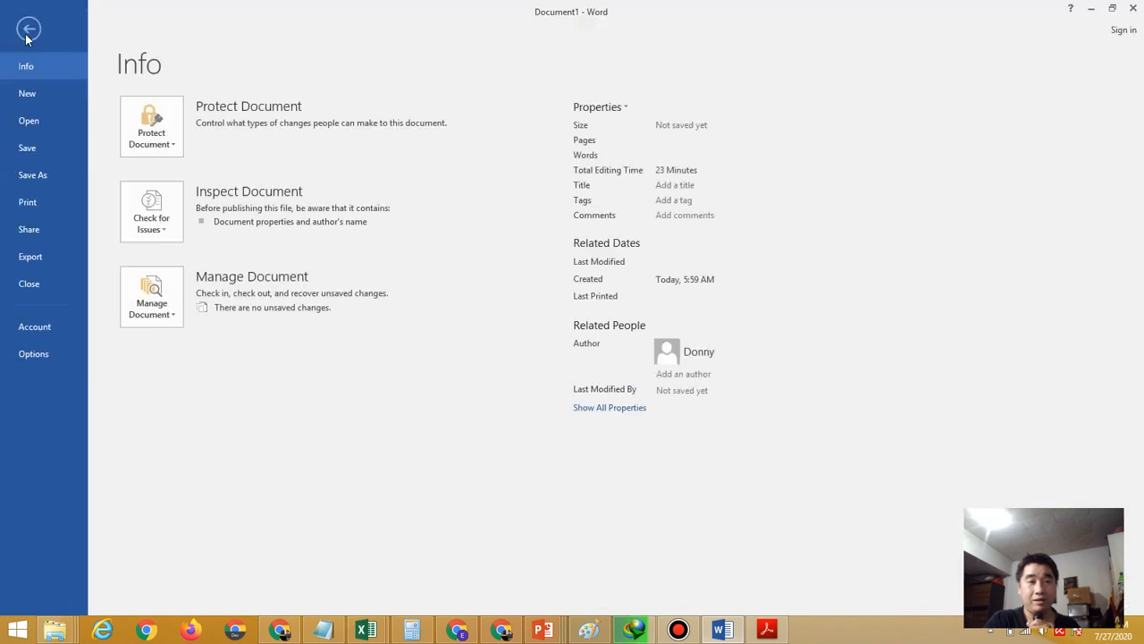
click(58, 173)
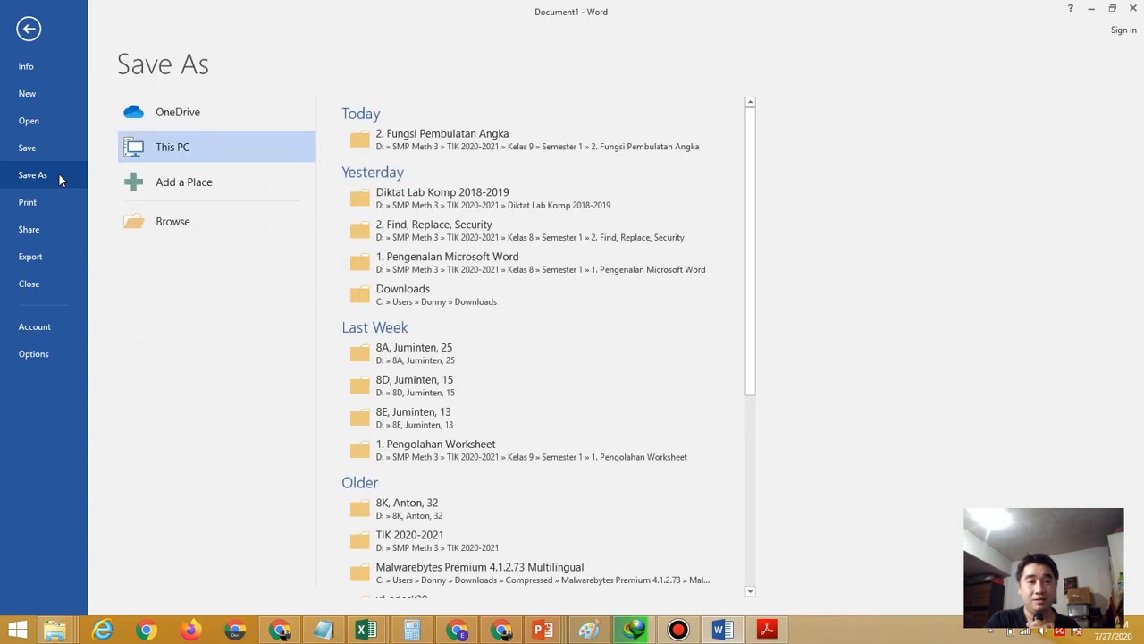
click(159, 224)
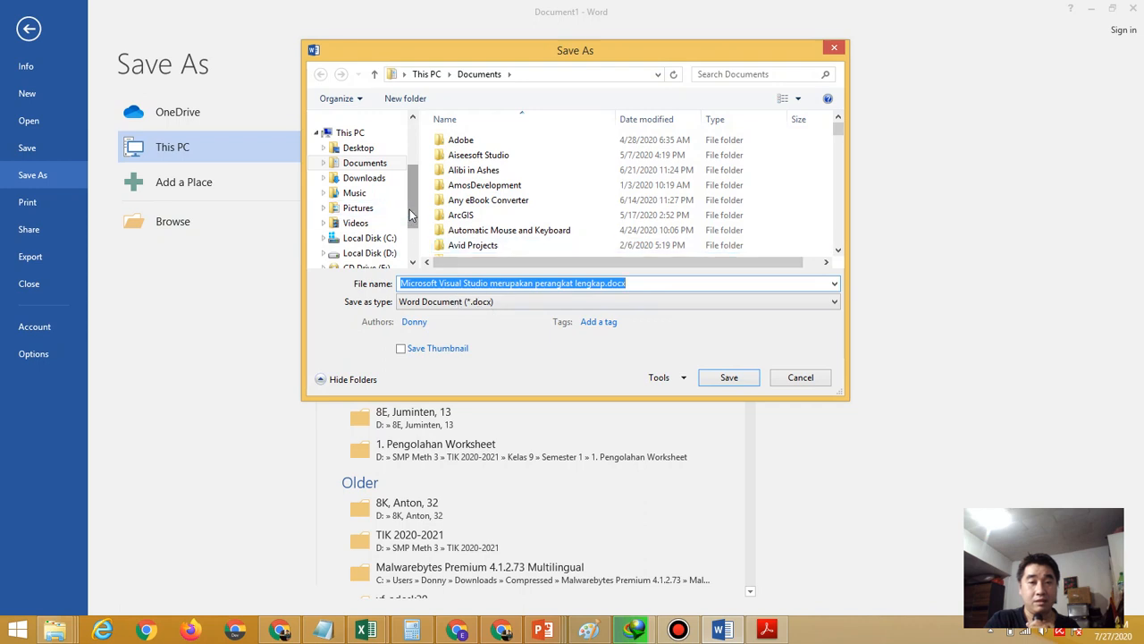
scroll(412, 221, down, 1)
click(382, 208)
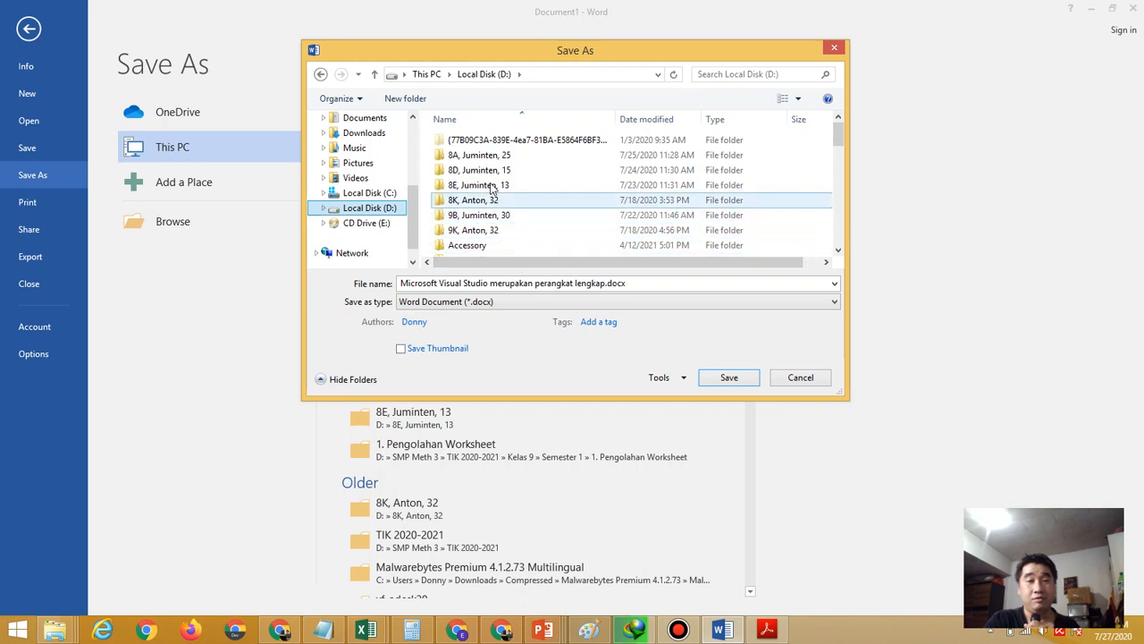
double_click(500, 231)
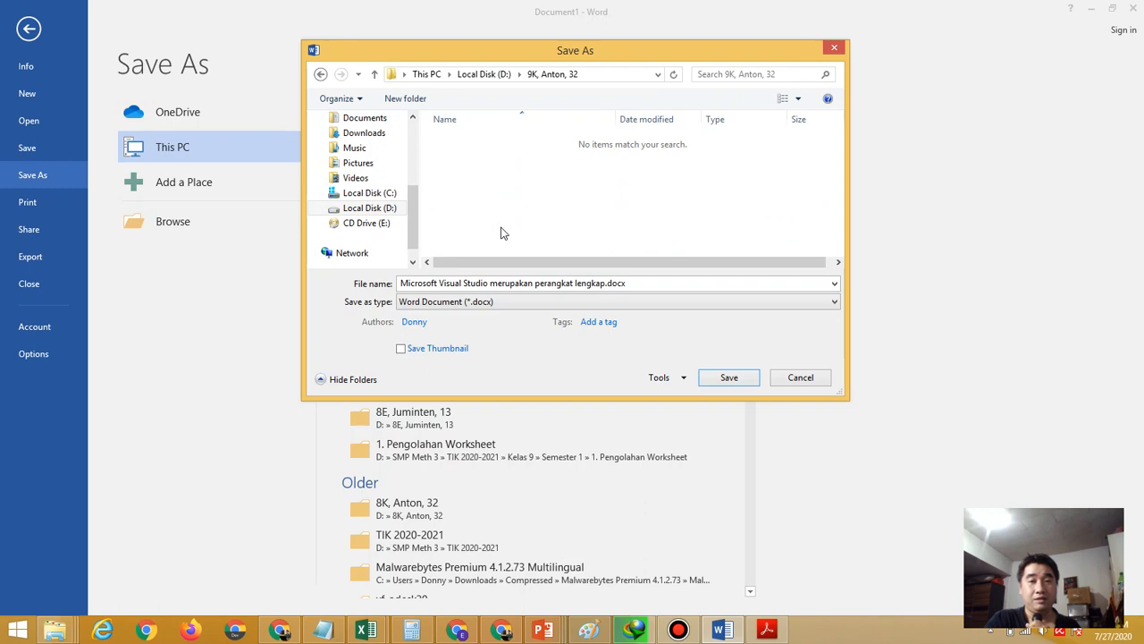
click(670, 386)
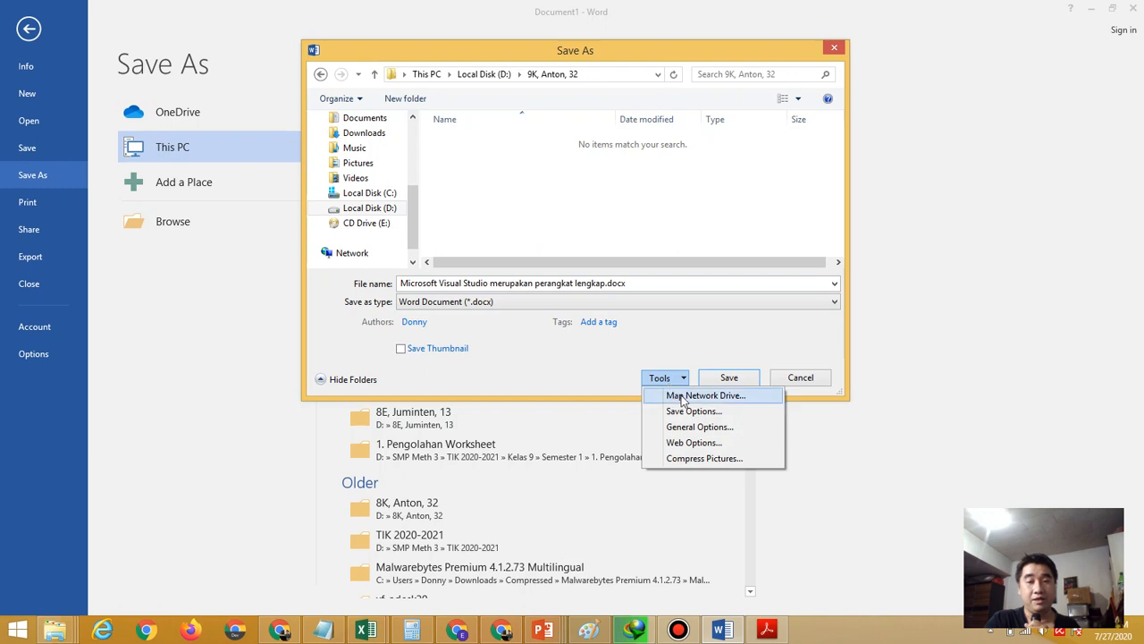
click(706, 427)
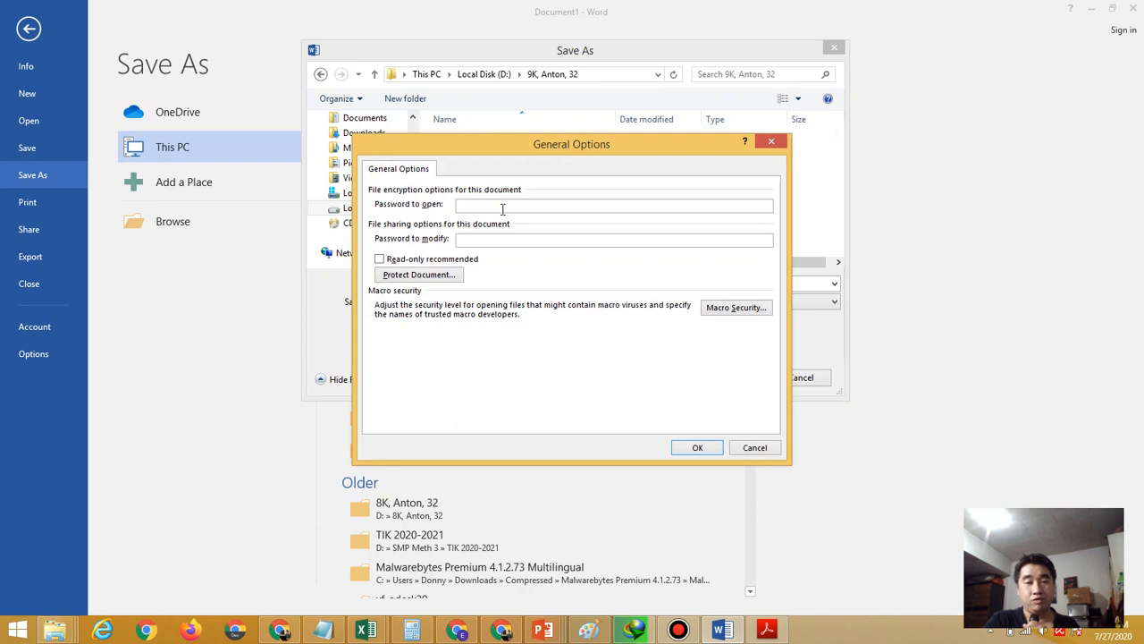
Enter a password to open and a password to modify in General Options
text(12)
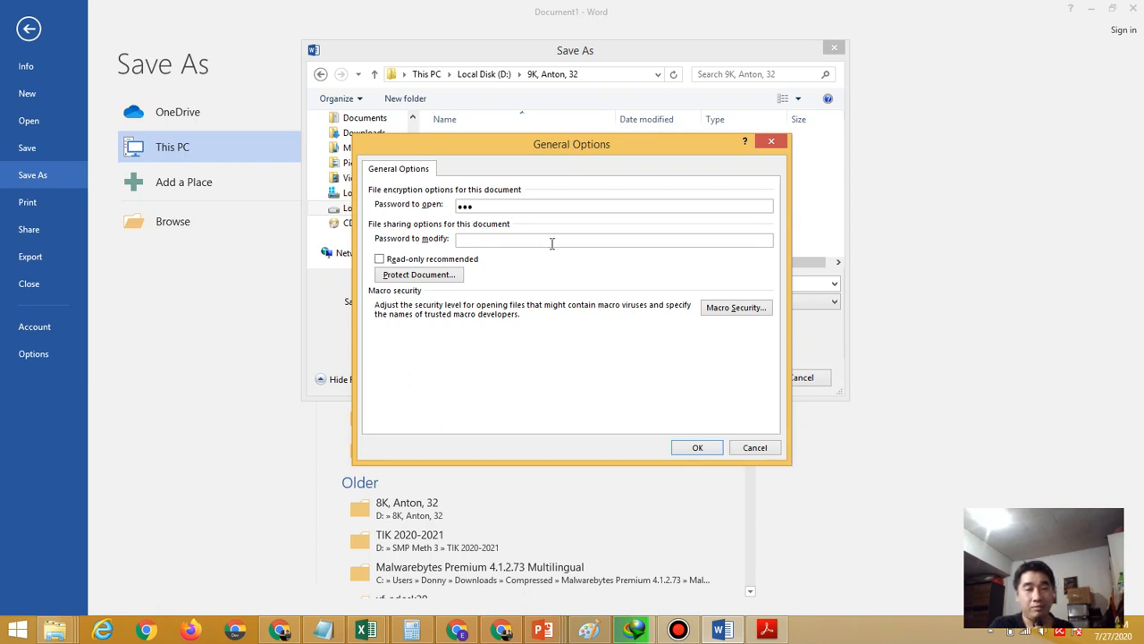
click(482, 240)
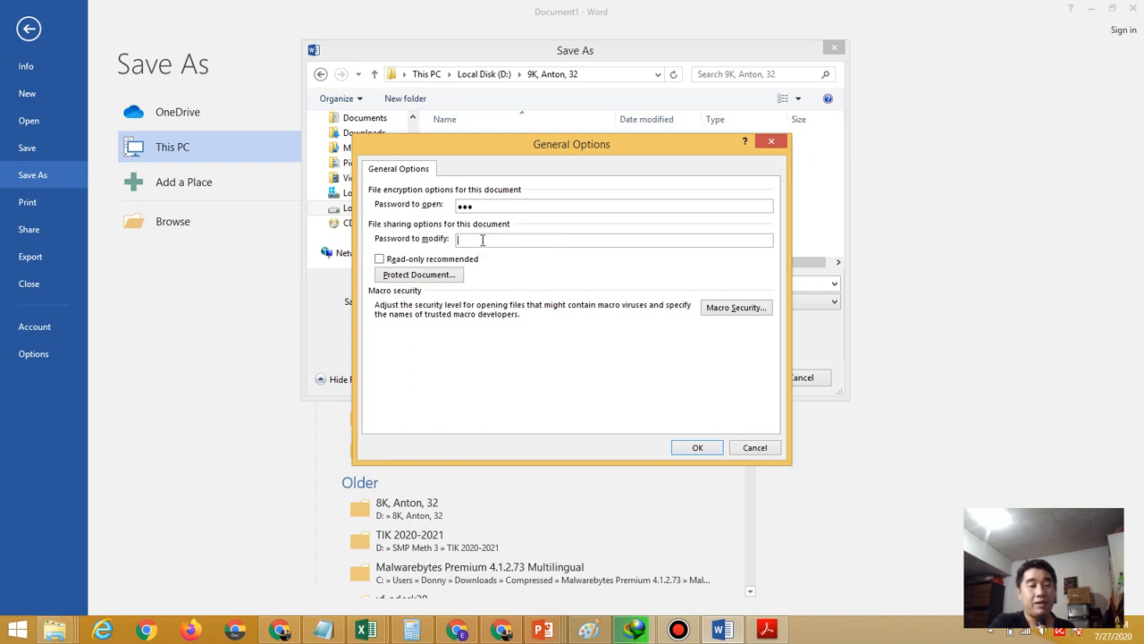
text(123)
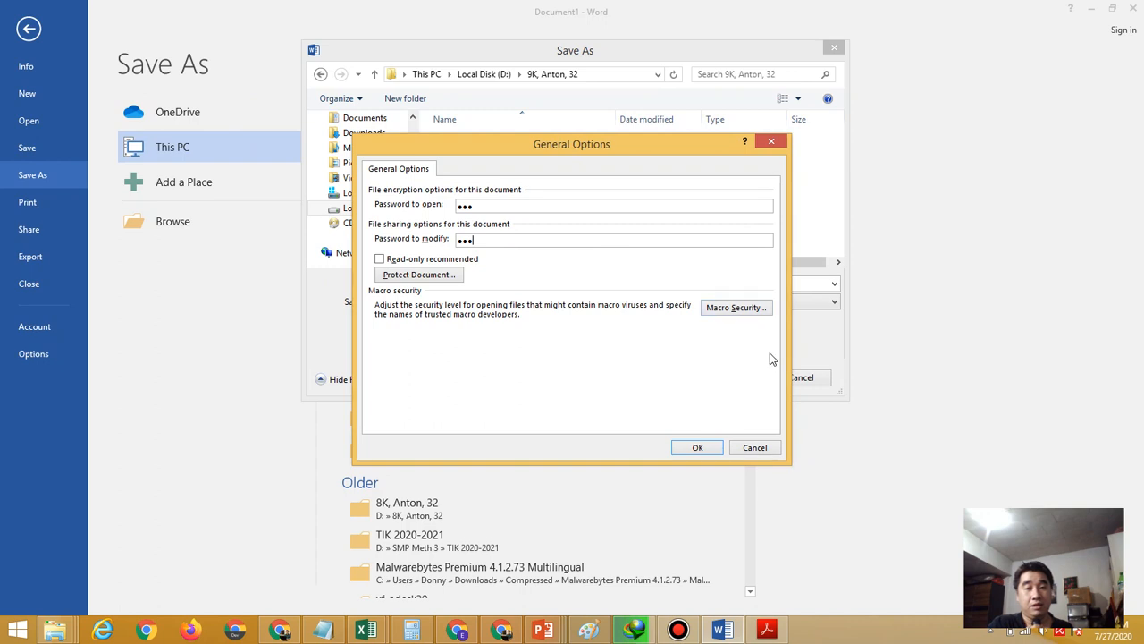
click(695, 450)
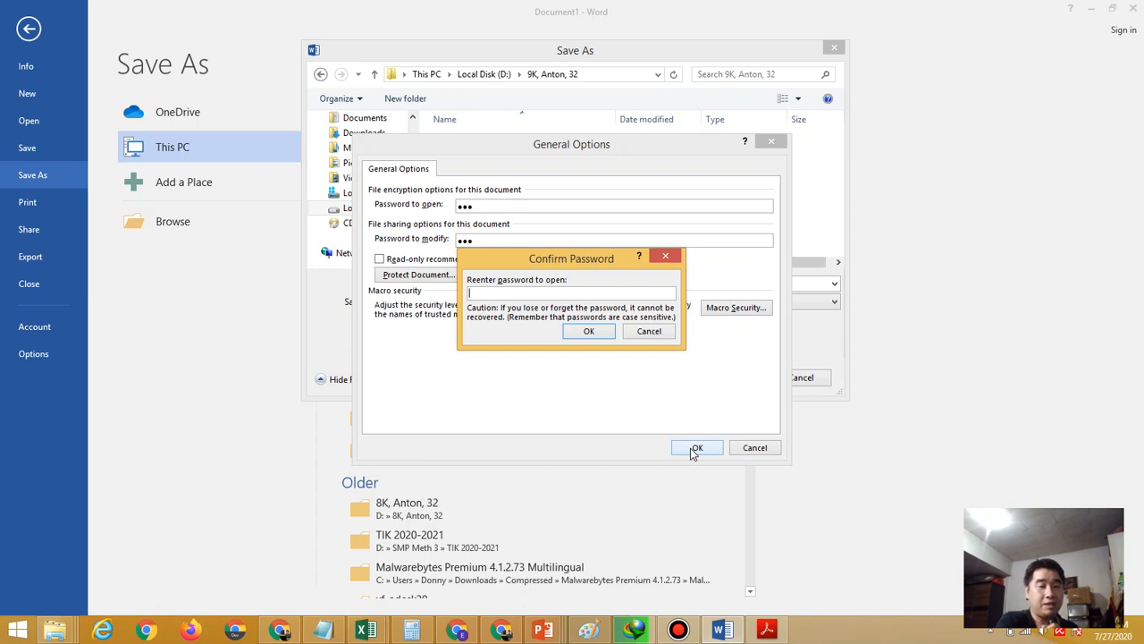
Re-enter both passwords in the two Confirm Password boxes
text(123)
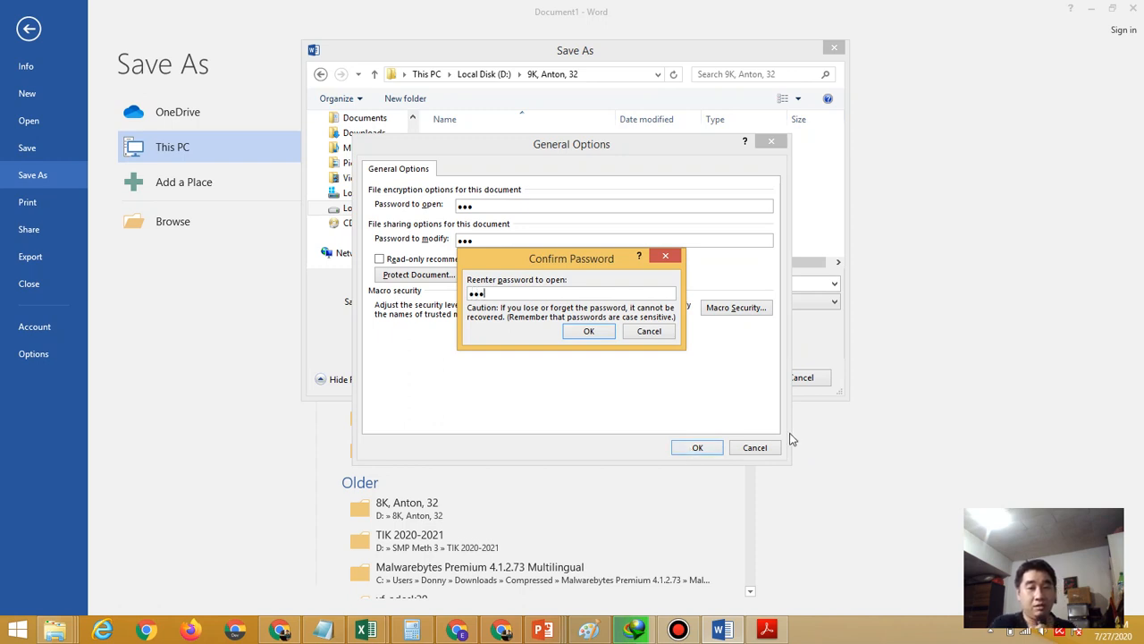
click(594, 336)
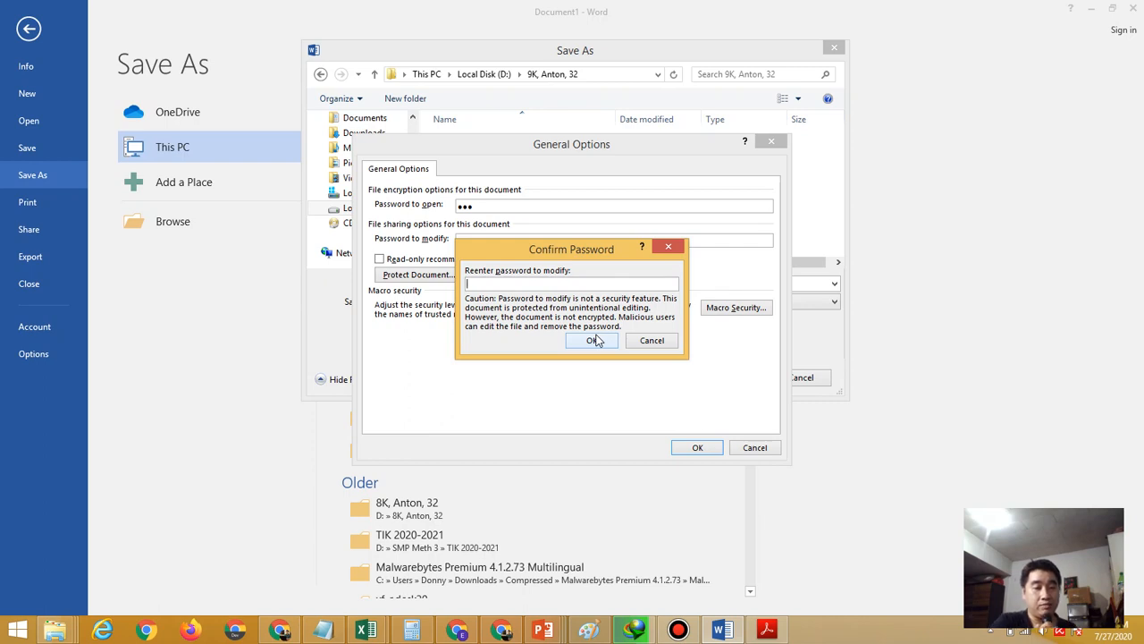
text(12)
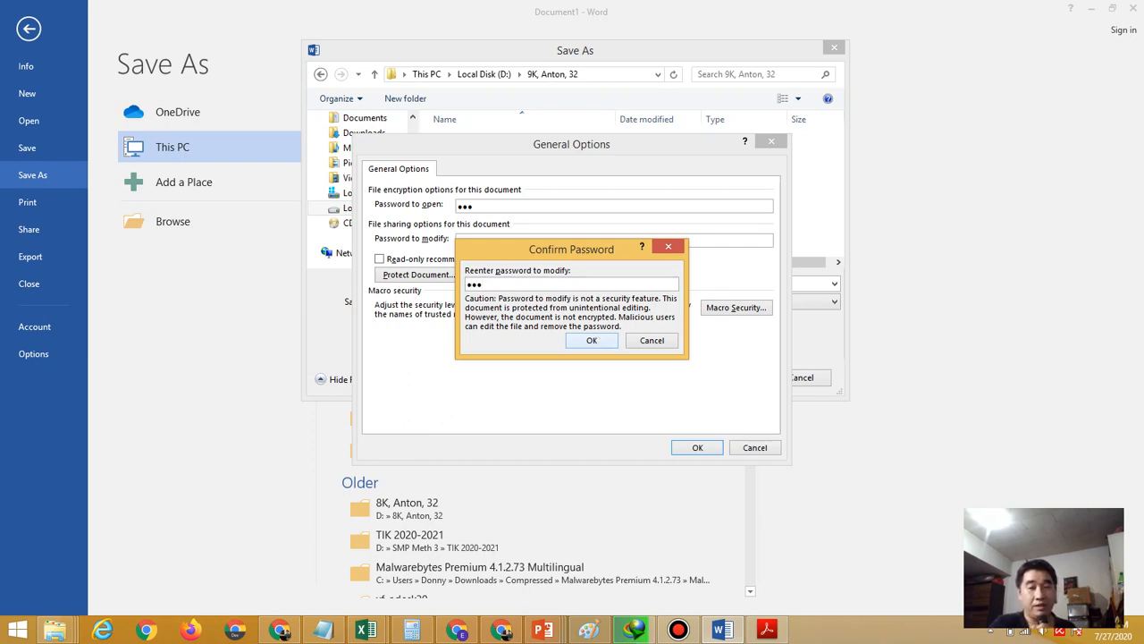
click(597, 340)
key(Return)
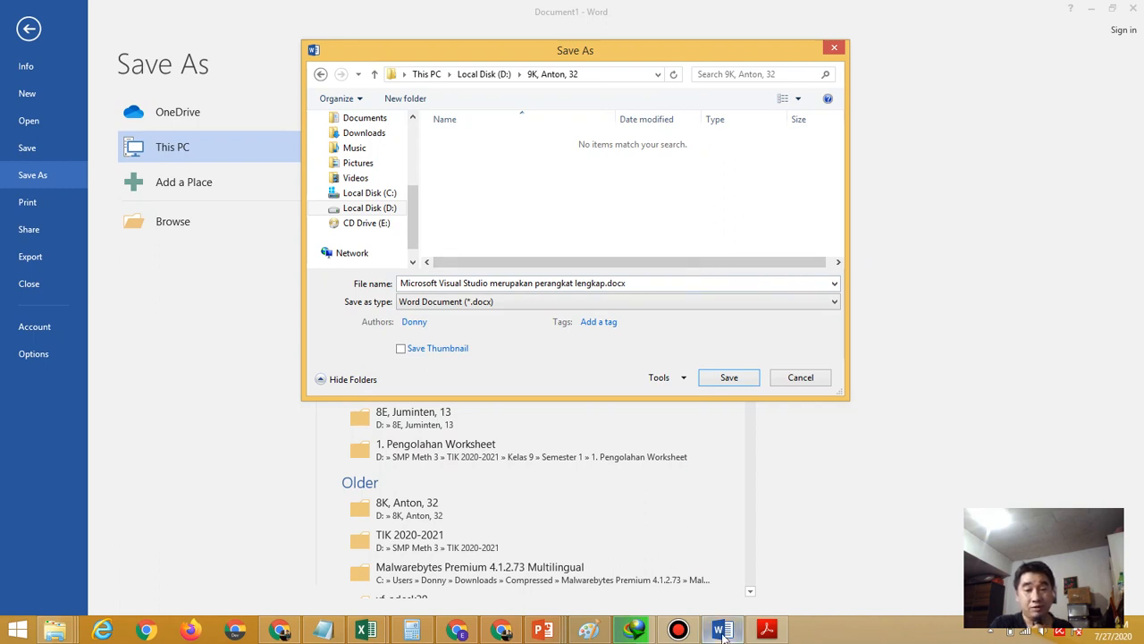
Navigate the Save As dialog to the class folder on drive D
click(766, 631)
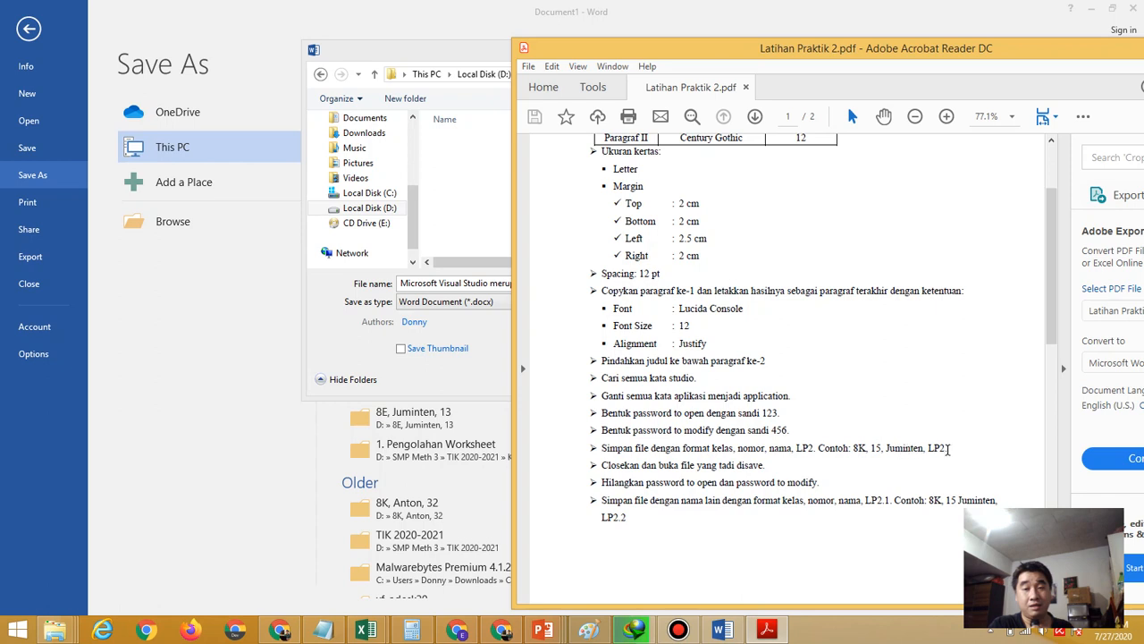
click(480, 157)
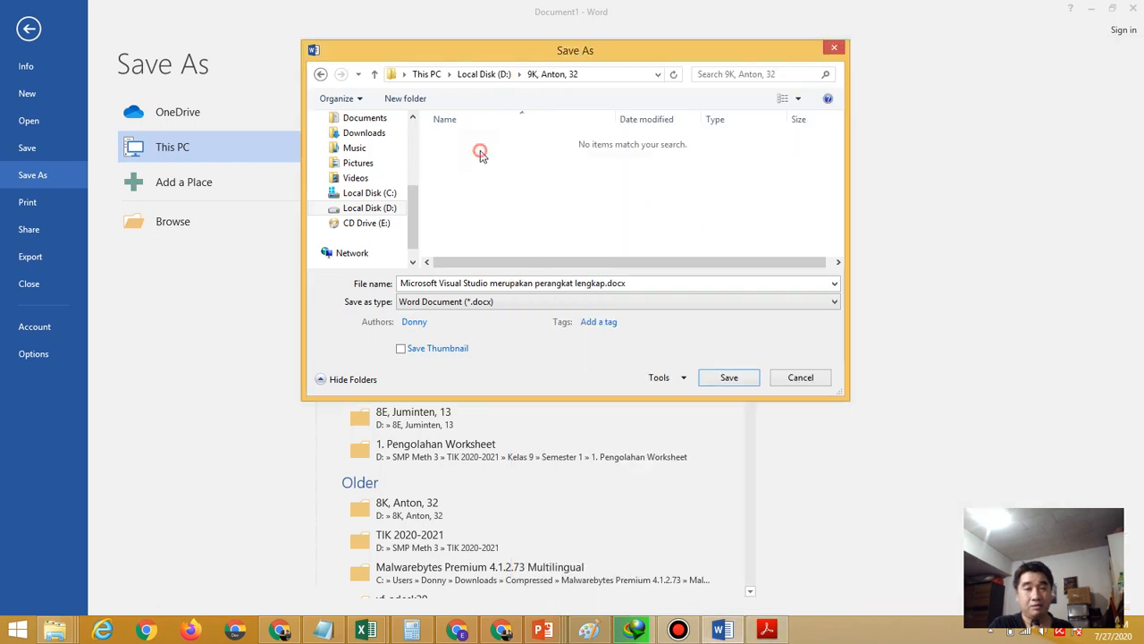
click(500, 76)
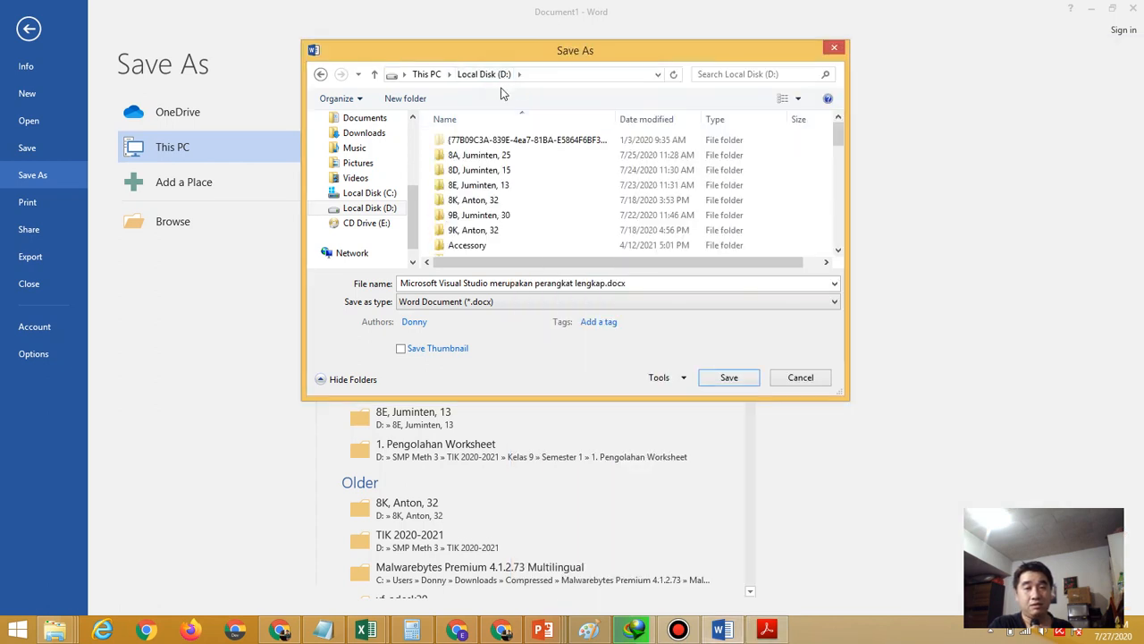
click(490, 205)
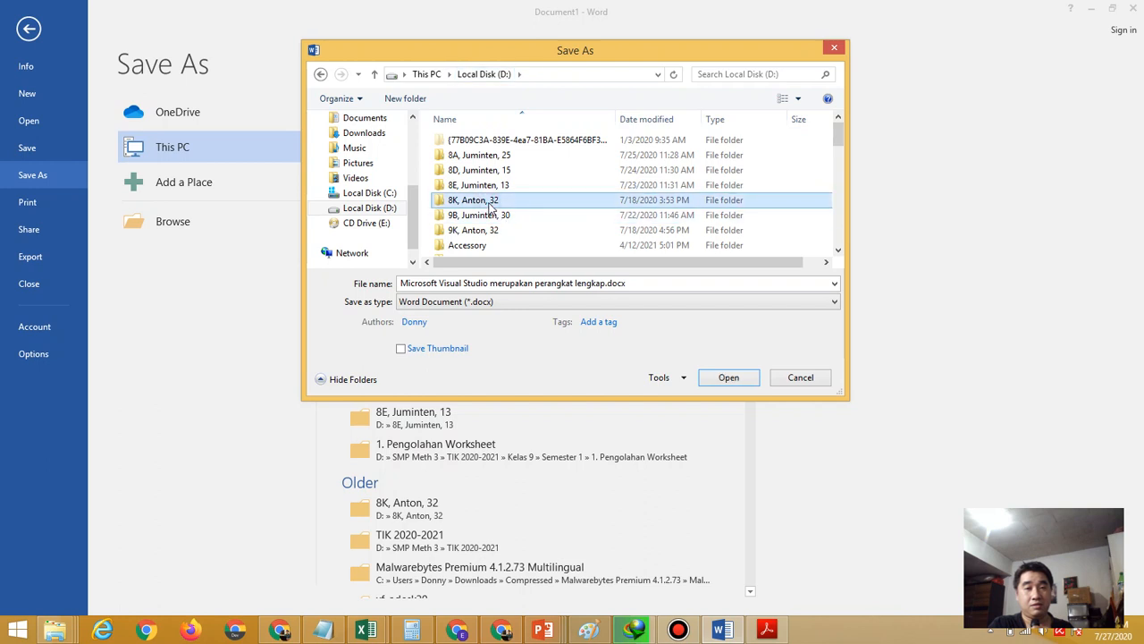
double_click(490, 205)
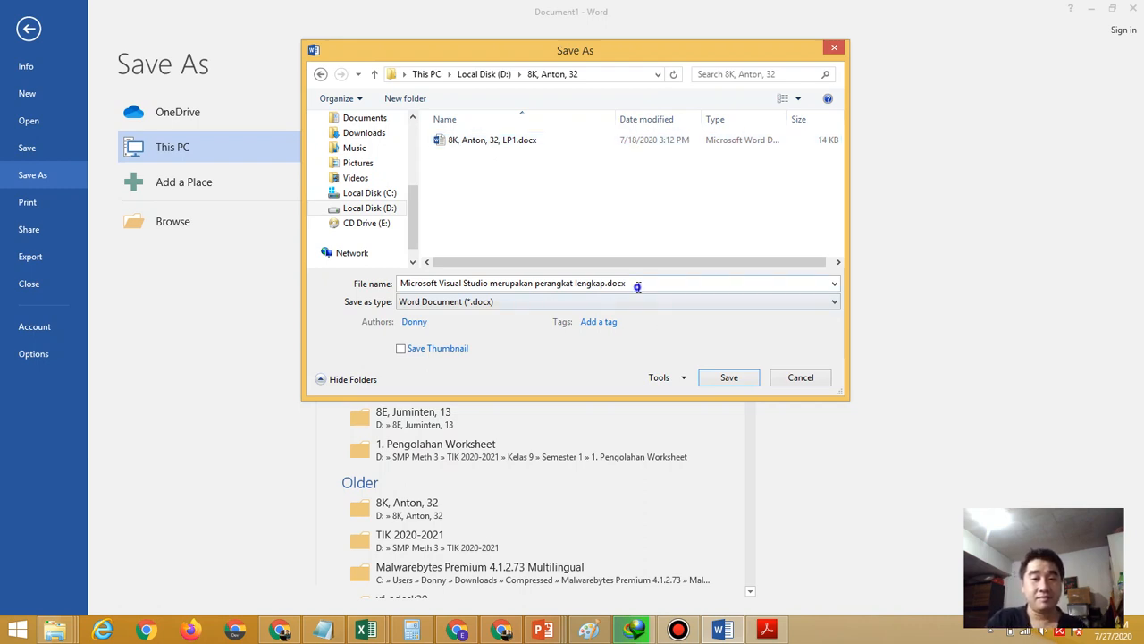
Take the LP1 file's name, change LP1 to LP2, and save
right_click(511, 257)
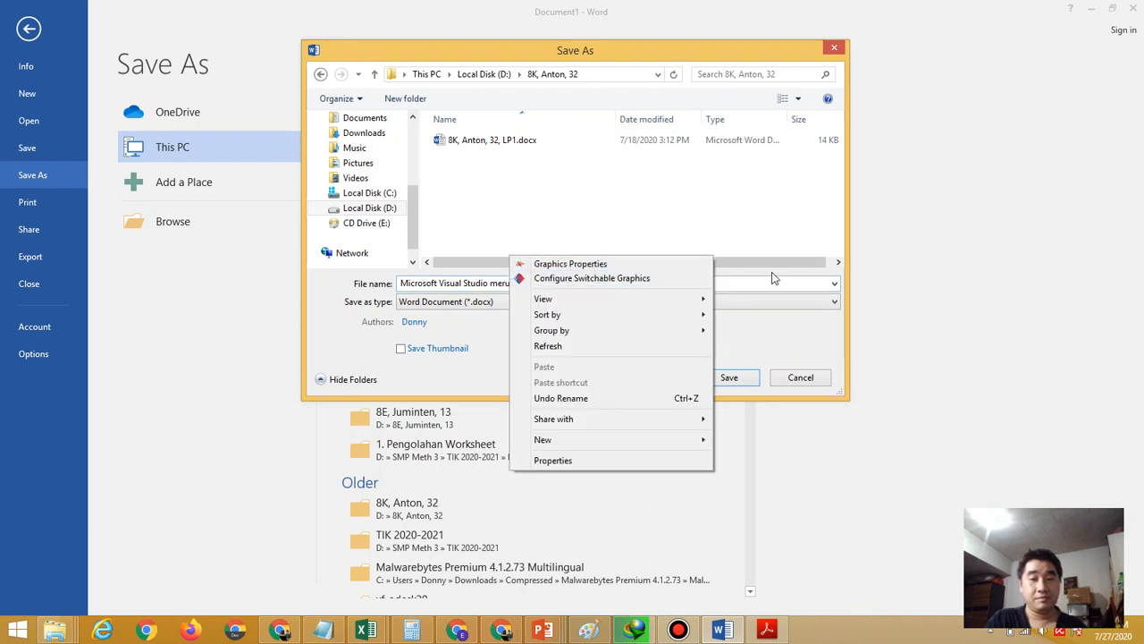
click(494, 139)
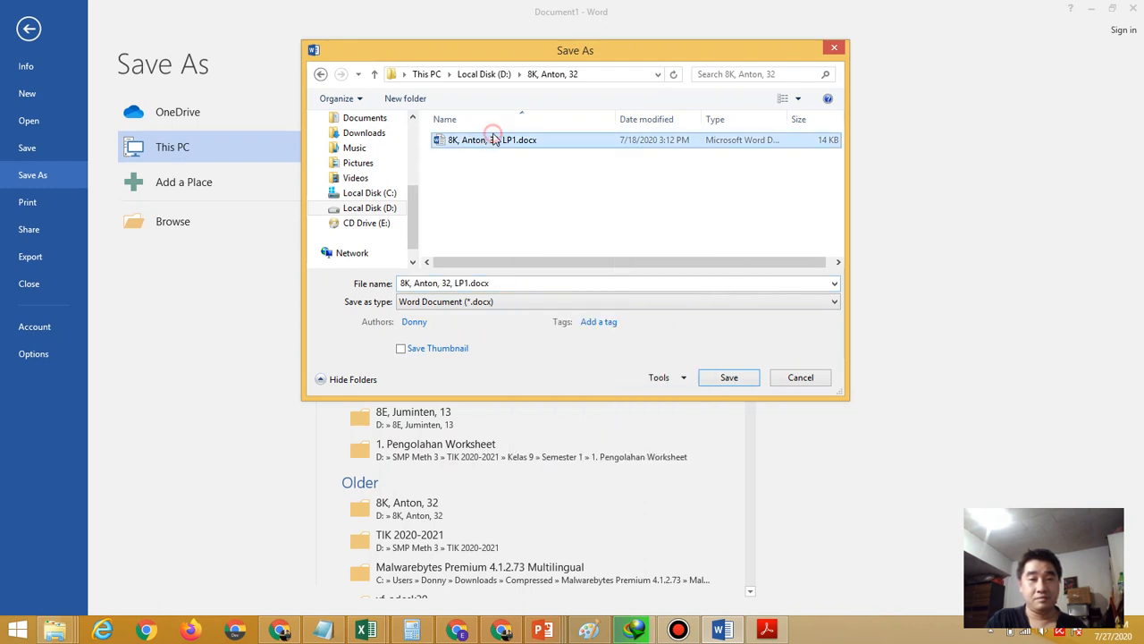
click(471, 282)
click(469, 282)
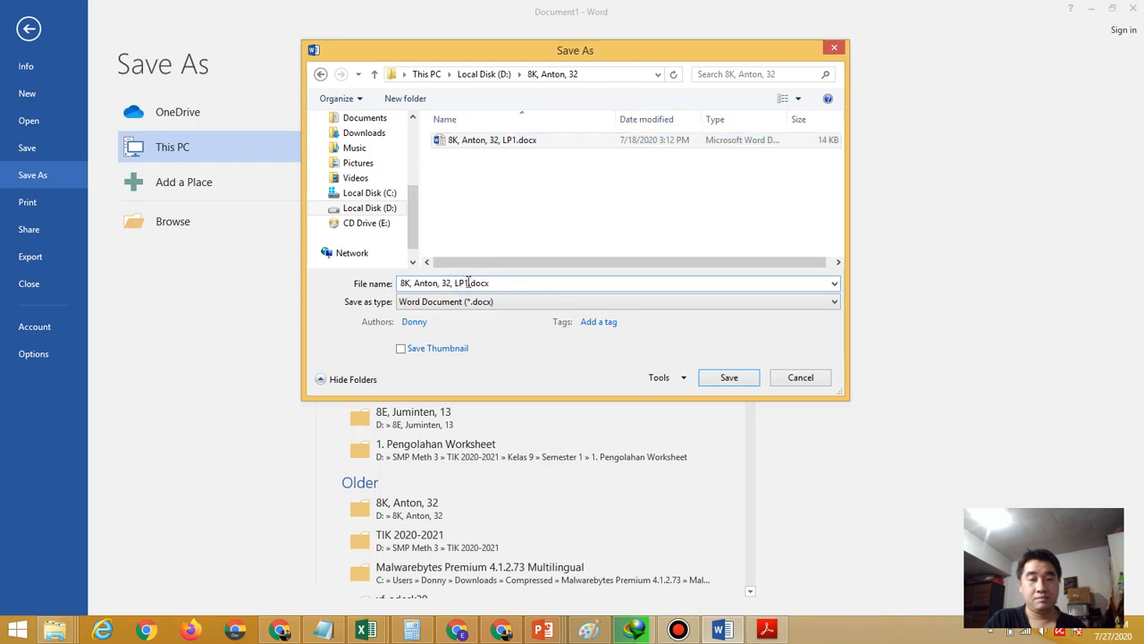
key(BackSpace)
text(2)
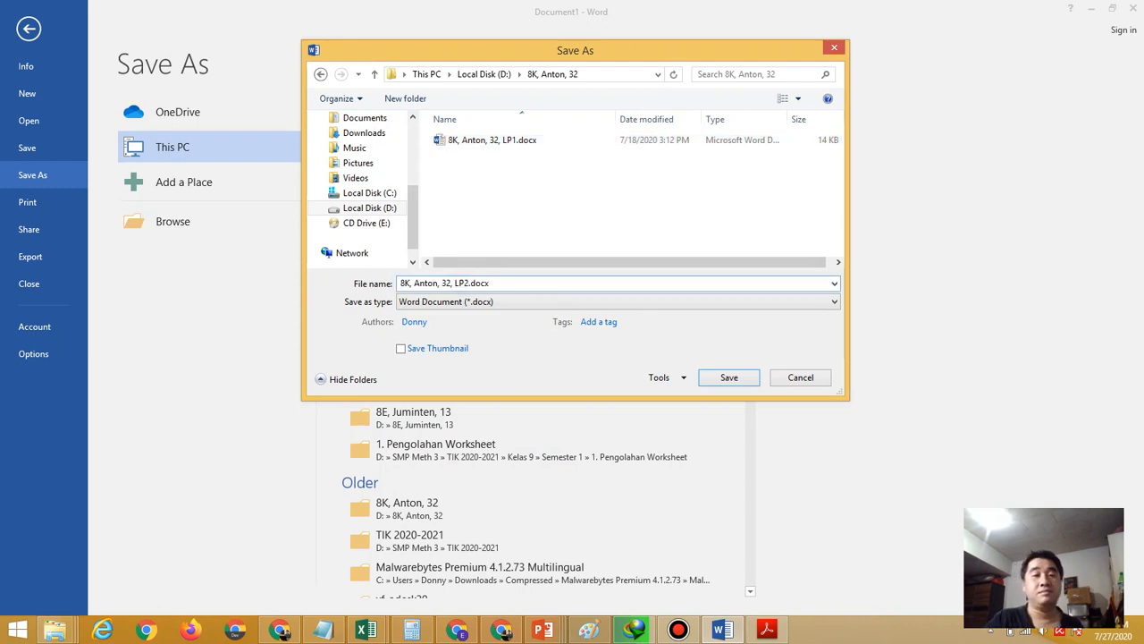
click(750, 380)
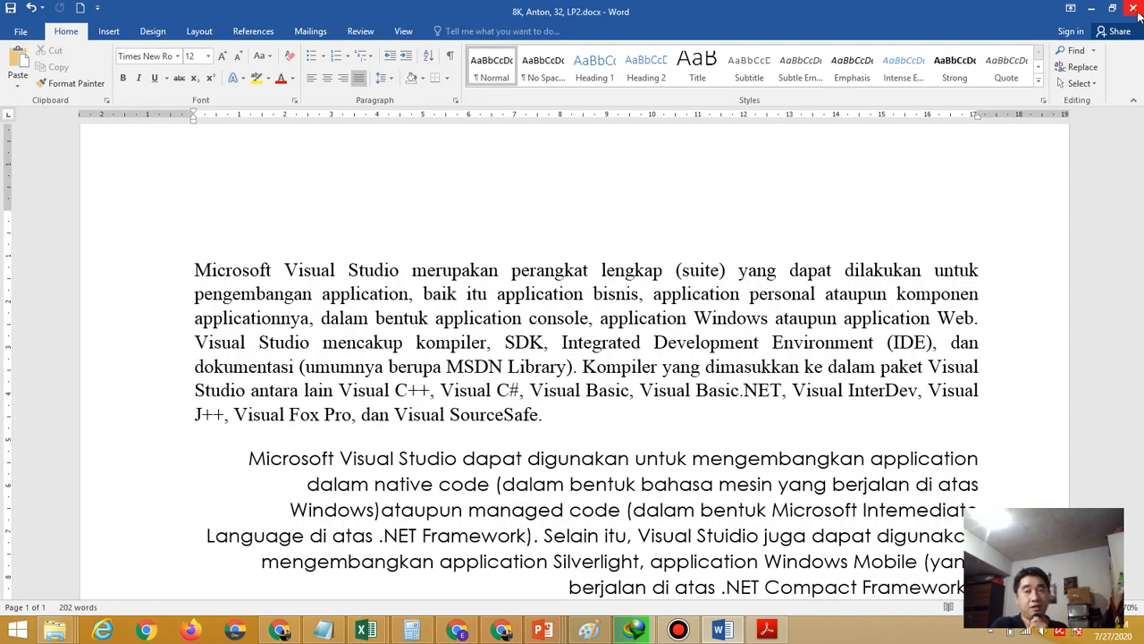
Close Word and open Local Disk (D:) from This PC
click(1133, 8)
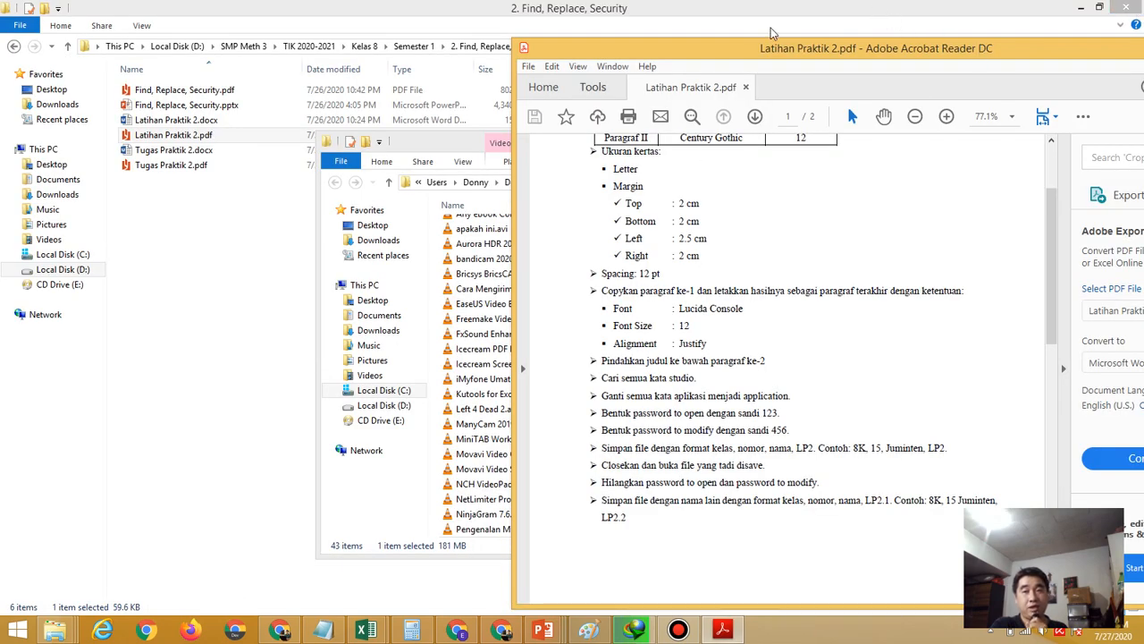
click(1087, 7)
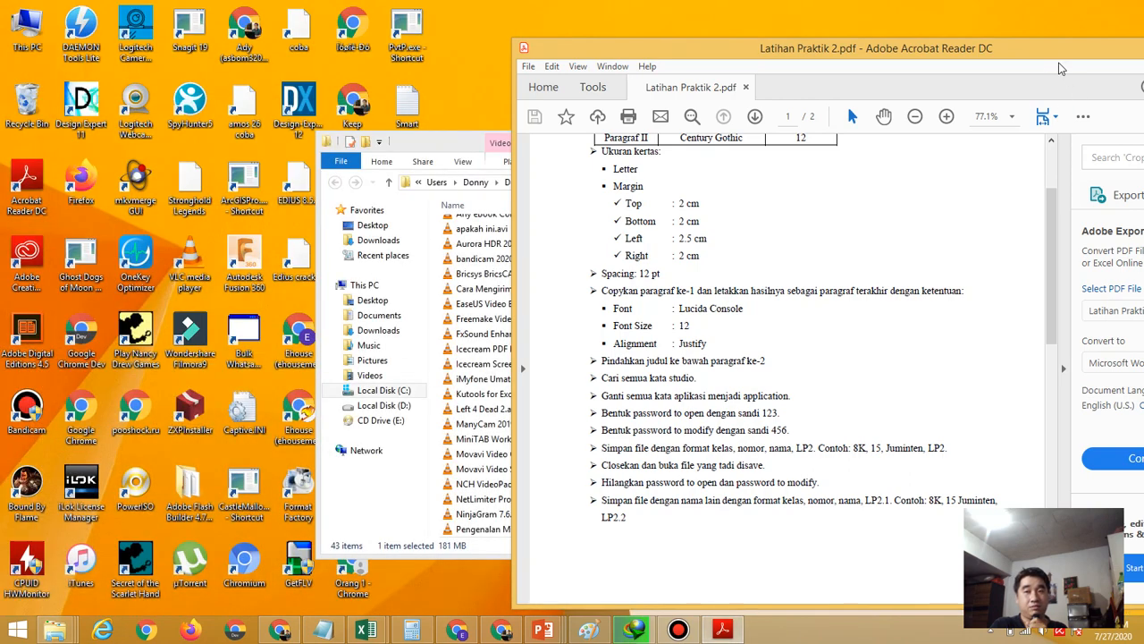
drag(1053, 55, 957, 83)
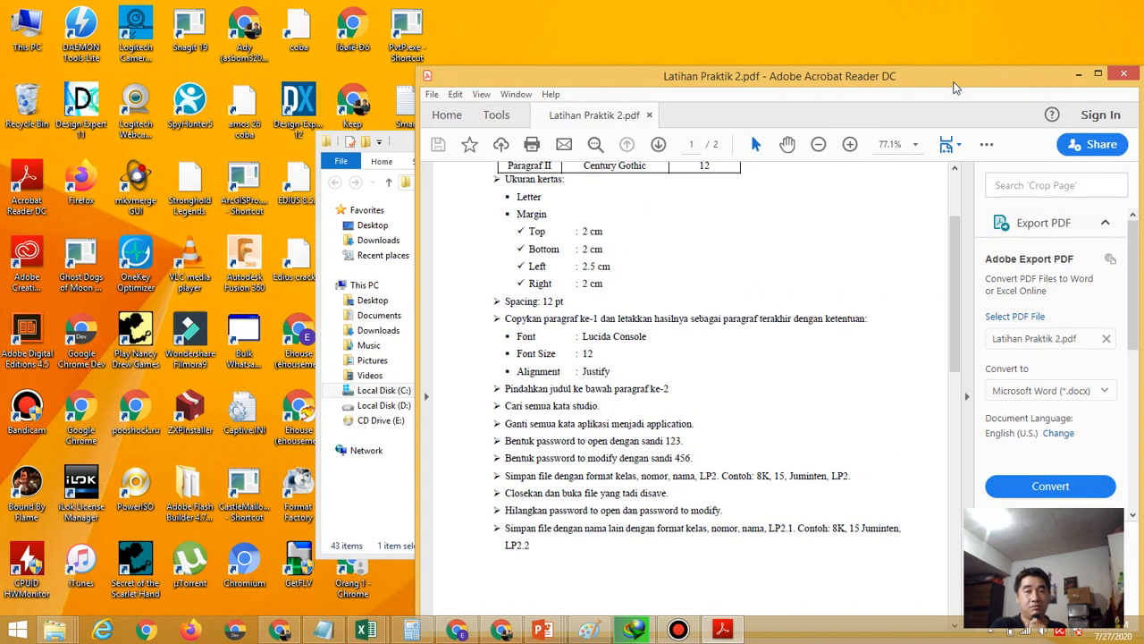
double_click(24, 47)
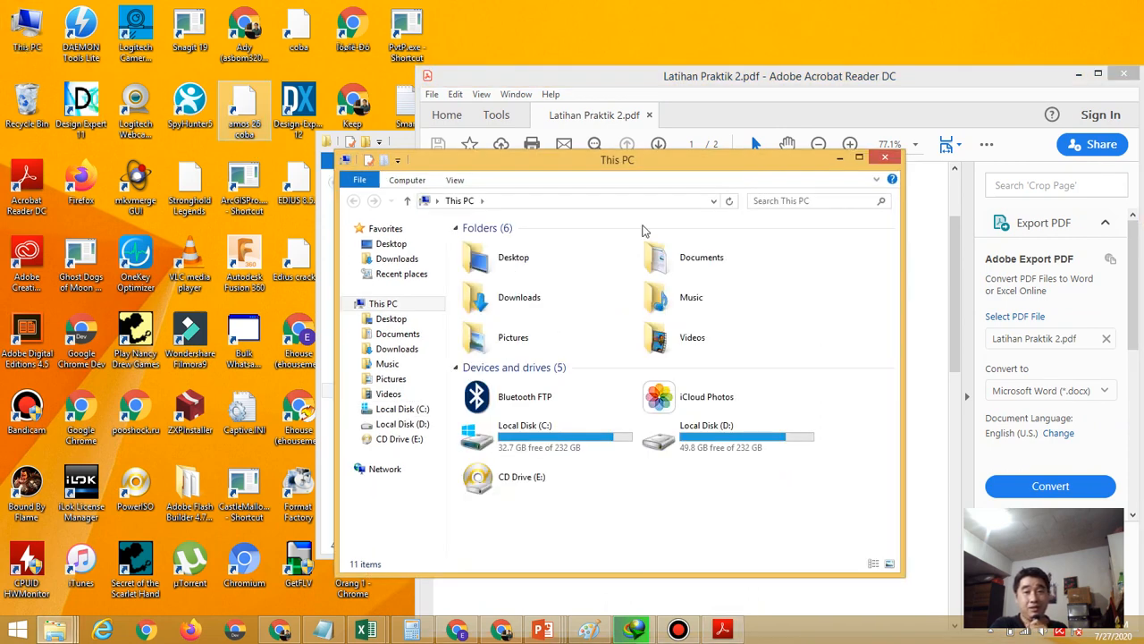
click(860, 157)
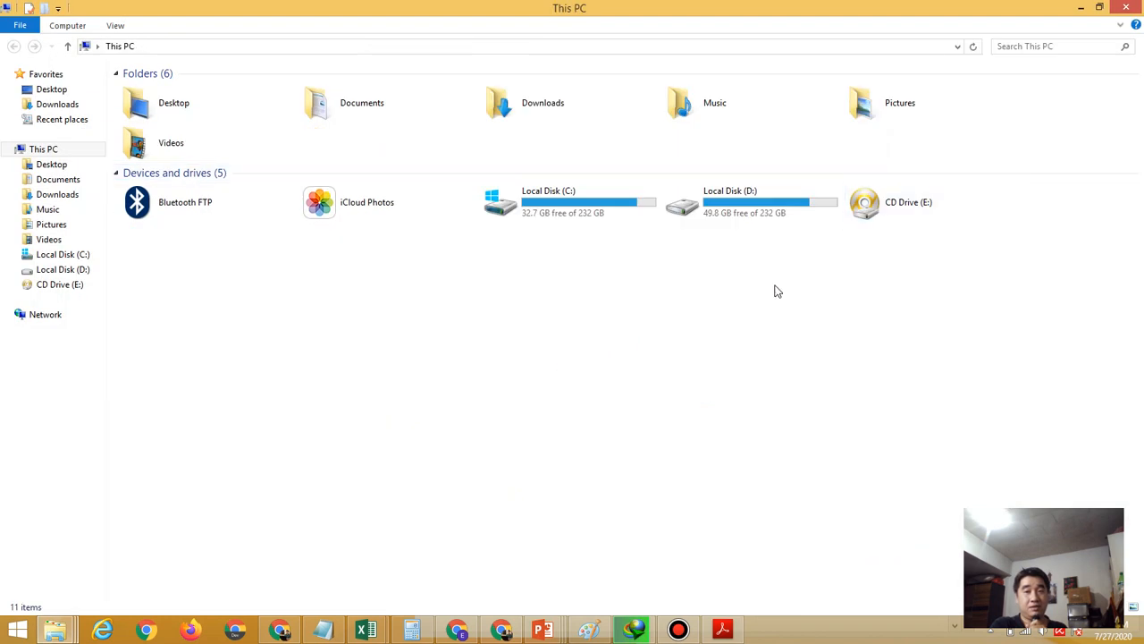
click(743, 213)
double_click(743, 213)
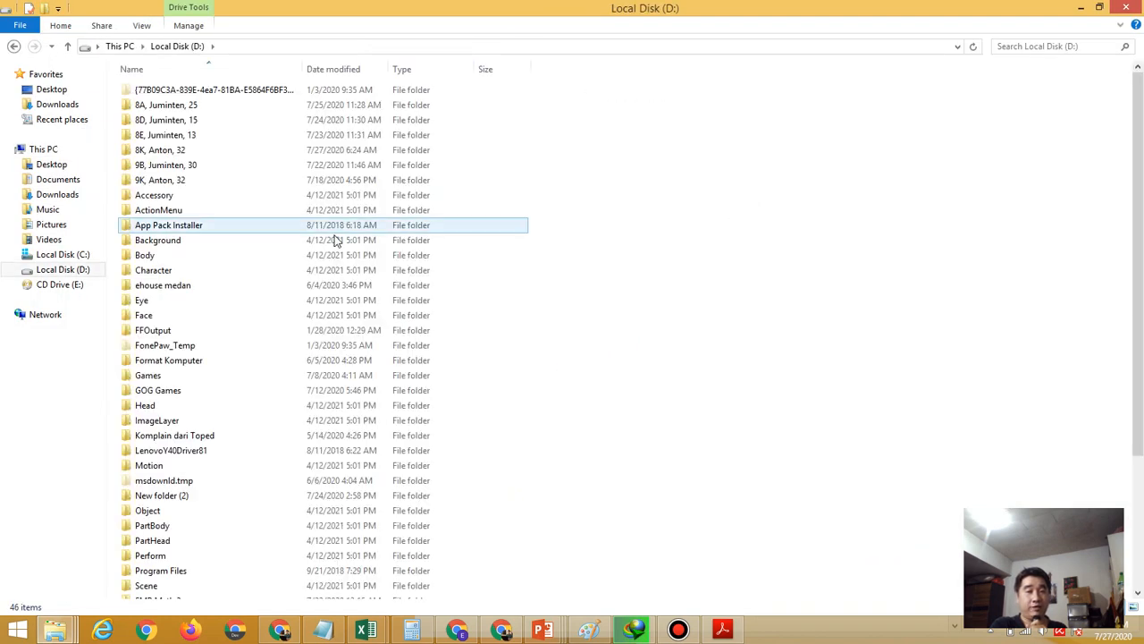
Open the class folder and double-click the new LP2 .docx file
double_click(175, 151)
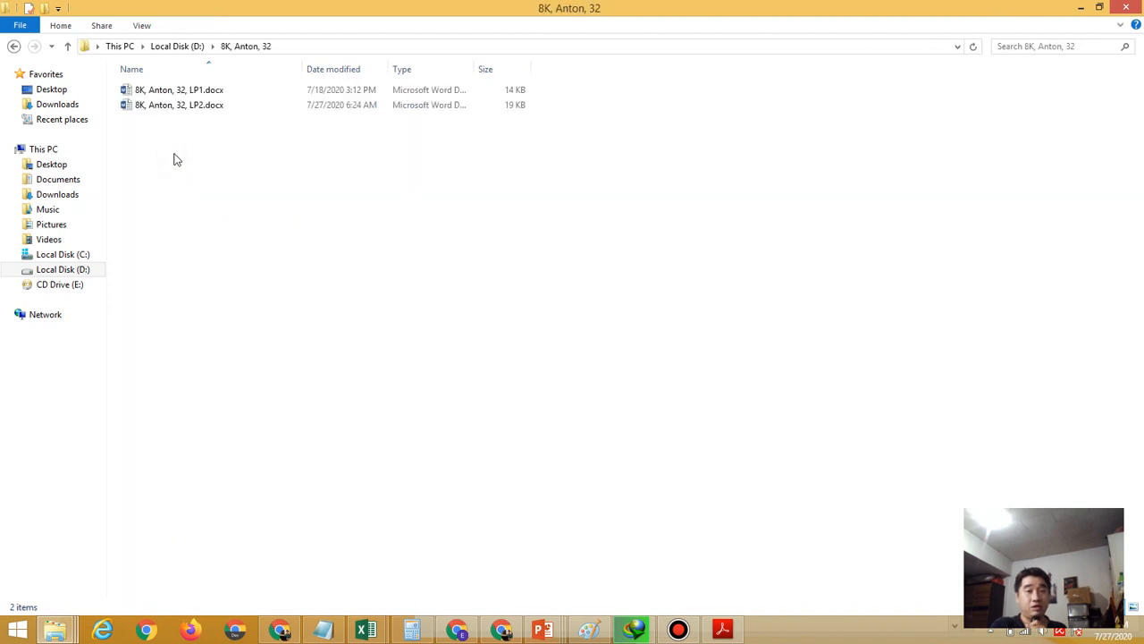
click(187, 93)
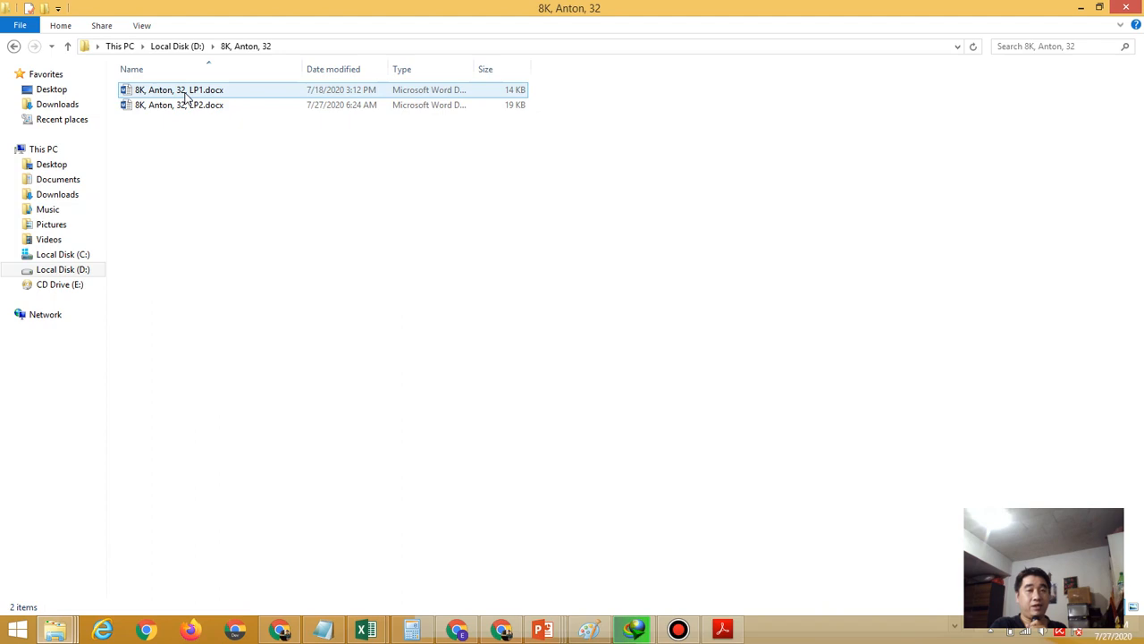
click(195, 108)
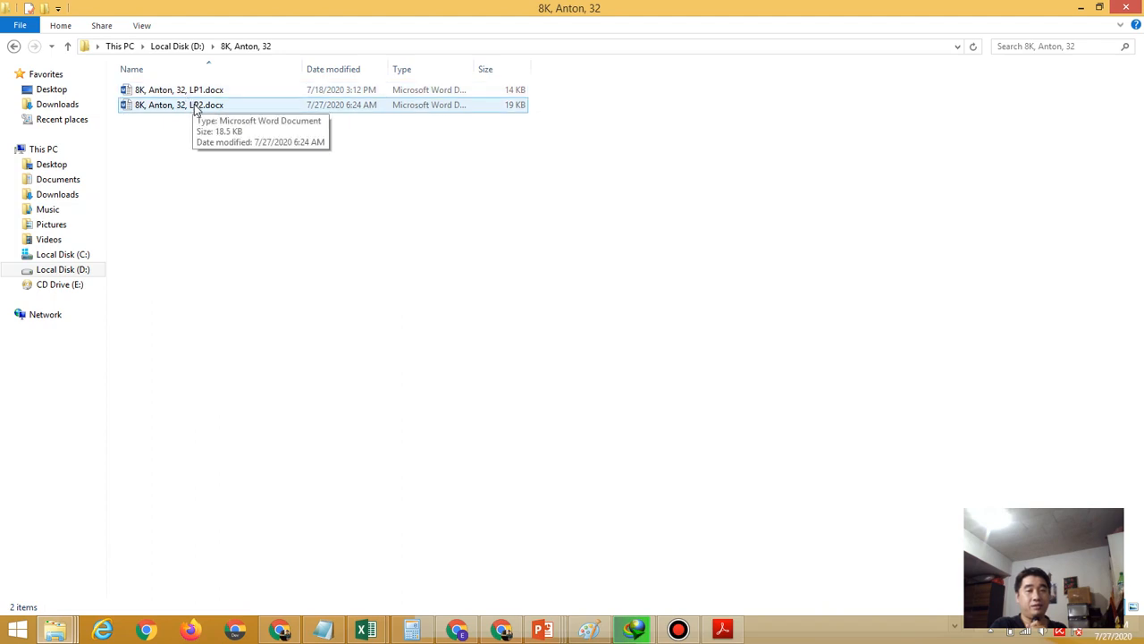
double_click(195, 108)
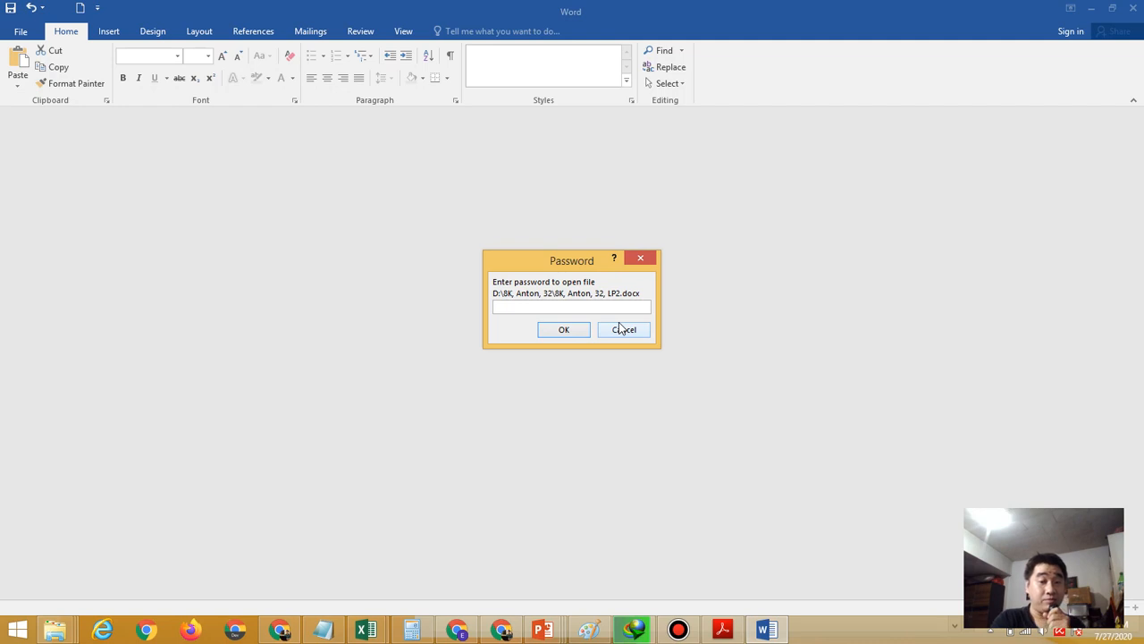
Enter the open password, then the modify password, to reopen LP2 fully editable
text(123)
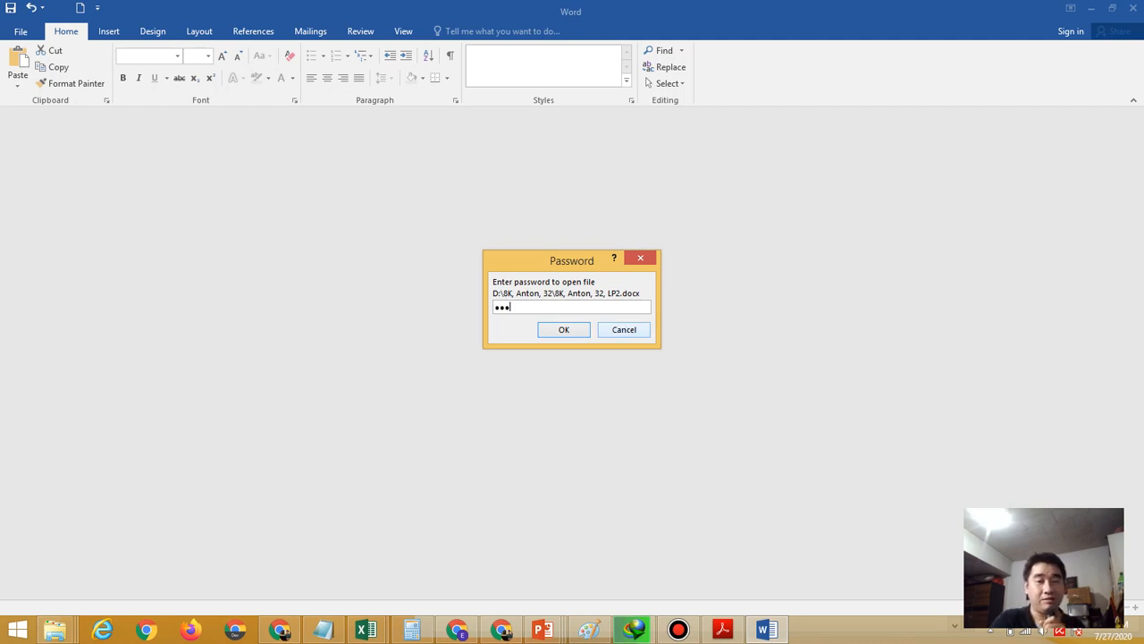
click(579, 330)
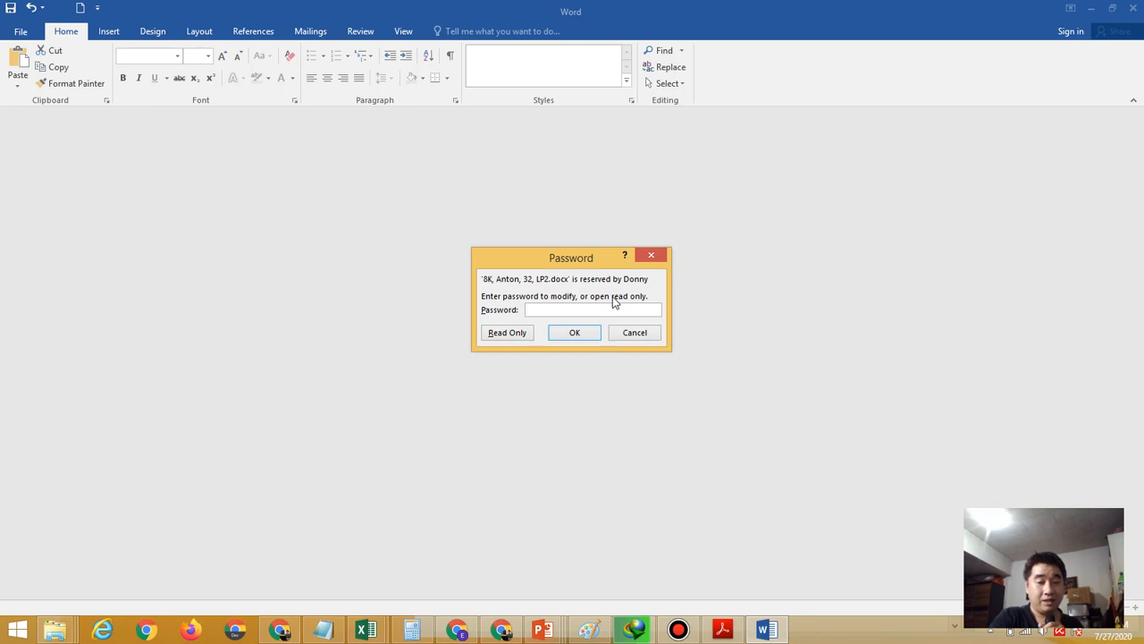
text(••)
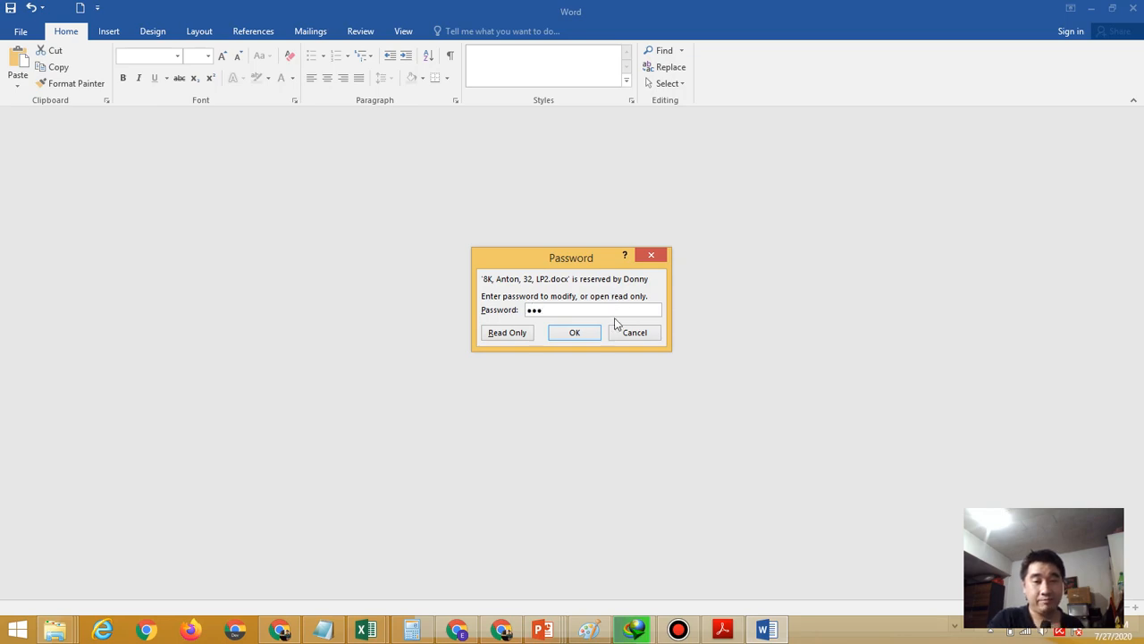
click(585, 335)
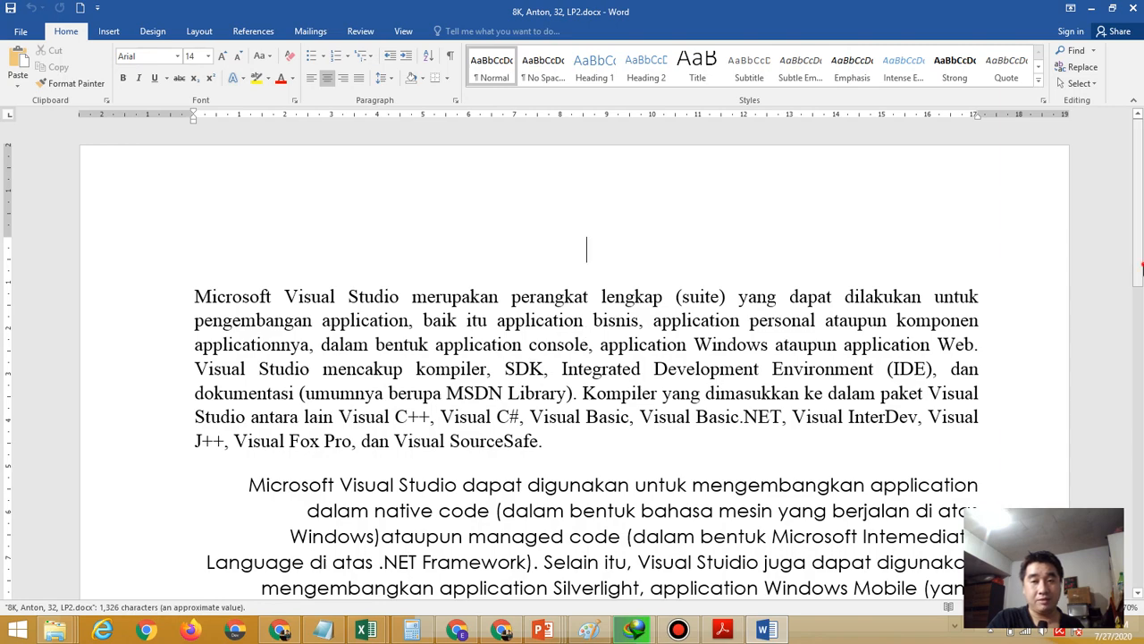
drag(1142, 269, 1128, 307)
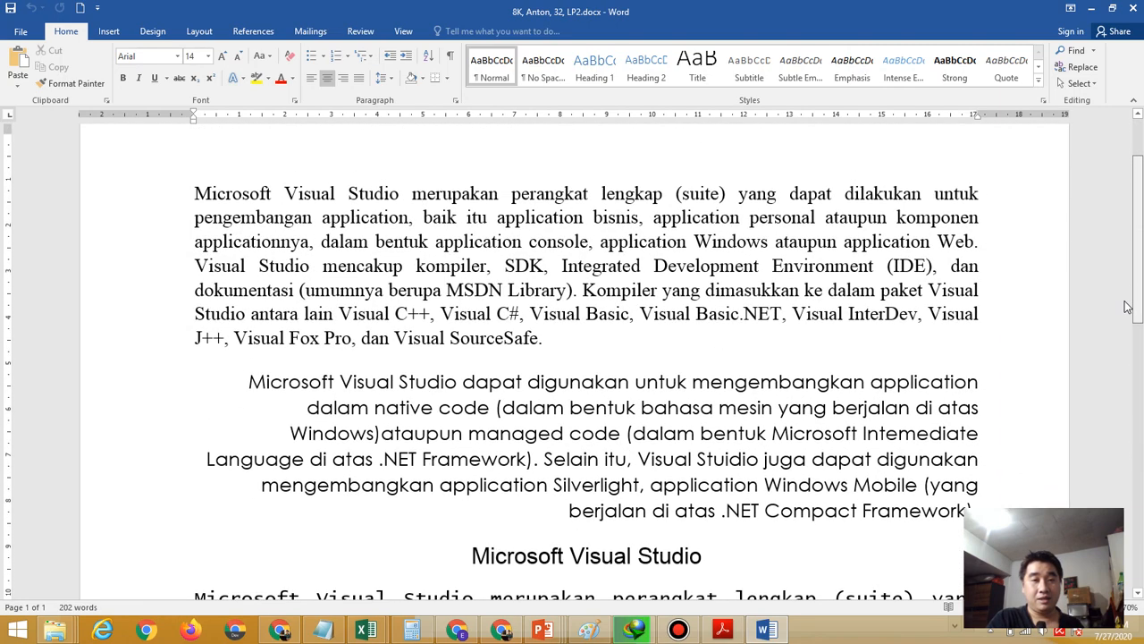
Open Save As > Browse and bring up Tools > General Options
click(723, 631)
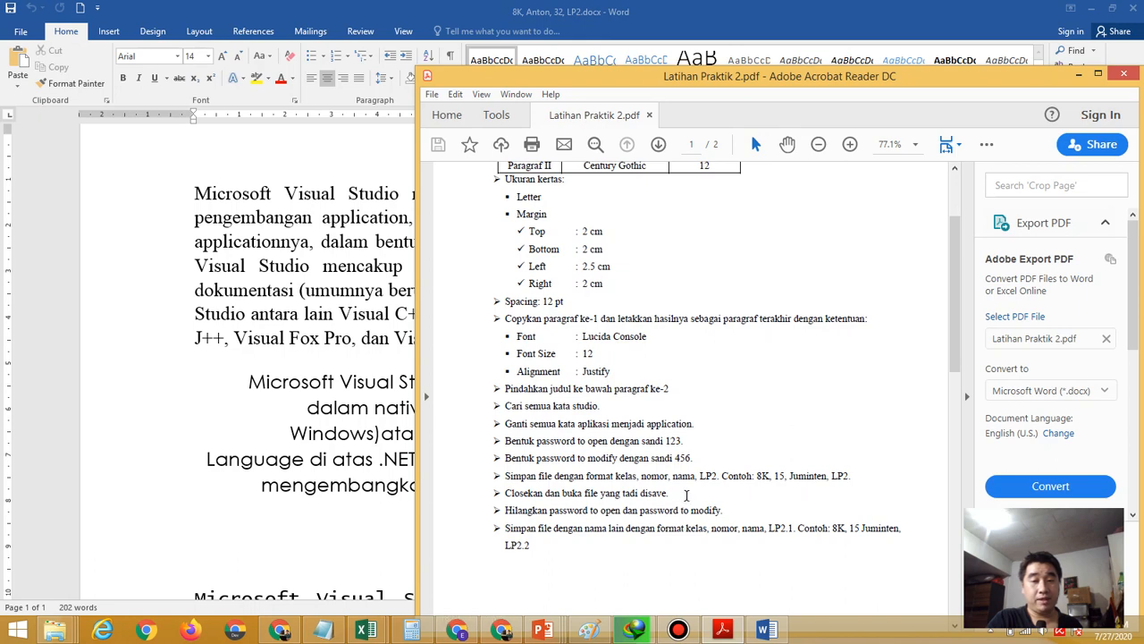
click(195, 393)
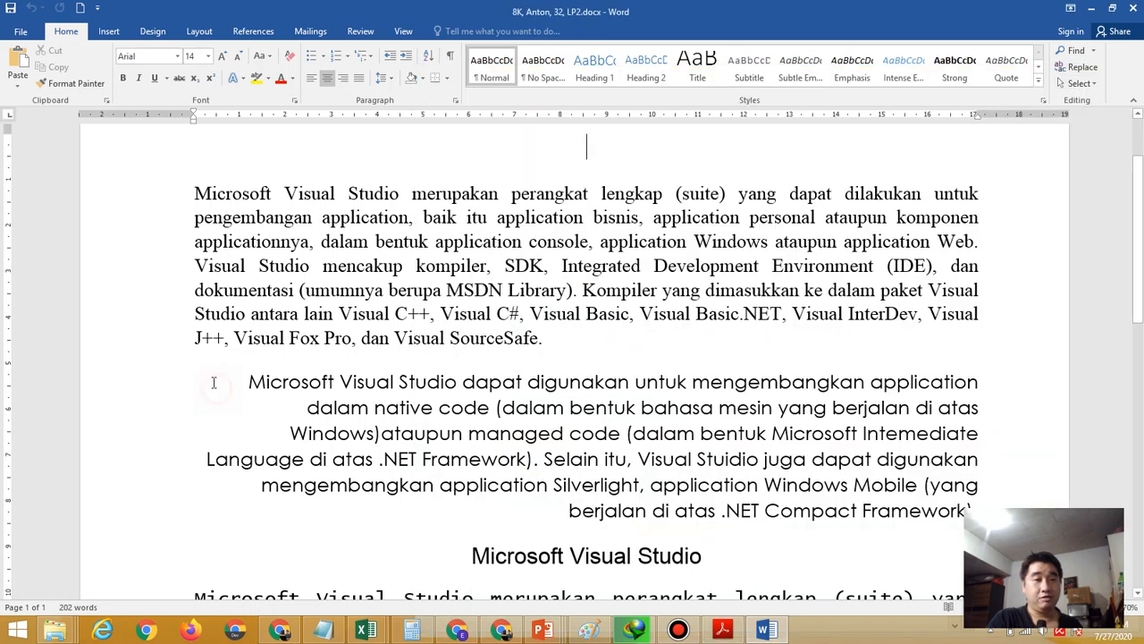
click(20, 33)
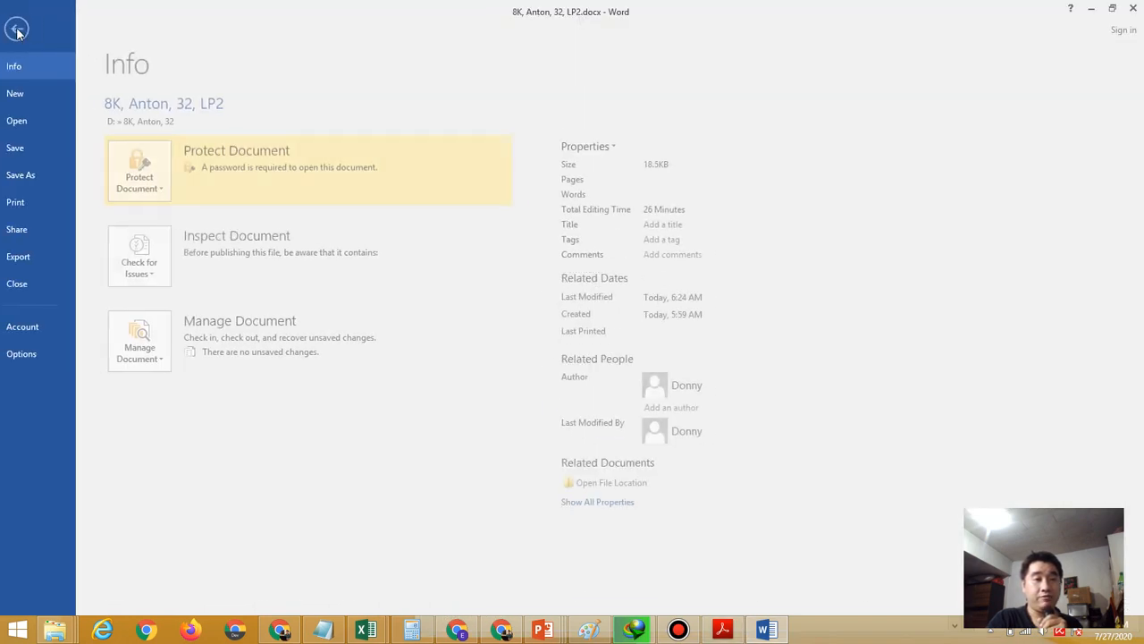
click(46, 172)
click(202, 228)
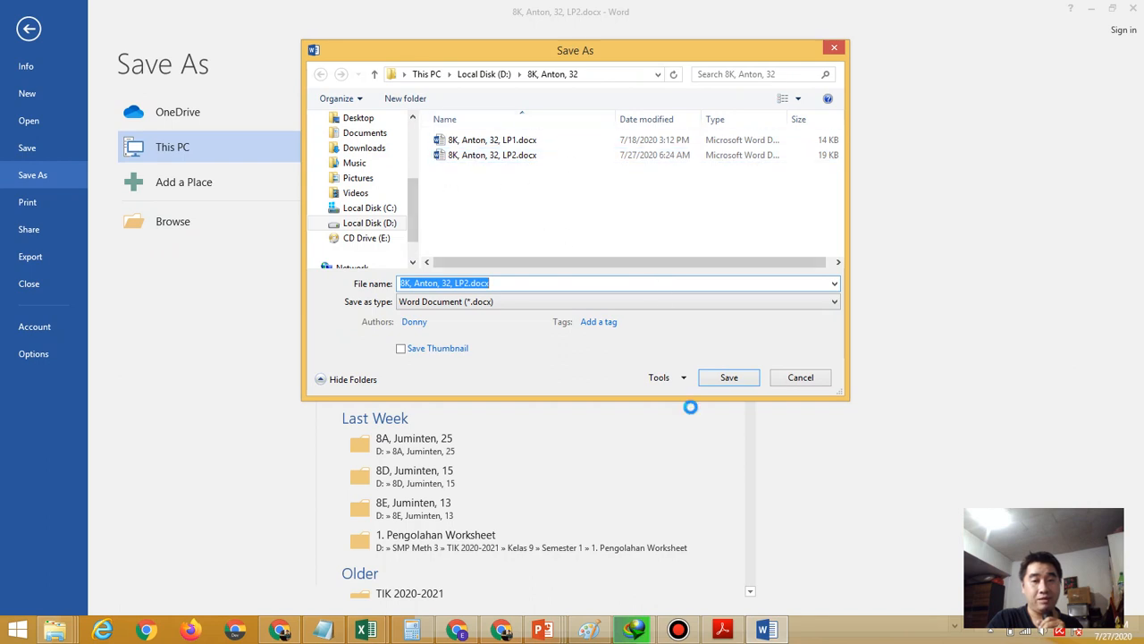
click(661, 379)
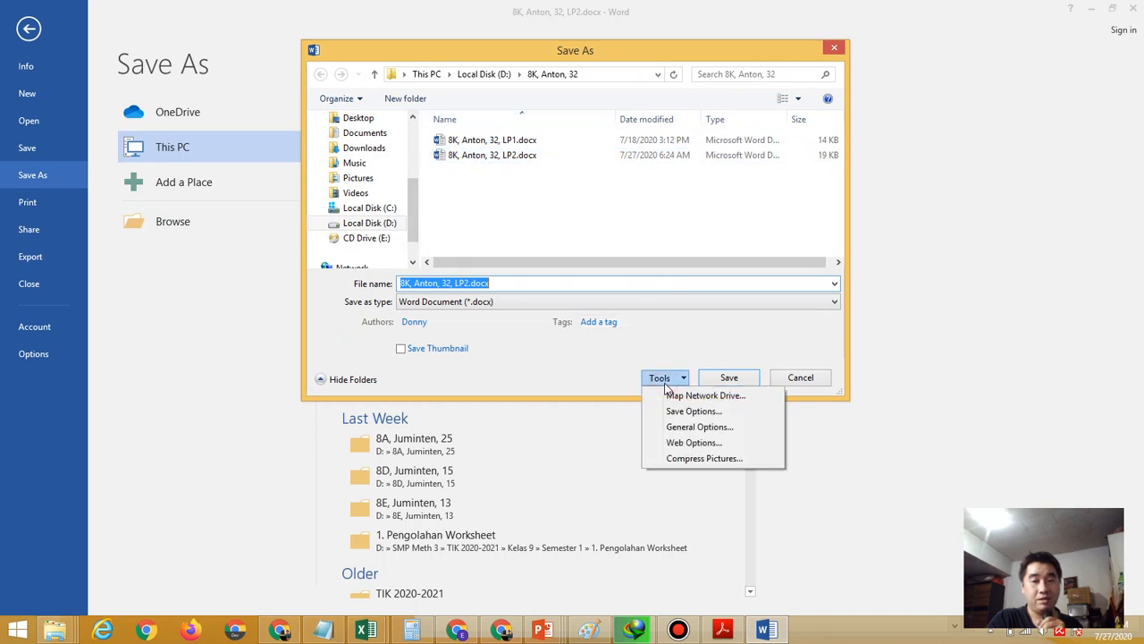
click(693, 426)
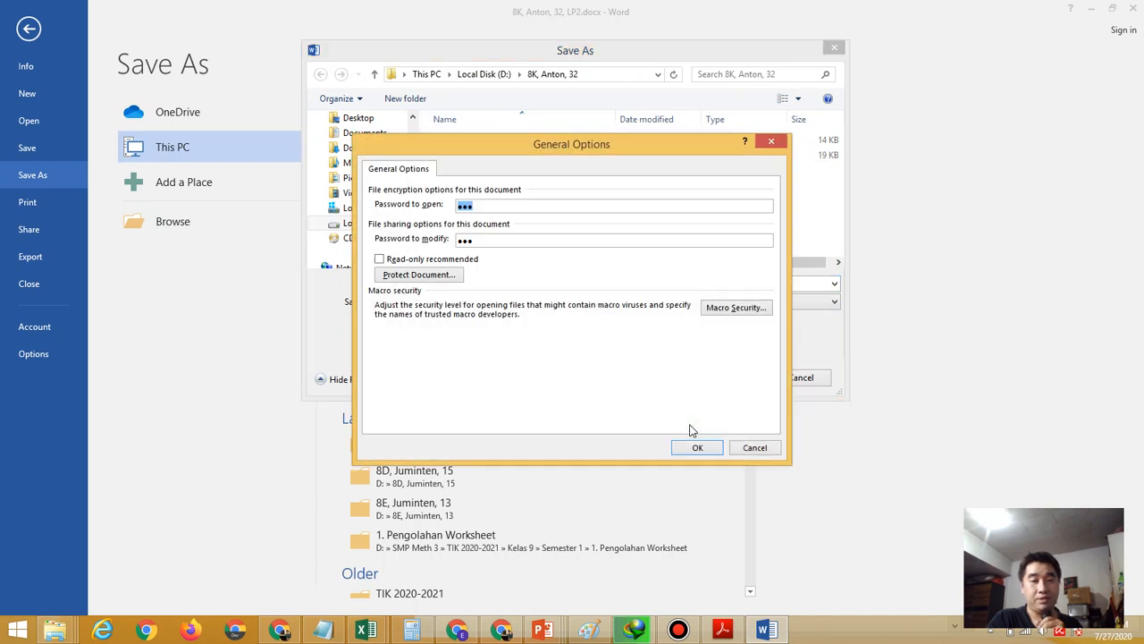
Clear both the Password to open and Password to modify fields and confirm
click(508, 205)
drag(507, 206, 455, 207)
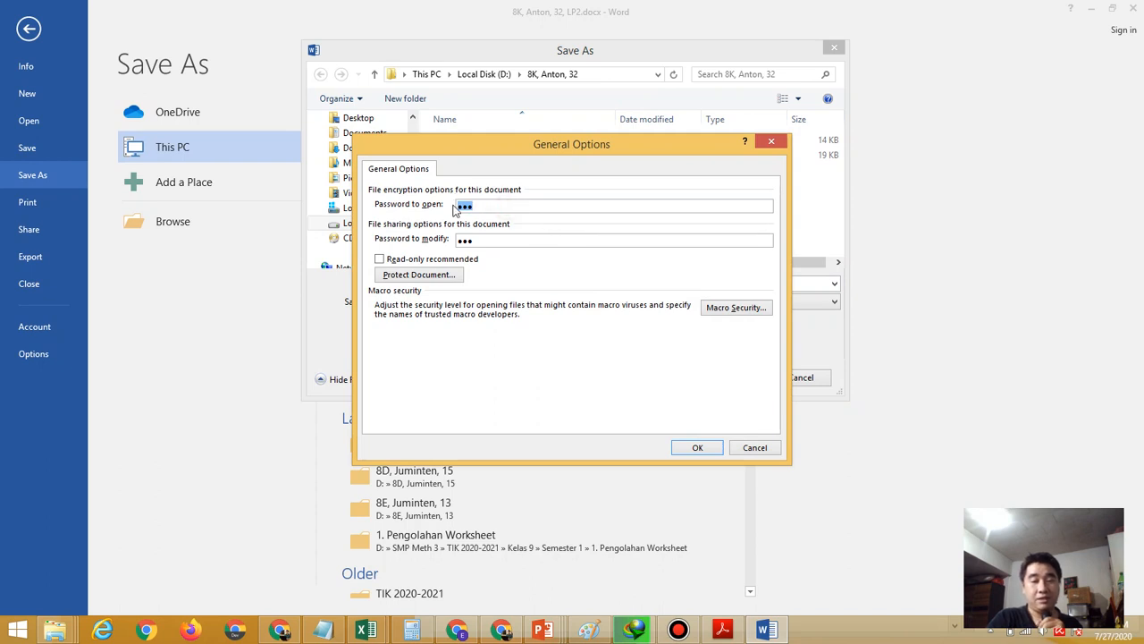
key(BackSpace)
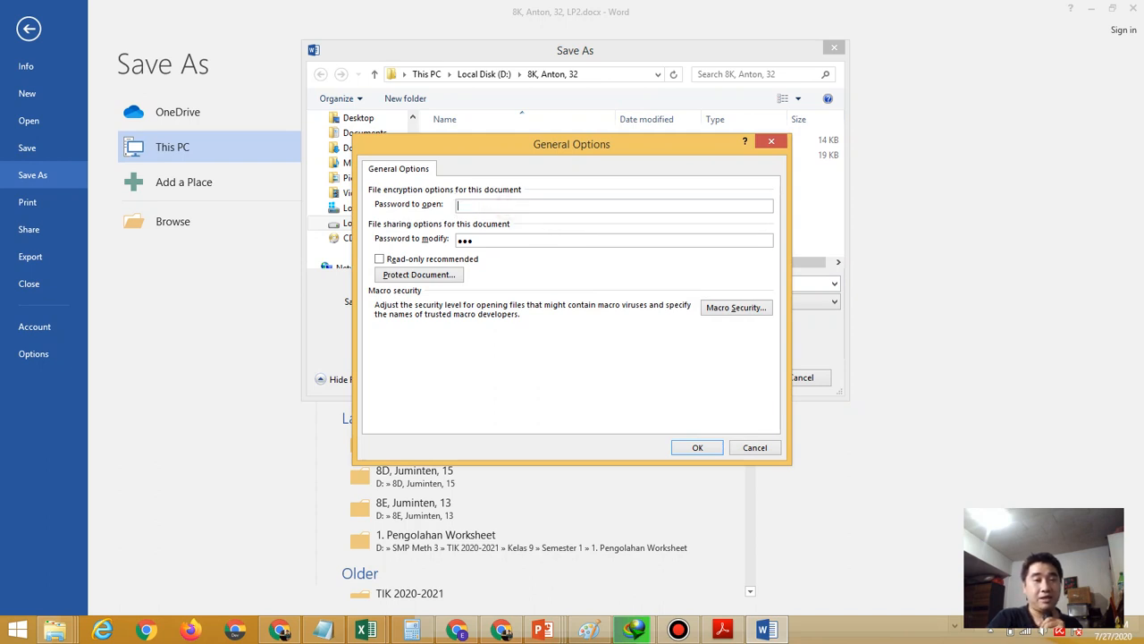
double_click(508, 240)
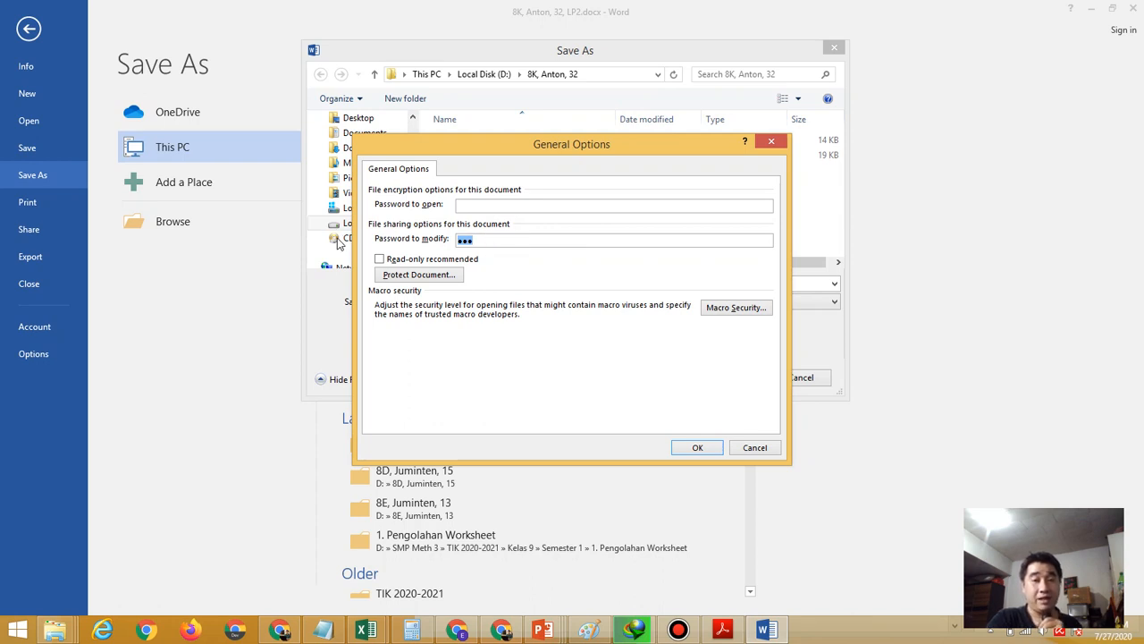
key(BackSpace)
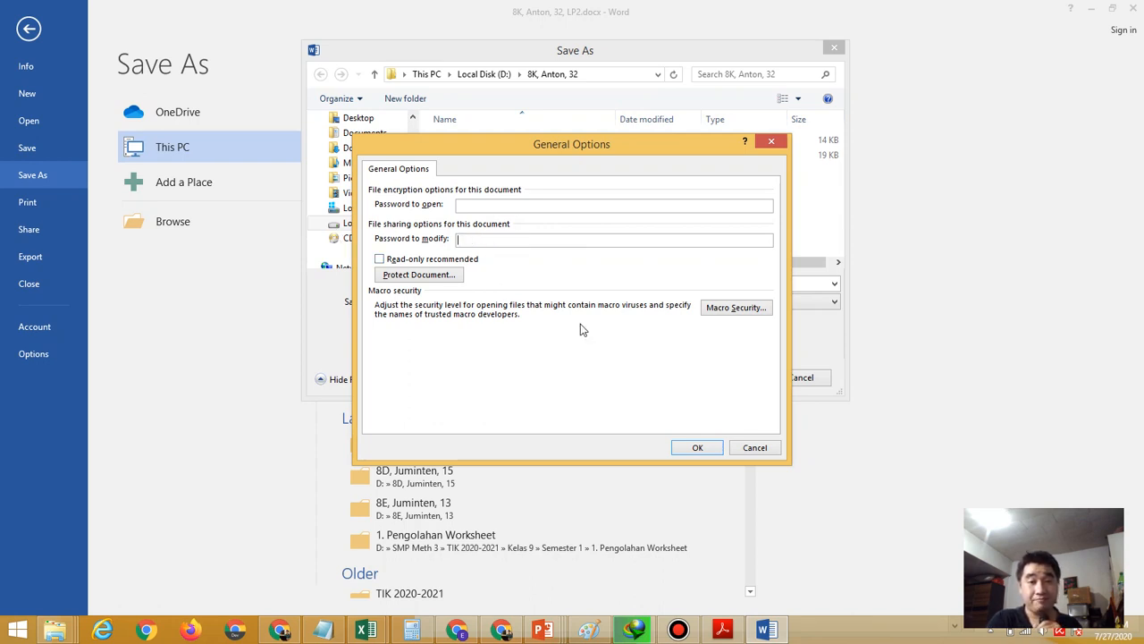
click(694, 452)
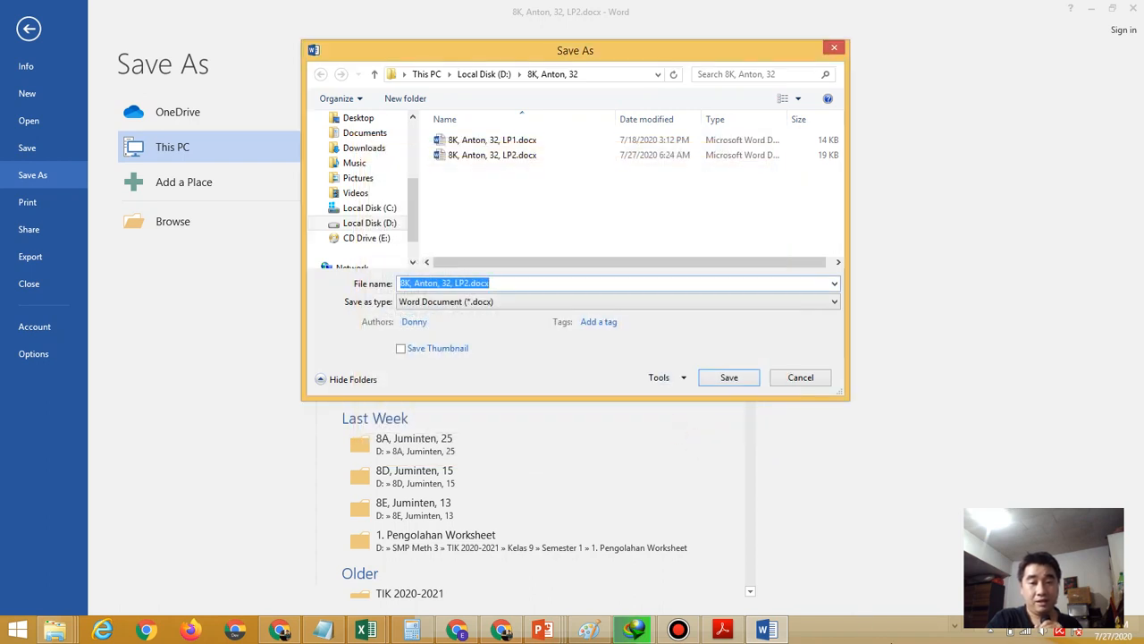
Append .1 after LP2 in the file name and save the password-free copy
click(750, 615)
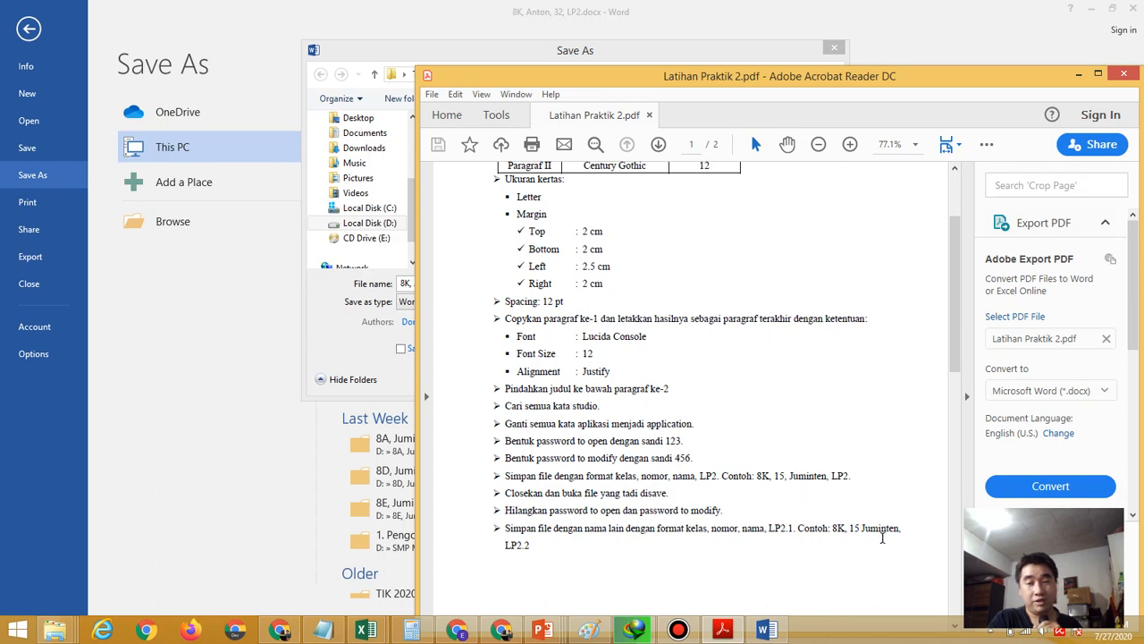
click(326, 319)
click(525, 281)
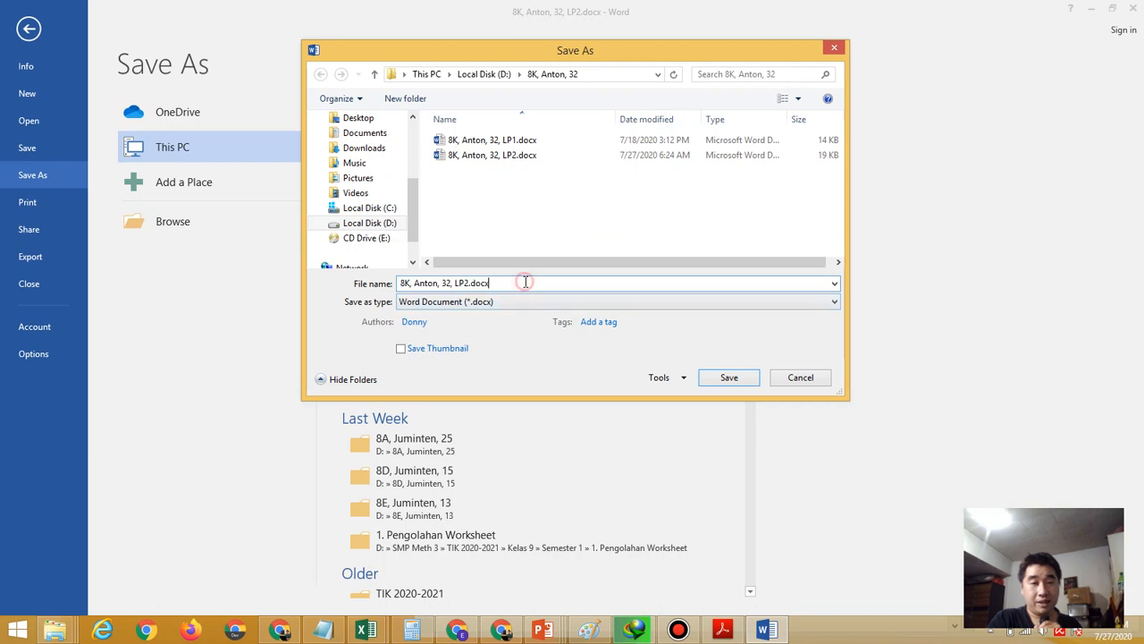
click(469, 283)
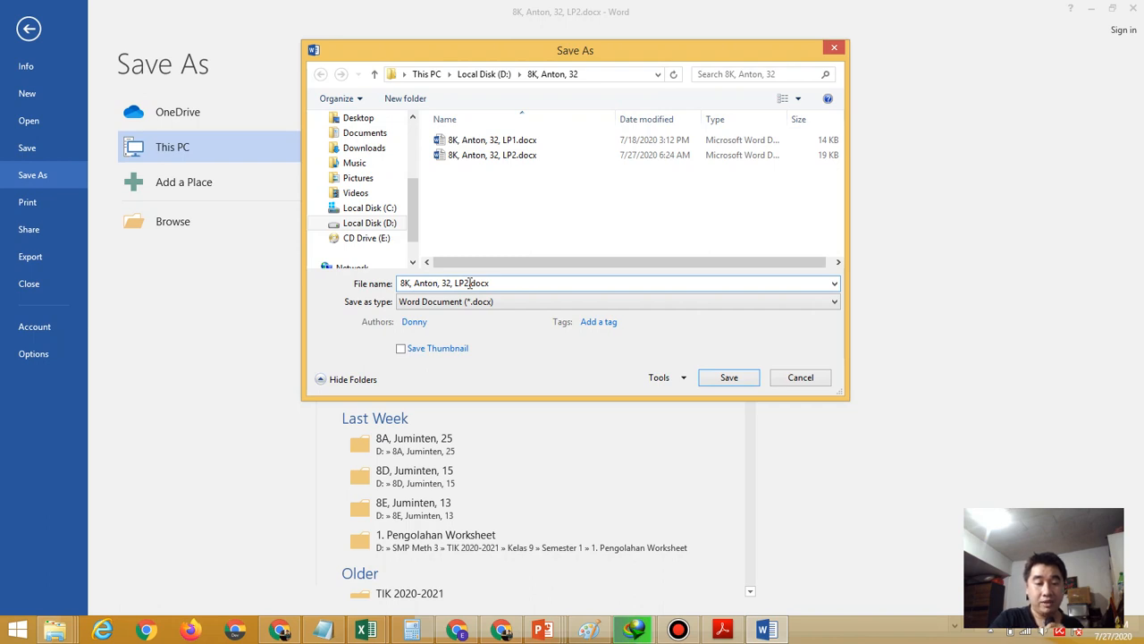
text(.1)
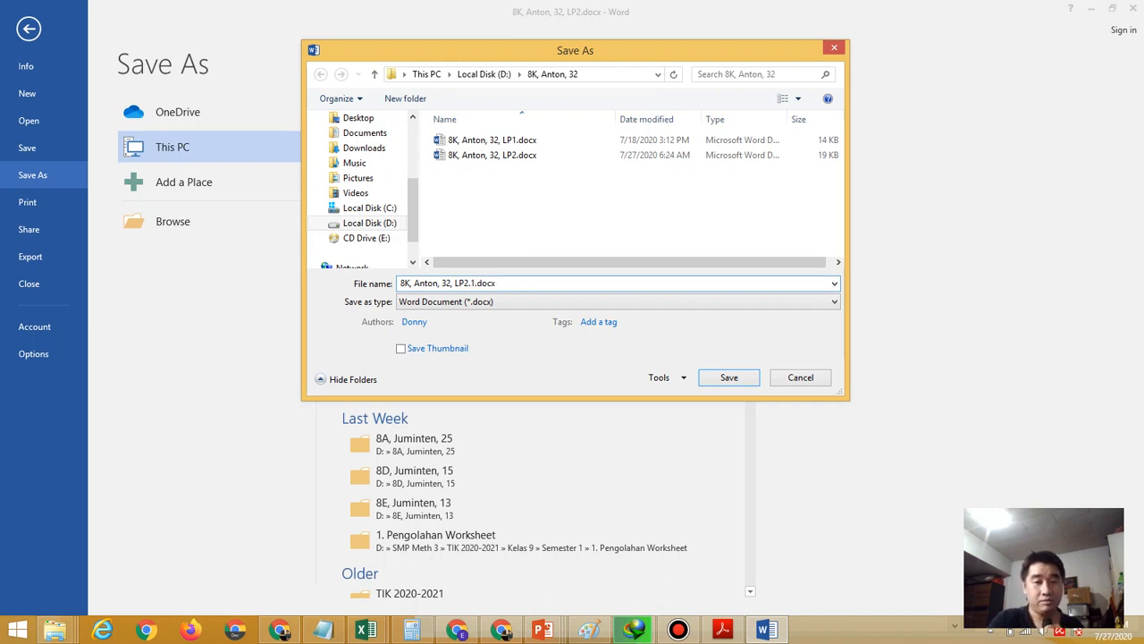
click(729, 378)
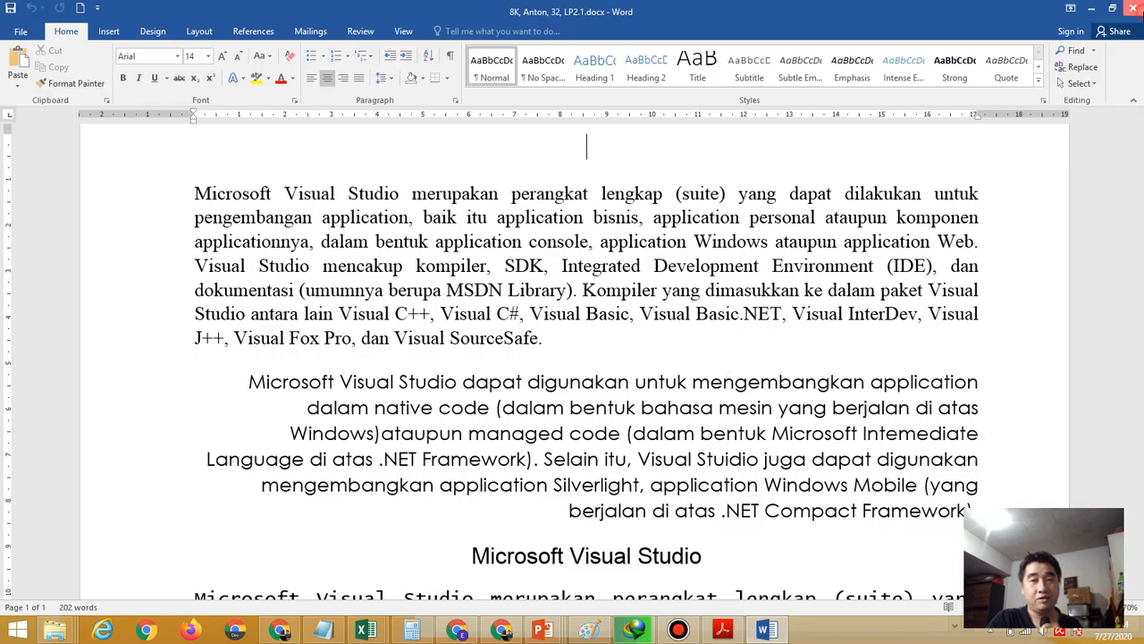
Close Word and open LP2.1 to confirm it needs no password. Then close it and open LP2
key(alt+F4)
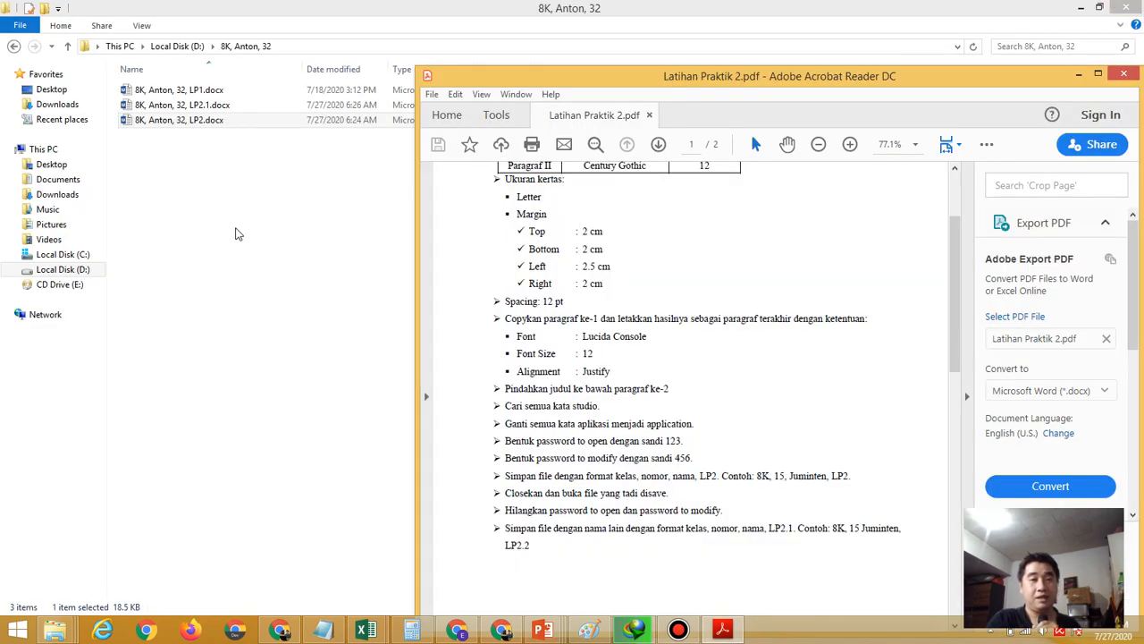
click(237, 234)
click(205, 118)
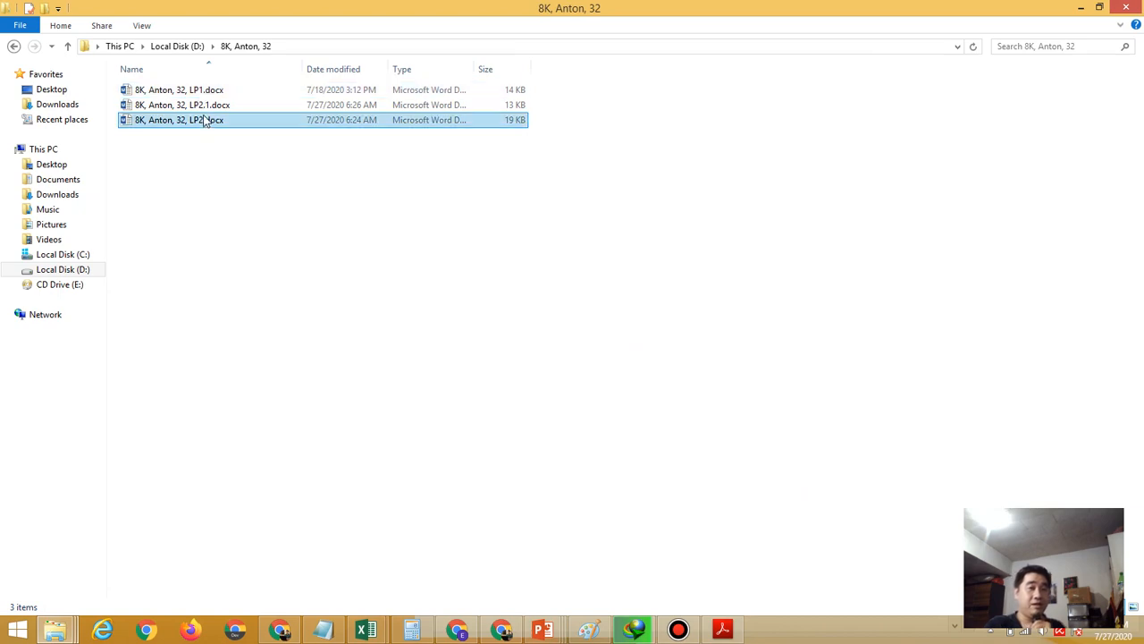
ctrl+click(201, 108)
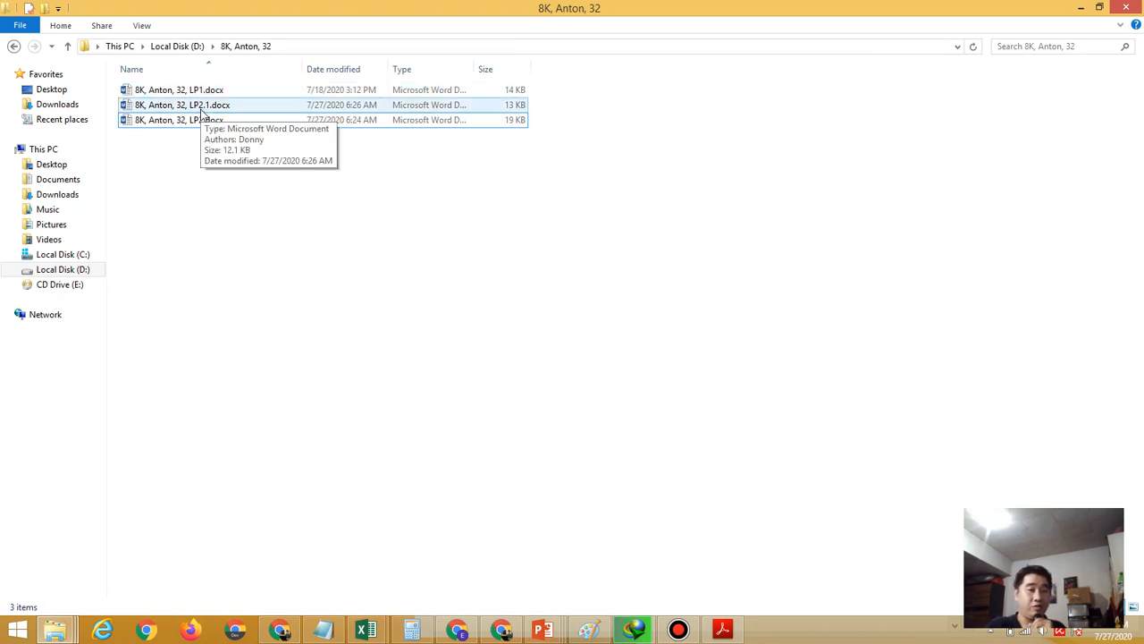
double_click(201, 111)
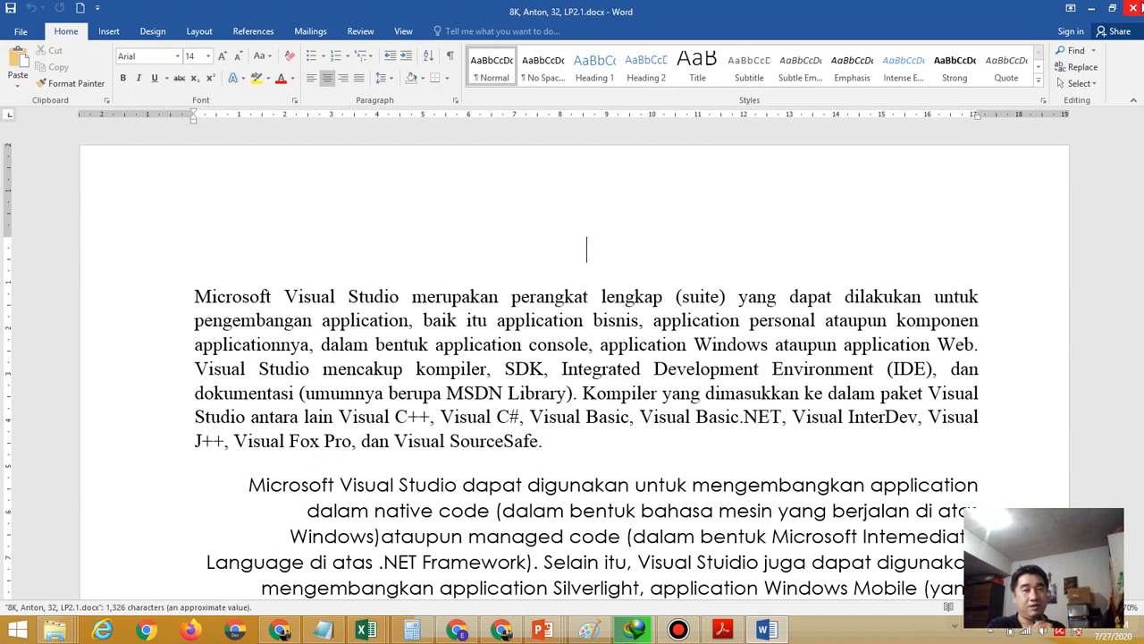
click(1135, 6)
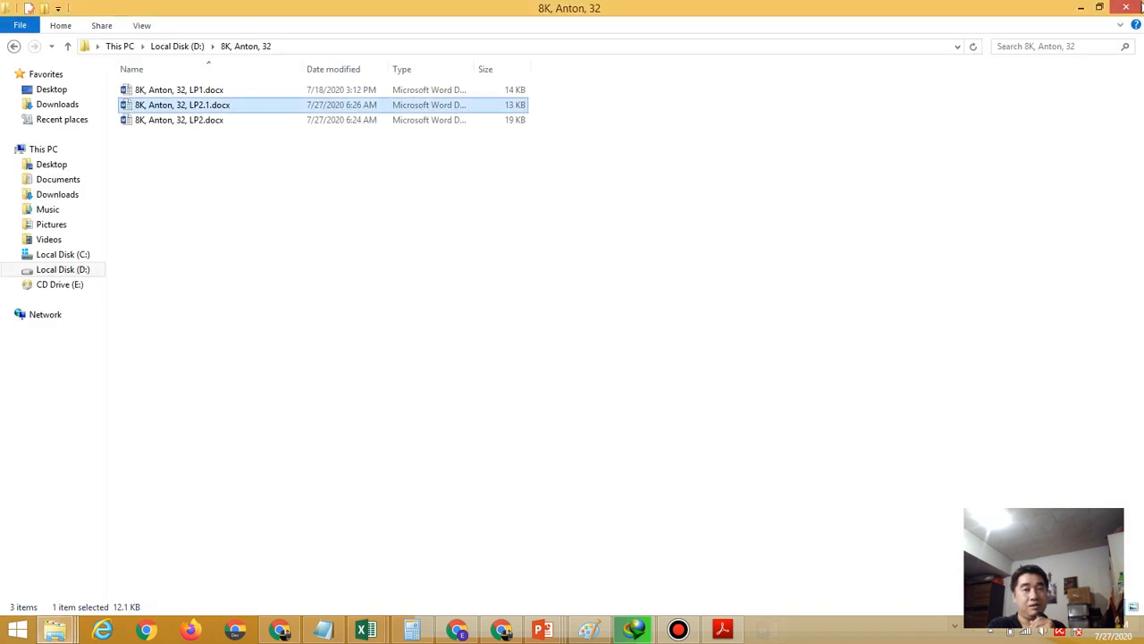
double_click(177, 127)
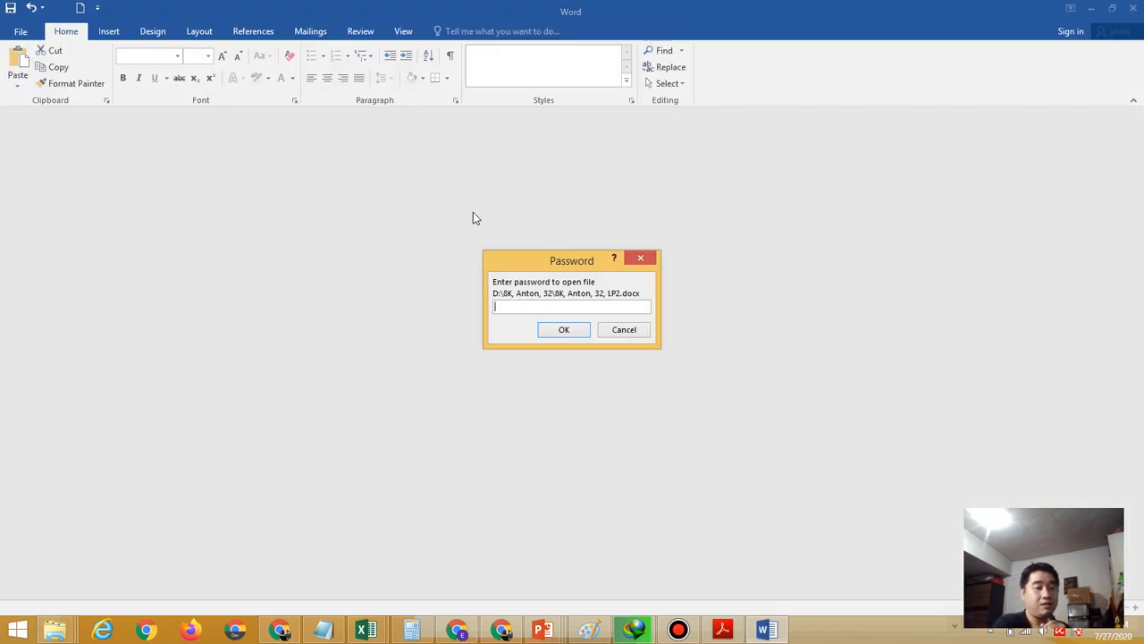
Enter LP2's open password and then its modify password to load the document
text(123)
key(Return)
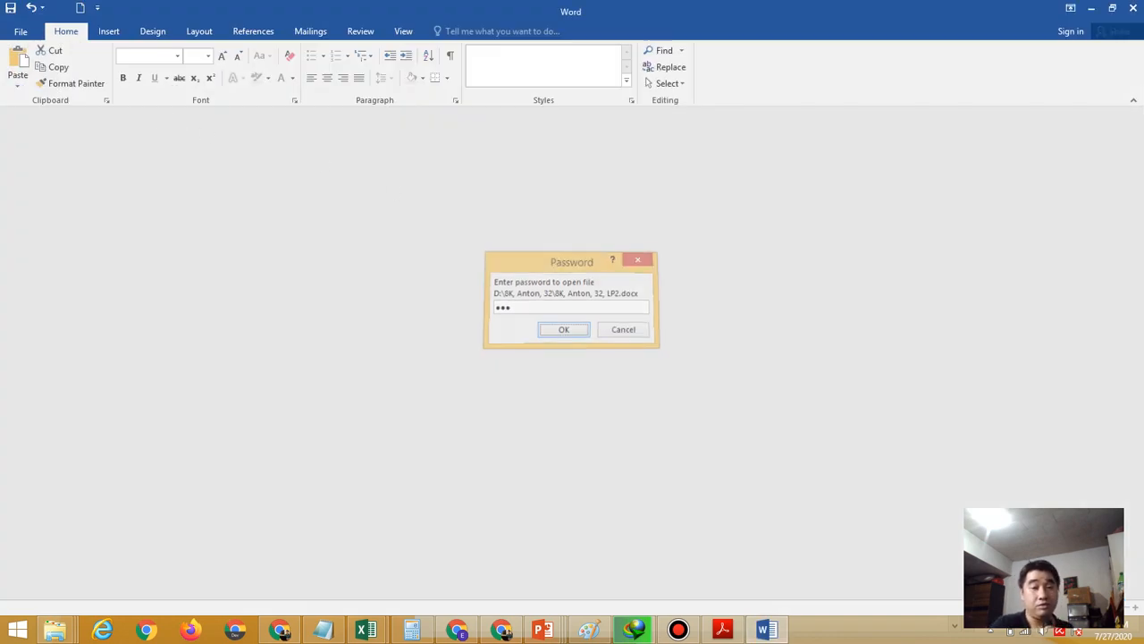
text(123)
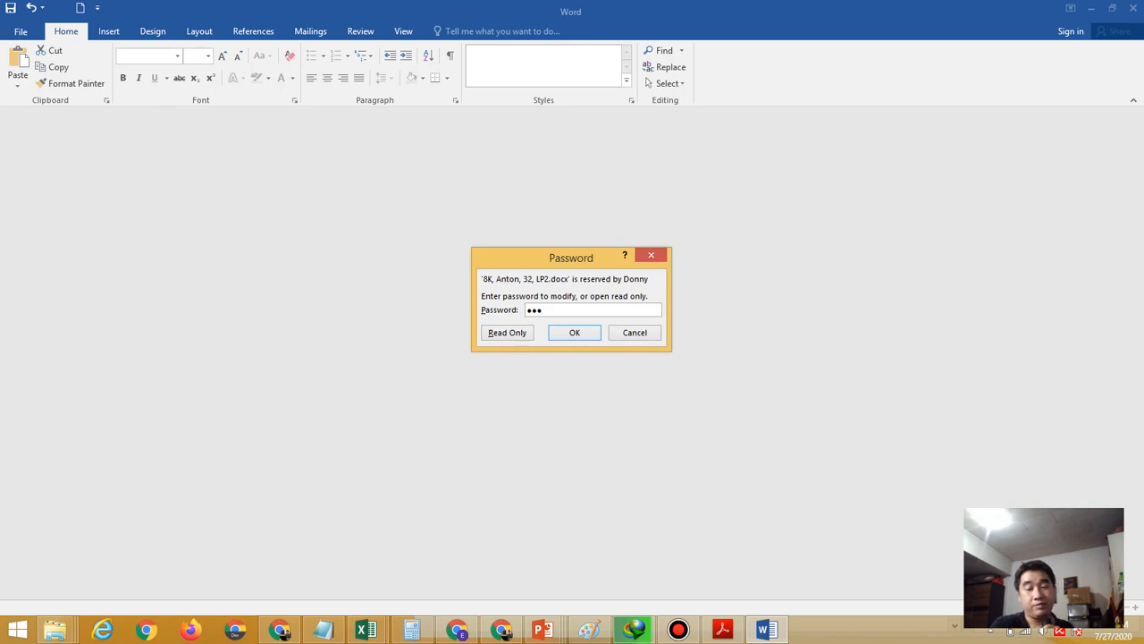
key(Return)
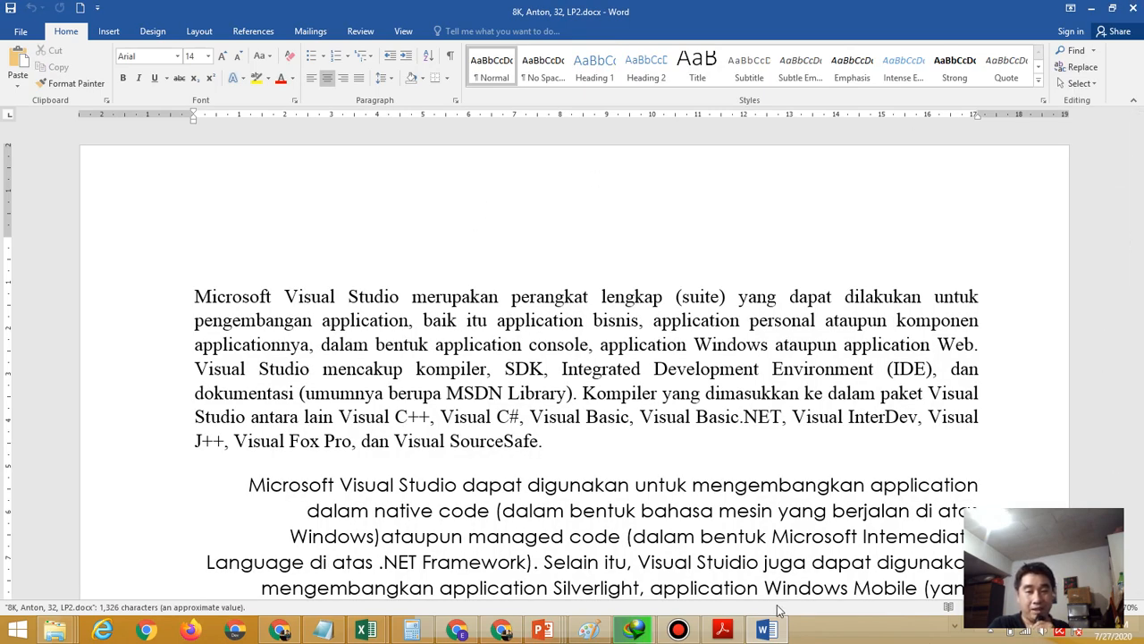
click(679, 632)
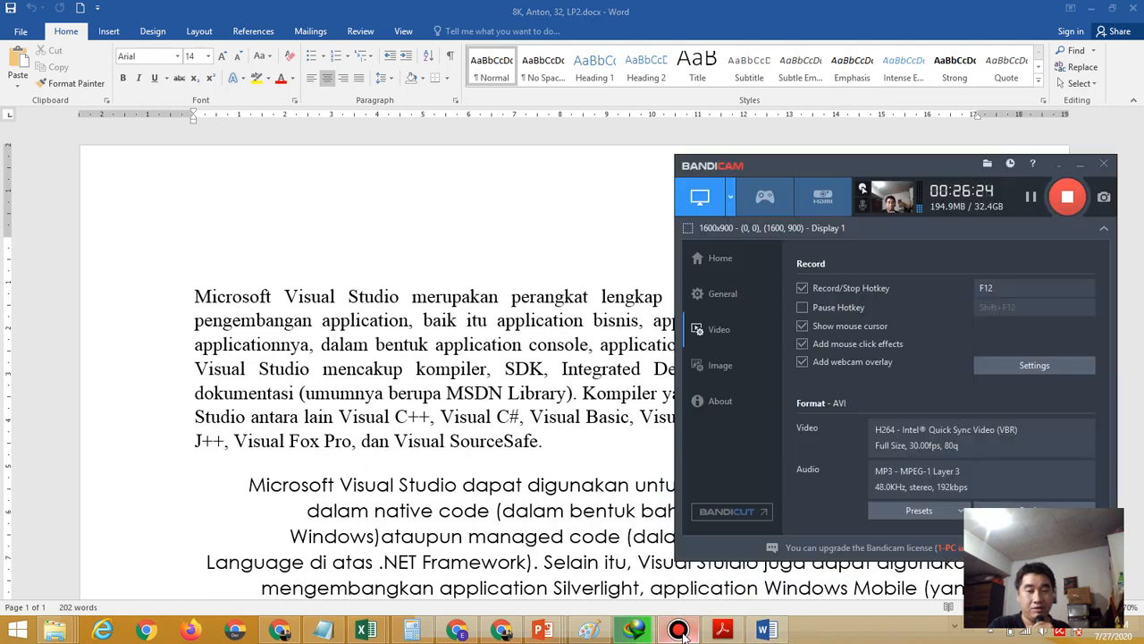